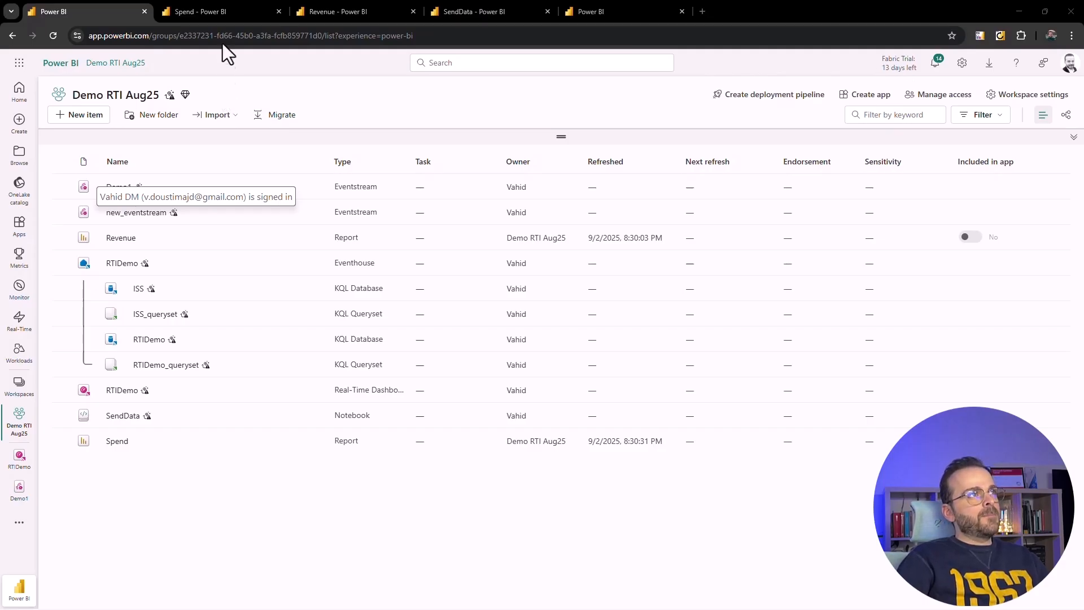
# View the open Revenue and Spend reports, and return to the Demo RTI Aug25 workspace.
pyautogui.click(208, 8)
pyautogui.click(324, 11)
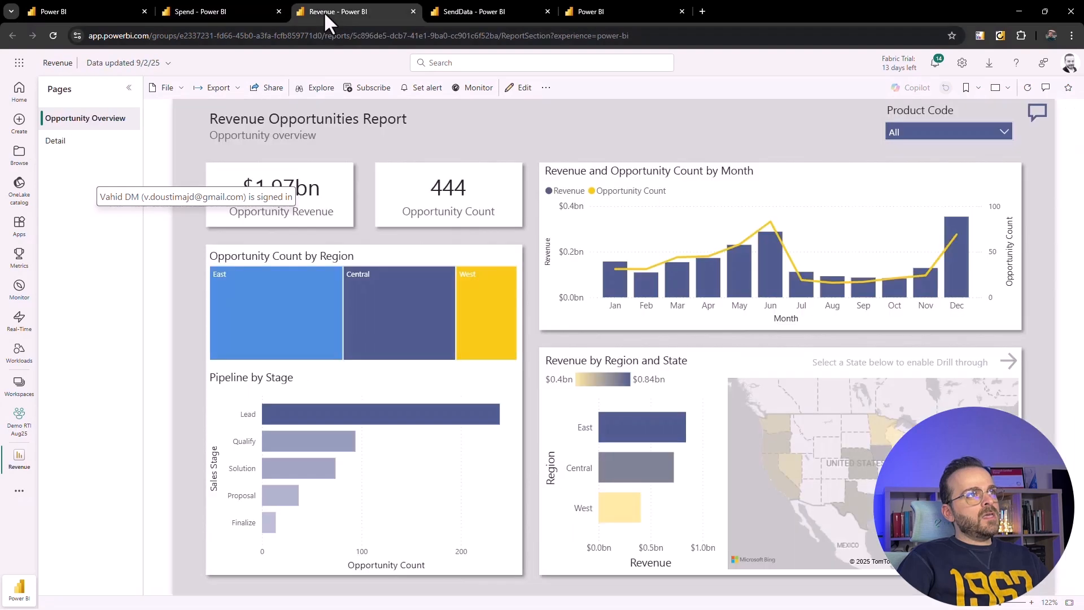
pyautogui.click(220, 16)
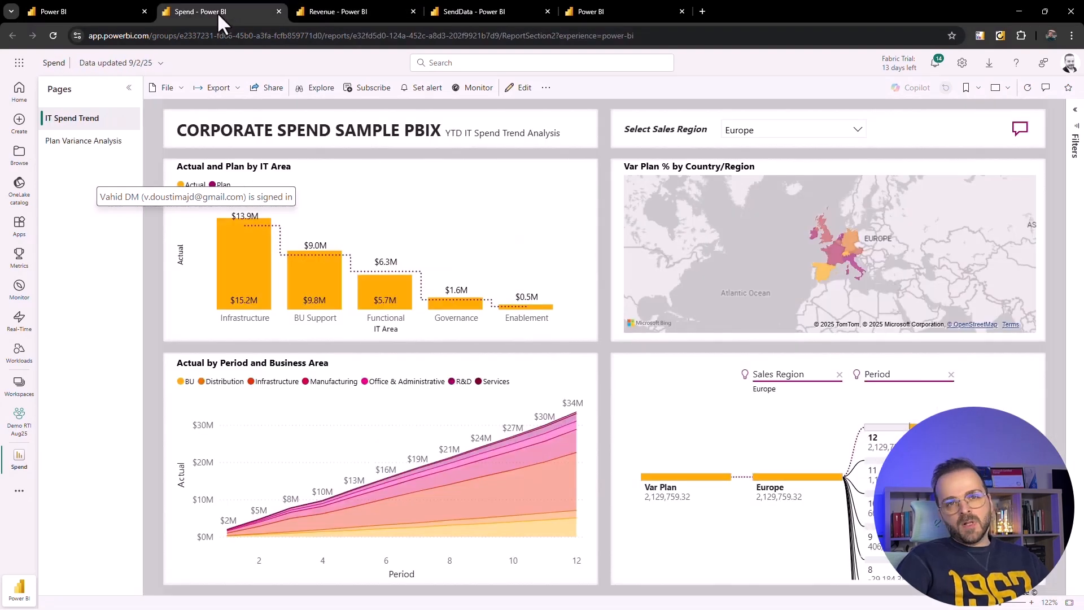
pyautogui.click(100, 19)
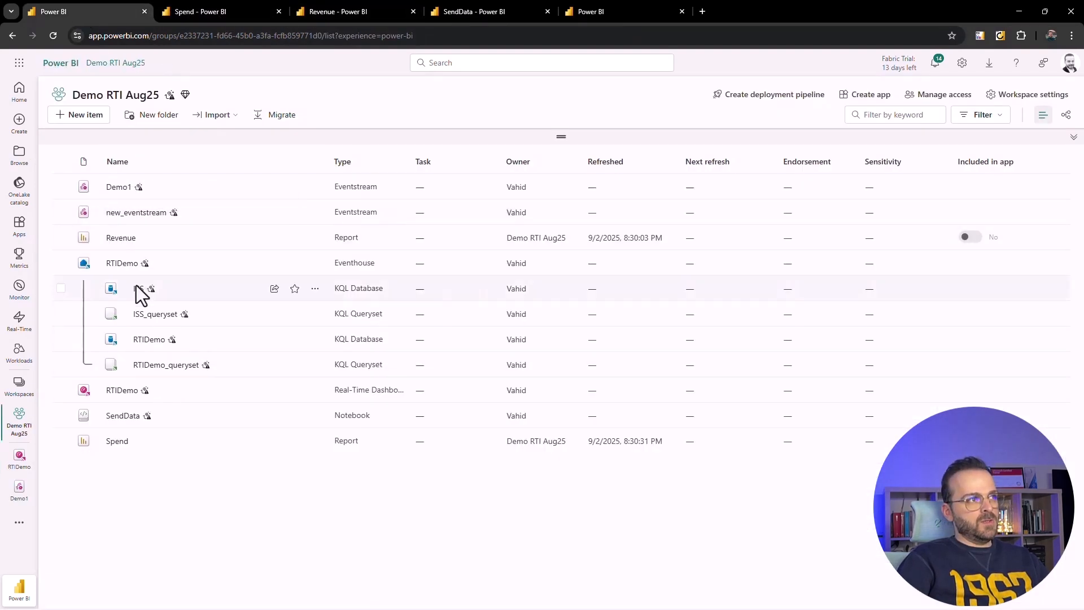
# Pin the Actual and Plan by IT Area chart from the Spend report to a new dashboard named Test.
pyautogui.click(233, 10)
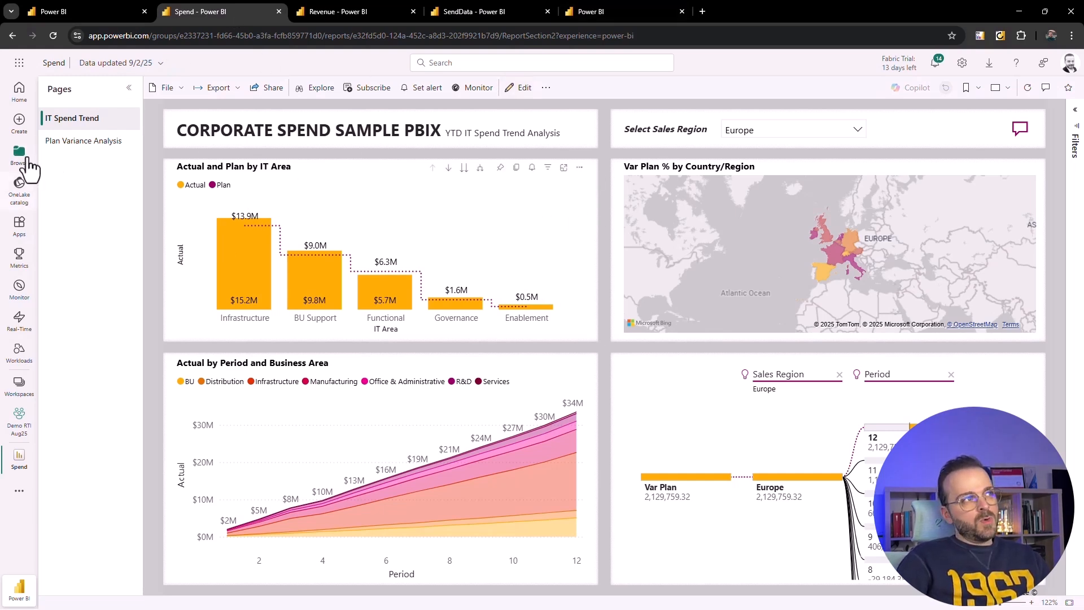
pyautogui.click(500, 168)
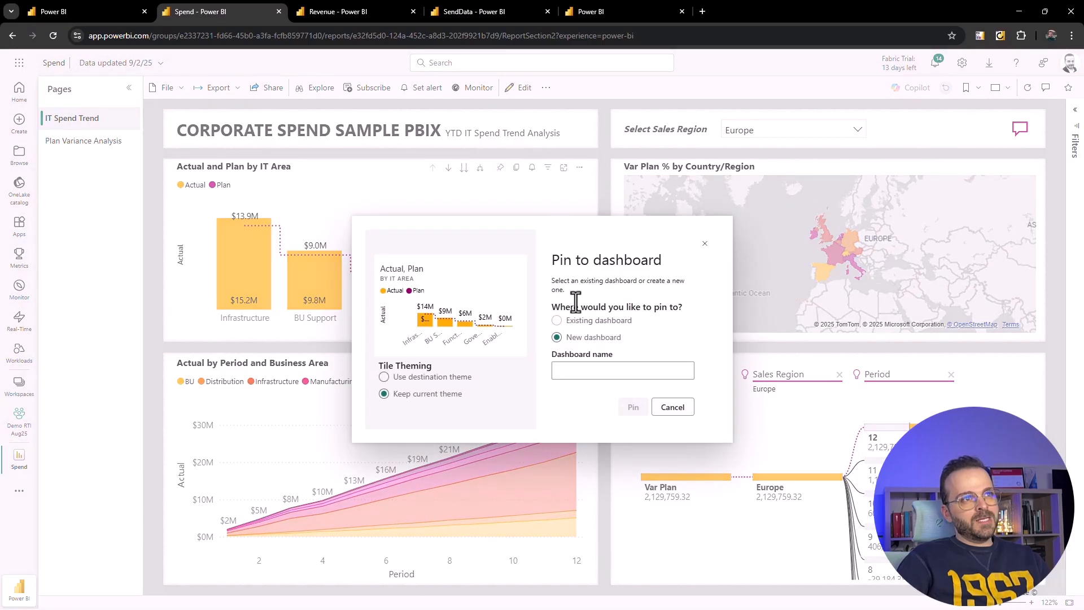
pyautogui.click(587, 370)
pyautogui.write('Test')
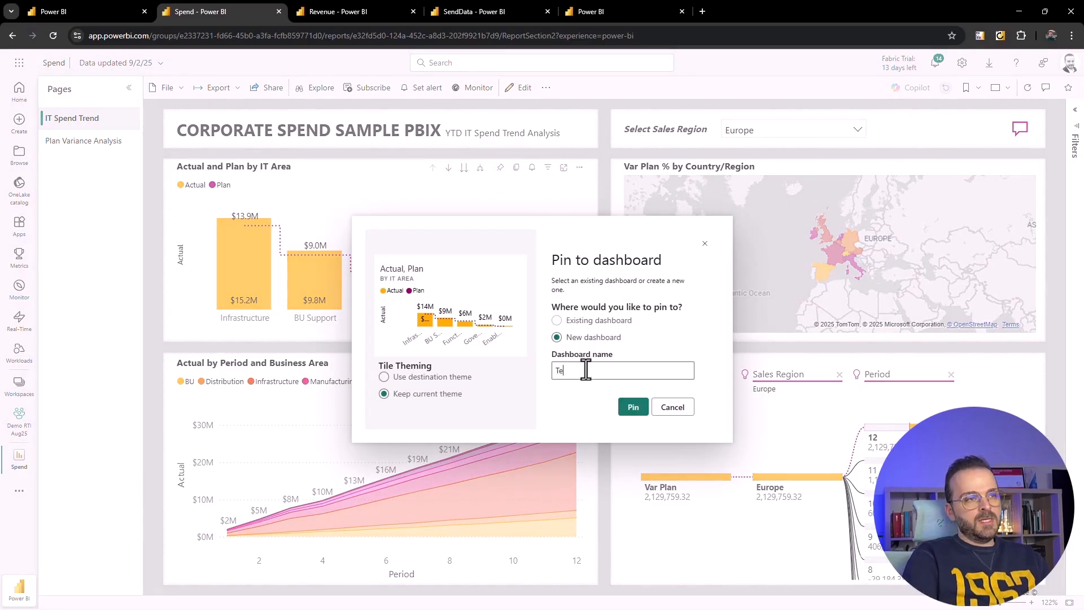
pyautogui.click(628, 409)
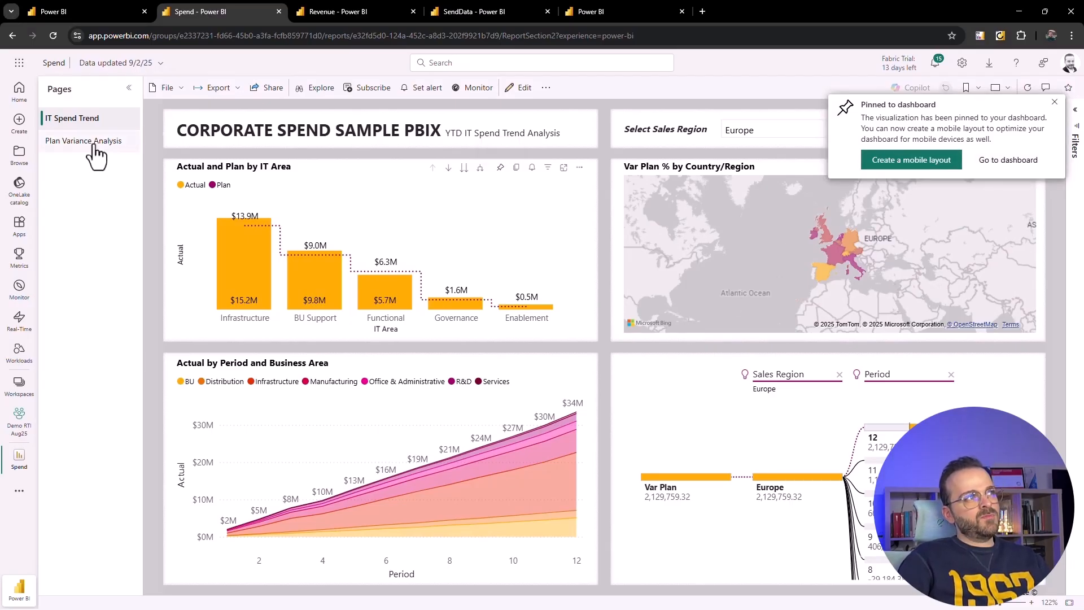
# Reload the Demo RTI Aug25 workspace and open the Test dashboard from its item list.
pyautogui.click(369, 13)
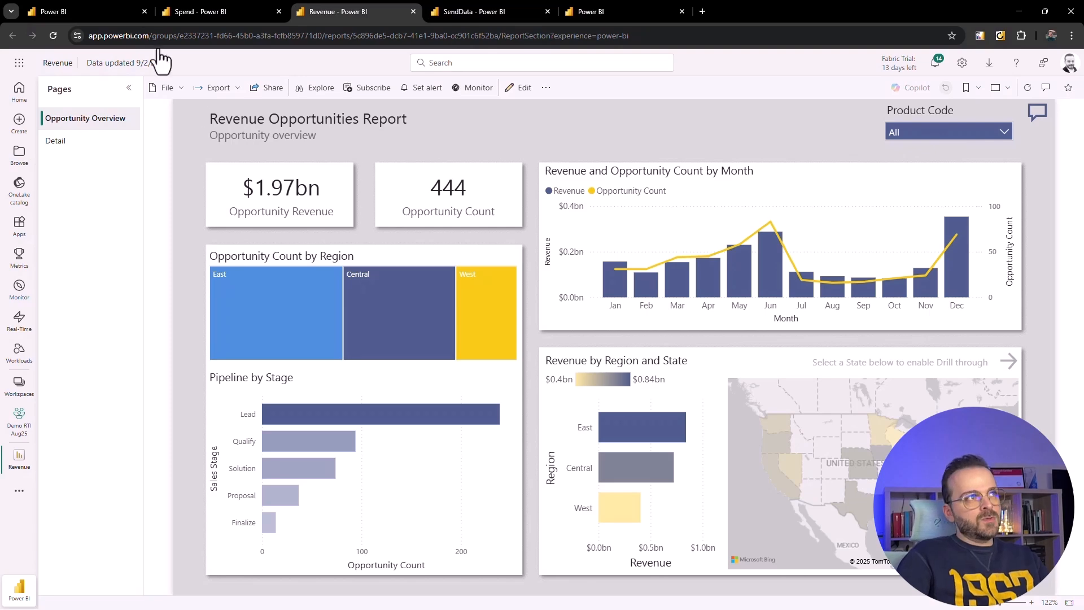
pyautogui.click(90, 16)
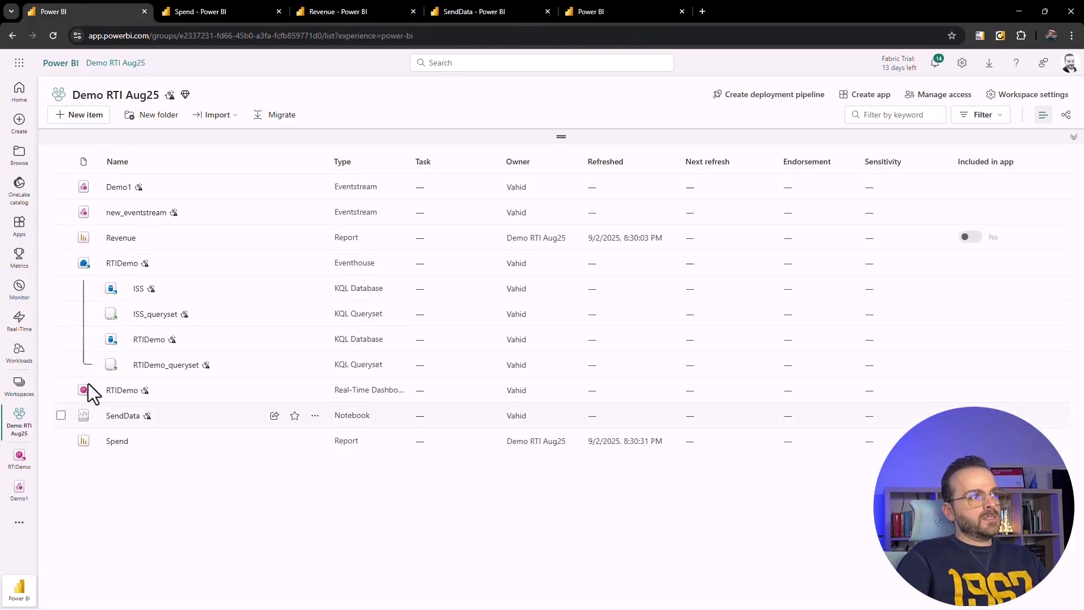
pyautogui.click(53, 36)
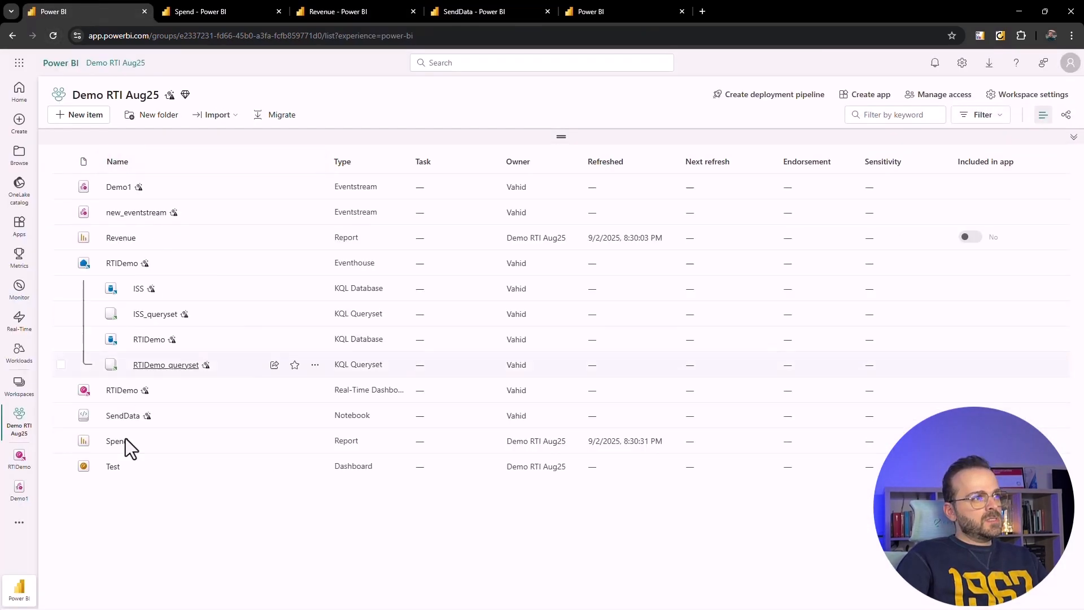
pyautogui.click(116, 468)
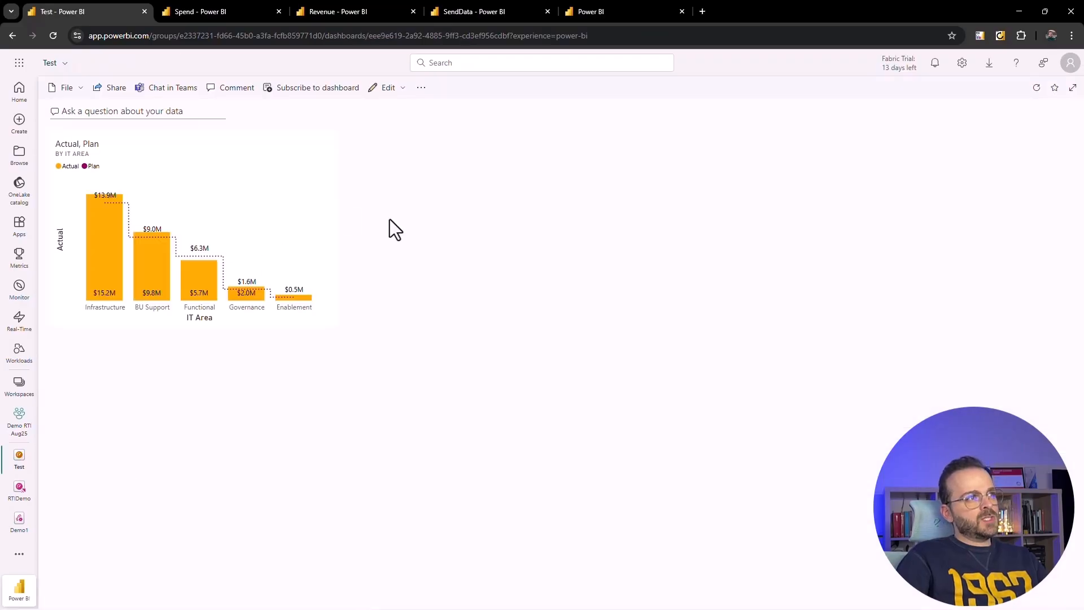
pyautogui.click(48, 36)
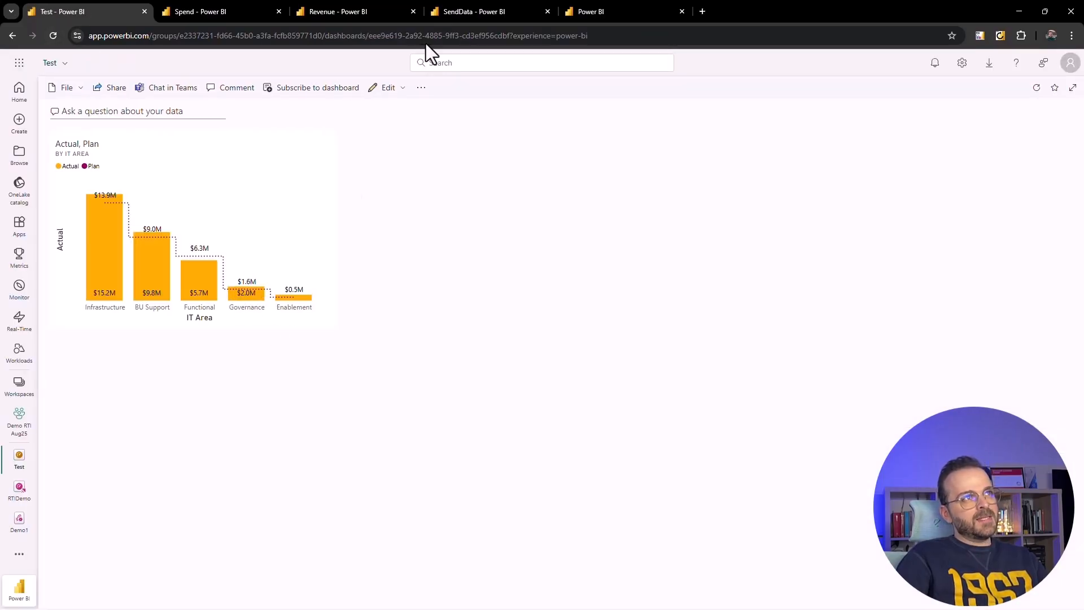
# Pin the Revenue report's Revenue and Opportunity Count by Month chart to the existing Test dashboard, and reload the dashboard.
pyautogui.click(453, 13)
pyautogui.click(387, 13)
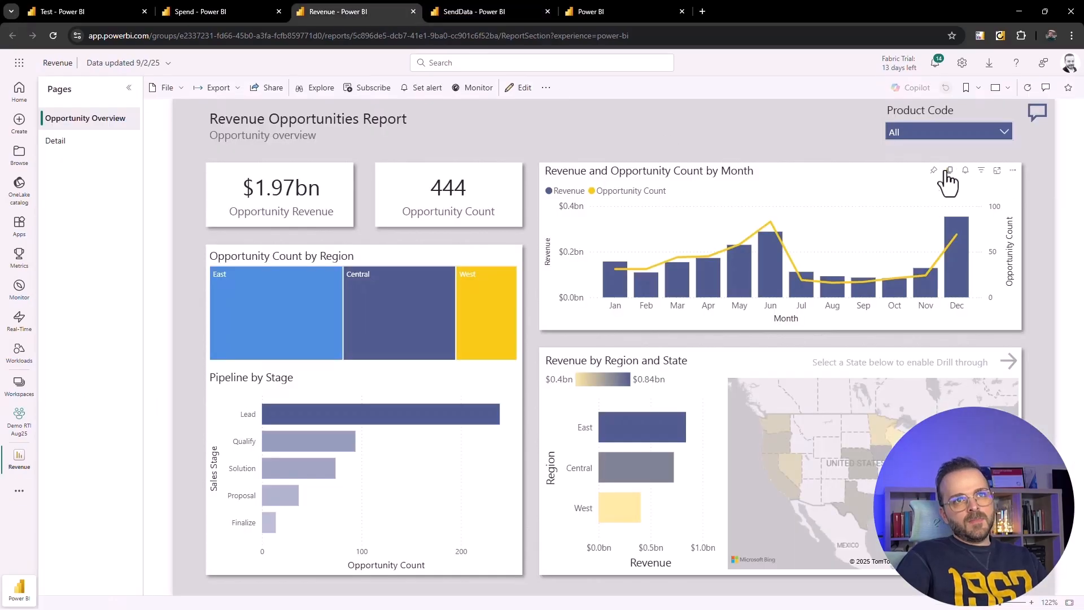
pyautogui.click(949, 170)
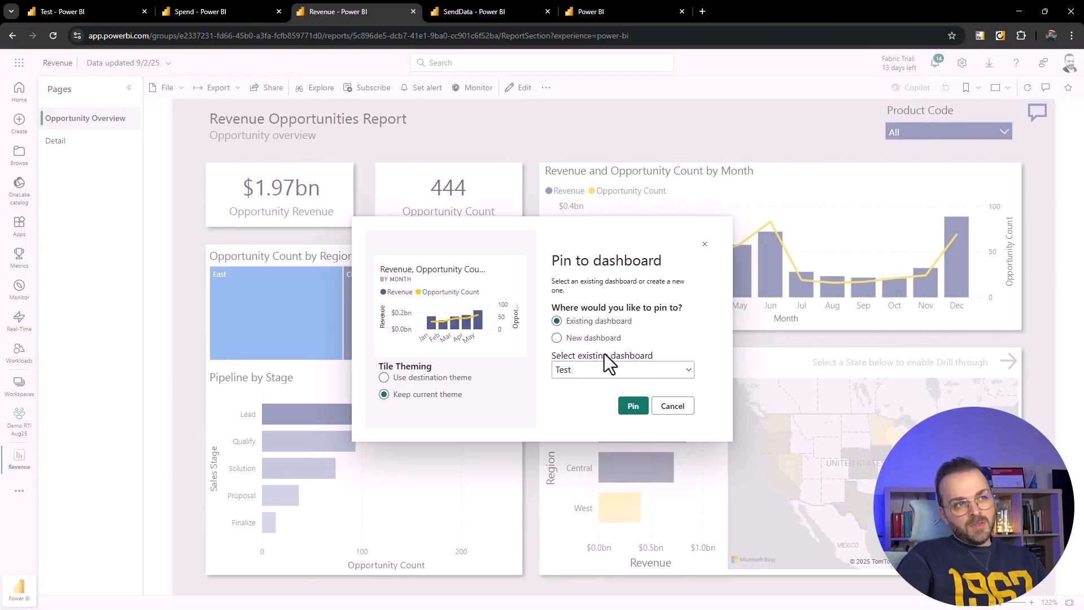
pyautogui.click(633, 406)
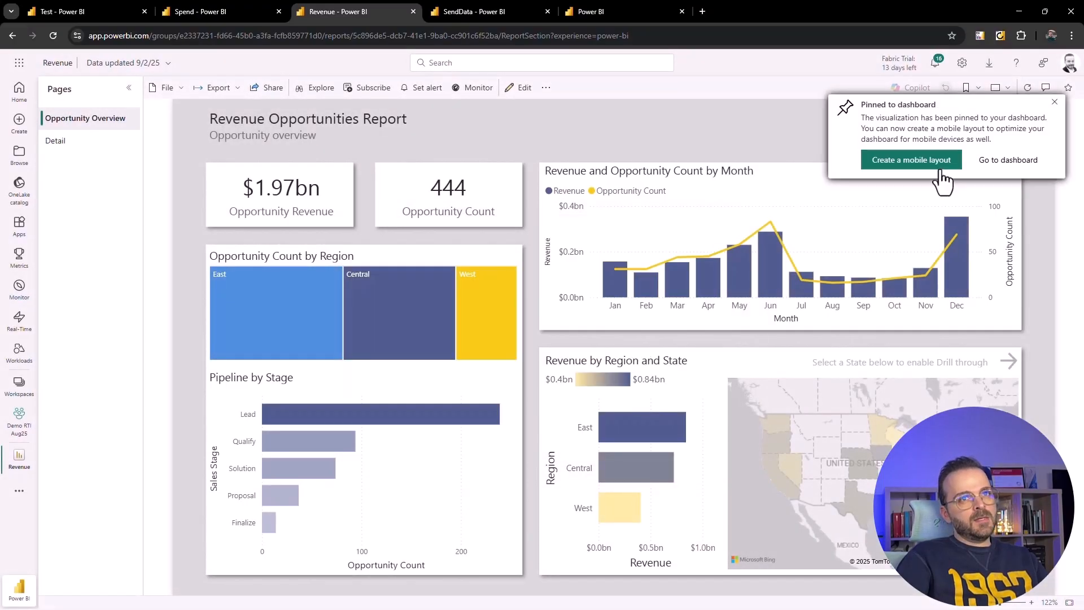
pyautogui.click(117, 11)
pyautogui.click(53, 36)
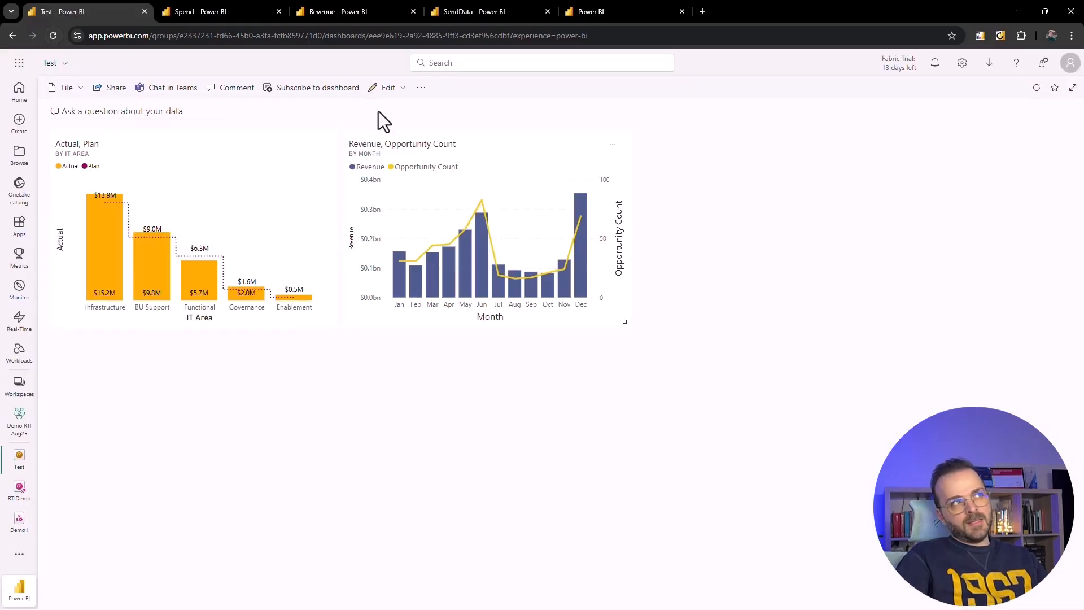
# Open the Spend report for editing and pin its whole IT Spend Trend page live to the existing Test dashboard.
pyautogui.click(240, 10)
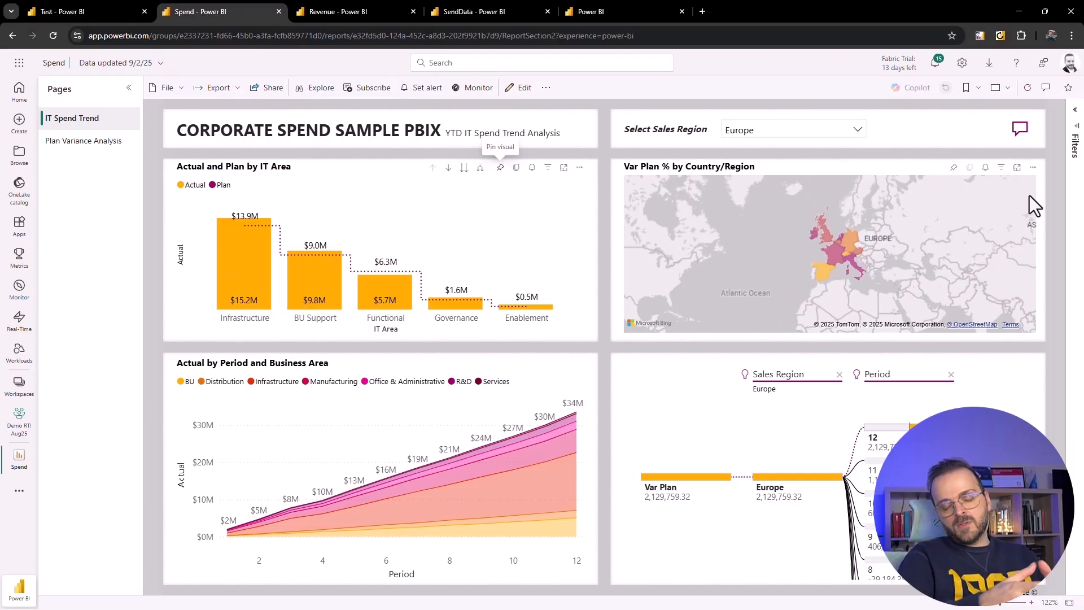
pyautogui.click(518, 91)
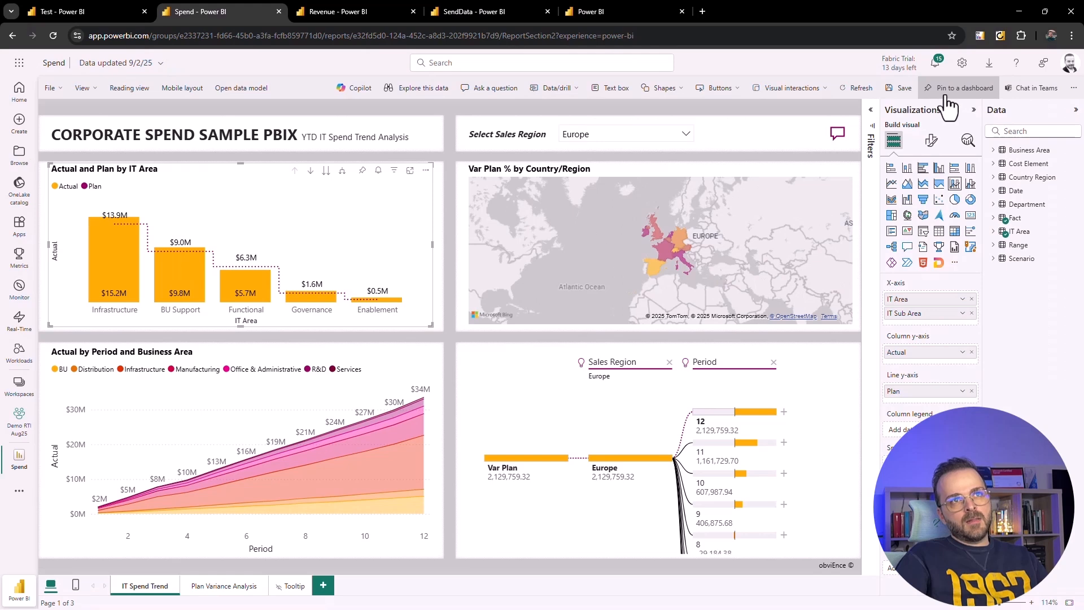
pyautogui.click(954, 96)
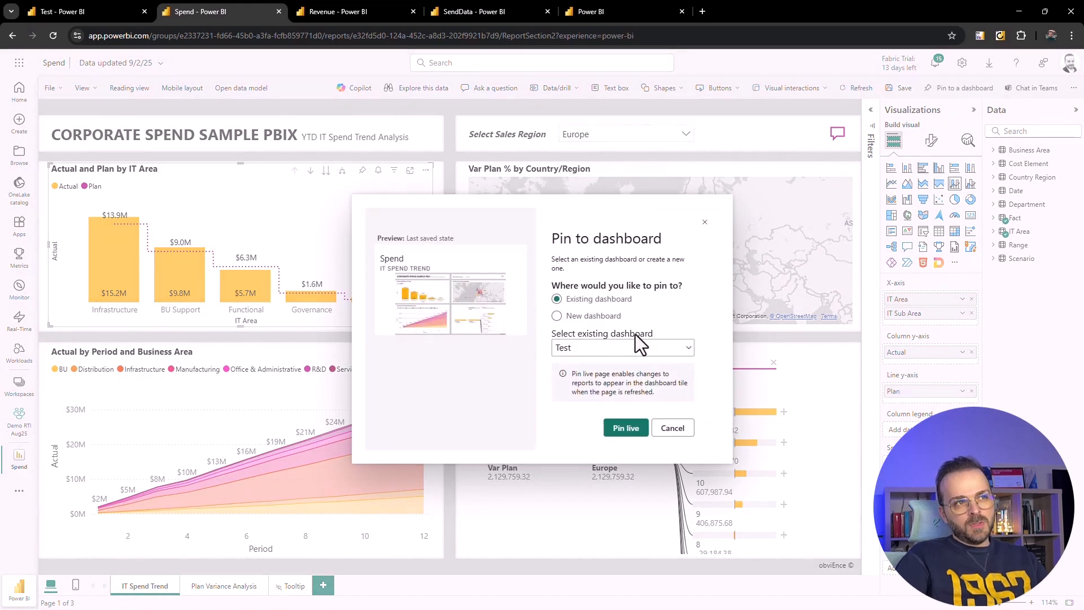
pyautogui.click(631, 432)
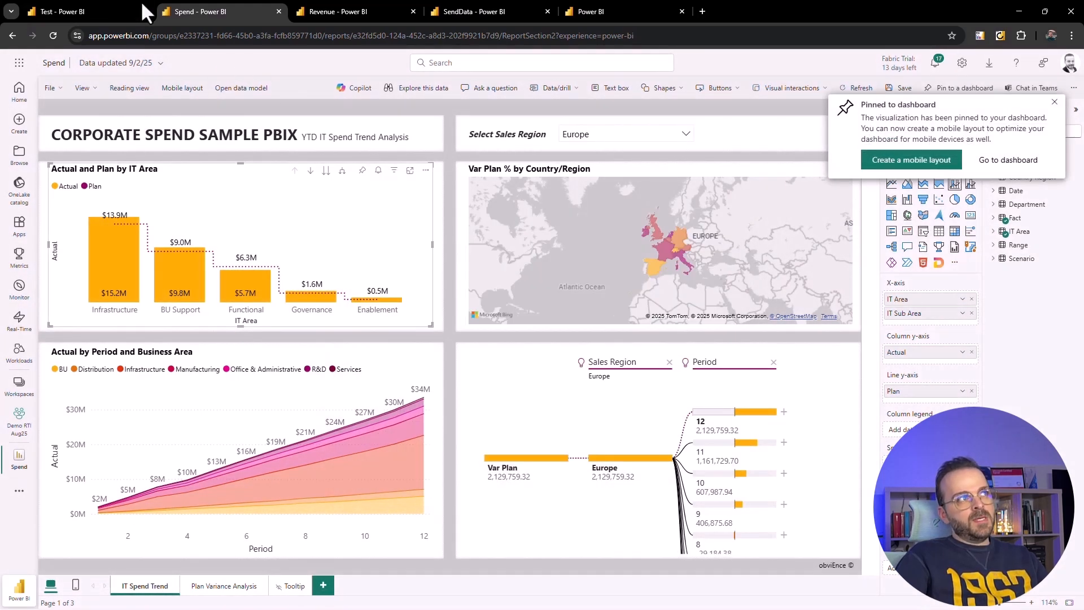
# Reload the Test dashboard and examine the pinned Spend page tile below the two charts.
pyautogui.click(101, 14)
pyautogui.click(53, 37)
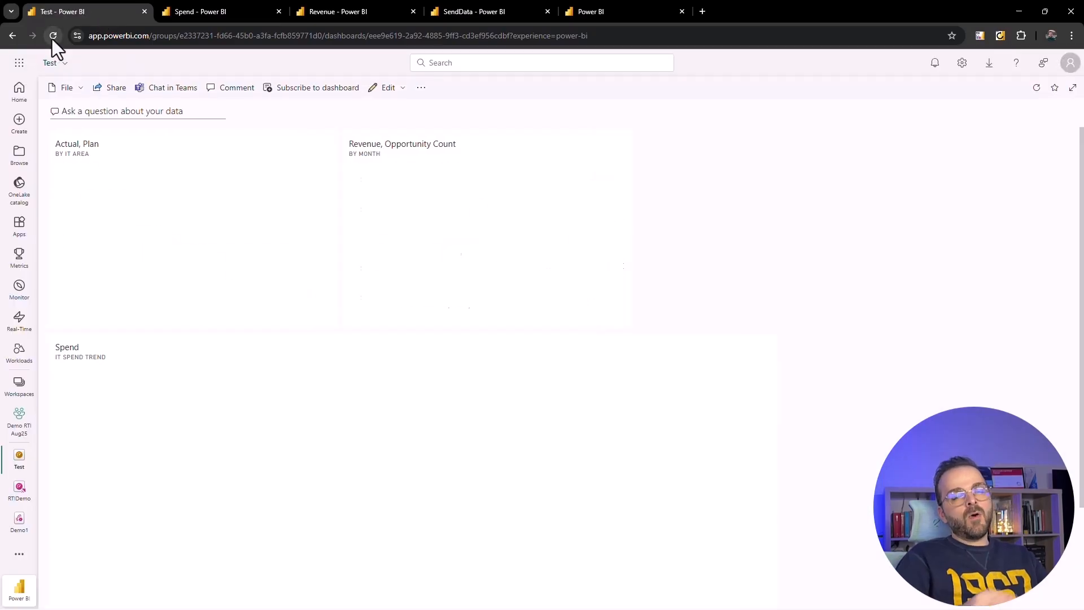
pyautogui.scroll(-2, 467, 413)
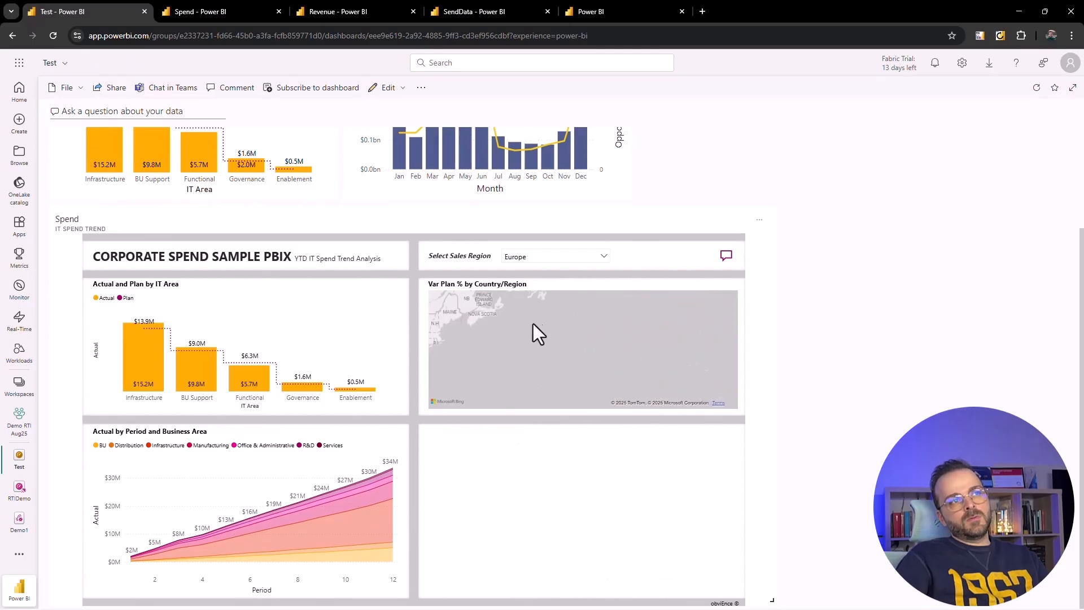
pyautogui.scroll(2, 842, 335)
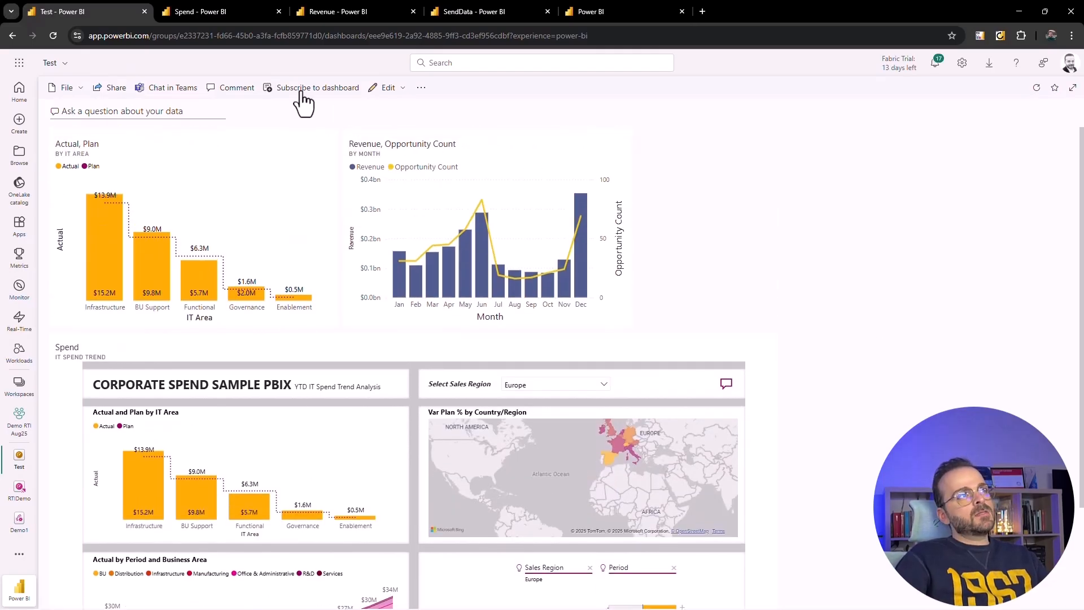
# Try to add a custom streaming data tile with a new streaming dataset to the Test dashboard.
pyautogui.click(388, 87)
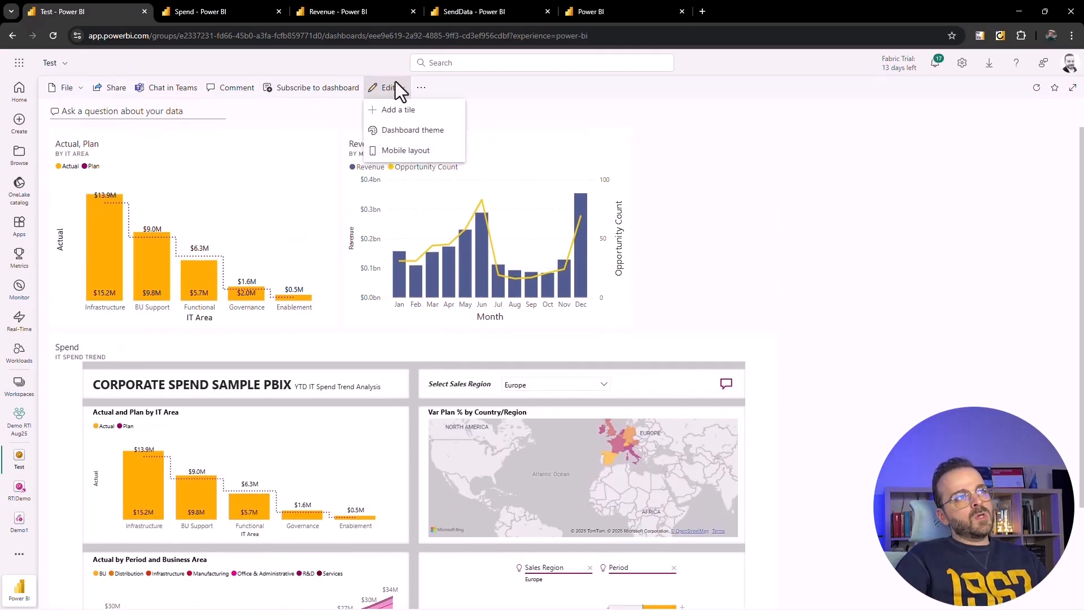
pyautogui.click(398, 111)
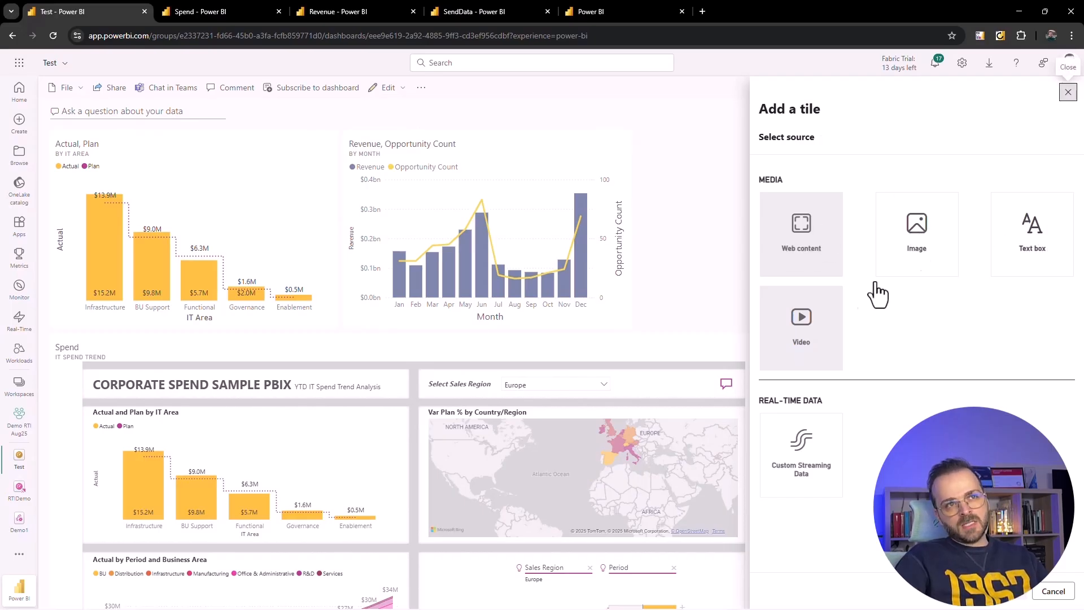
pyautogui.click(803, 452)
pyautogui.click(1011, 591)
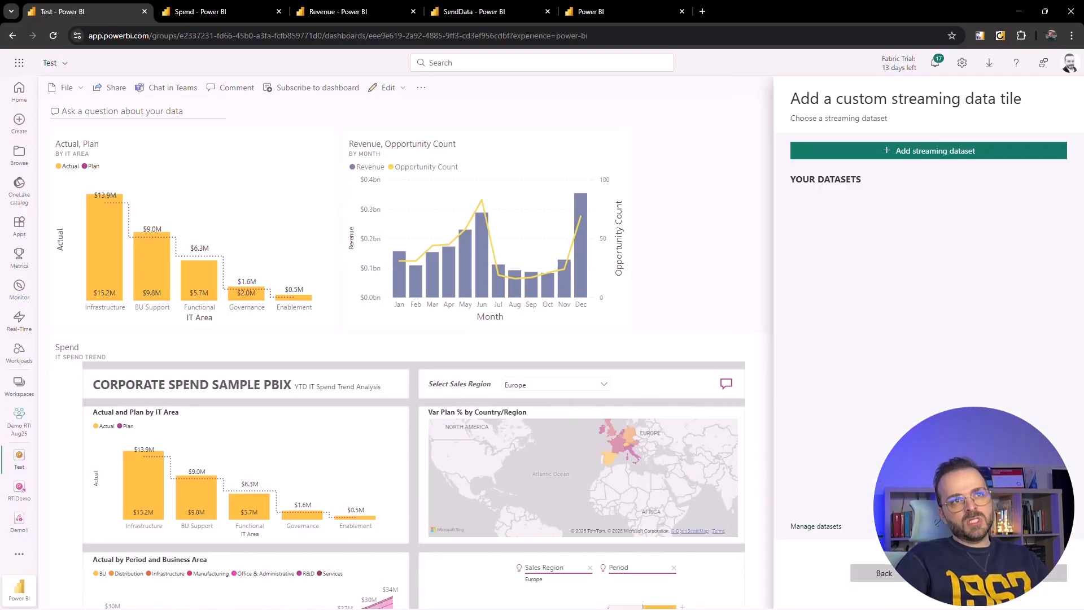
pyautogui.click(921, 159)
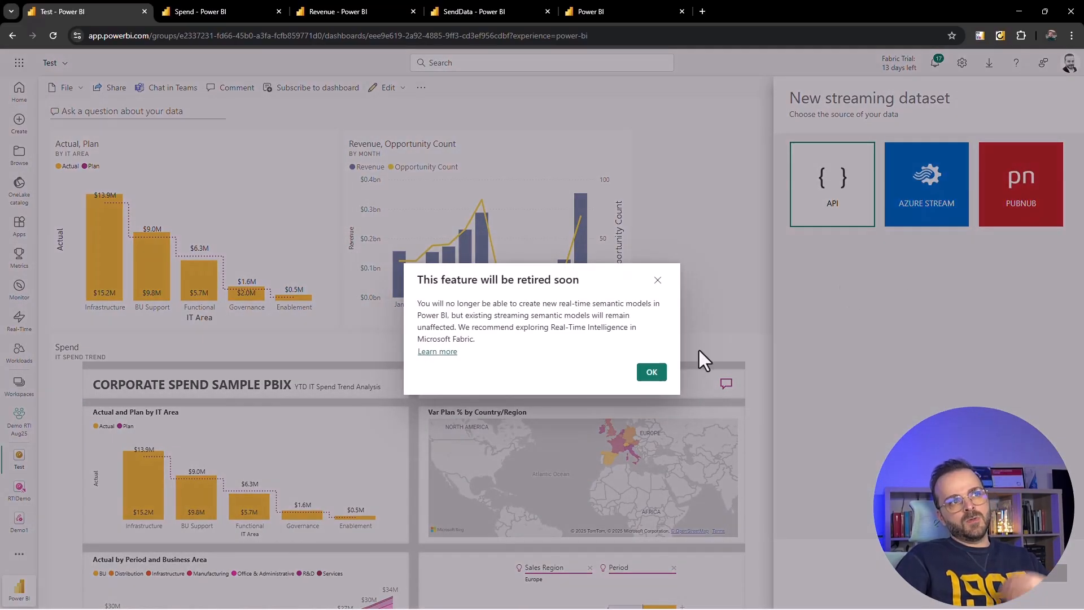
pyautogui.click(645, 375)
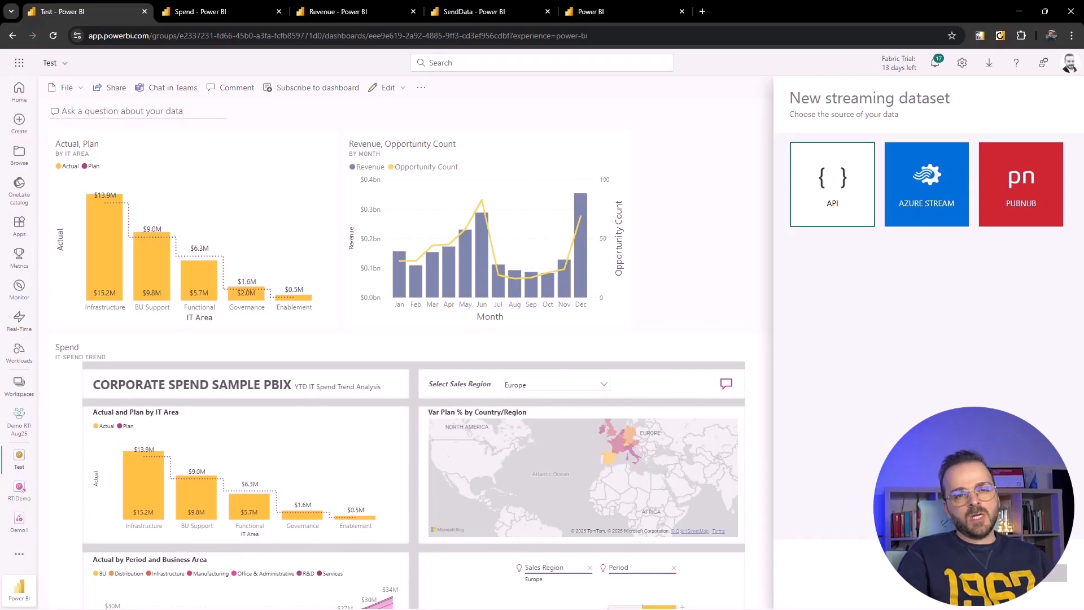
pyautogui.click(1017, 578)
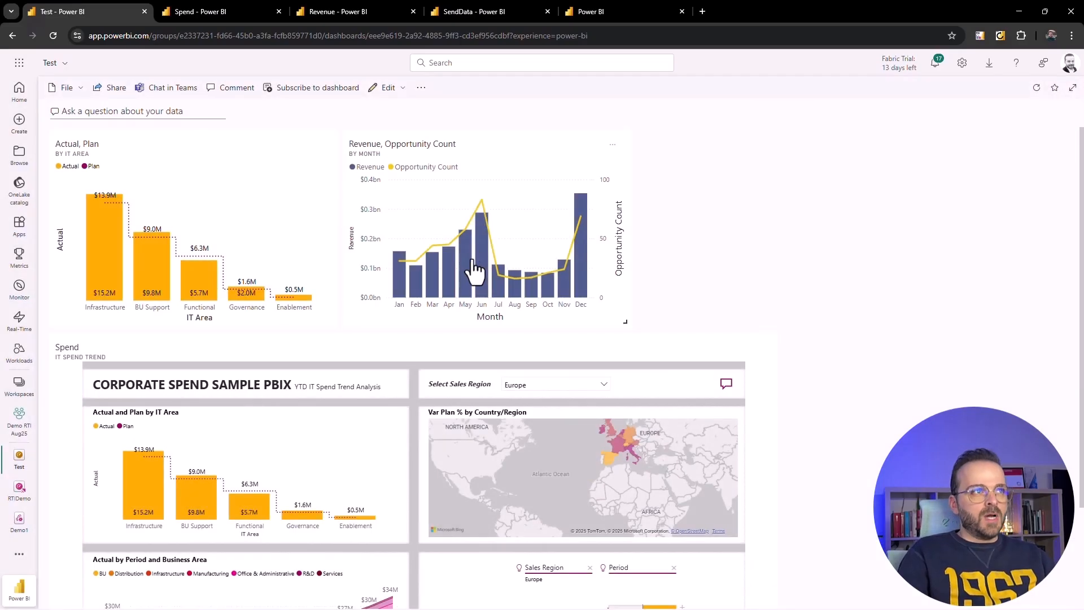
# Look over the dashboard's tiles, open the source report of the Revenue, Opportunity Count tile, and return to the Test dashboard.
pyautogui.moveTo(192, 275)
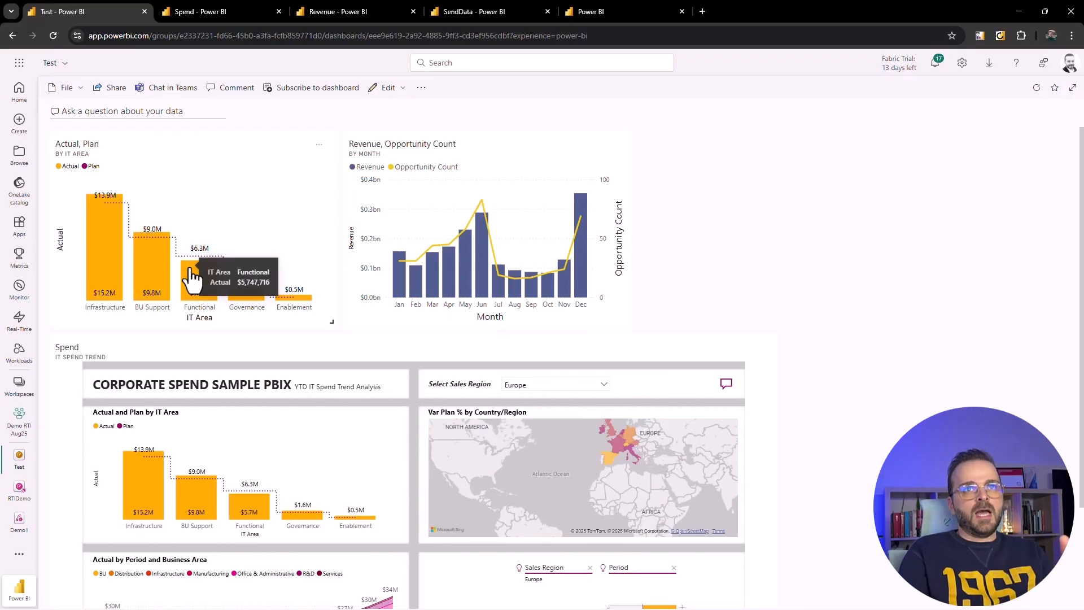
pyautogui.scroll(-2, 195, 282)
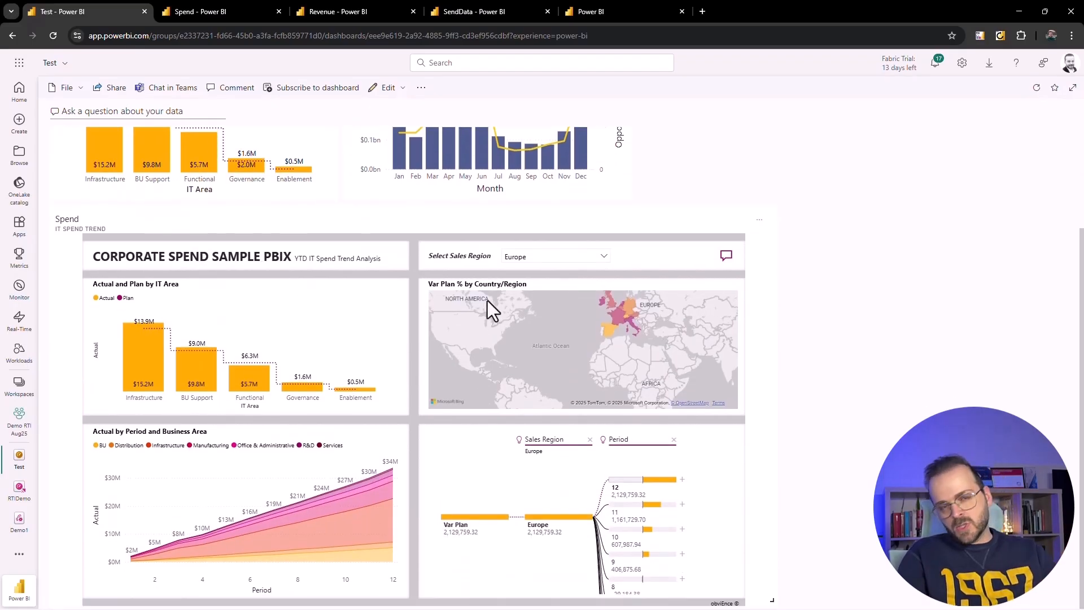
pyautogui.scroll(3, 488, 301)
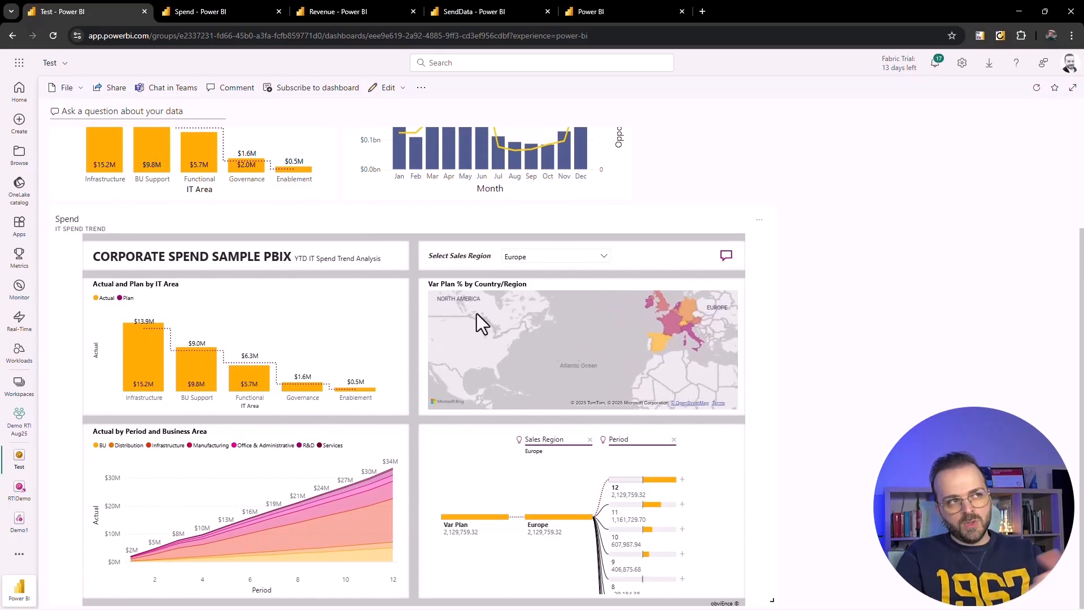
pyautogui.scroll(2, 837, 339)
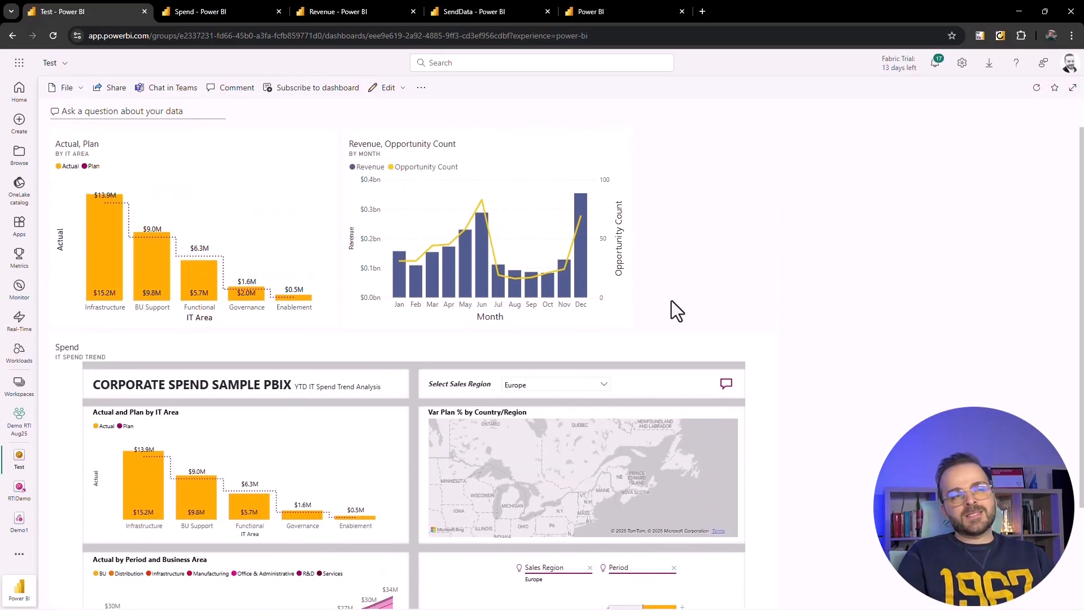
pyautogui.click(577, 282)
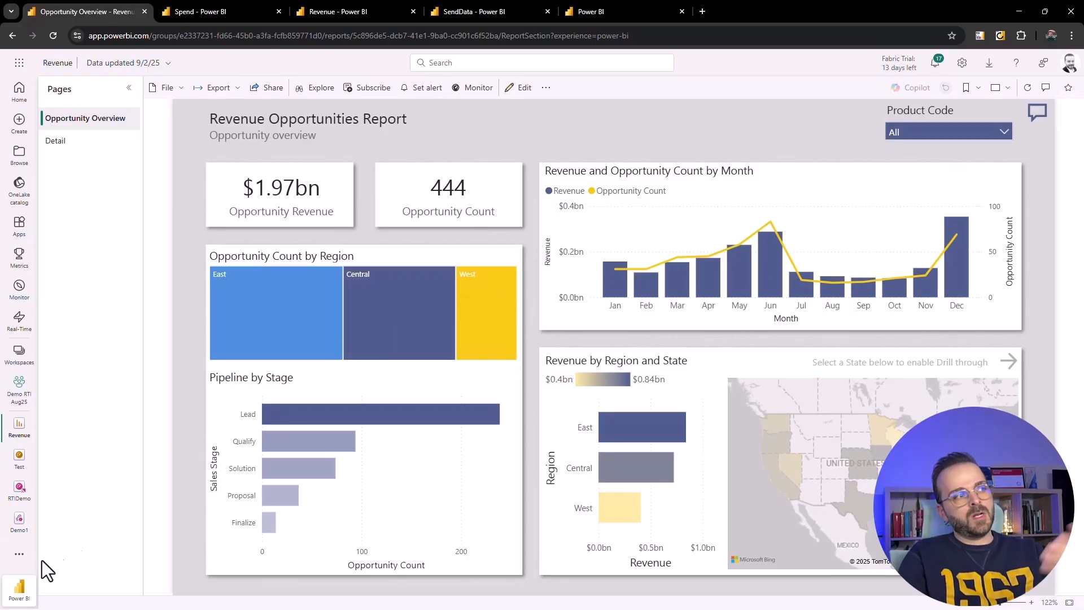
pyautogui.click(17, 464)
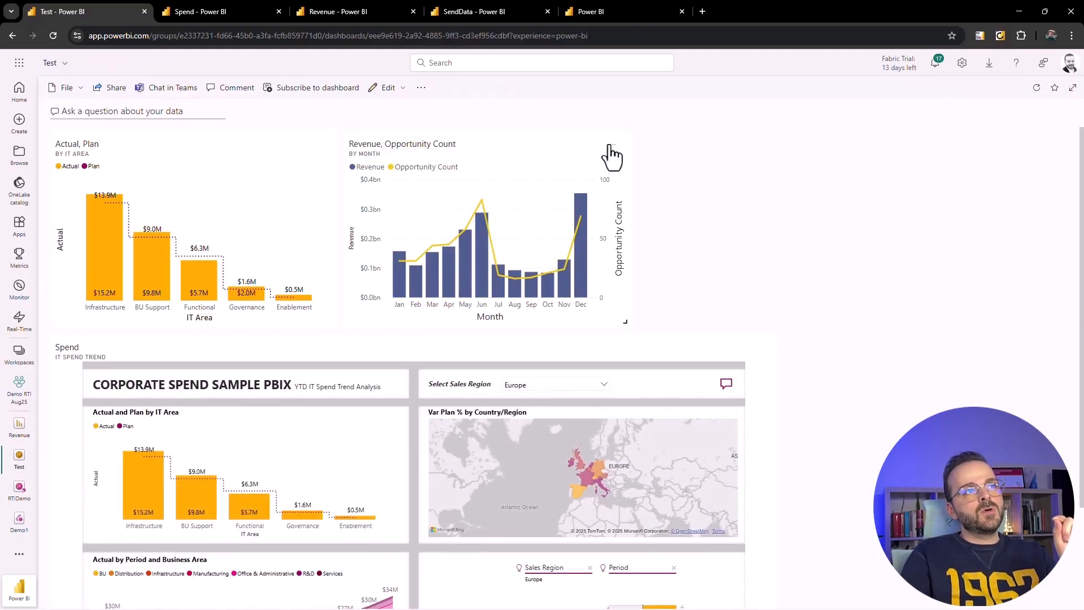
# View the Revenue, Opportunity Count tile in focus mode, return to the dashboard, and switch to the PowerPoint slide comparing dashboard types.
pyautogui.click(612, 149)
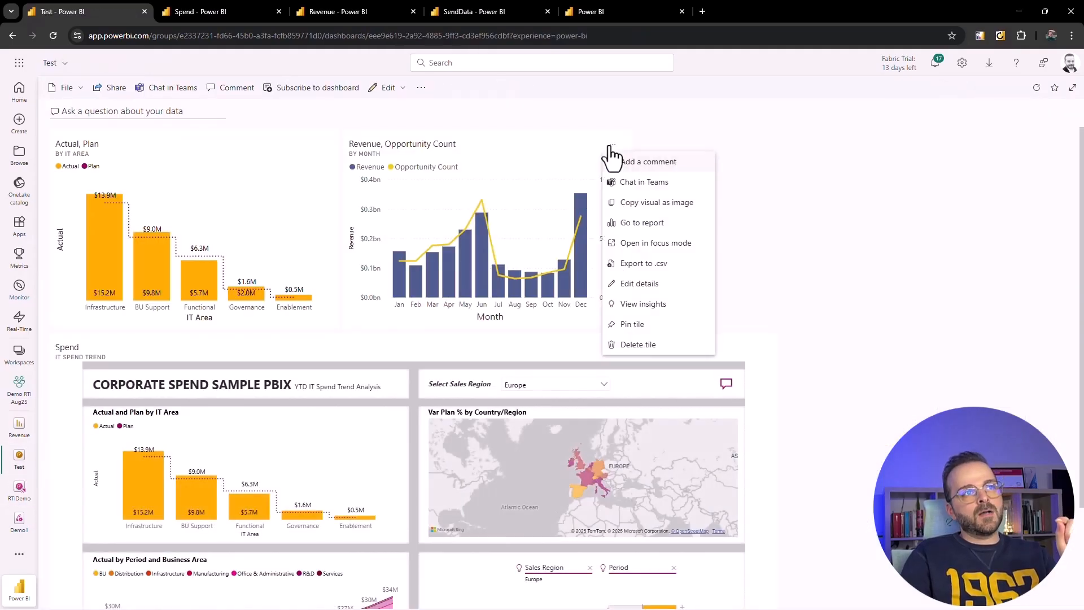
pyautogui.click(653, 244)
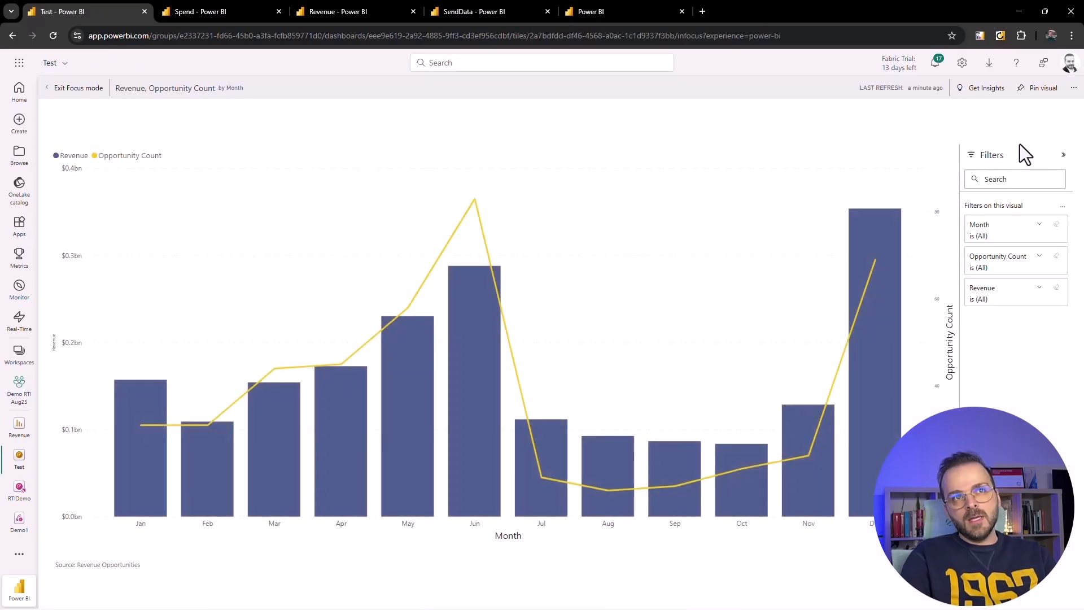
pyautogui.click(78, 88)
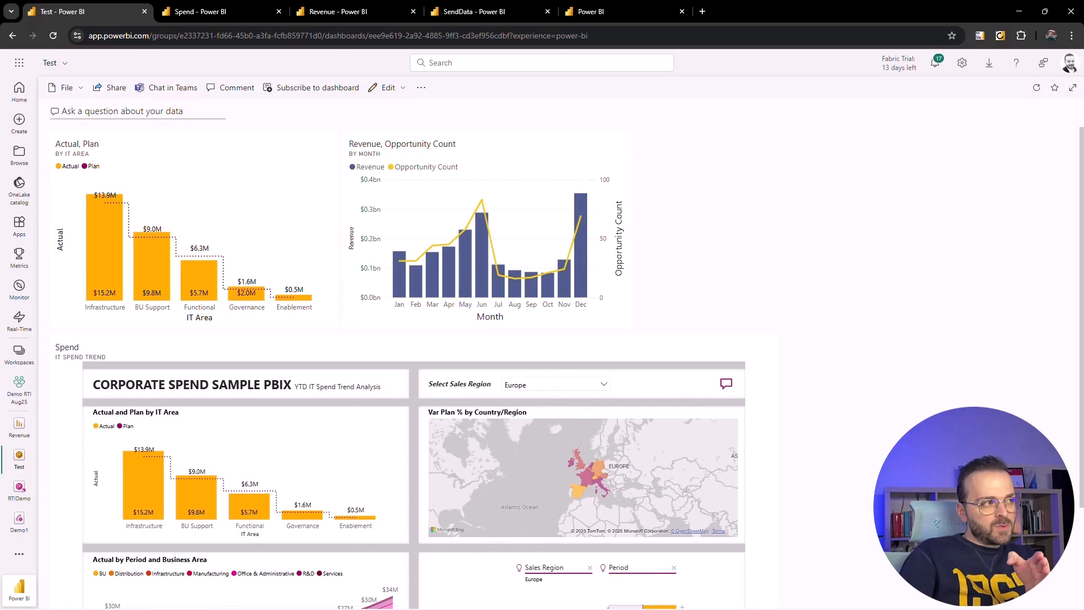
pyautogui.hotkey('alt', 'Tab')
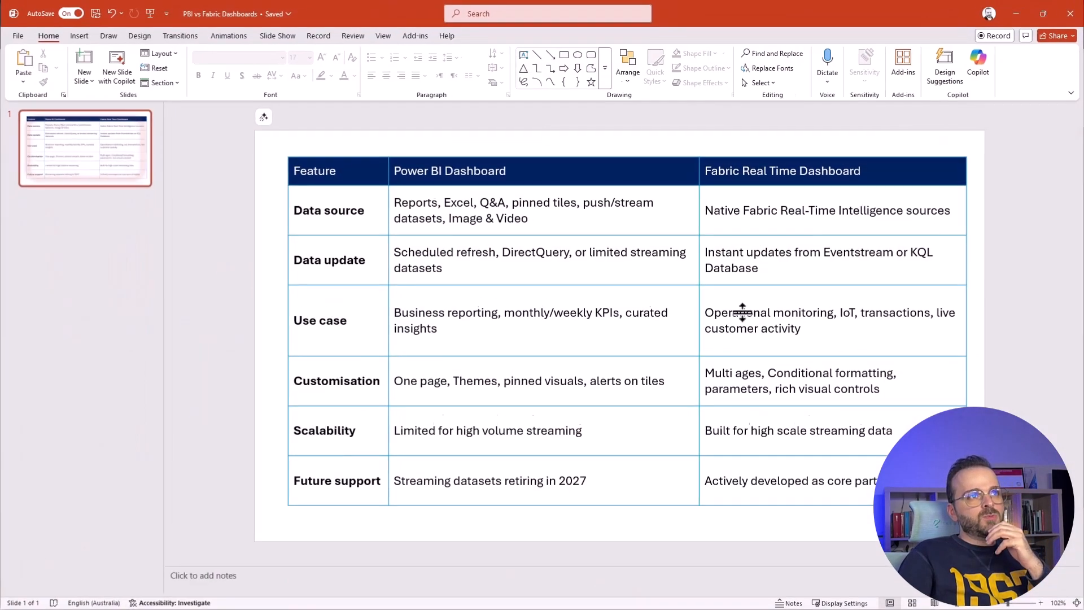
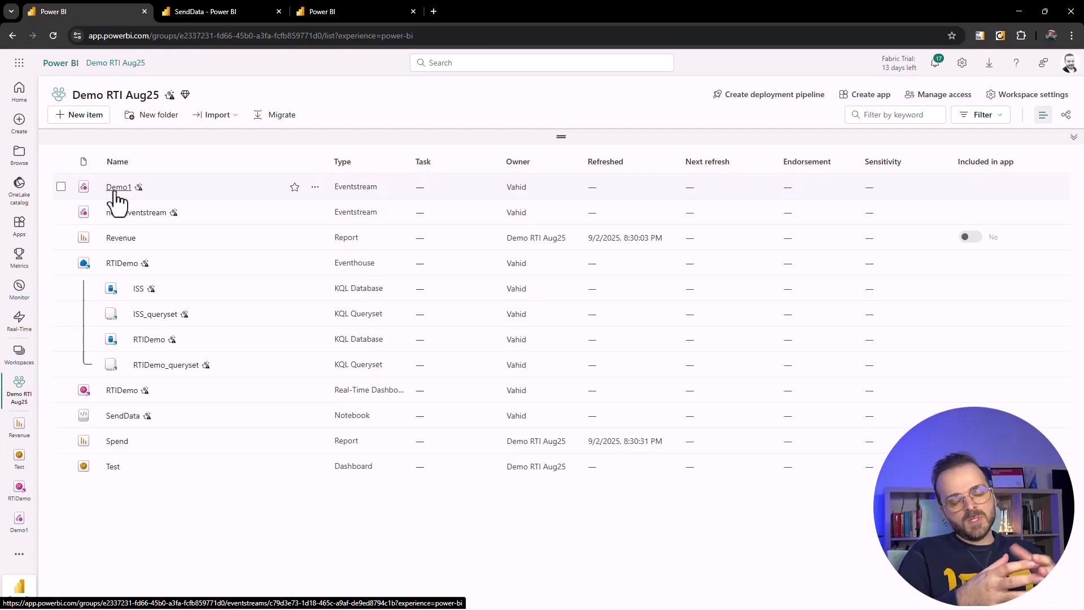
# Review the SendData notebook's code and its output of records sent to EventStream, and return to the workspace item list.
pyautogui.click(210, 12)
pyautogui.scroll(5, 451, 288)
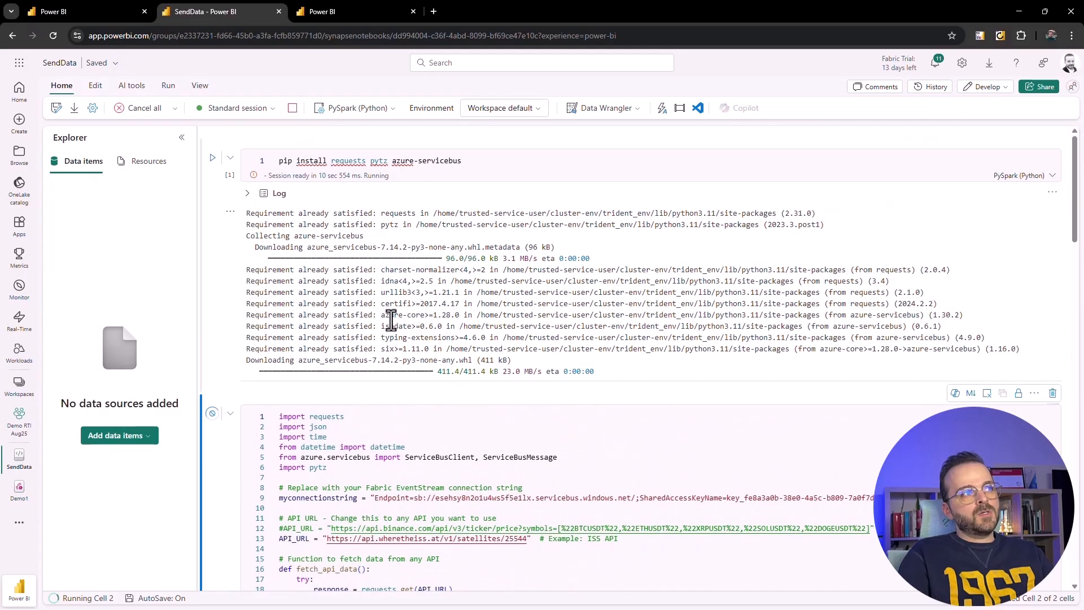
pyautogui.scroll(-7, 388, 321)
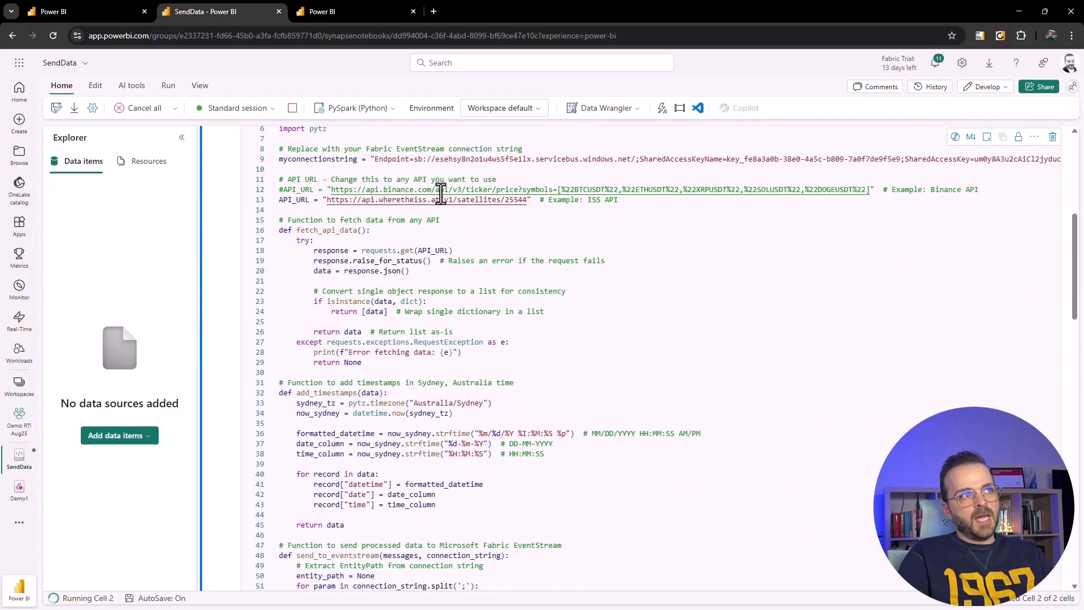
pyautogui.scroll(-7, 234, 282)
pyautogui.scroll(-10, 231, 302)
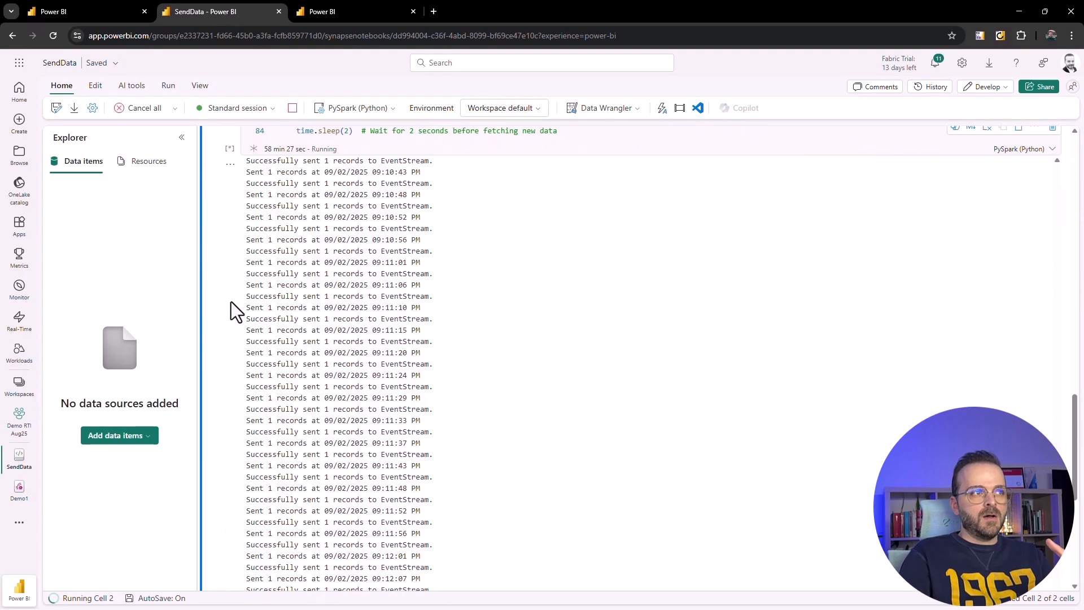
pyautogui.click(84, 8)
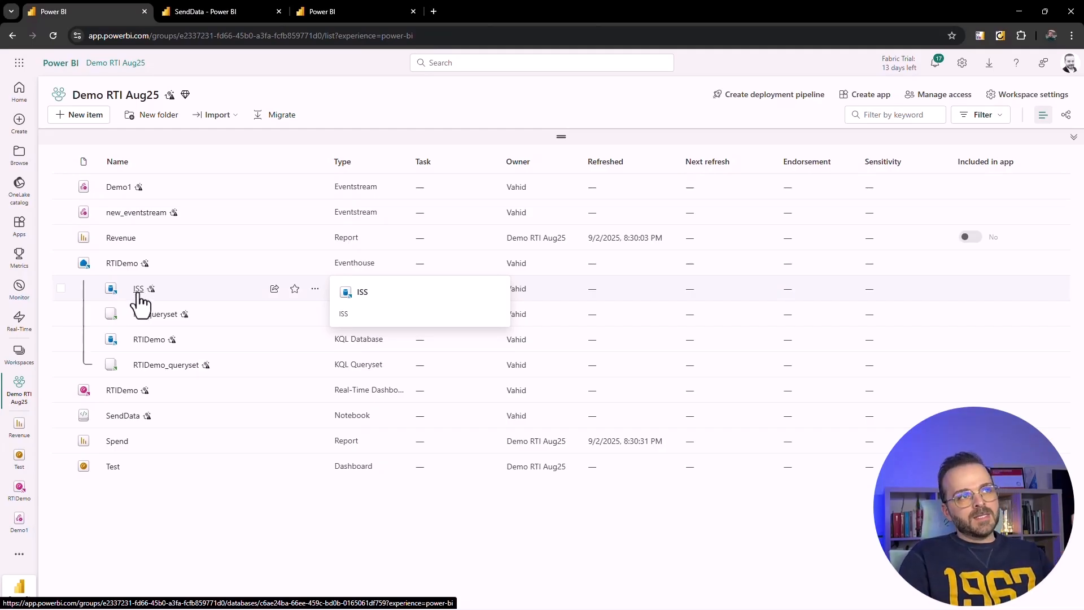
# Open the wheretheiss.at website in a new browser tab, view the ISS description, and dismiss the Google Maps notice.
pyautogui.click(433, 11)
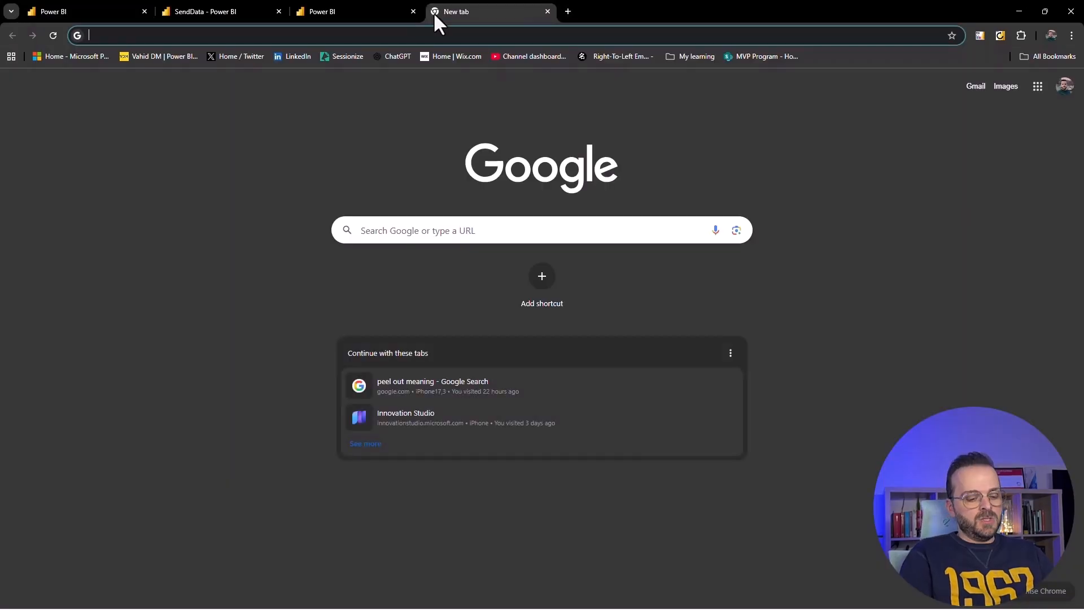
pyautogui.write('iss')
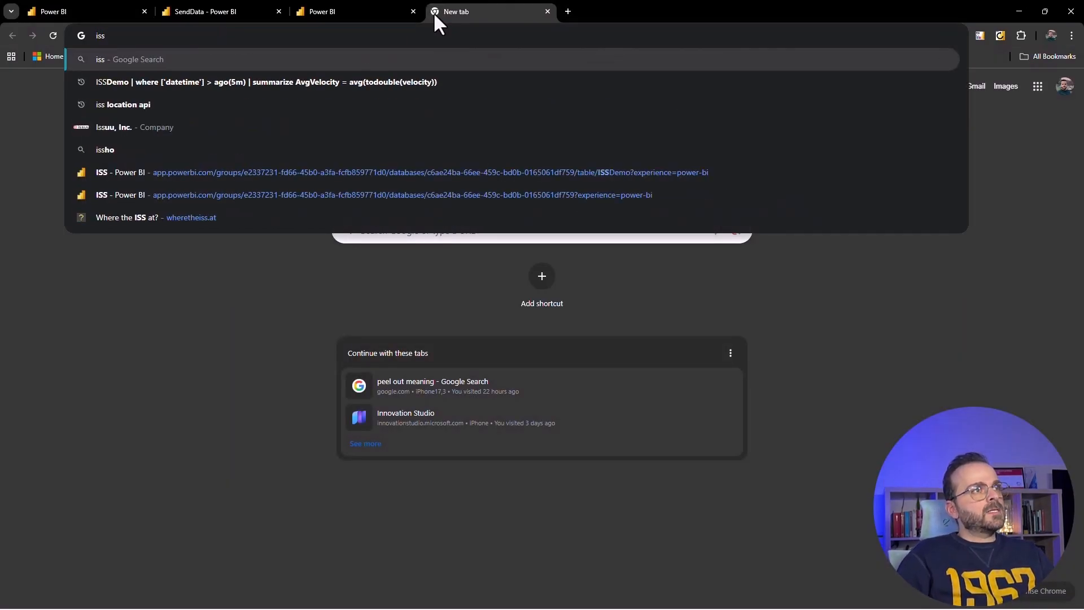
pyautogui.press('Down')
pyautogui.press('Down')
pyautogui.press('Down')
pyautogui.press('Down')
pyautogui.press('Down')
pyautogui.press('Down')
pyautogui.press('Down')
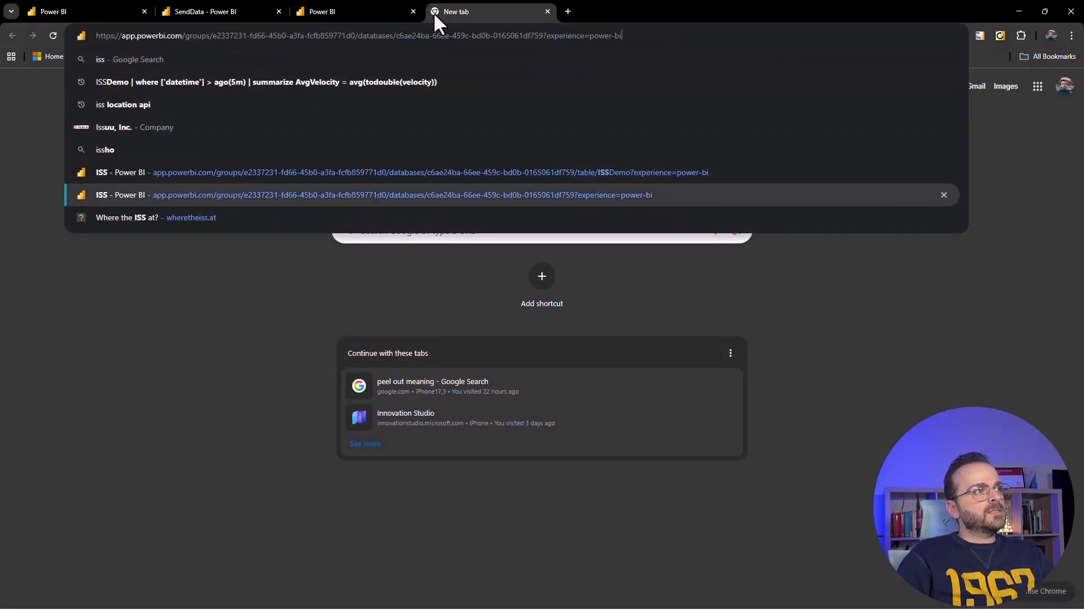
pyautogui.press('Return')
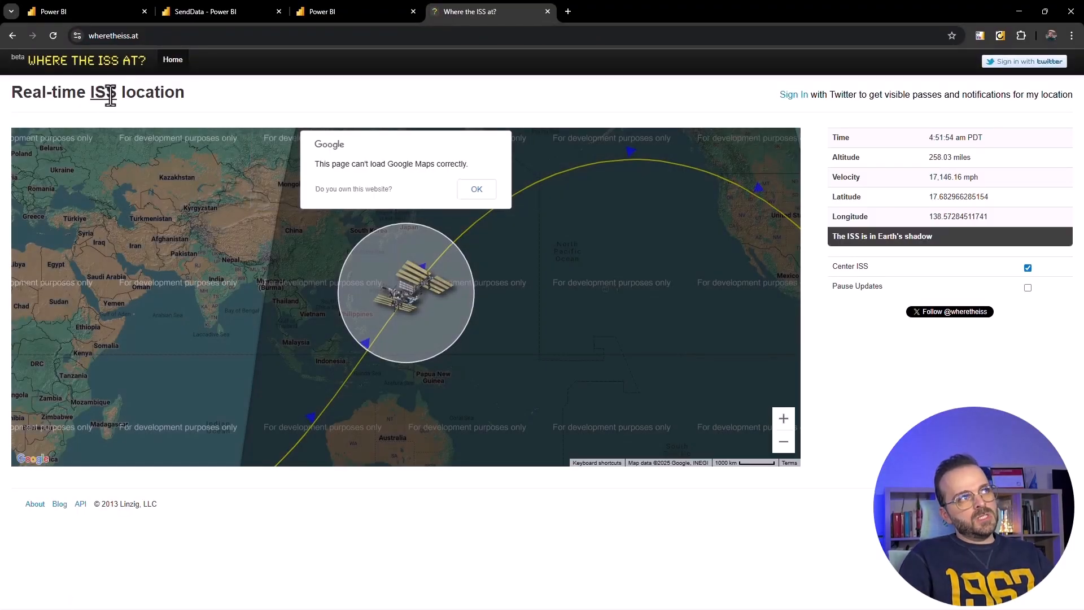
pyautogui.moveTo(104, 98)
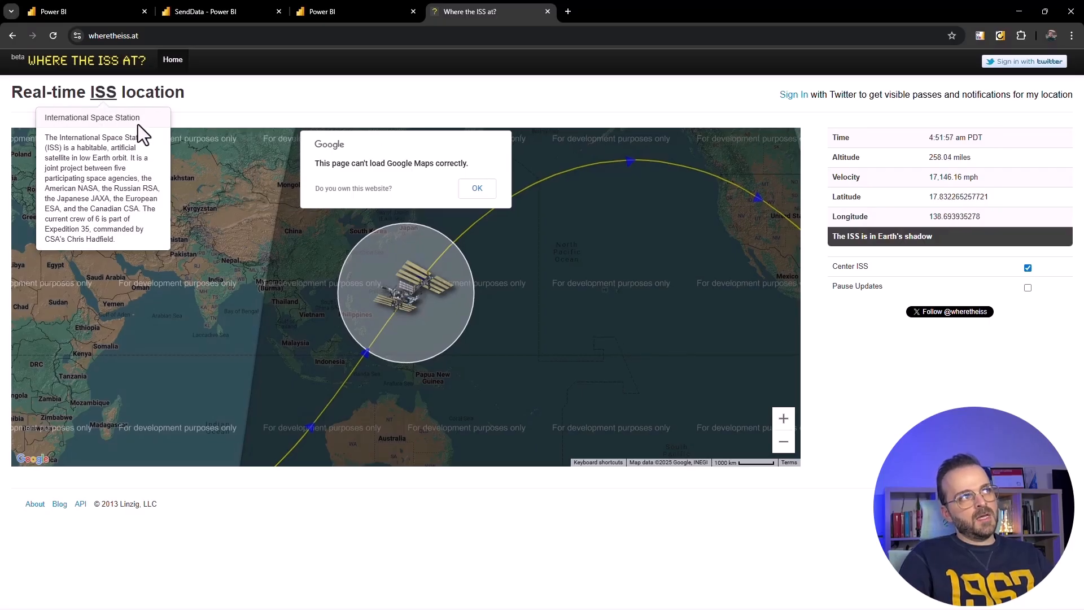
pyautogui.click(477, 188)
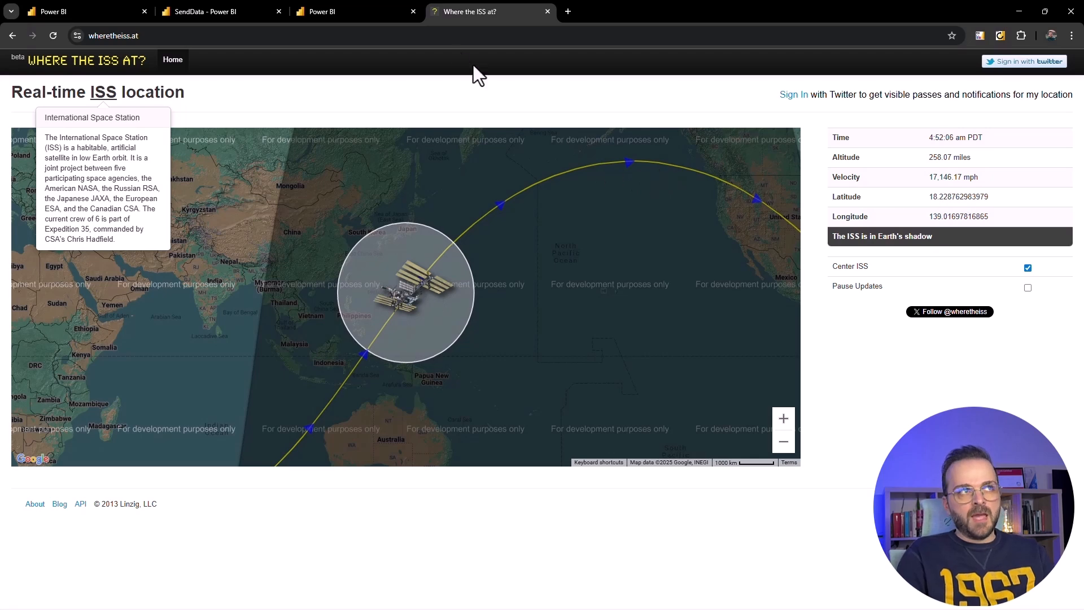
# Go back to the SendData notebook and examine its sending log and the code that fetches data from the ISS API.
pyautogui.click(215, 21)
pyautogui.scroll(2, 429, 268)
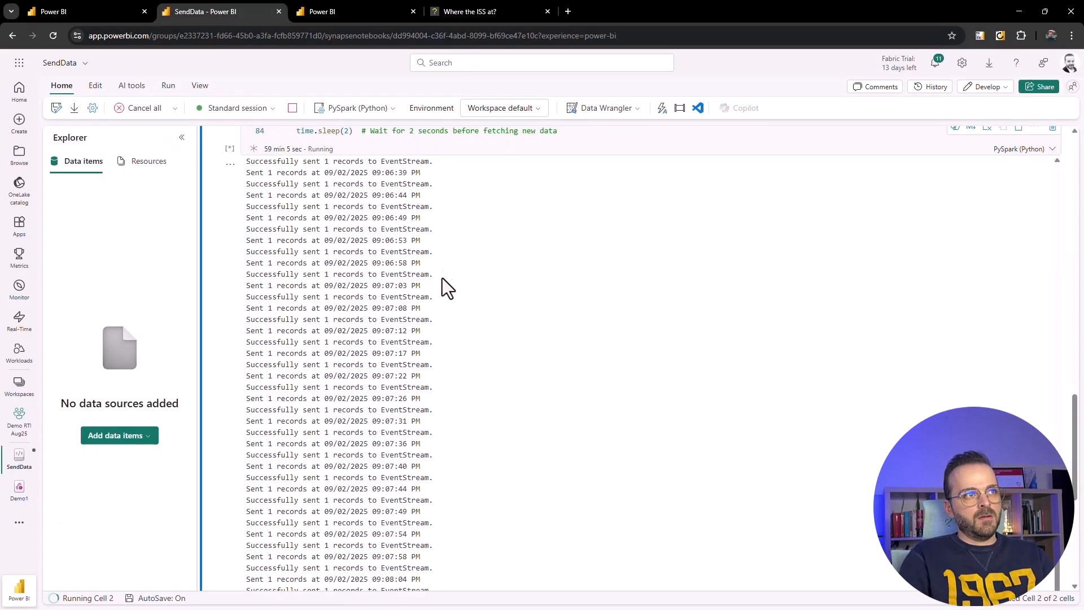
pyautogui.scroll(3, 458, 309)
pyautogui.scroll(-2, 462, 296)
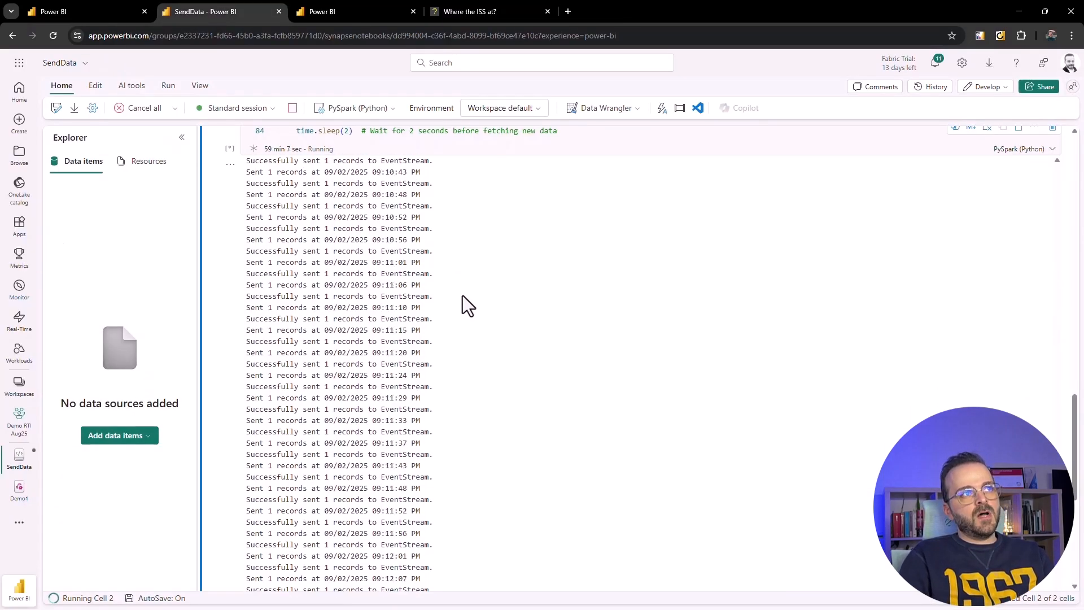
pyautogui.scroll(10, 456, 317)
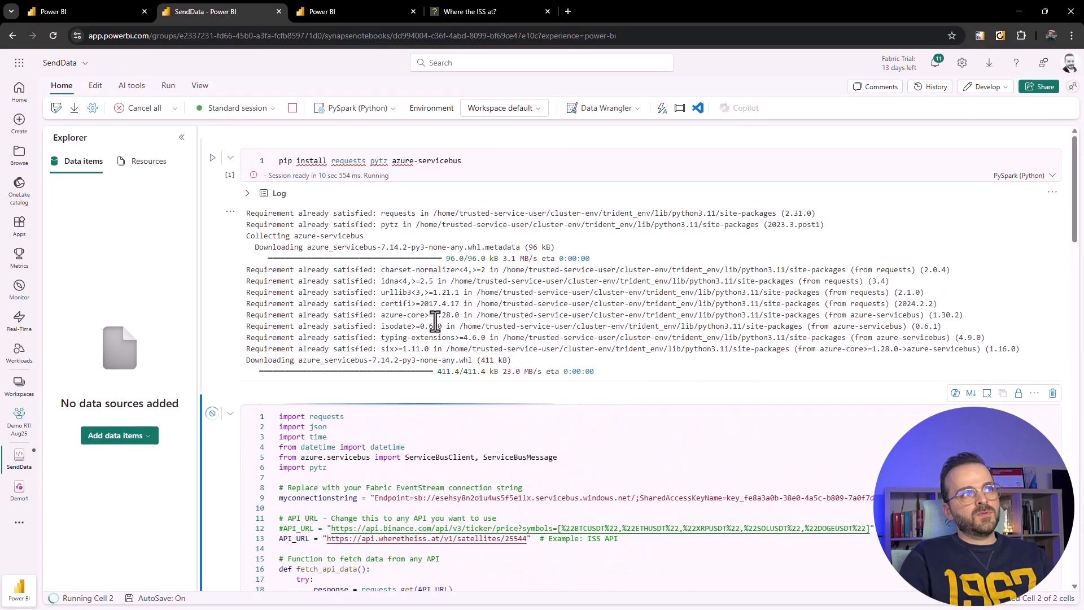
pyautogui.scroll(-1, 446, 350)
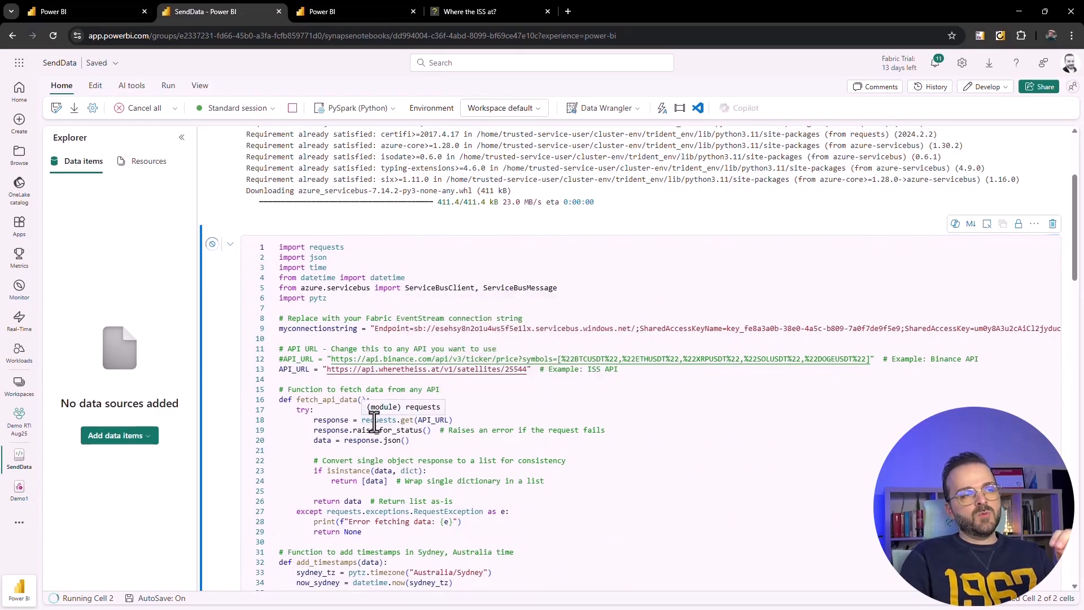
# Open the ISSDemo table in the ISS KQL database and examine its data preview across to the IngestionTime column.
pyautogui.click(104, 11)
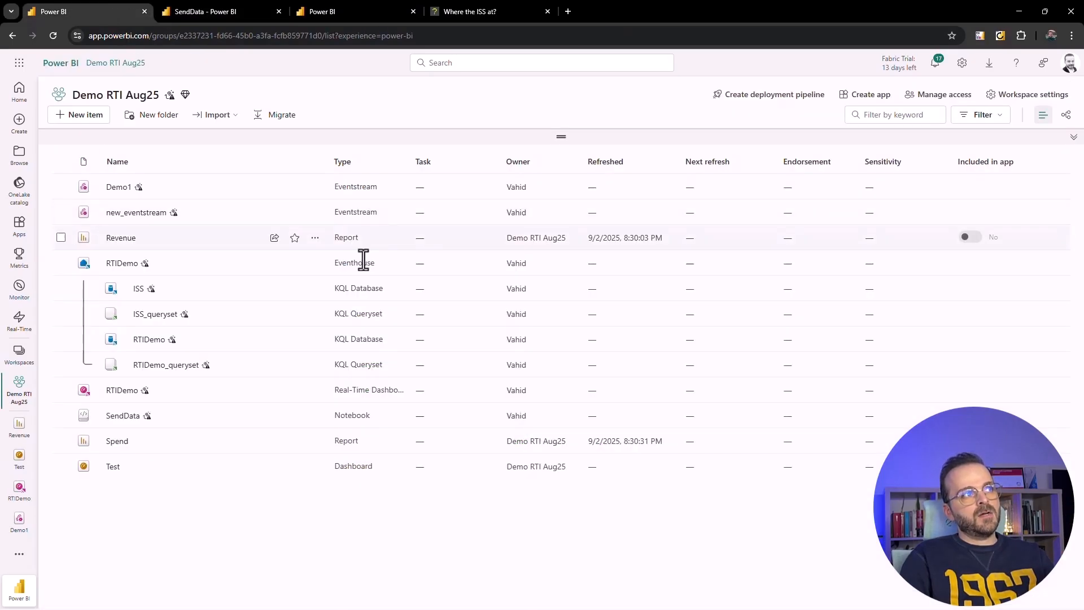
pyautogui.click(138, 290)
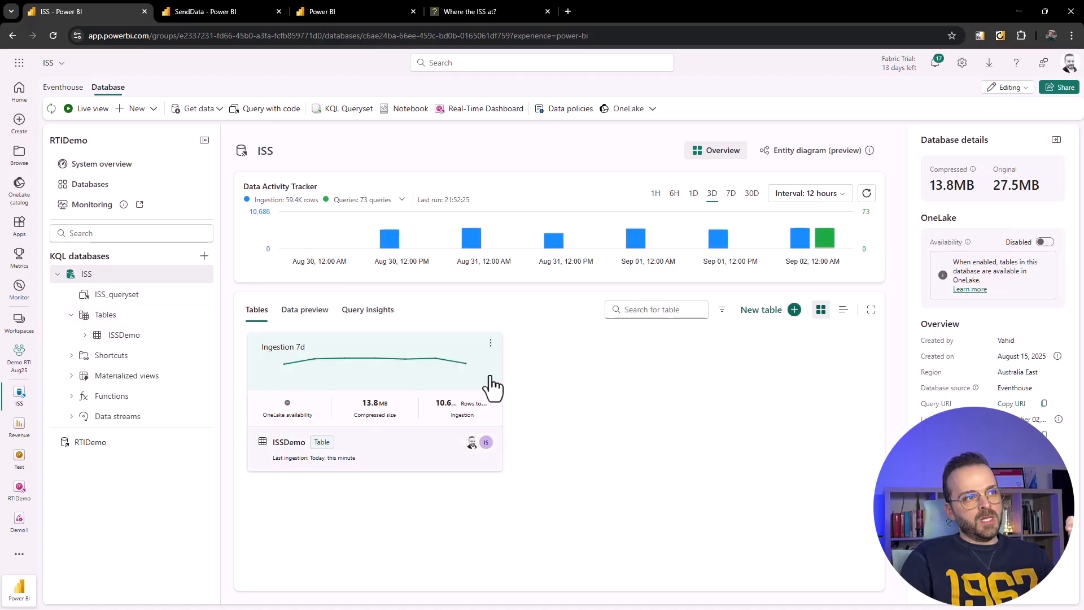
pyautogui.click(110, 335)
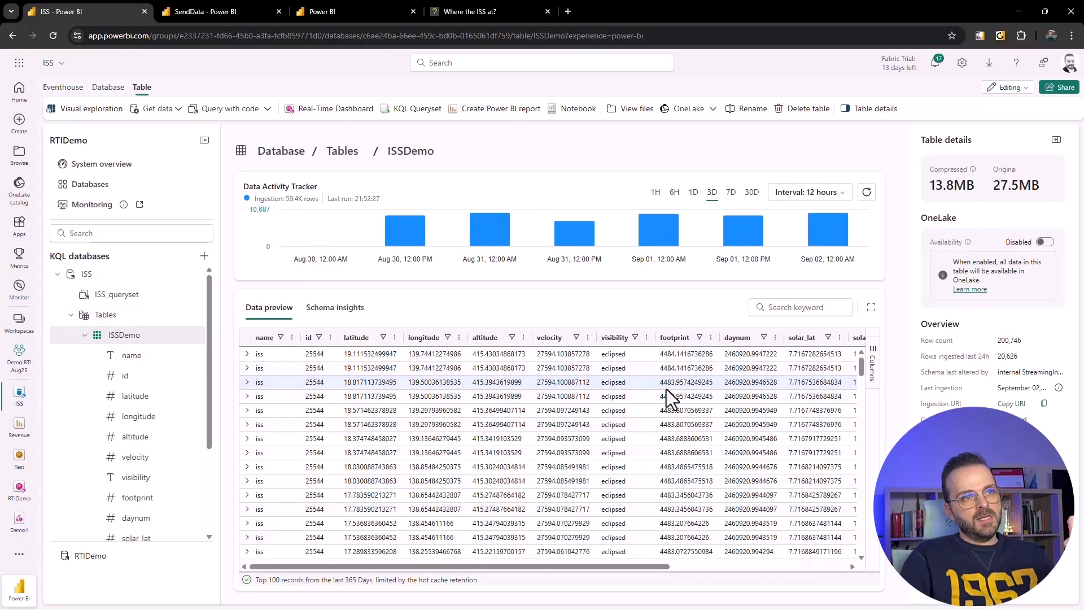
pyautogui.moveTo(368, 567); pyautogui.dragTo(547, 567)
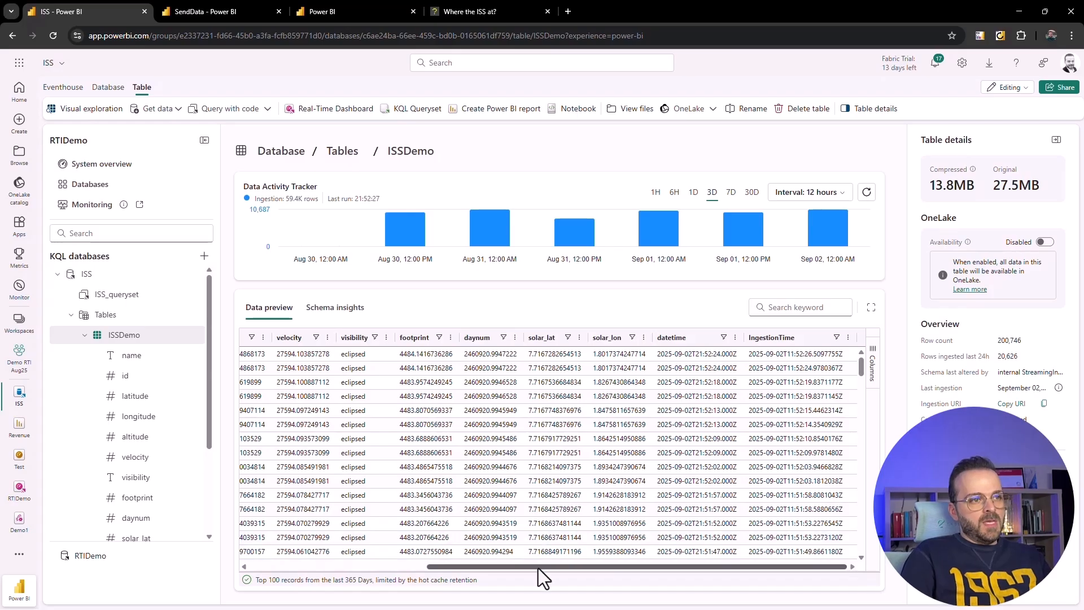
pyautogui.moveTo(538, 567); pyautogui.dragTo(248, 580)
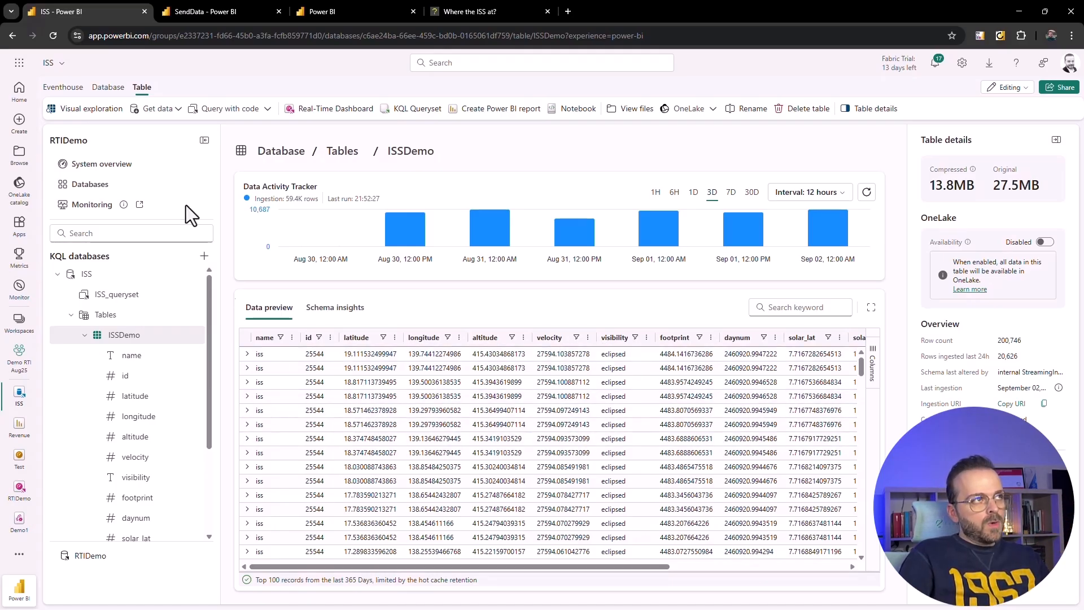
pyautogui.click(59, 63)
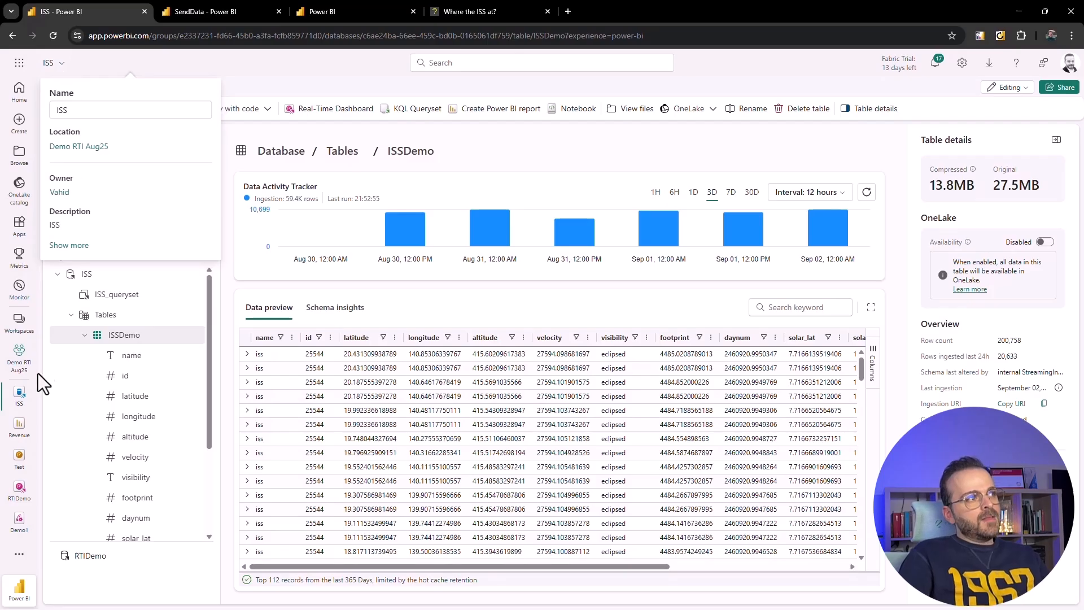
# Return to the Demo RTI Aug25 workspace and open the Taxi table of the RTIDemo KQL database.
pyautogui.click(19, 364)
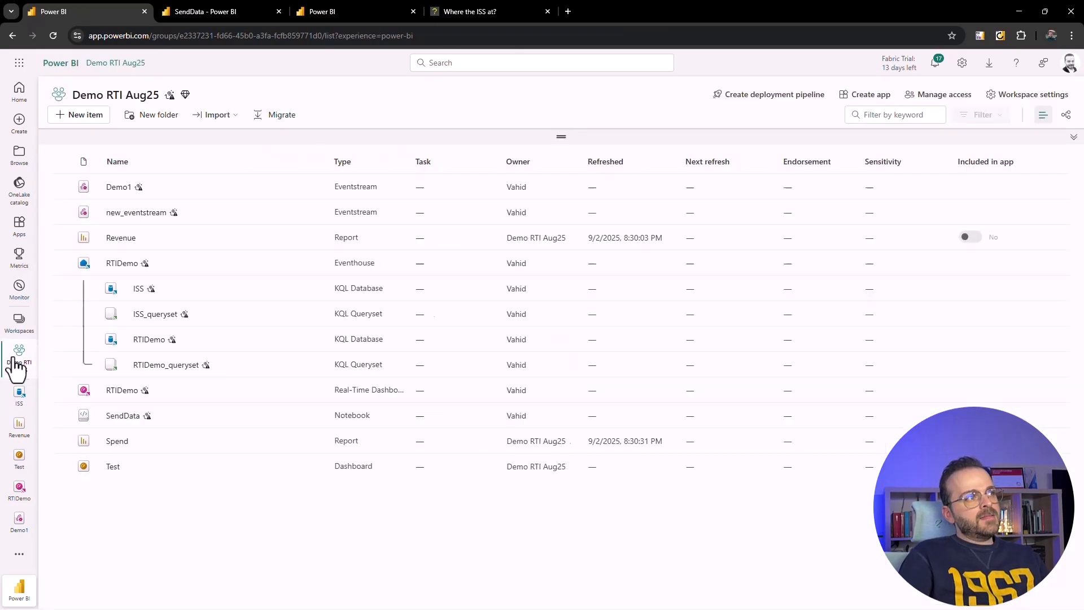
pyautogui.click(148, 340)
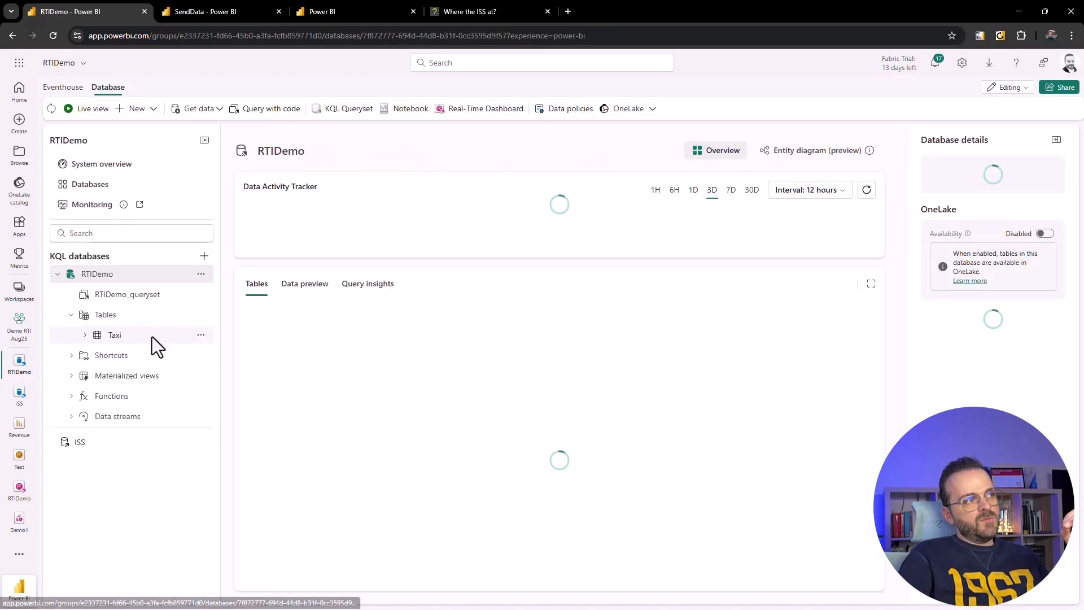
pyautogui.click(115, 337)
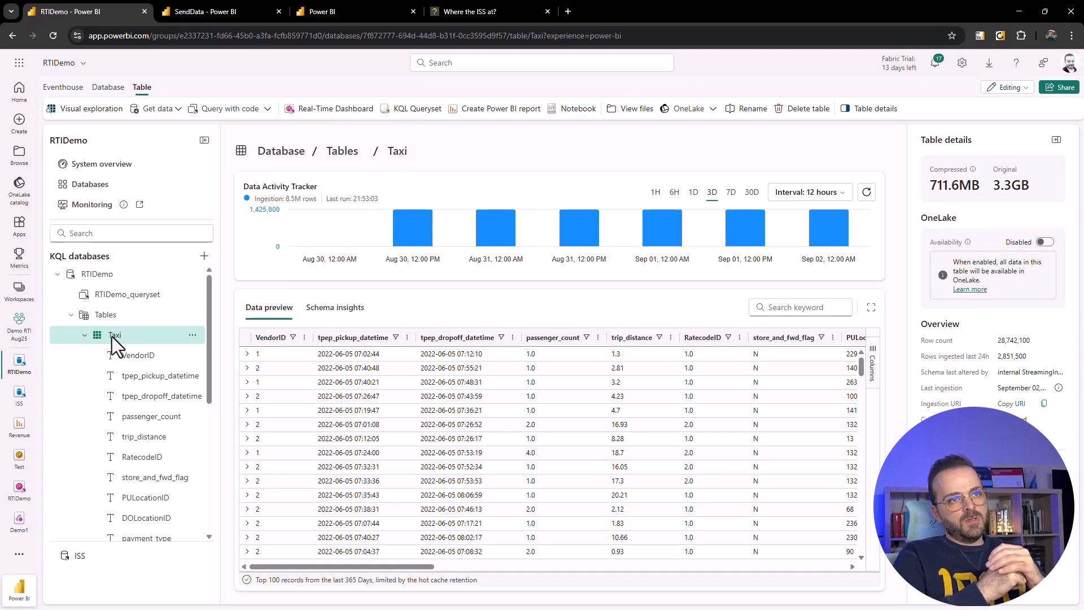
pyautogui.click(186, 10)
pyautogui.click(76, 13)
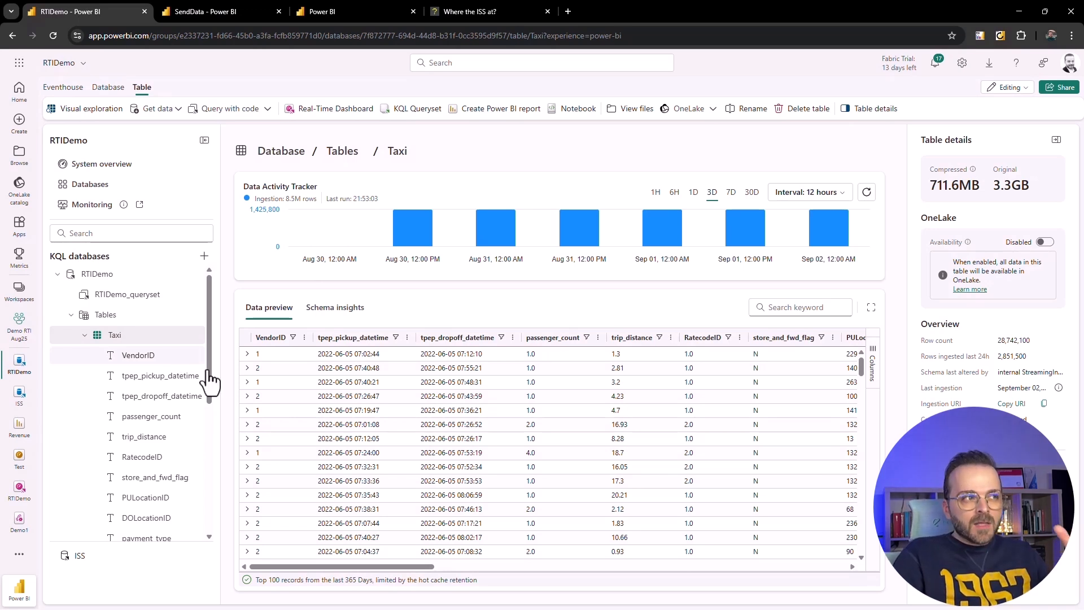
# Examine the Taxi table's data preview across to the IngestionTime column, and return to the Demo RTI Aug25 workspace.
pyautogui.moveTo(398, 567); pyautogui.dragTo(850, 571)
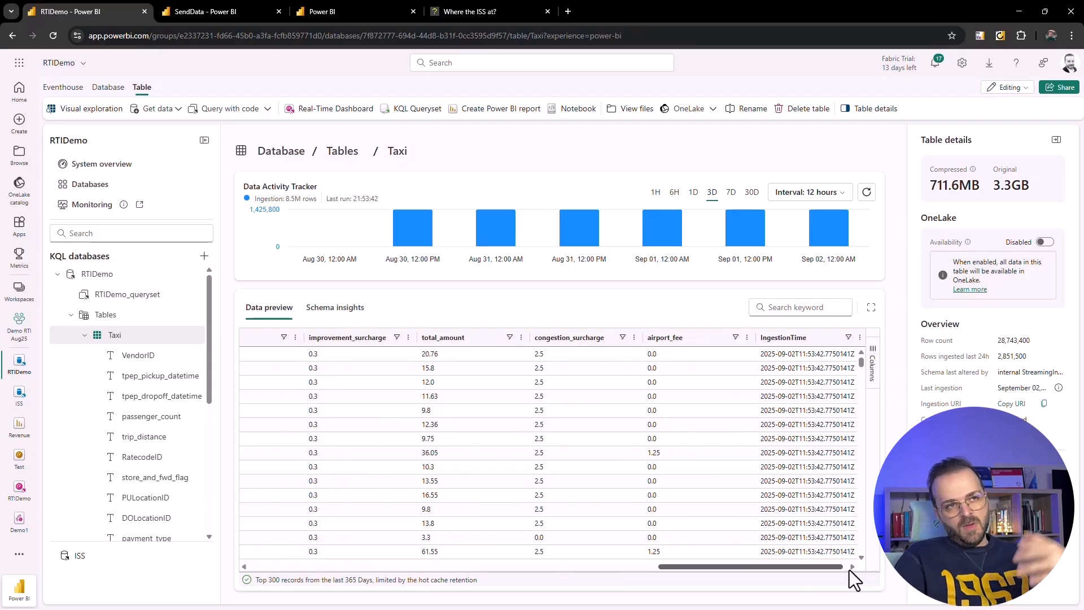
pyautogui.moveTo(846, 570); pyautogui.dragTo(841, 570)
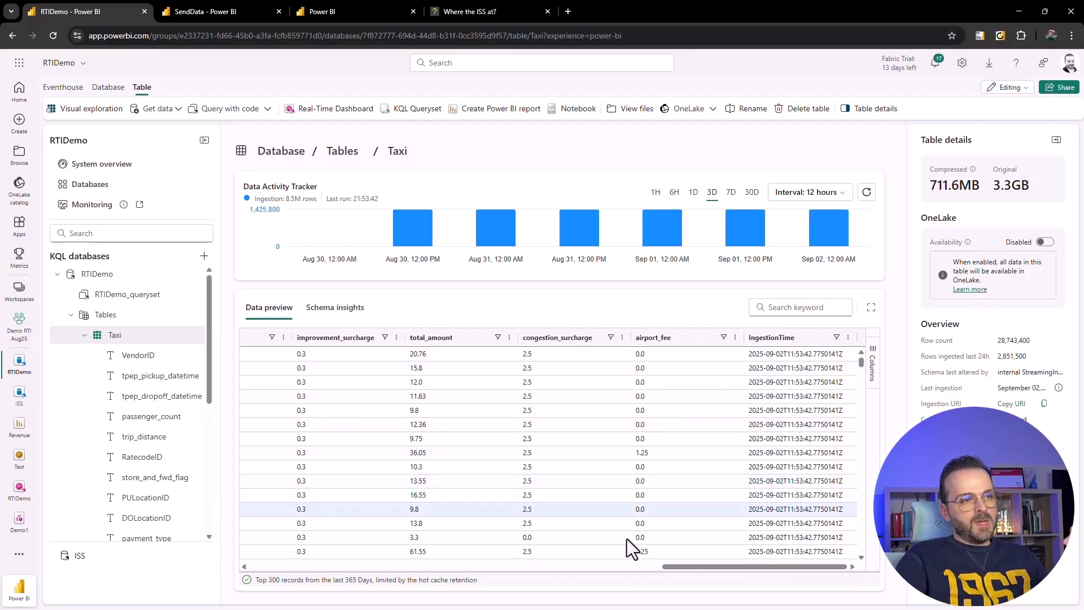
pyautogui.moveTo(727, 565); pyautogui.dragTo(293, 568)
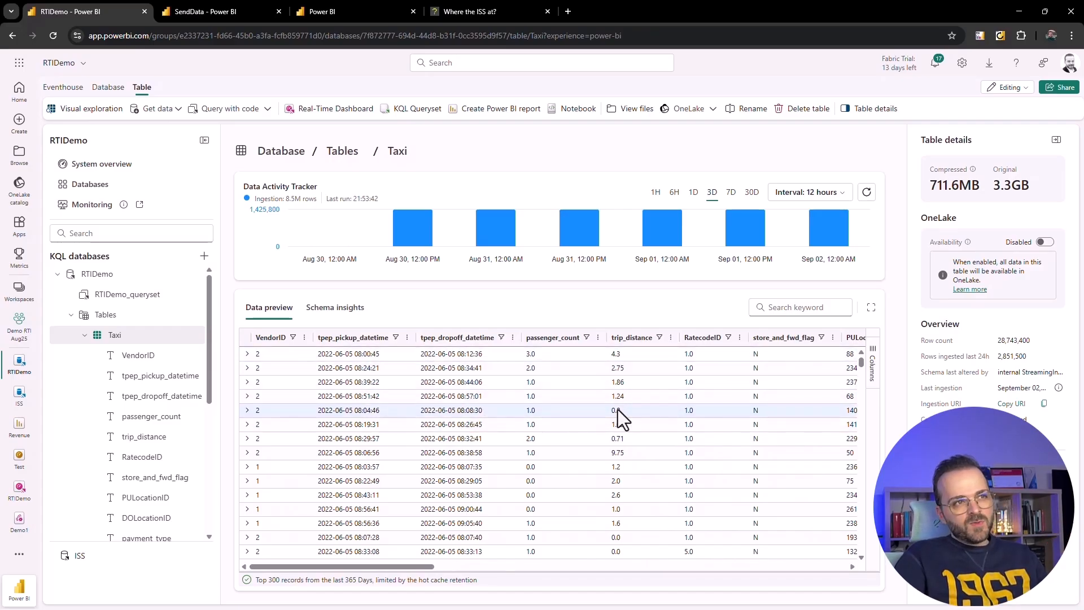
pyautogui.hotkey('ctrl', 'shift', 'Tab')
pyautogui.hotkey('ctrl', 'Tab')
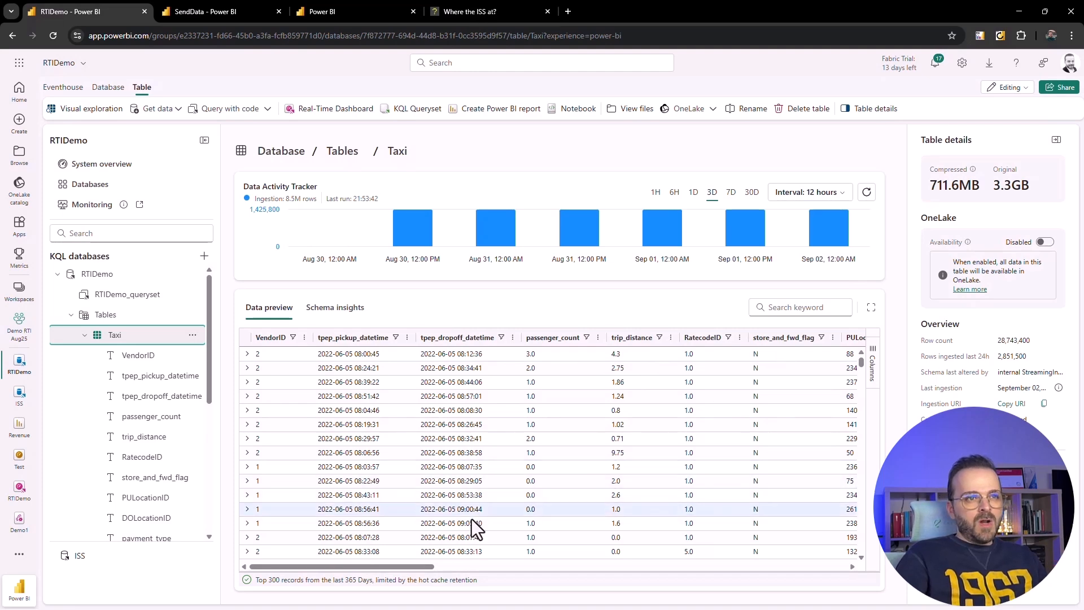
pyautogui.moveTo(400, 566); pyautogui.dragTo(364, 553)
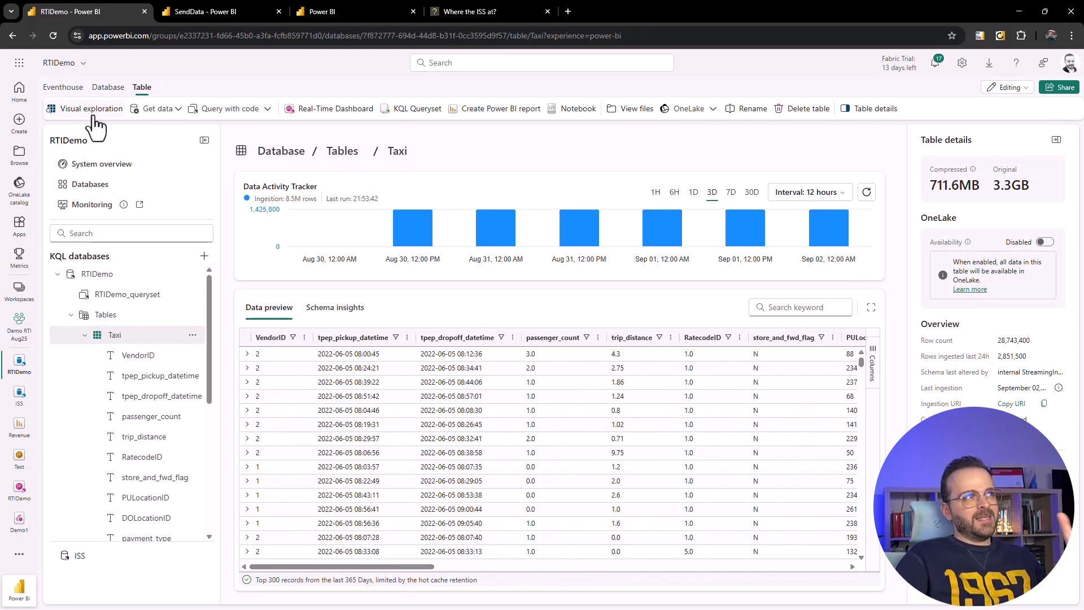
pyautogui.click(23, 332)
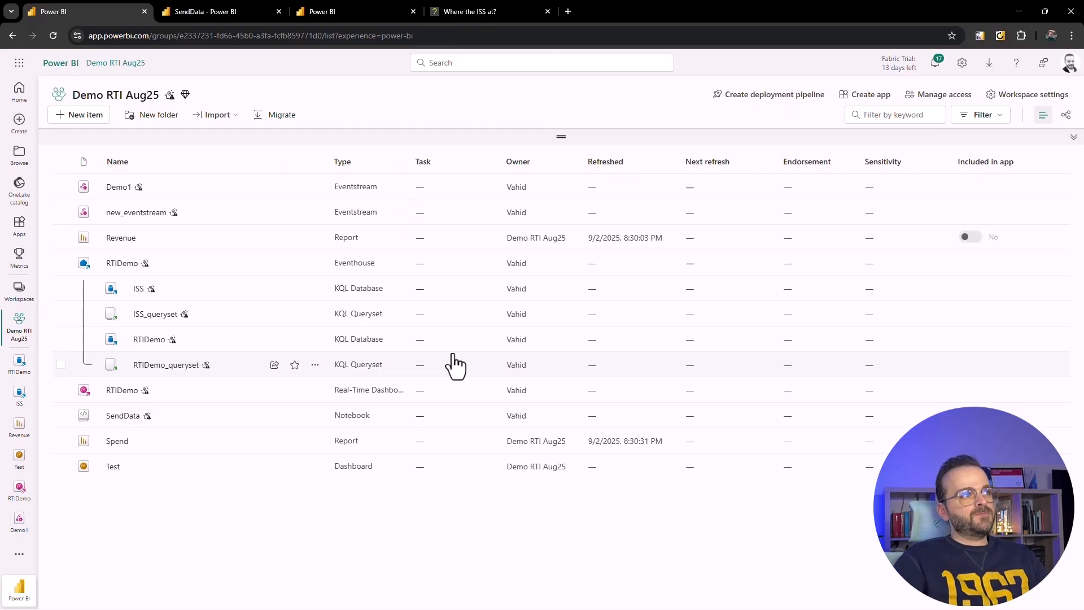
# Look at the RTIDemo Real-Time Dashboard, and check the Real-Time Dashboard type among the new items of the Demo RTI Aug25 workspace.
pyautogui.click(122, 392)
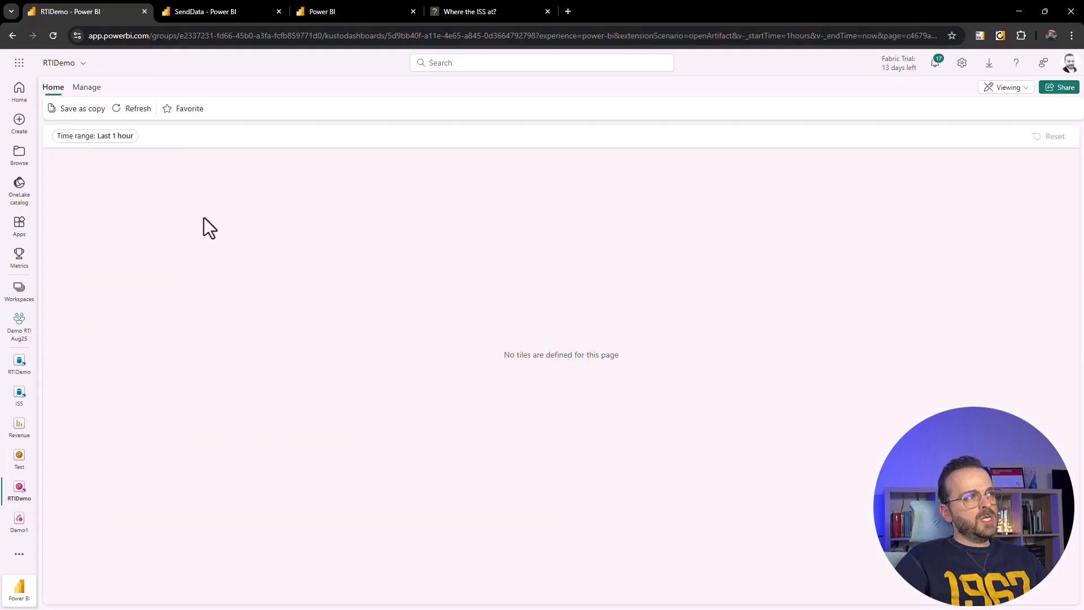
pyautogui.click(20, 289)
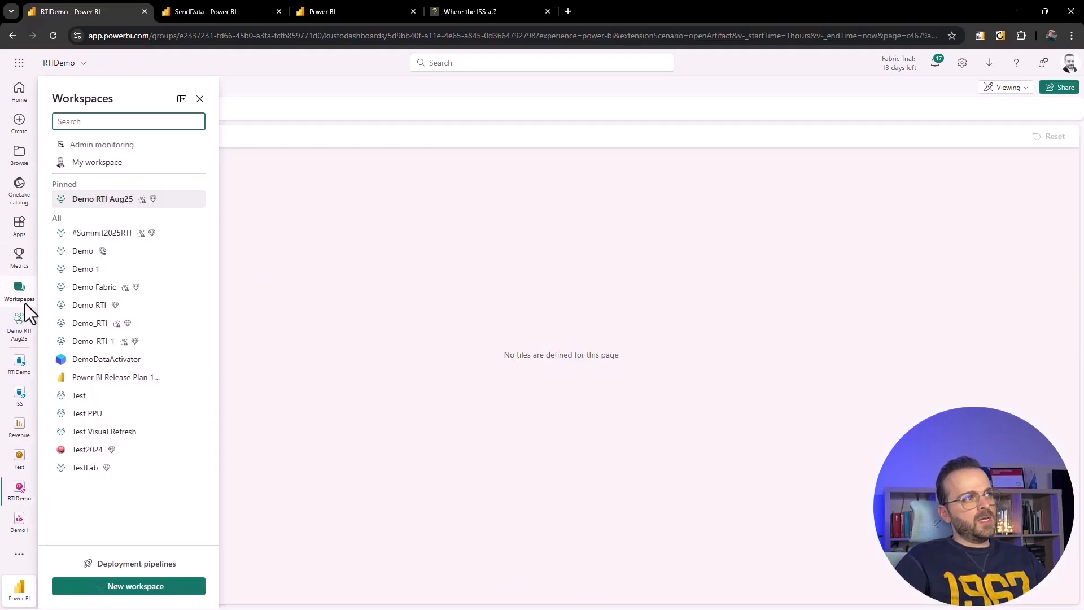
pyautogui.click(21, 325)
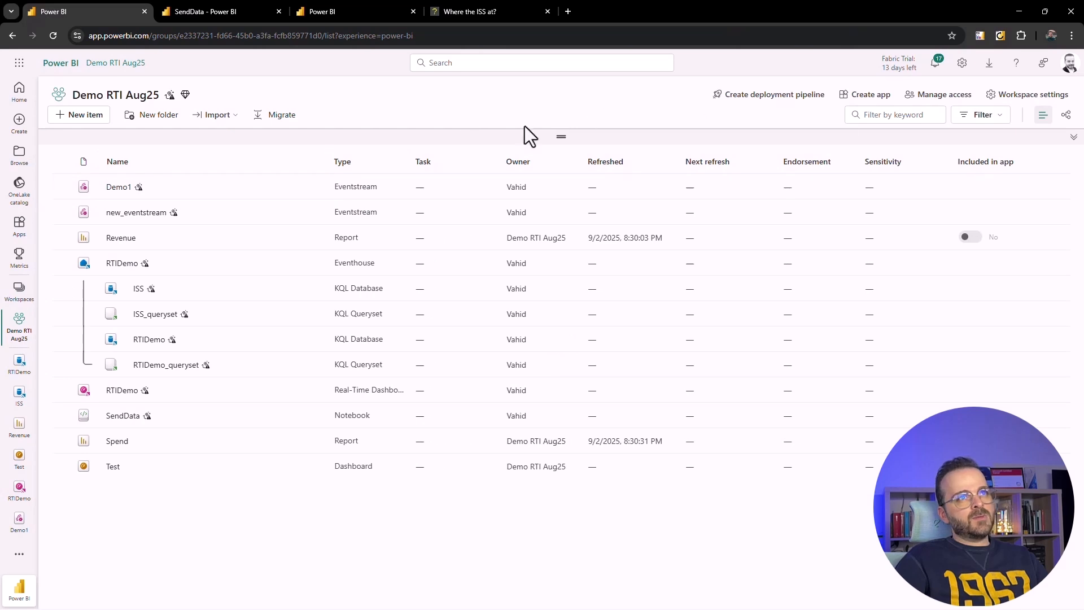
pyautogui.click(94, 120)
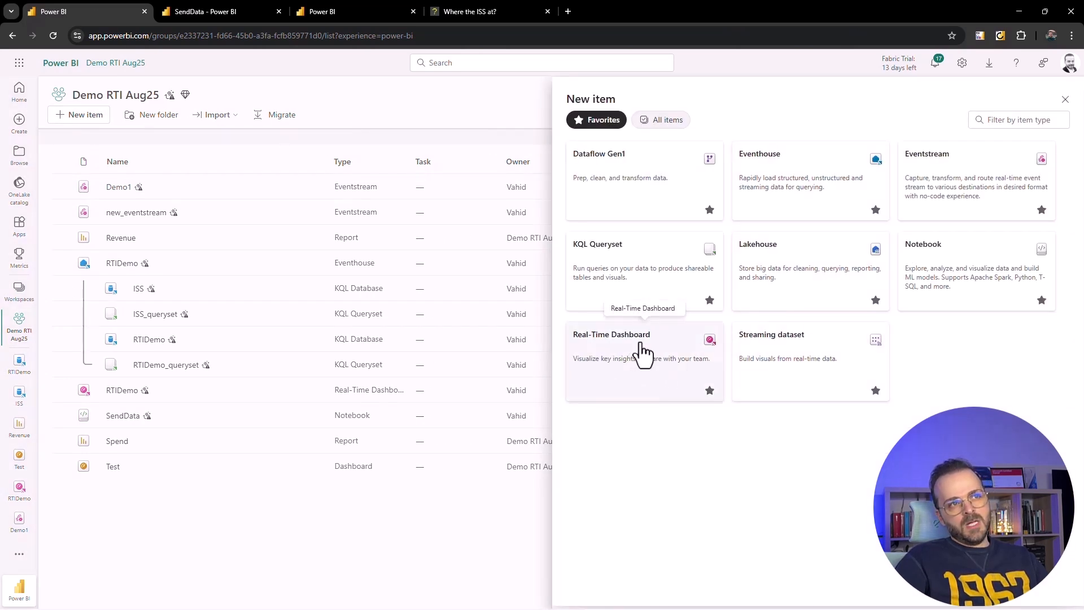
pyautogui.click(185, 522)
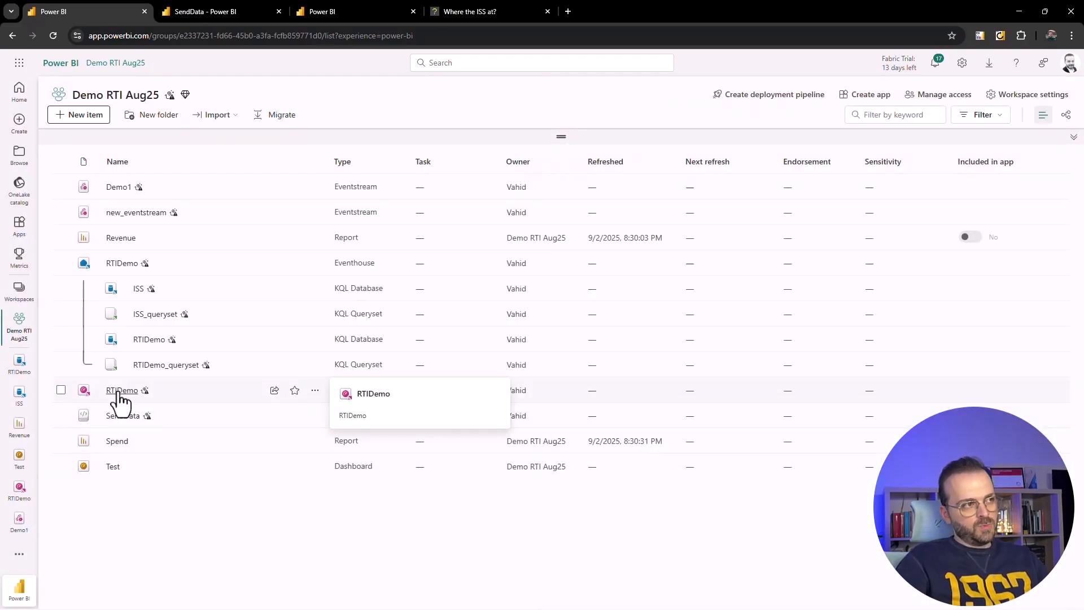
# Open ISS_queryset and examine the columns of the ISSDemo table.
pyautogui.click(154, 314)
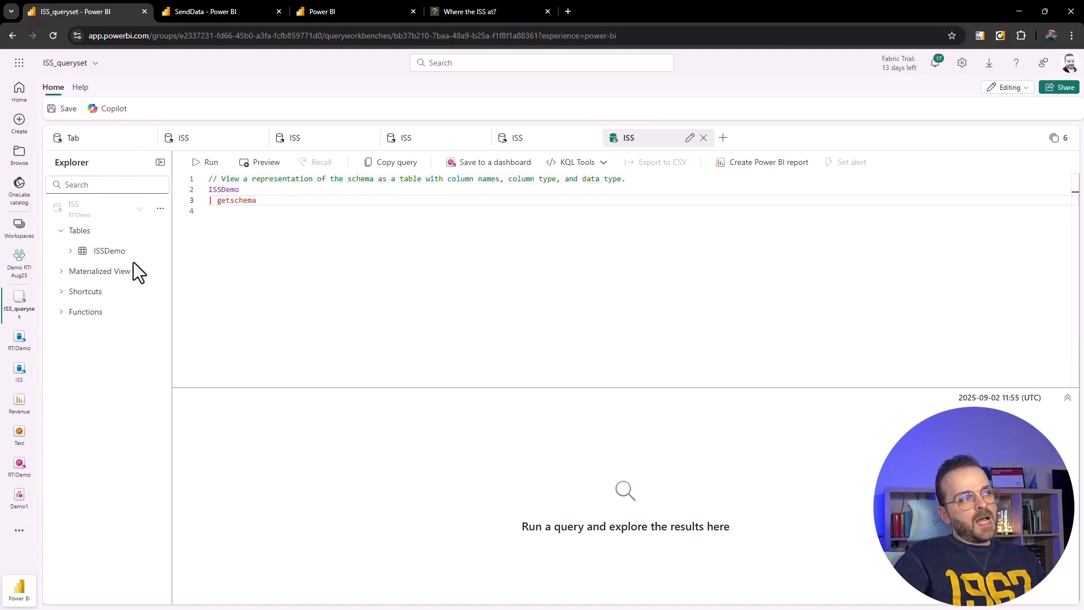
pyautogui.click(96, 252)
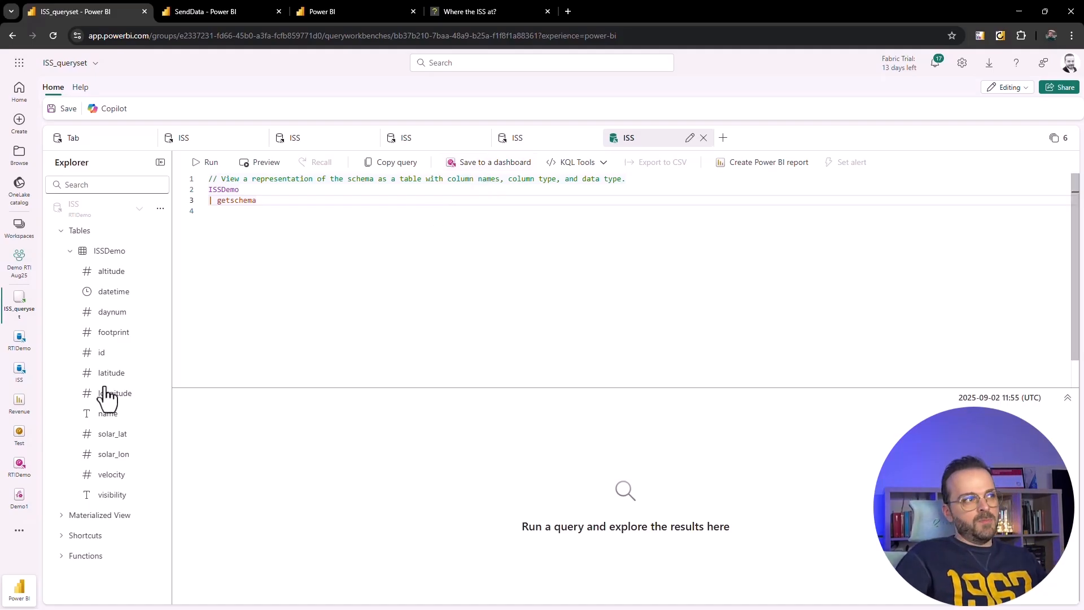
# Open the RTIDemo Real-Time Dashboard and switch it to editing mode.
pyautogui.click(18, 473)
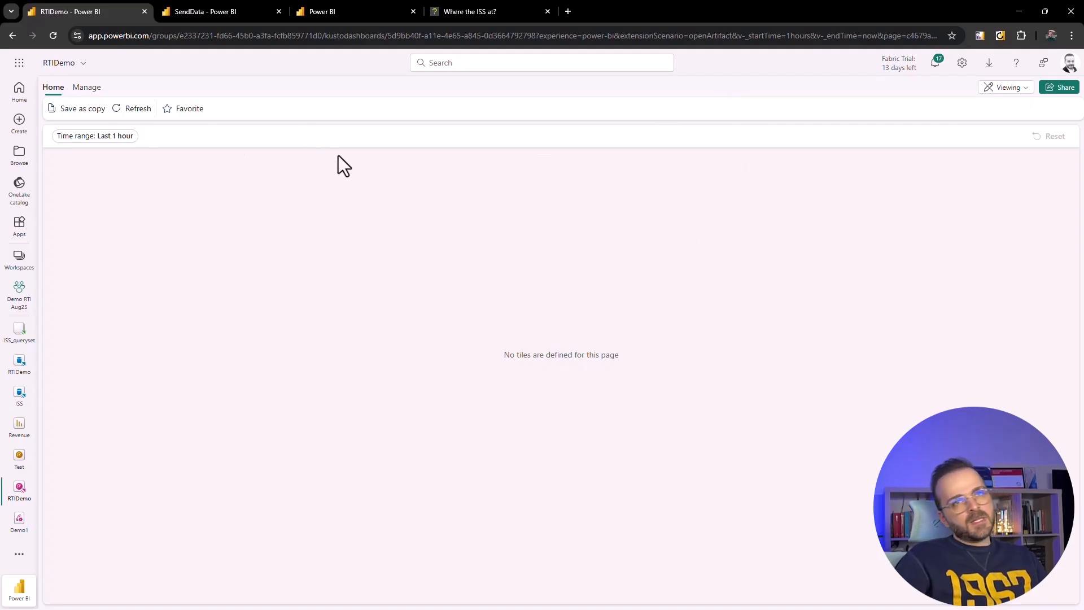
pyautogui.click(1008, 90)
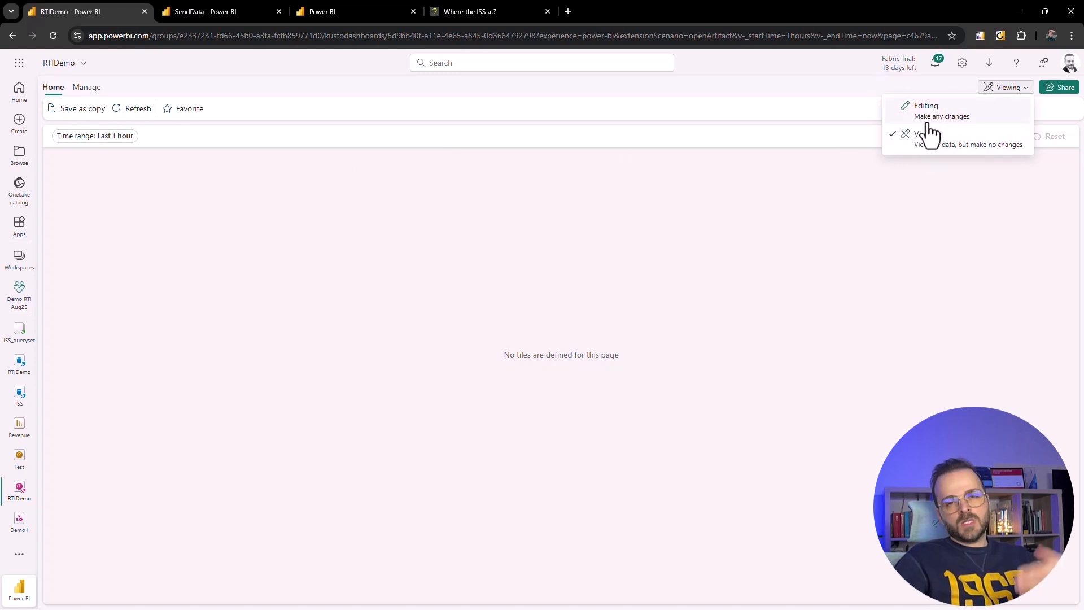
pyautogui.click(943, 116)
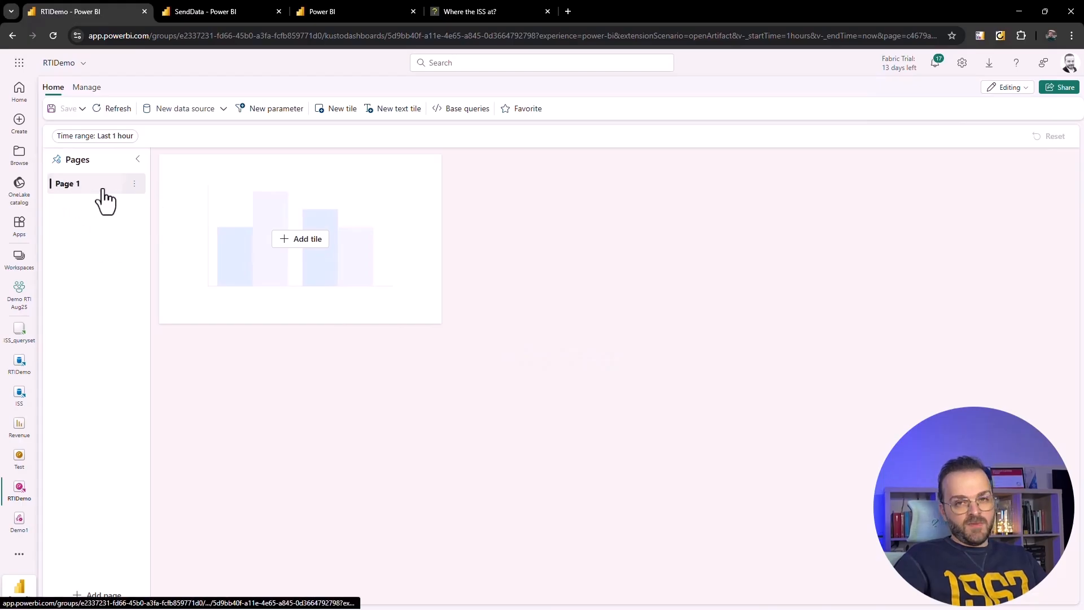
# Add two more pages to the dashboard and return to Page 1.
pyautogui.click(99, 595)
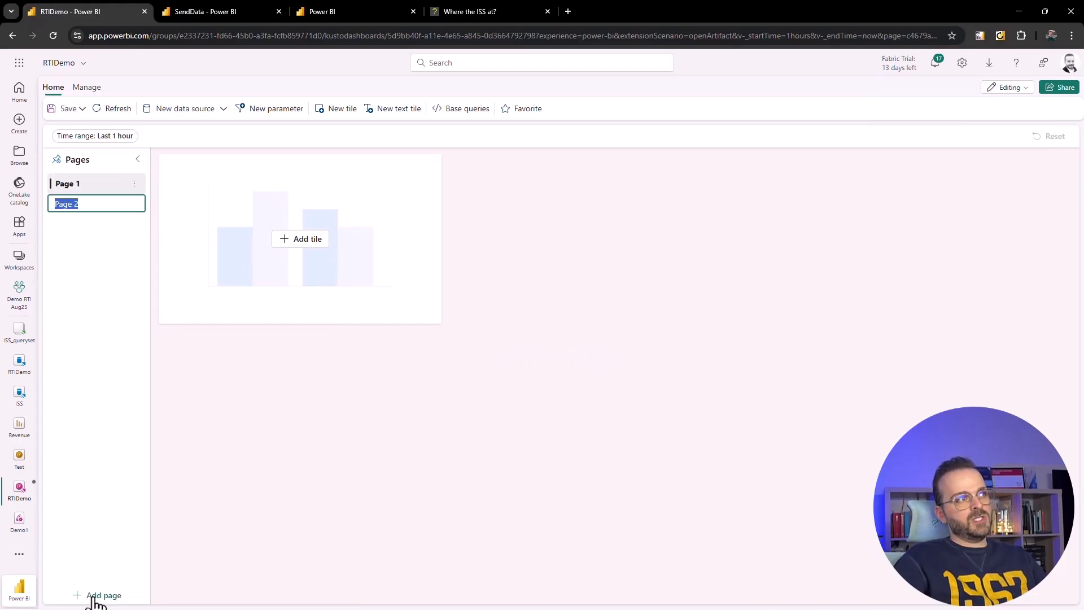
pyautogui.click(99, 237)
pyautogui.click(108, 598)
pyautogui.click(101, 283)
pyautogui.click(81, 207)
pyautogui.click(70, 226)
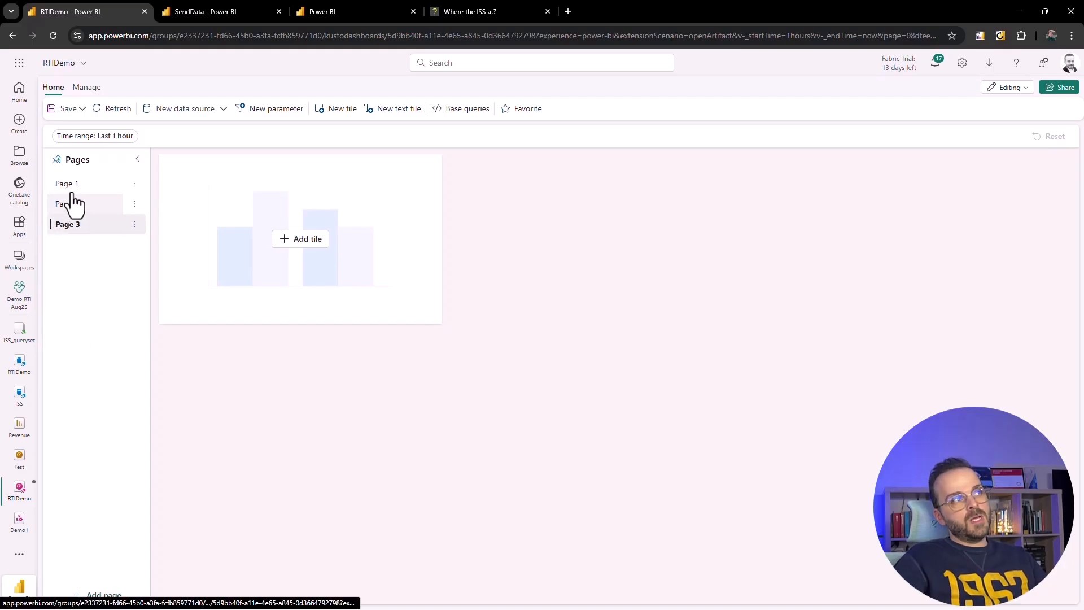
pyautogui.click(73, 187)
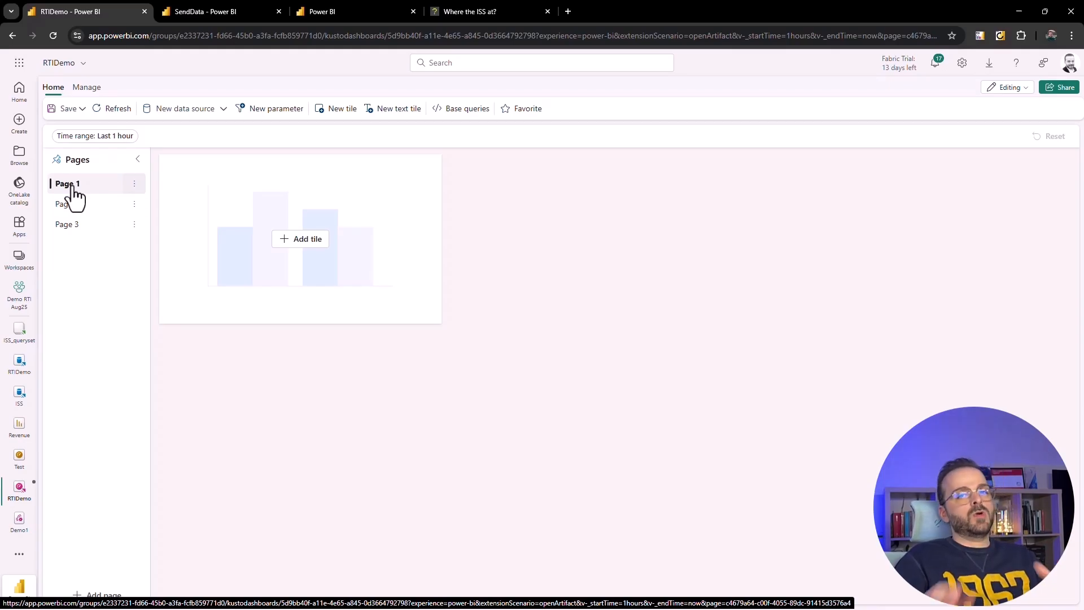
# Look at the new tile's query editor and the KQL databases offered as data sources, leaving both without applying anything.
pyautogui.click(311, 248)
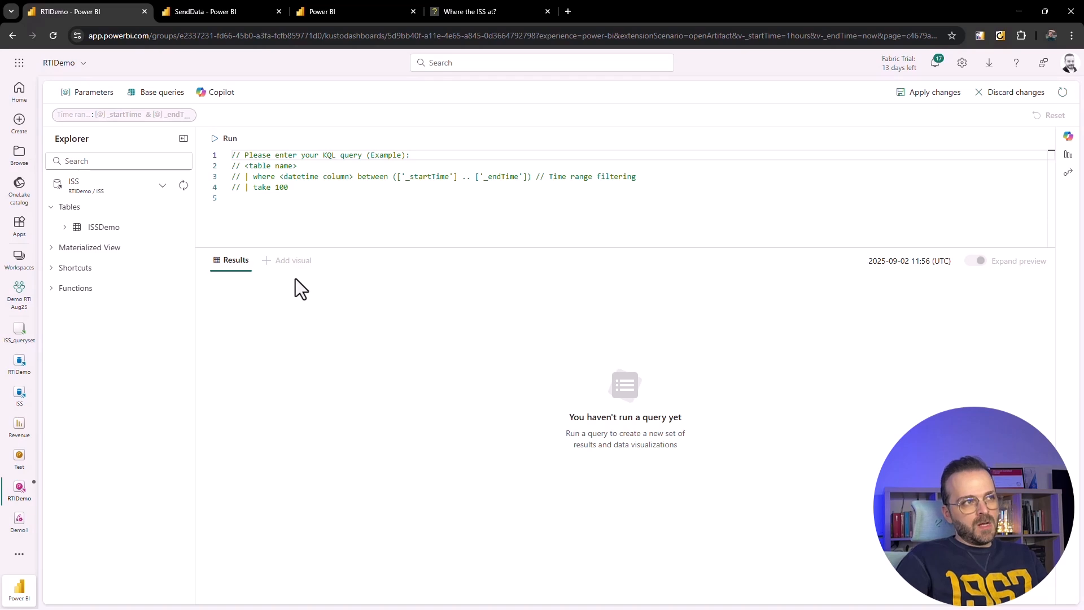
pyautogui.click(996, 94)
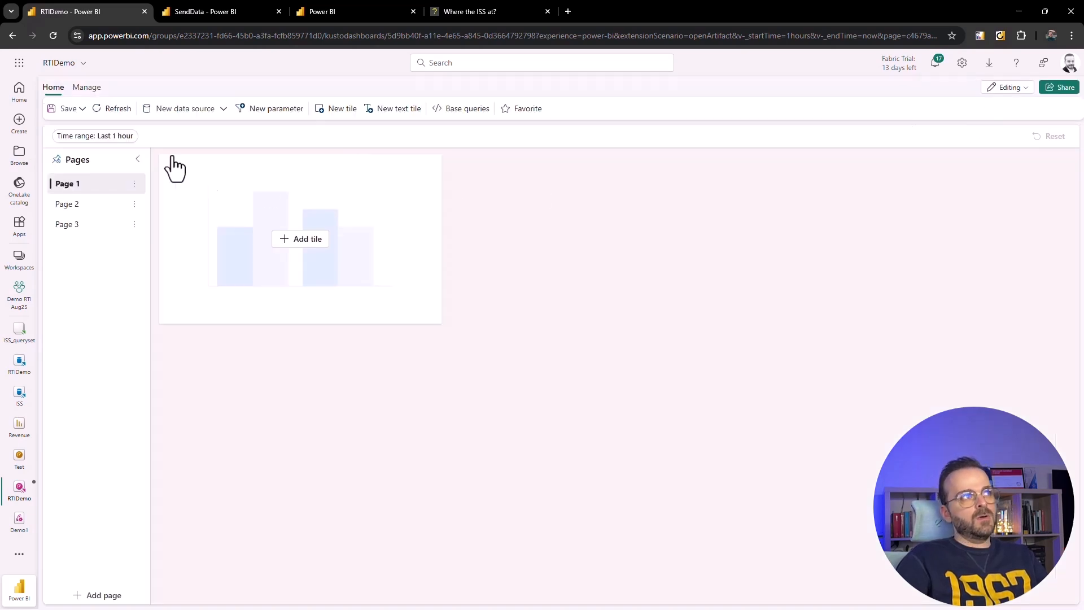
pyautogui.click(194, 110)
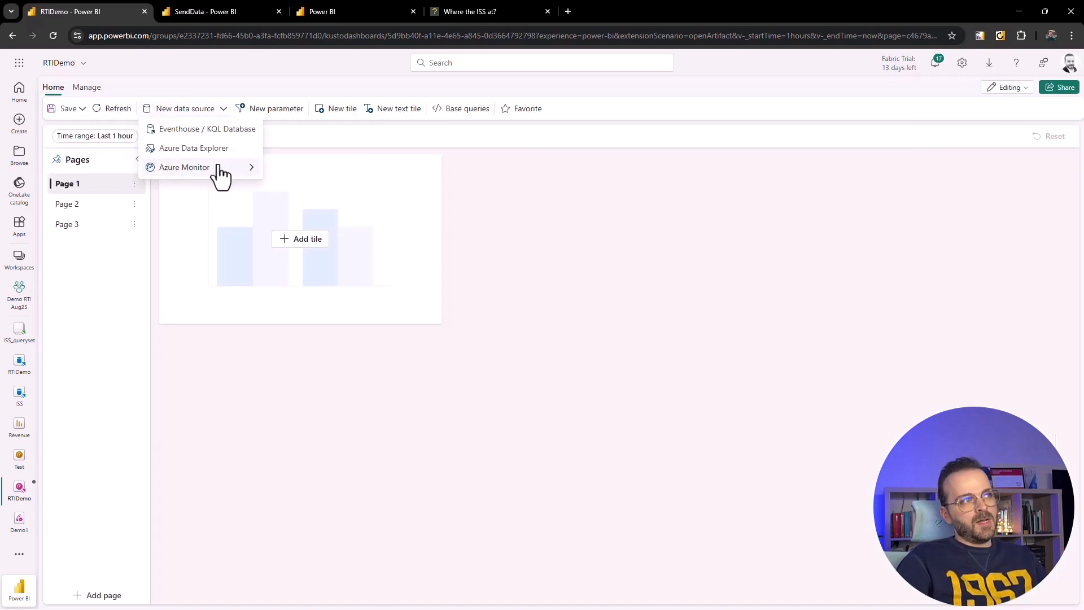
pyautogui.click(204, 134)
pyautogui.click(257, 221)
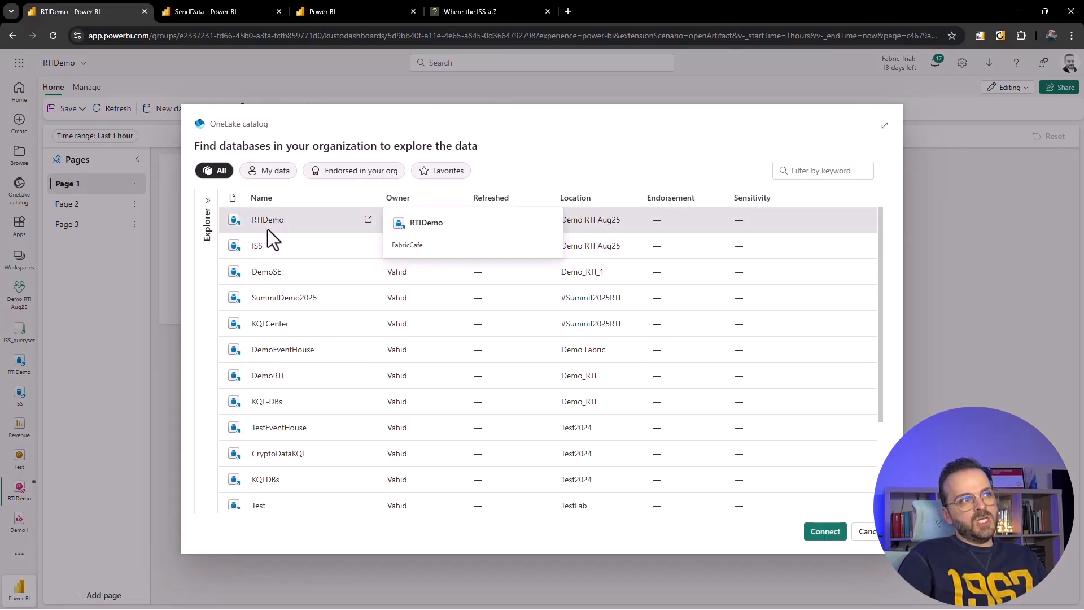
pyautogui.click(867, 531)
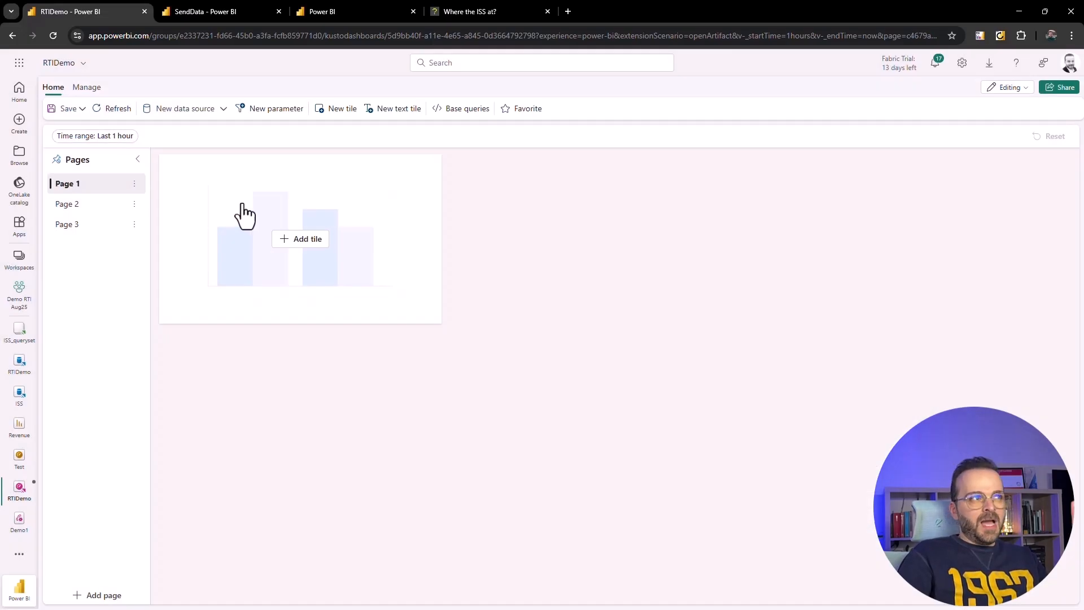
# Review the data sources already connected to the dashboard.
pyautogui.click(89, 90)
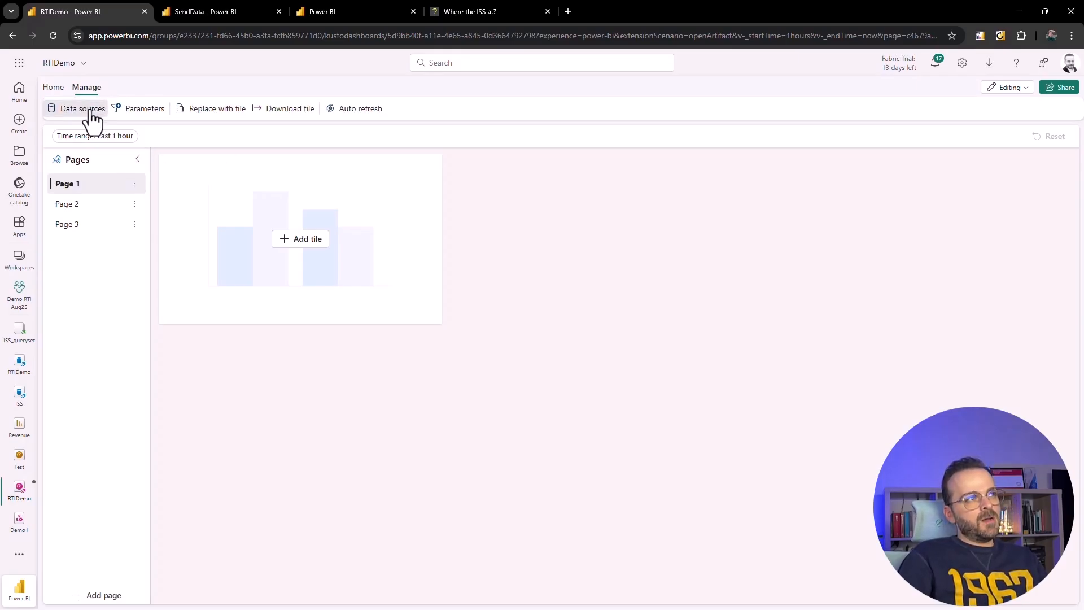
pyautogui.click(86, 110)
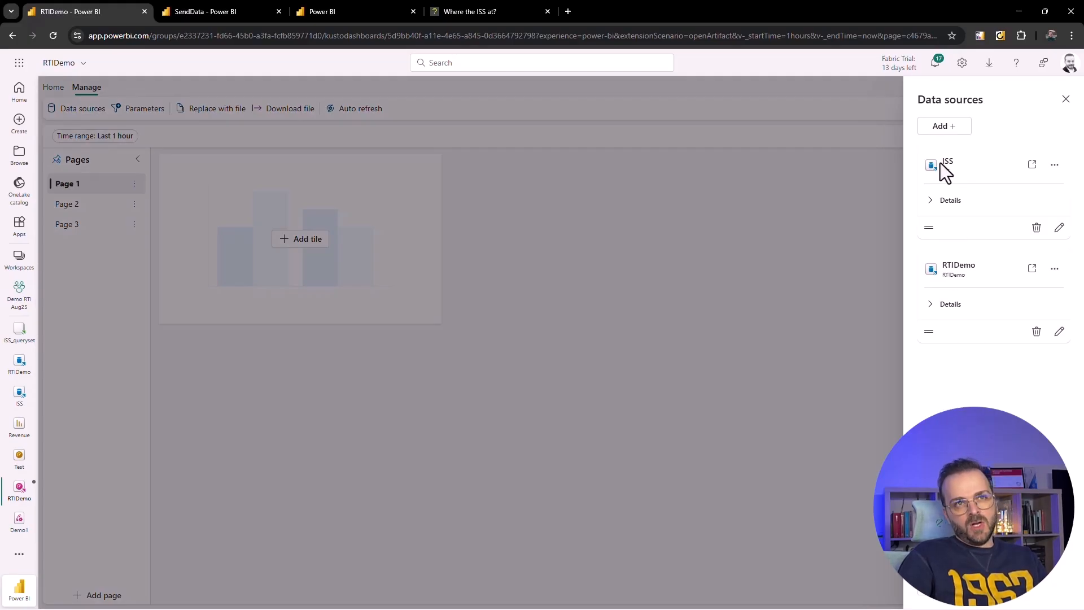
pyautogui.click(65, 149)
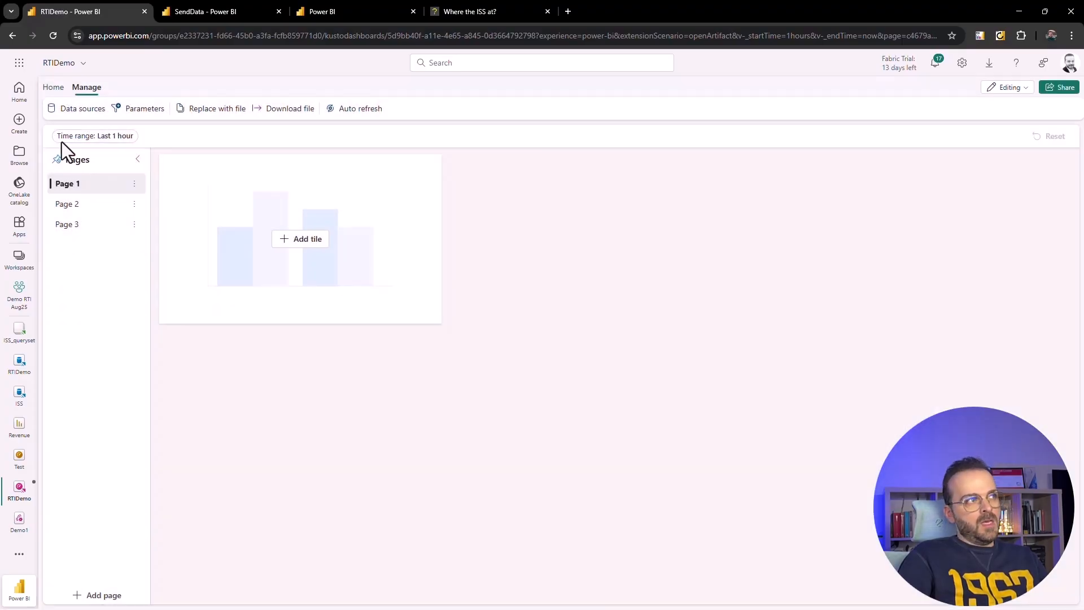
# Start a new Eventhouse / KQL Database data source for the dashboard and connect it to the DemoSE database.
pyautogui.click(53, 87)
pyautogui.click(195, 109)
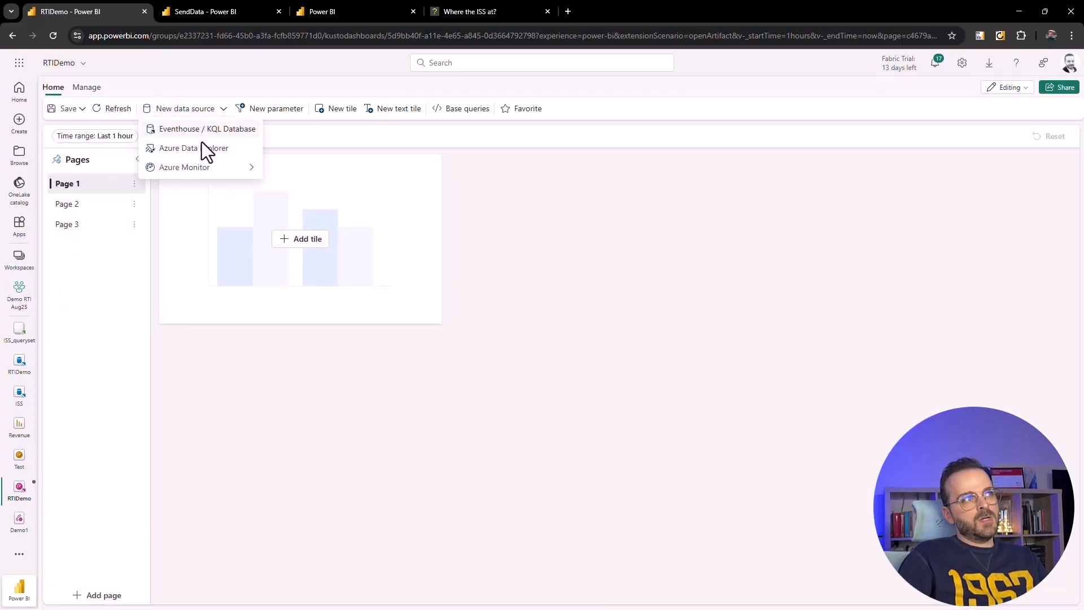
pyautogui.click(195, 127)
pyautogui.click(272, 273)
pyautogui.click(826, 532)
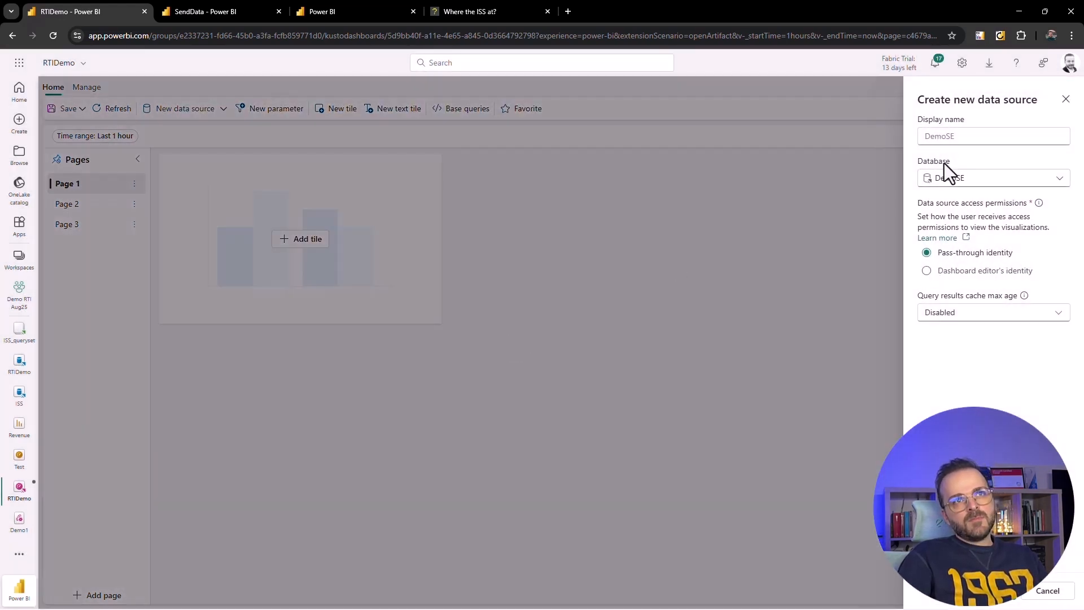
# Compare the database choices and access permission options, and create the DemoSE data source with Pass-through identity.
pyautogui.click(955, 137)
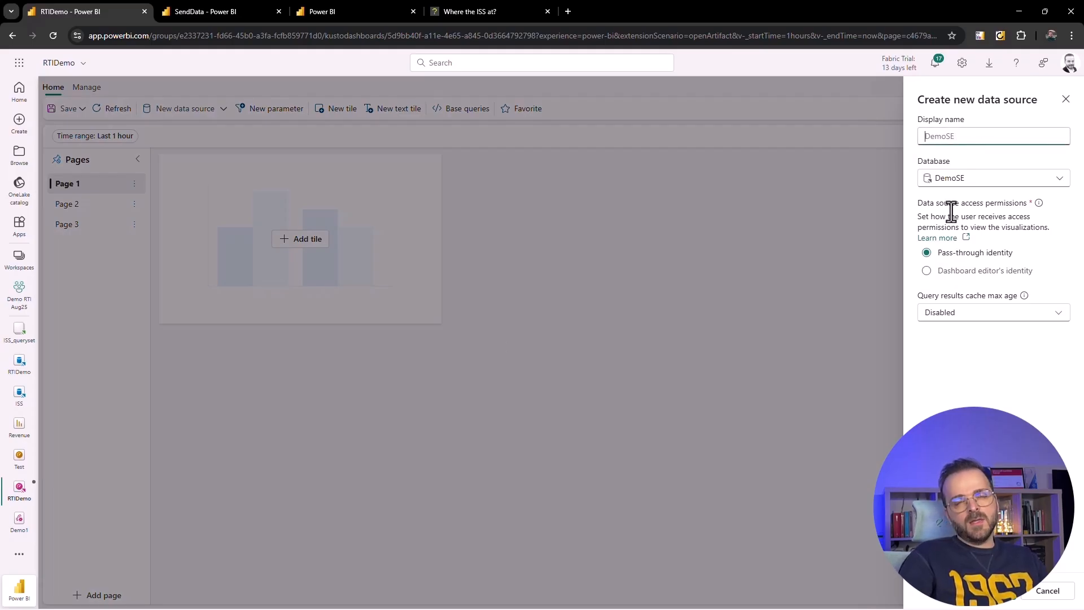
pyautogui.click(956, 187)
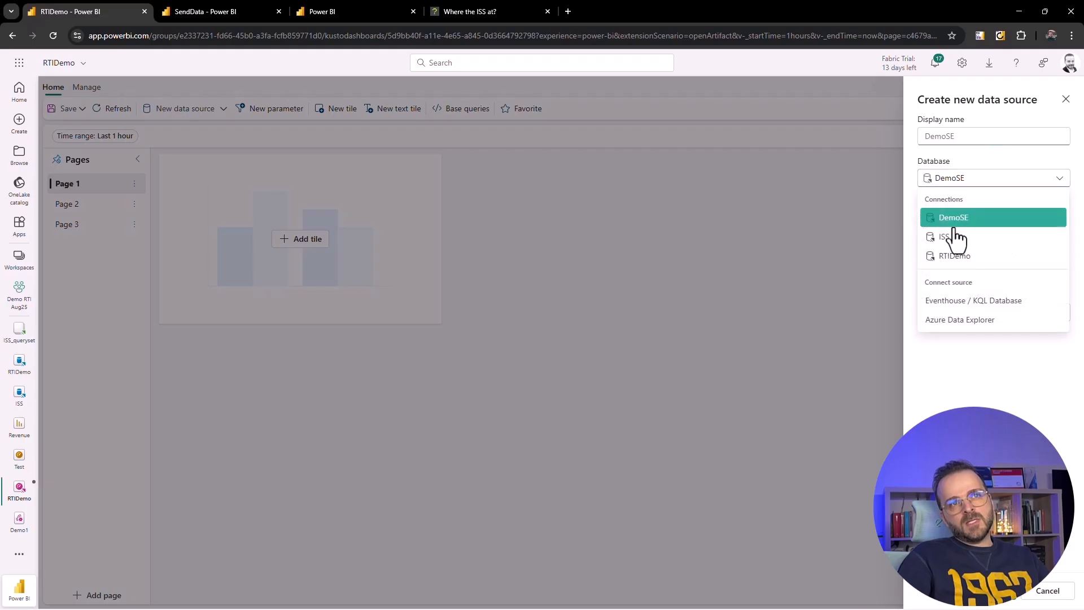
pyautogui.click(963, 359)
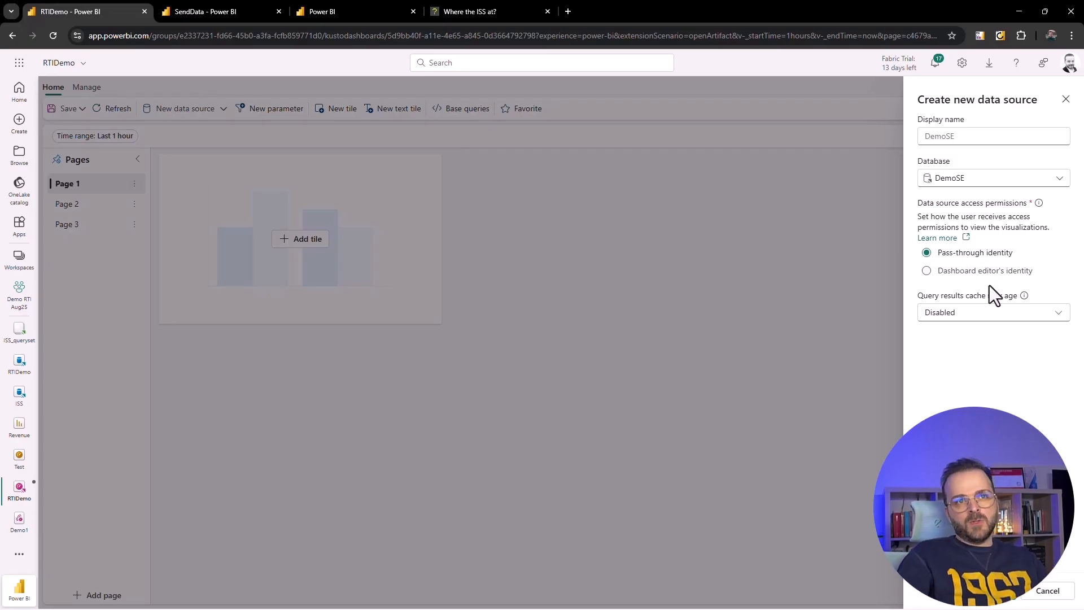
pyautogui.click(981, 278)
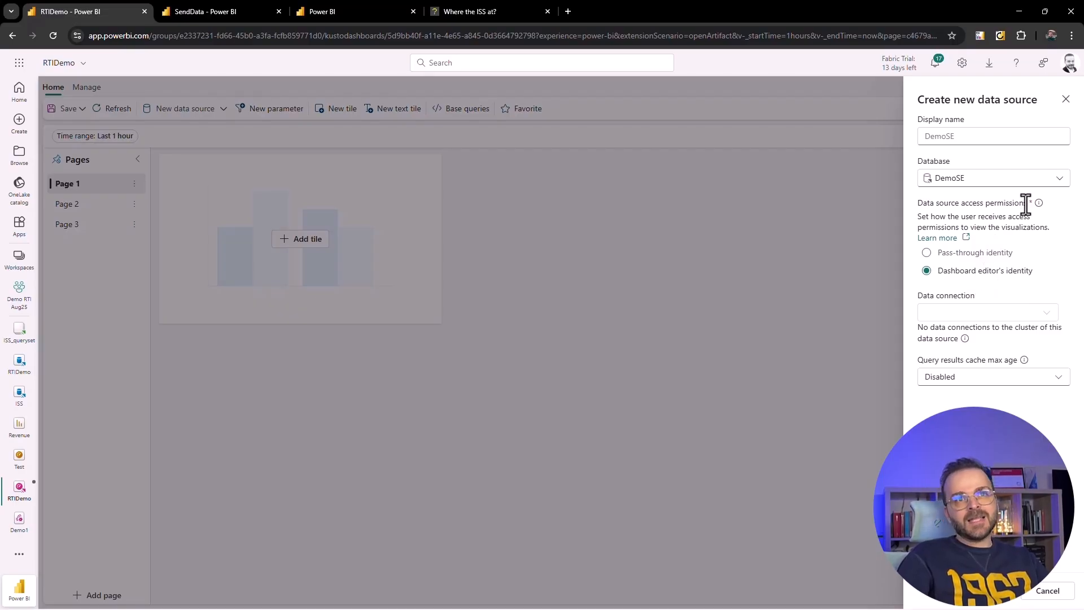
pyautogui.moveTo(1038, 204)
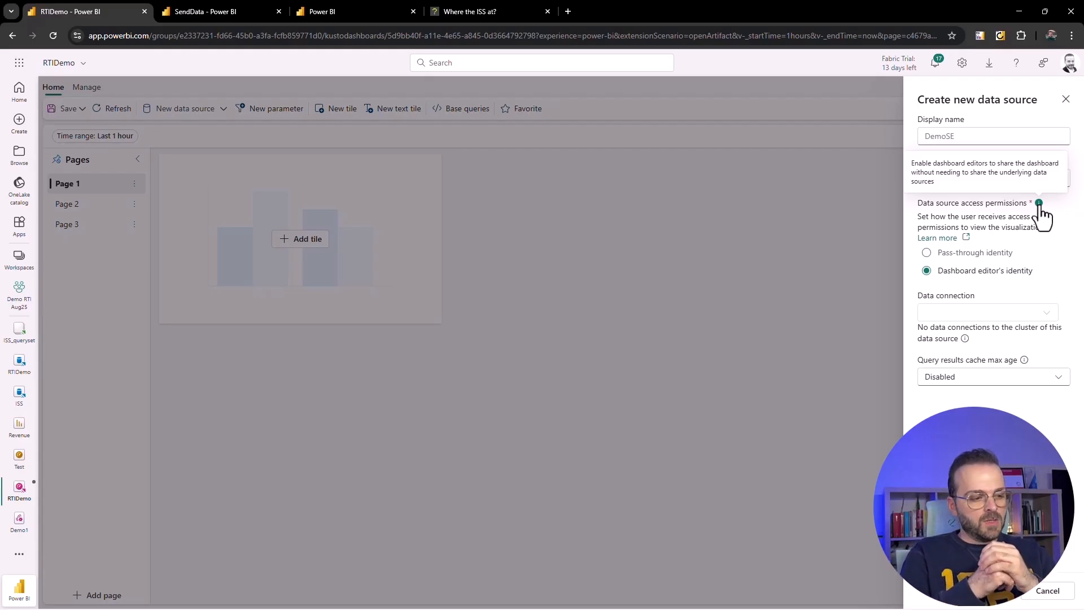
pyautogui.click(1006, 255)
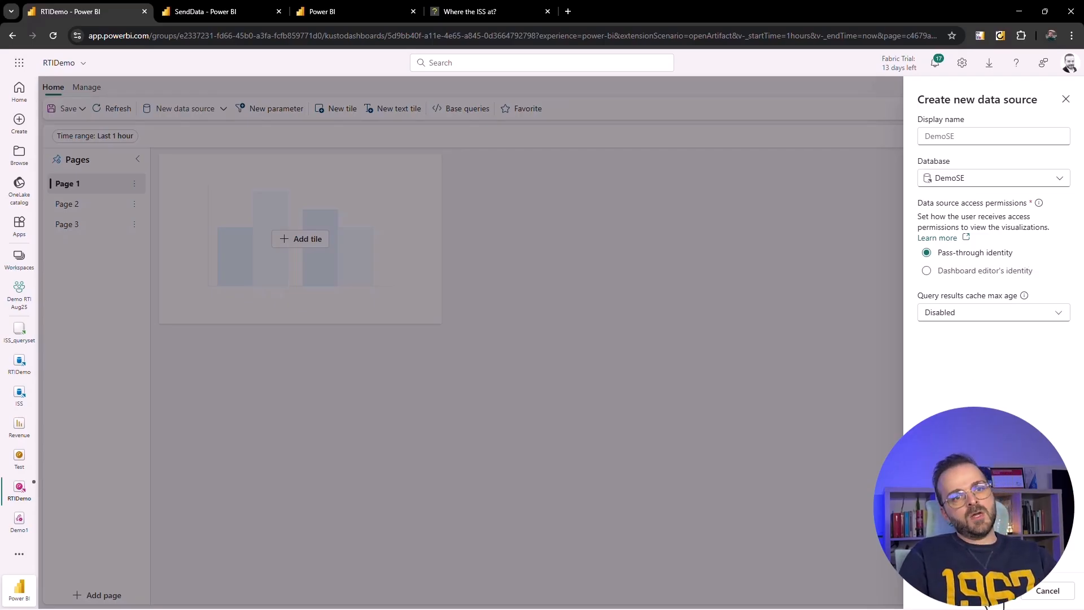
pyautogui.click(992, 587)
# Check the DemoSE entry in the dashboard's data source list and close the list.
pyautogui.click(83, 85)
pyautogui.click(83, 105)
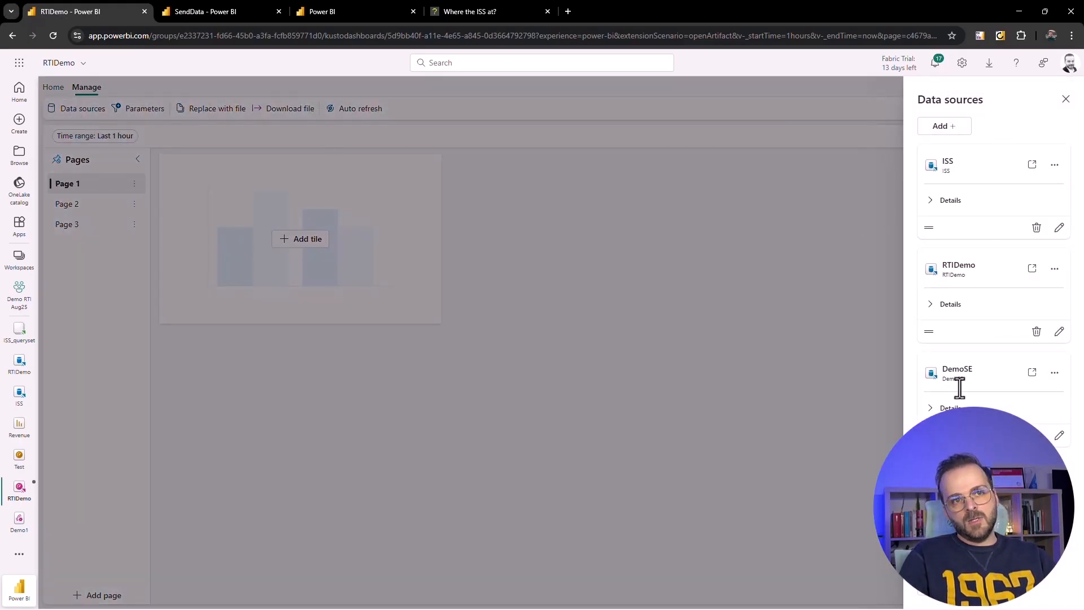
pyautogui.click(854, 571)
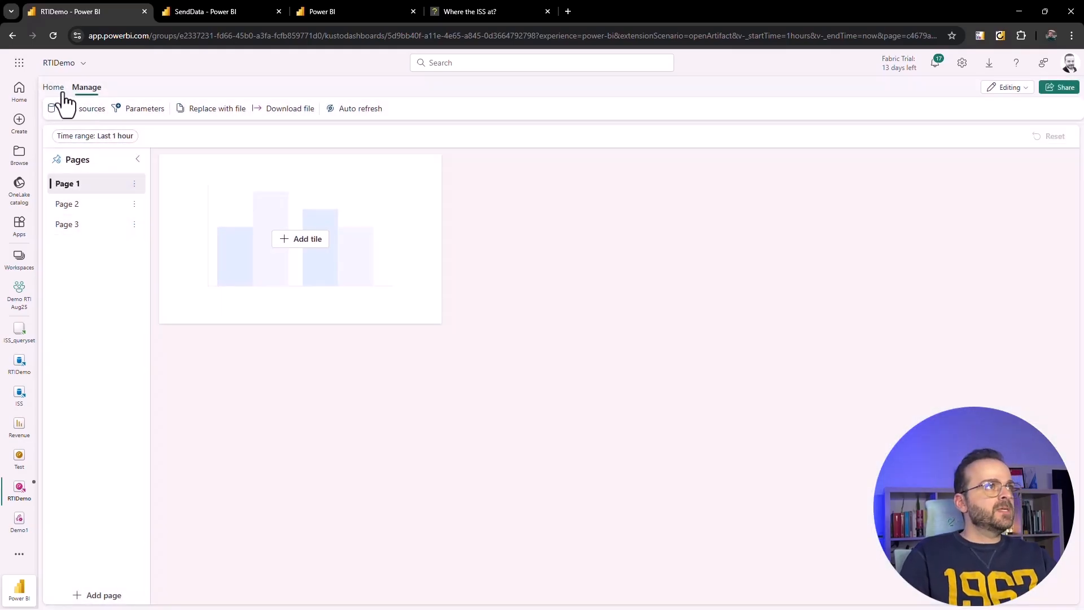
# Rename Page 1 of the dashboard.
pyautogui.click(56, 88)
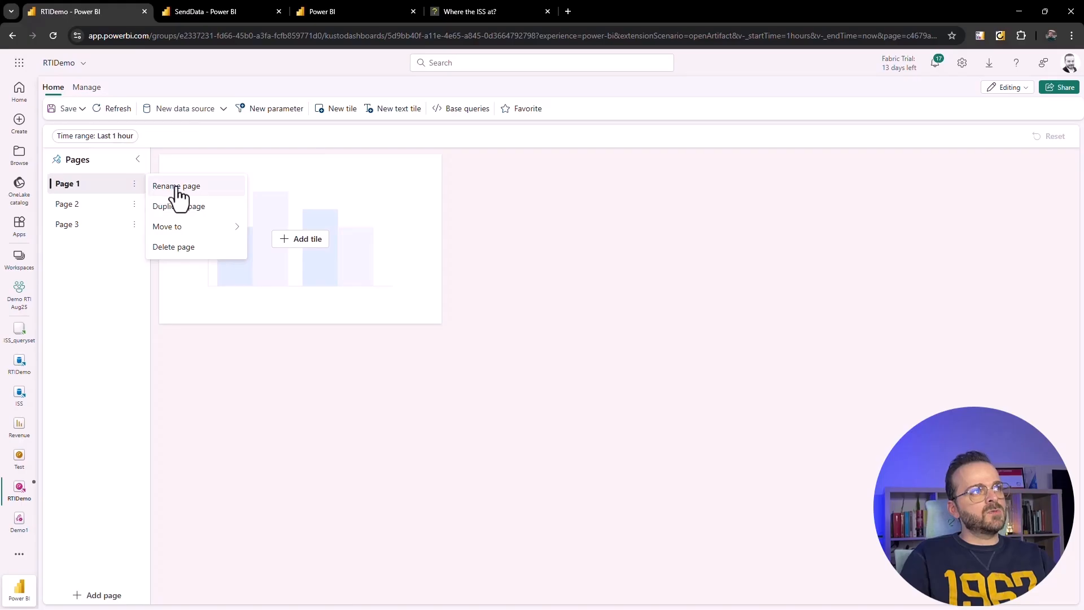
pyautogui.click(176, 187)
pyautogui.press('Return')
# Add a tile to the ISS page, replace its sample KQL with a query returning the ISSDemo table, and run it.
pyautogui.click(282, 240)
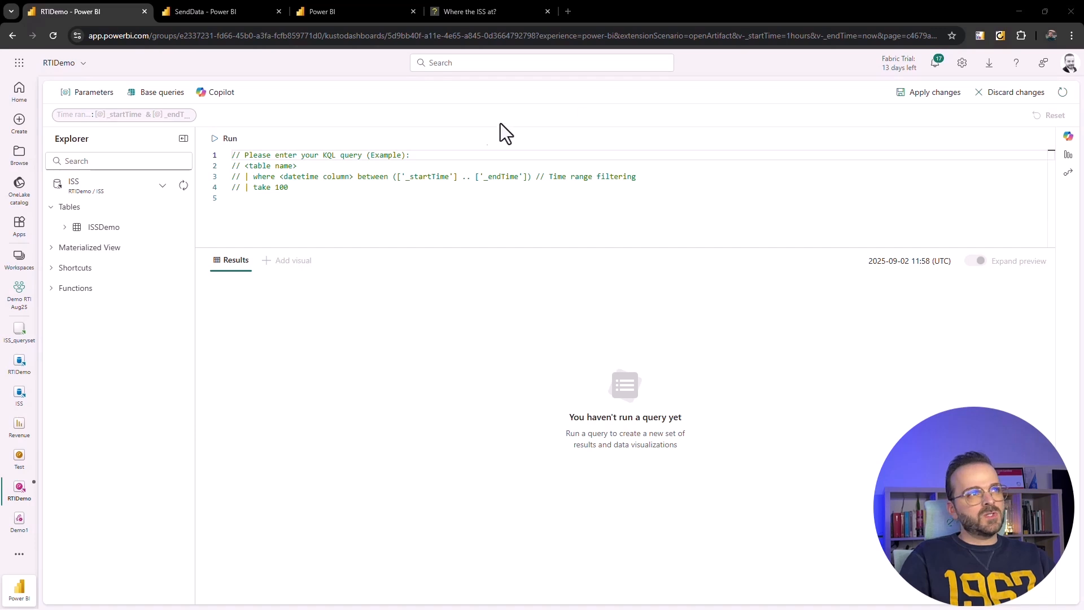
pyautogui.click(346, 180)
pyautogui.moveTo(337, 201); pyautogui.dragTo(214, 159)
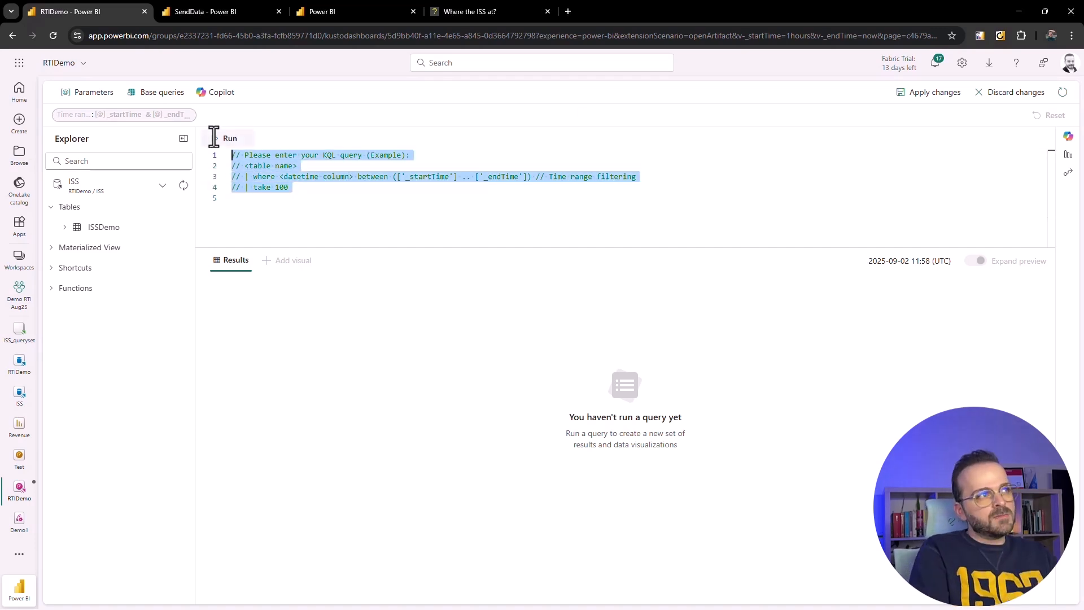
pyautogui.write('ISS')
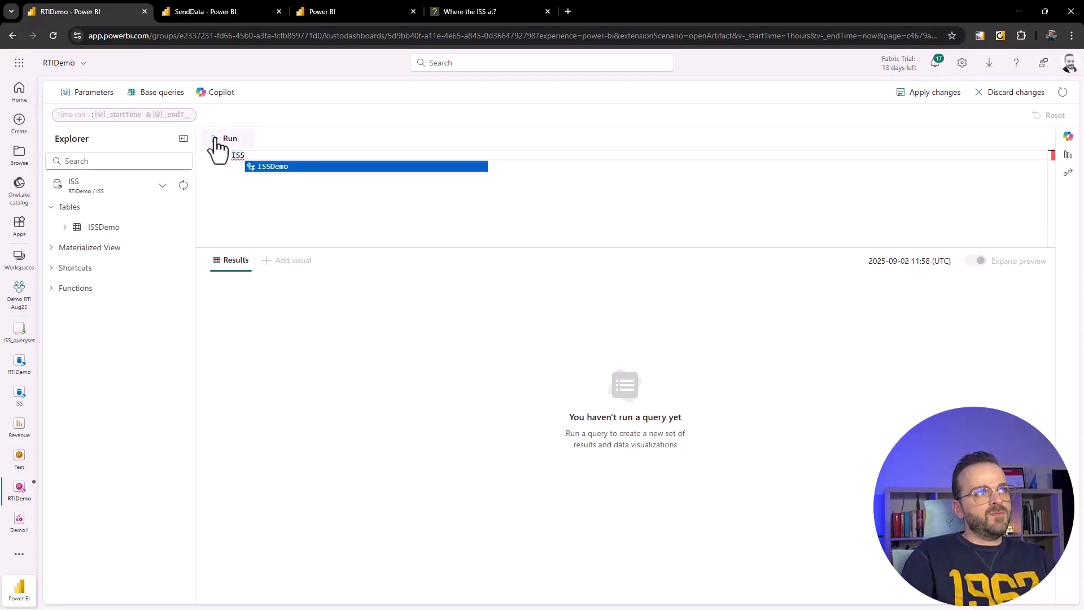
pyautogui.press('Tab')
pyautogui.press('Return')
pyautogui.press('Escape')
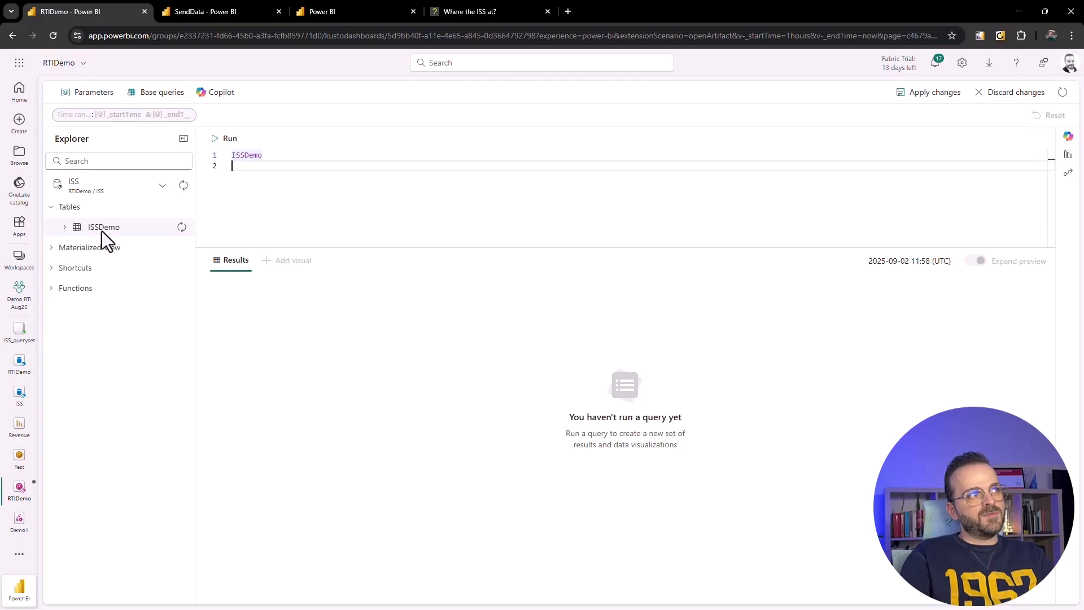
pyautogui.click(222, 141)
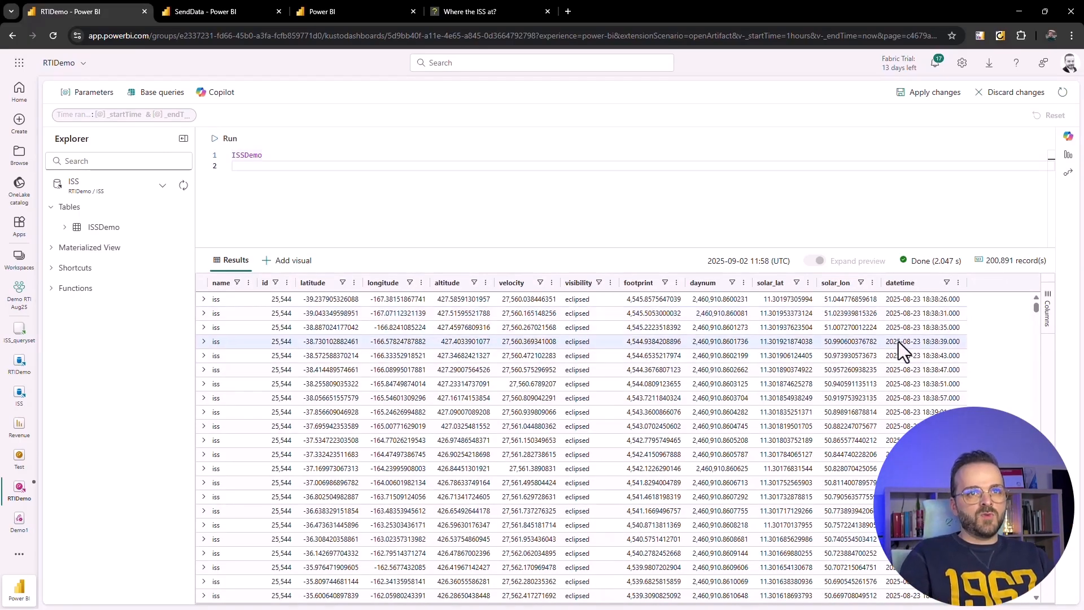
# Browse the ISSDemo query rows, apply the tile to the dashboard, and enlarge it to about twice its width and slightly taller.
pyautogui.scroll(-15, 902, 350)
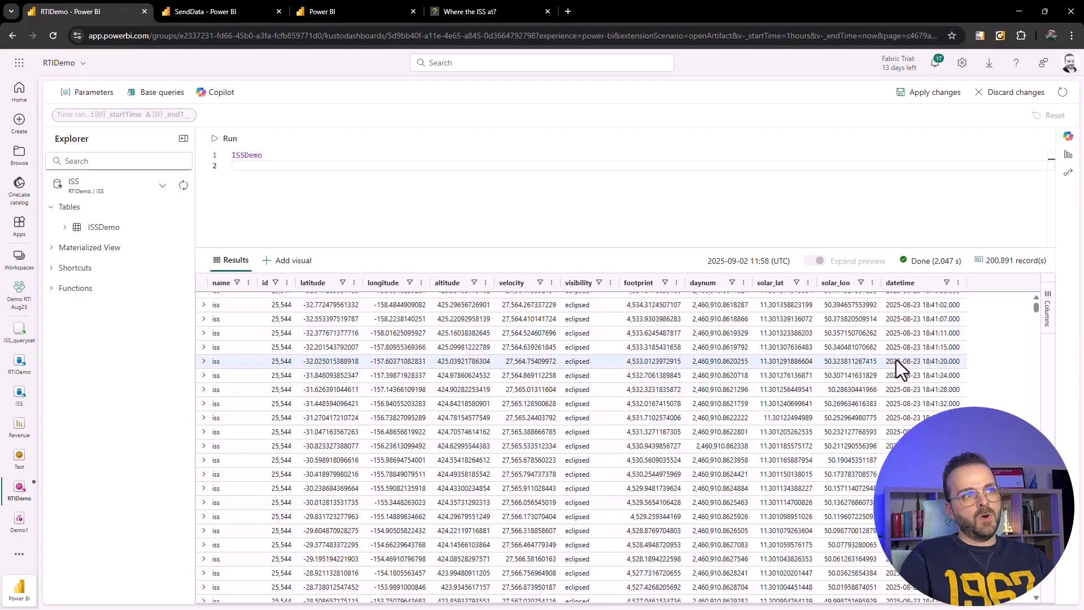
pyautogui.scroll(18, 1014, 328)
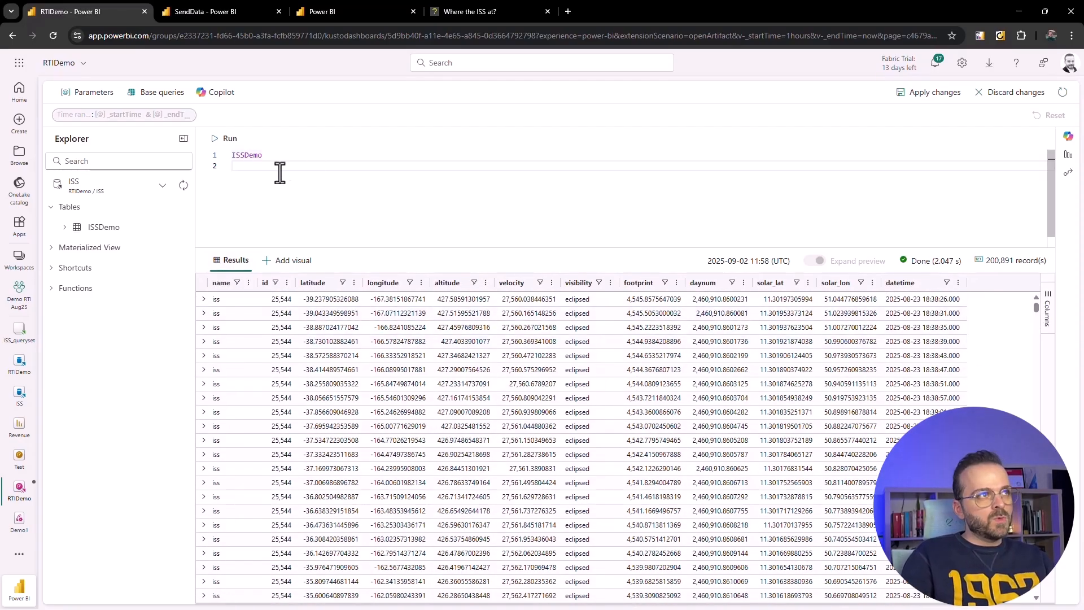
pyautogui.click(928, 103)
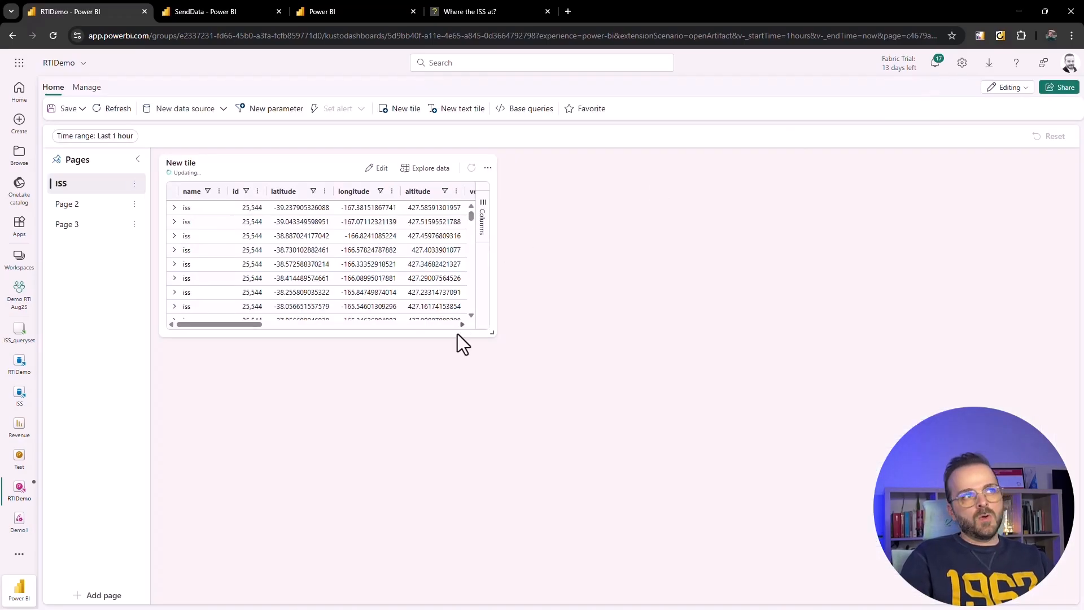
pyautogui.moveTo(492, 334); pyautogui.dragTo(992, 430)
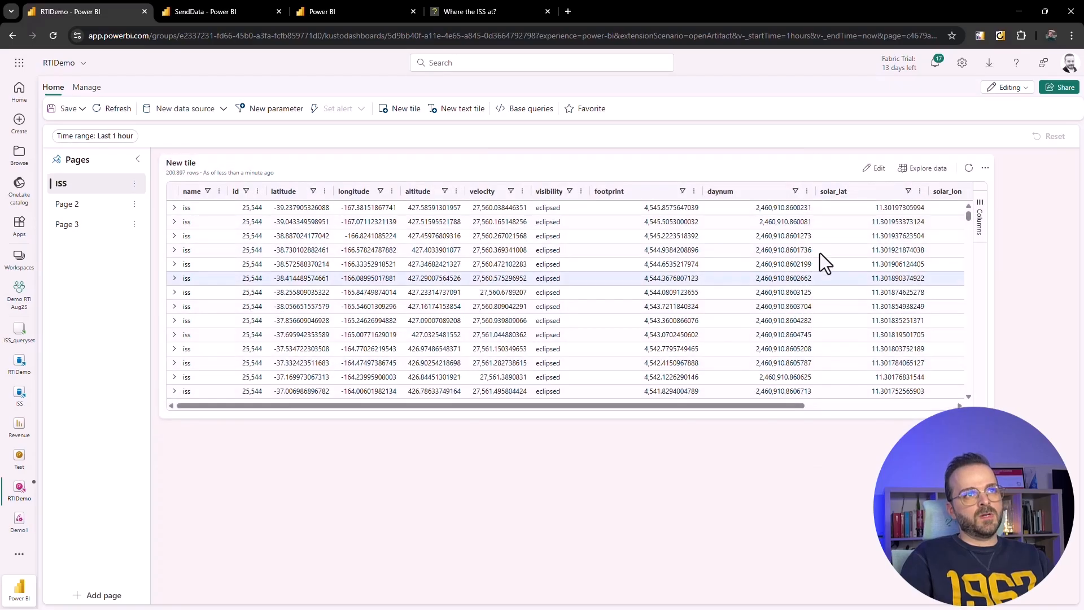
# Narrow the footprint, daynum, solar_lat and solar_lon columns of the tile's table so the datetime column fits in view.
pyautogui.moveTo(696, 191); pyautogui.dragTo(669, 195)
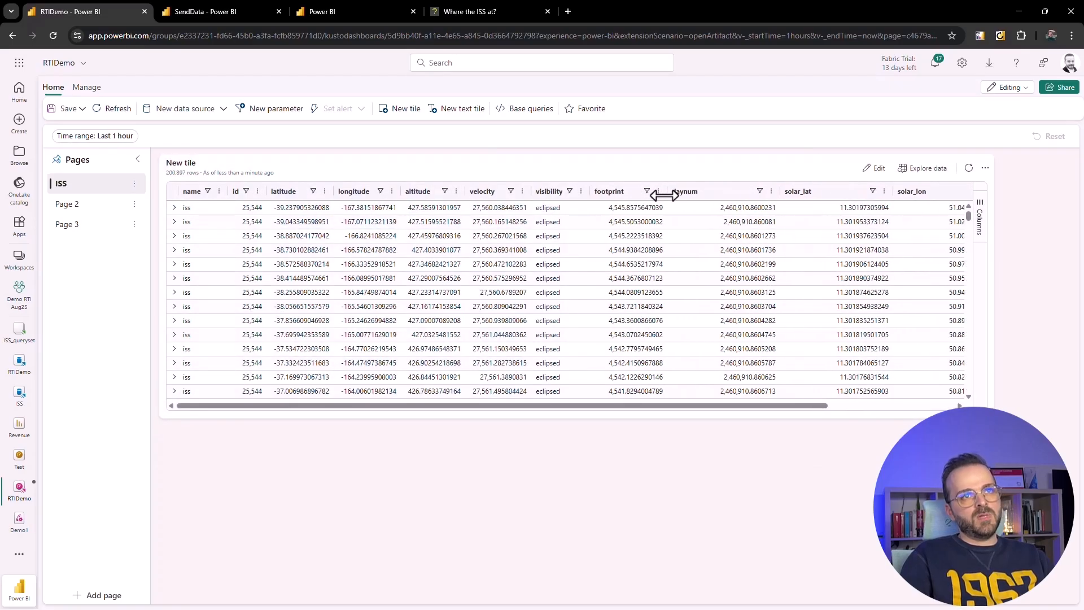
pyautogui.moveTo(780, 192); pyautogui.dragTo(748, 193)
pyautogui.click(782, 192)
pyautogui.click(782, 192)
pyautogui.moveTo(861, 194); pyautogui.dragTo(818, 192)
pyautogui.moveTo(930, 195); pyautogui.dragTo(875, 195)
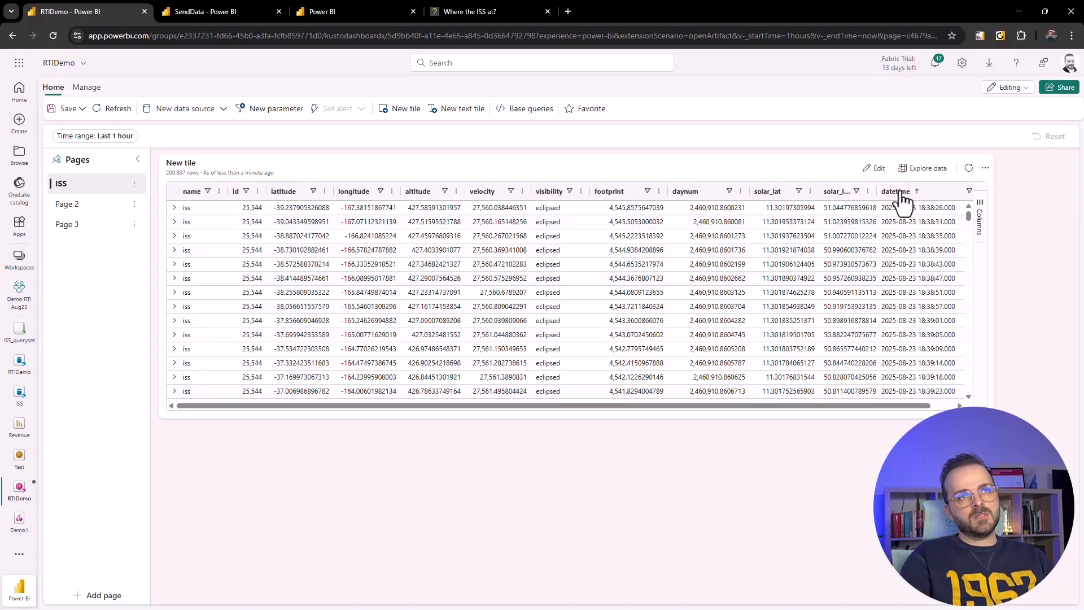
# Sort the tile's table by datetime with the newest rows first, and refresh the tile repeatedly to check for incoming data.
pyautogui.click(898, 192)
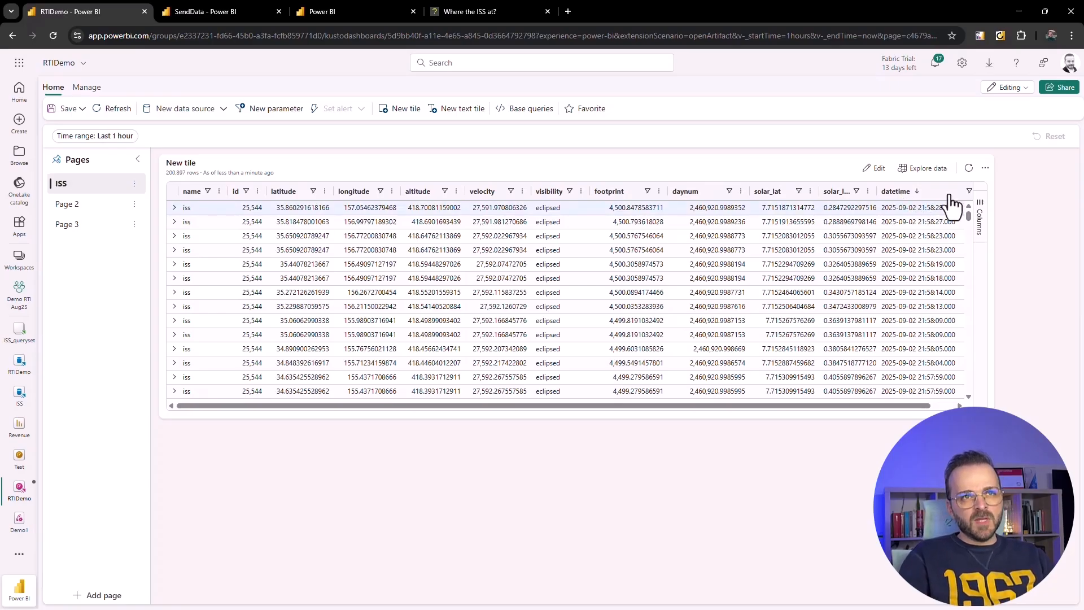
pyautogui.click(969, 170)
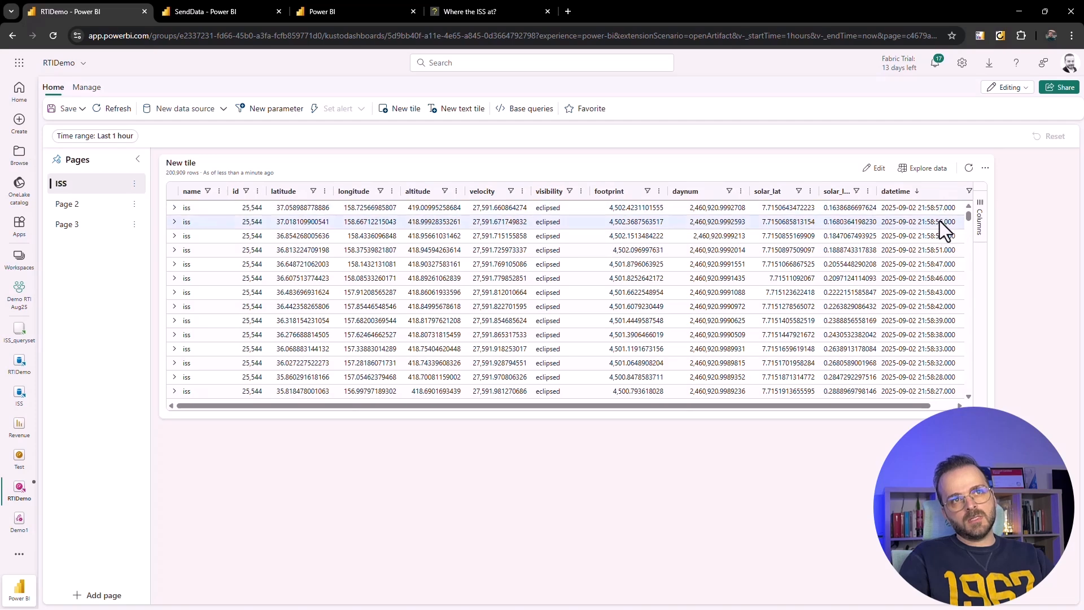
pyautogui.click(969, 170)
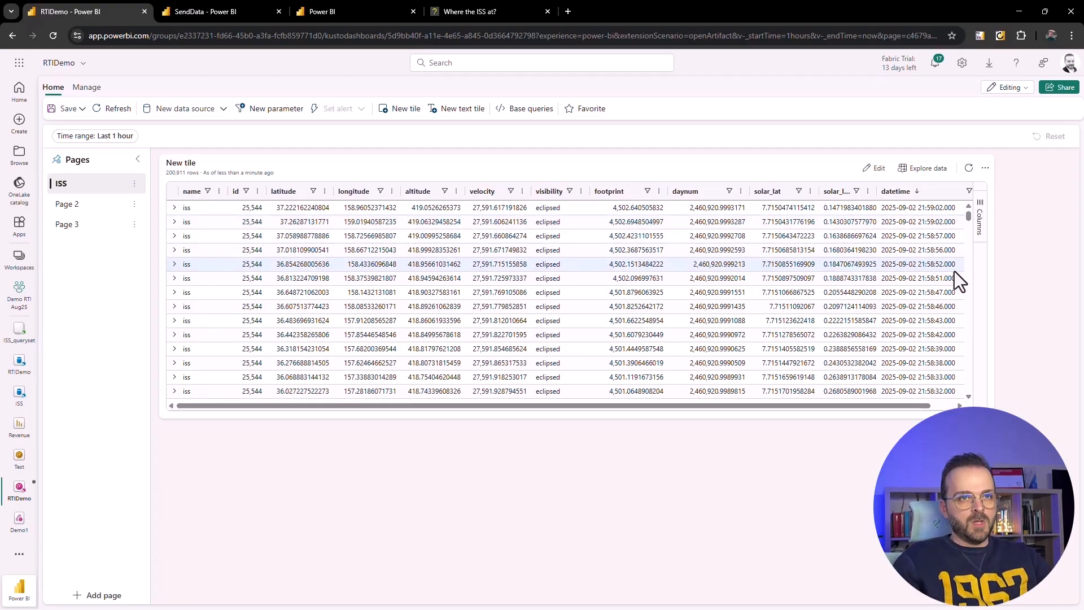
pyautogui.click(969, 168)
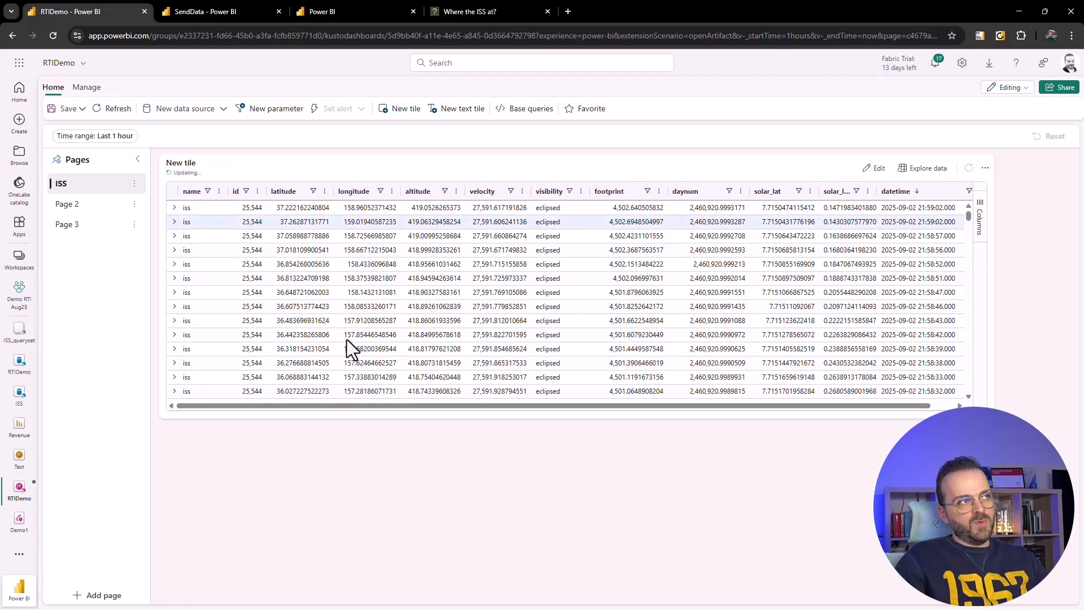
# Enable auto refresh for the dashboard and review the available minimum time interval options.
pyautogui.click(87, 88)
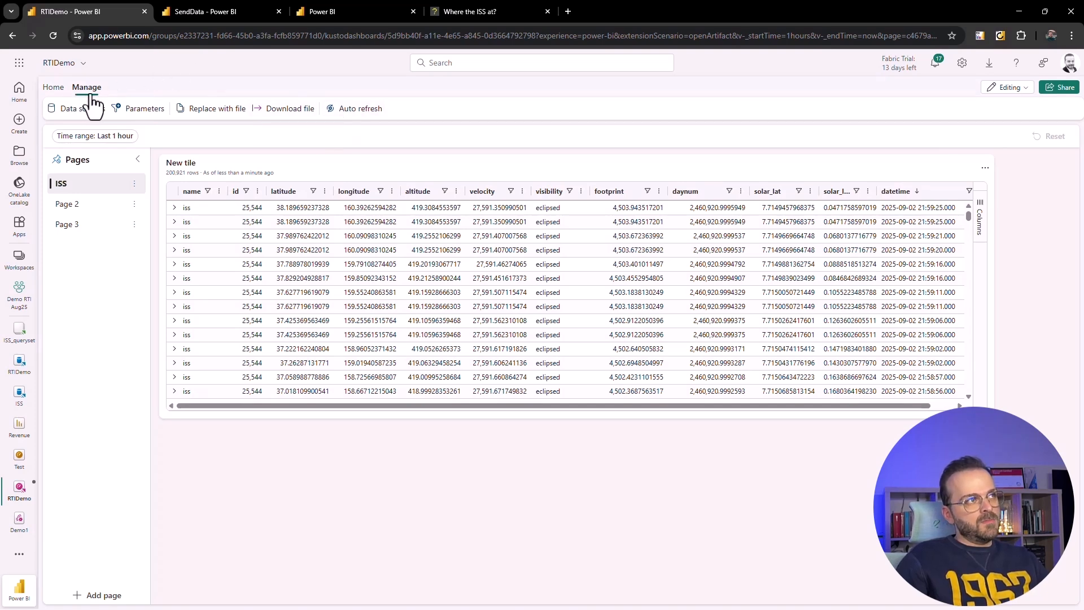
pyautogui.click(348, 109)
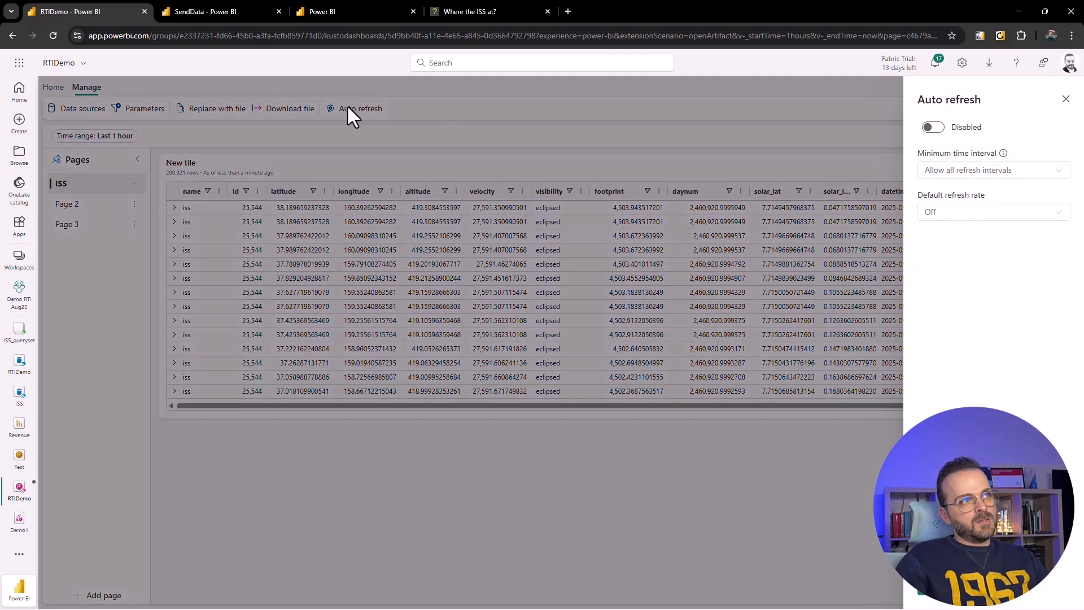
pyautogui.click(944, 129)
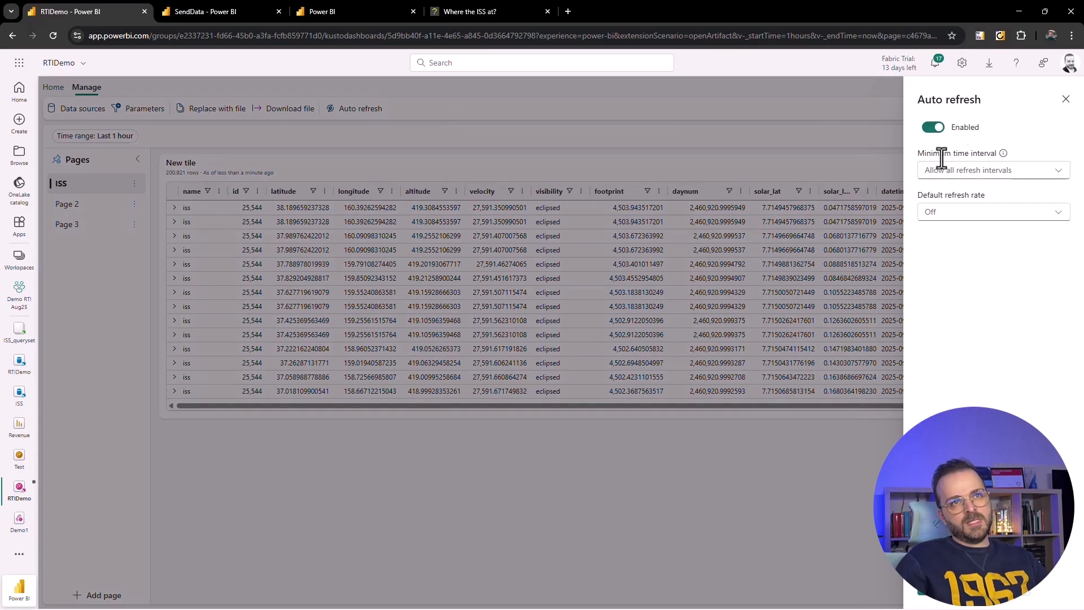
pyautogui.click(972, 180)
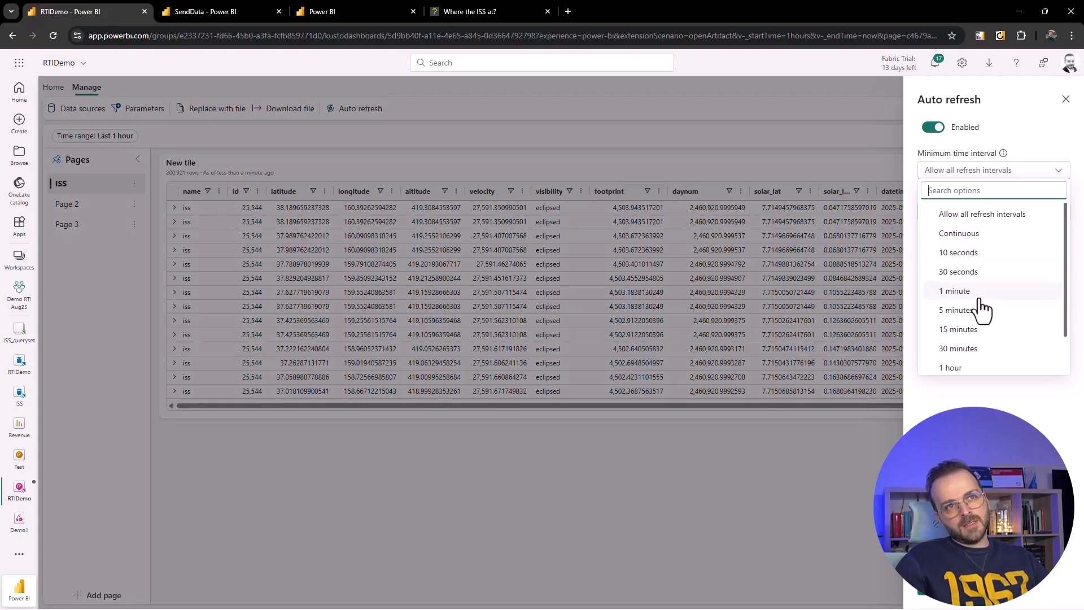
pyautogui.scroll(-1, 965, 373)
pyautogui.scroll(1, 955, 368)
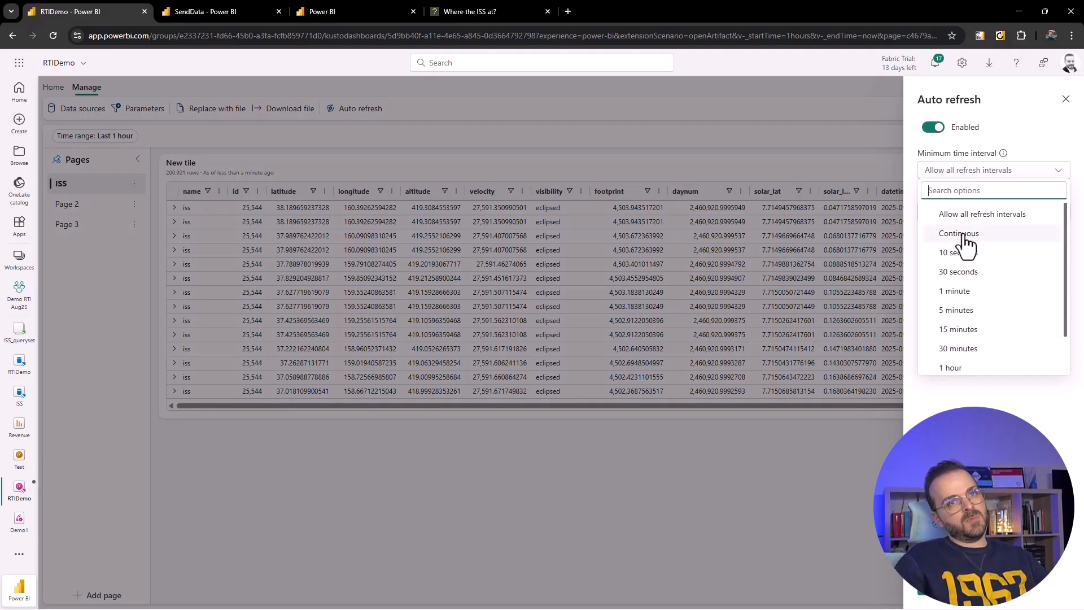
pyautogui.click(1019, 168)
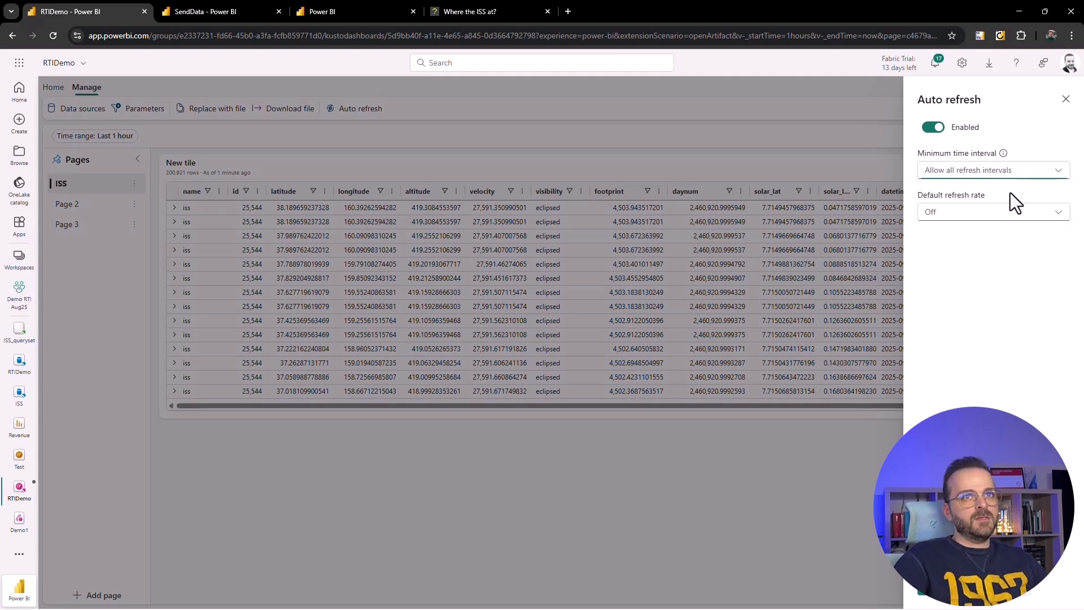
# Set the auto refresh minimum time interval and the default refresh rate to Continuous, and apply the settings.
pyautogui.click(980, 172)
pyautogui.click(962, 237)
pyautogui.click(970, 214)
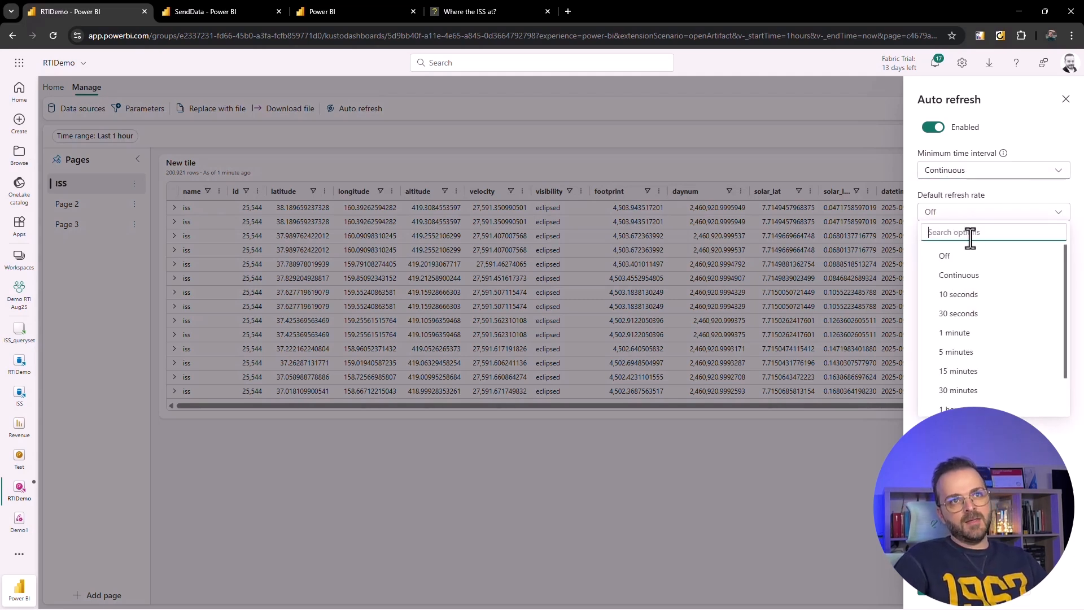
pyautogui.click(956, 275)
pyautogui.click(945, 588)
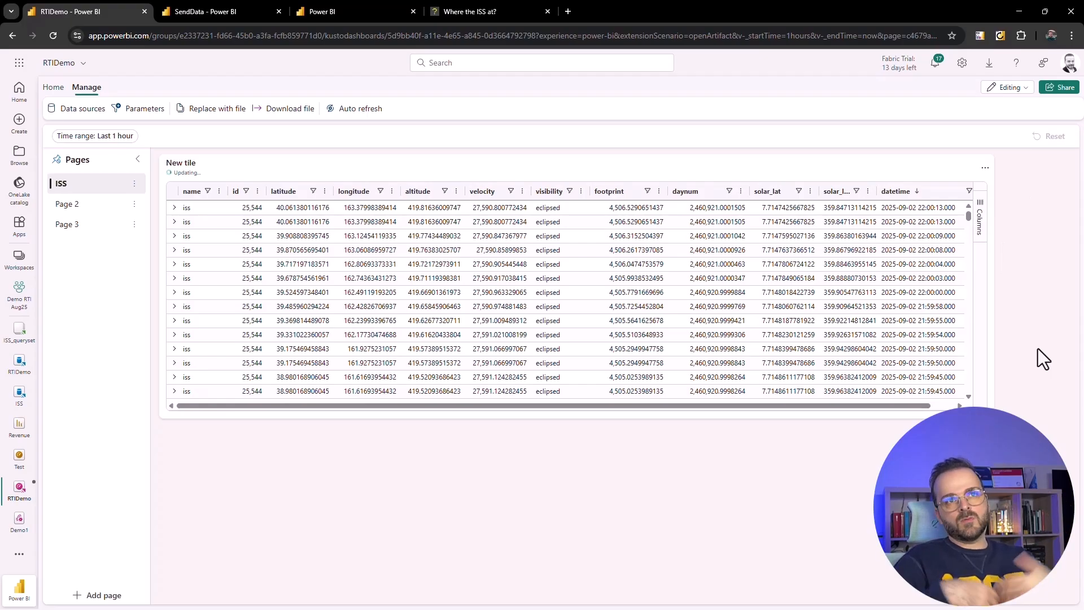
# Disable the dashboard's auto refresh, apply the change, and return to the main dashboard commands.
pyautogui.click(346, 111)
pyautogui.click(347, 110)
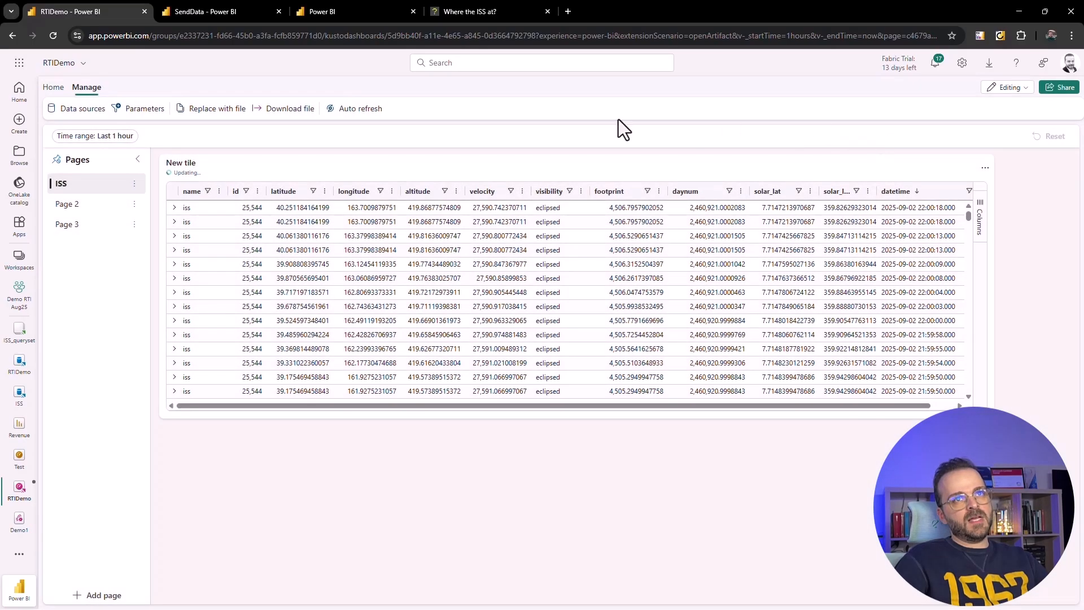
pyautogui.click(341, 112)
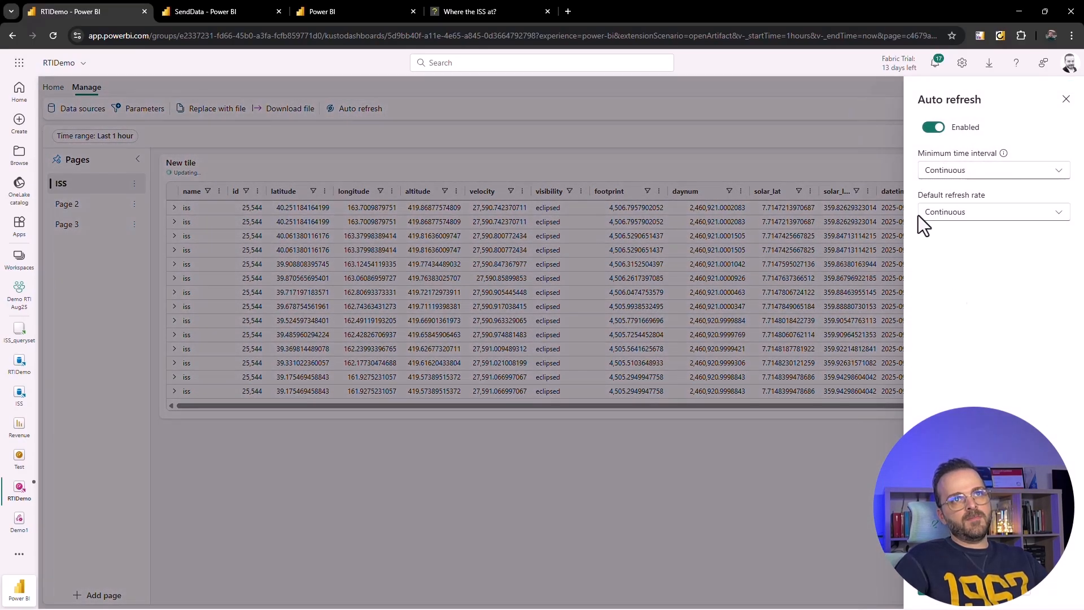
pyautogui.click(939, 128)
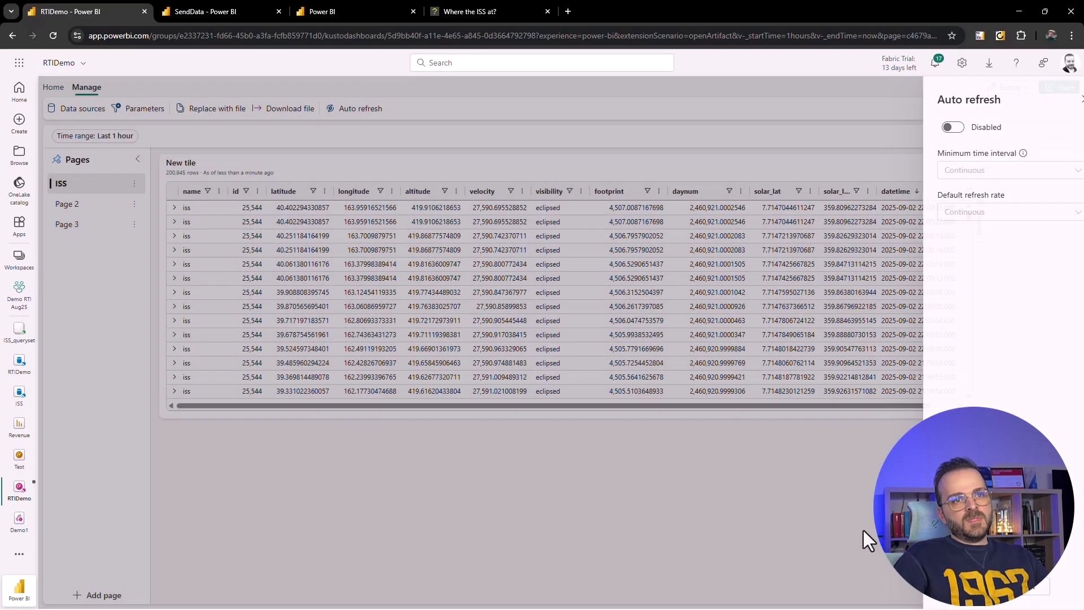
pyautogui.click(864, 536)
pyautogui.click(60, 89)
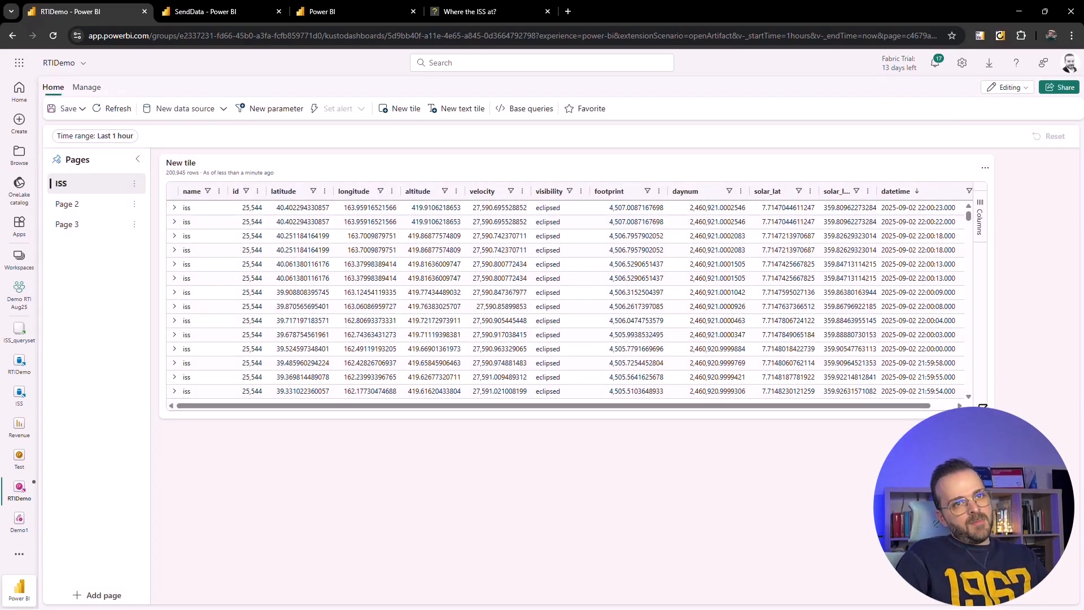
pyautogui.click(879, 169)
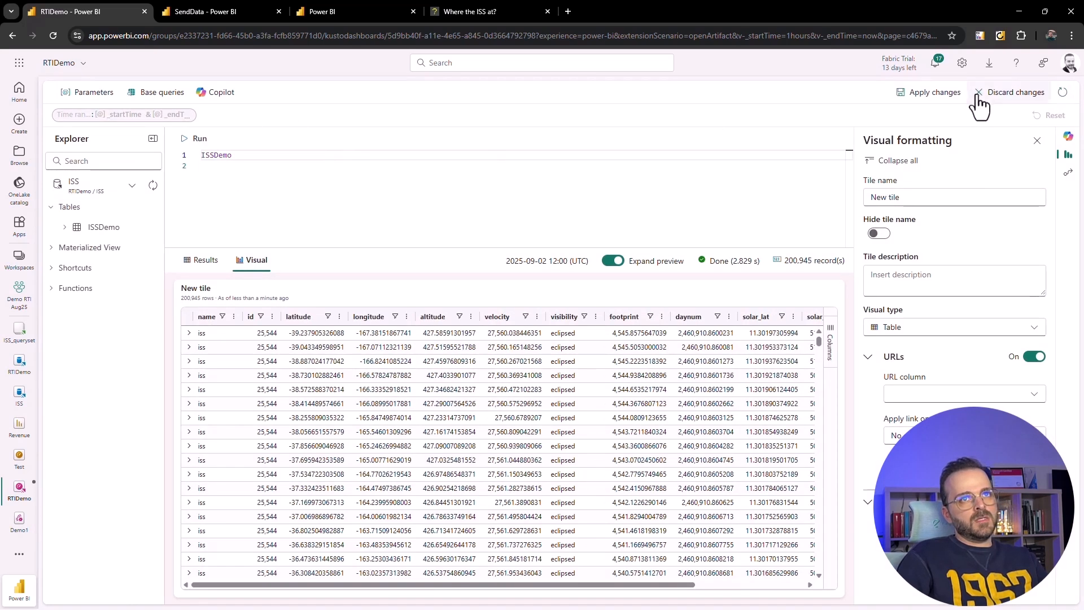
pyautogui.click(980, 97)
pyautogui.click(985, 169)
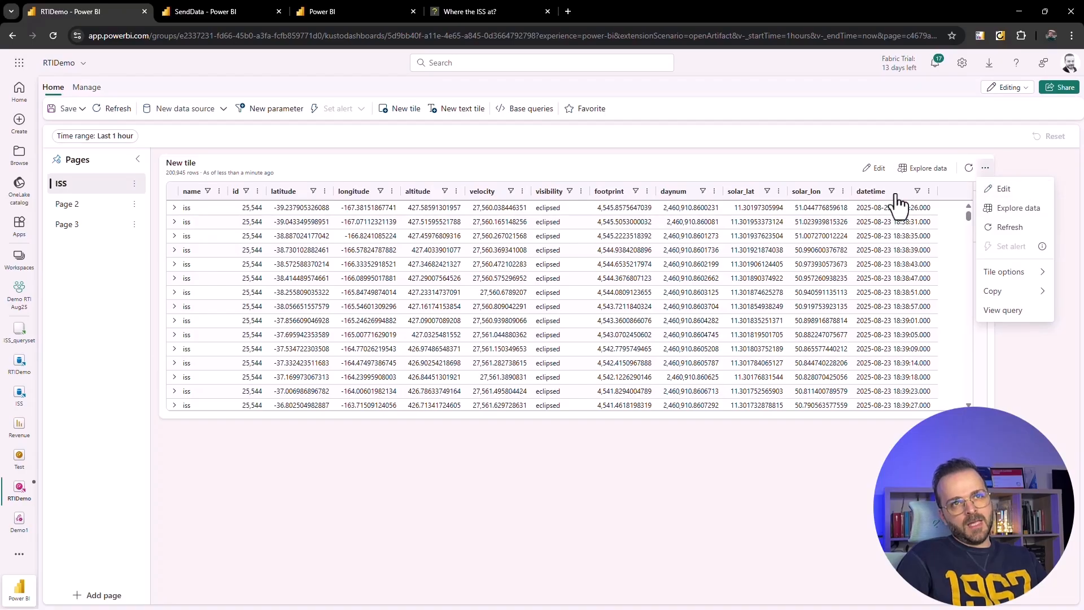
pyautogui.click(1009, 89)
pyautogui.click(838, 162)
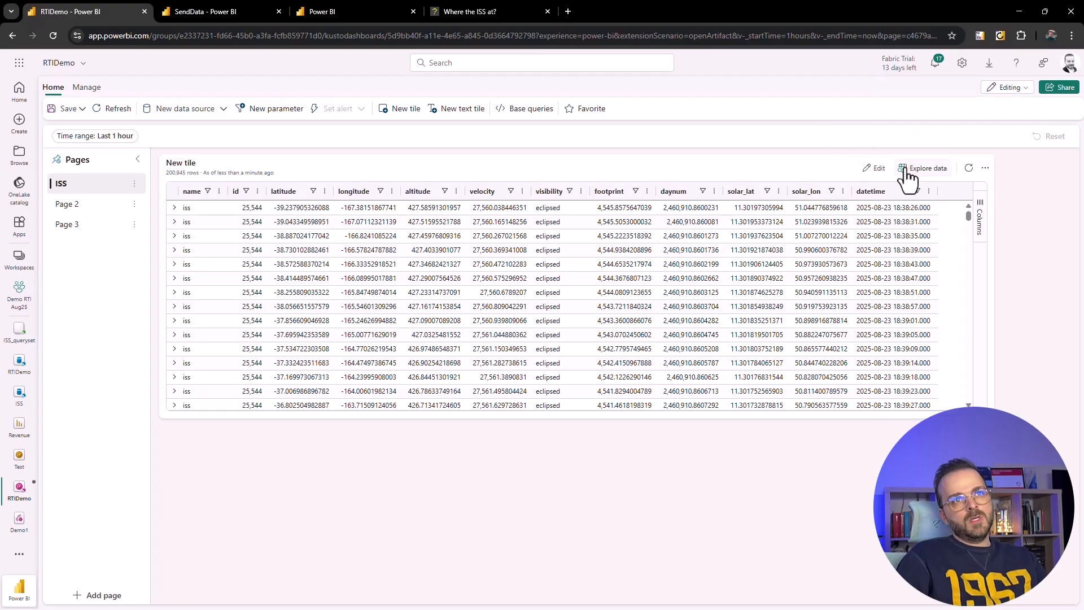
# Edit the tile, replace its query with the pasted KQL for altitude over time (last 15 minutes), and run it.
pyautogui.click(872, 171)
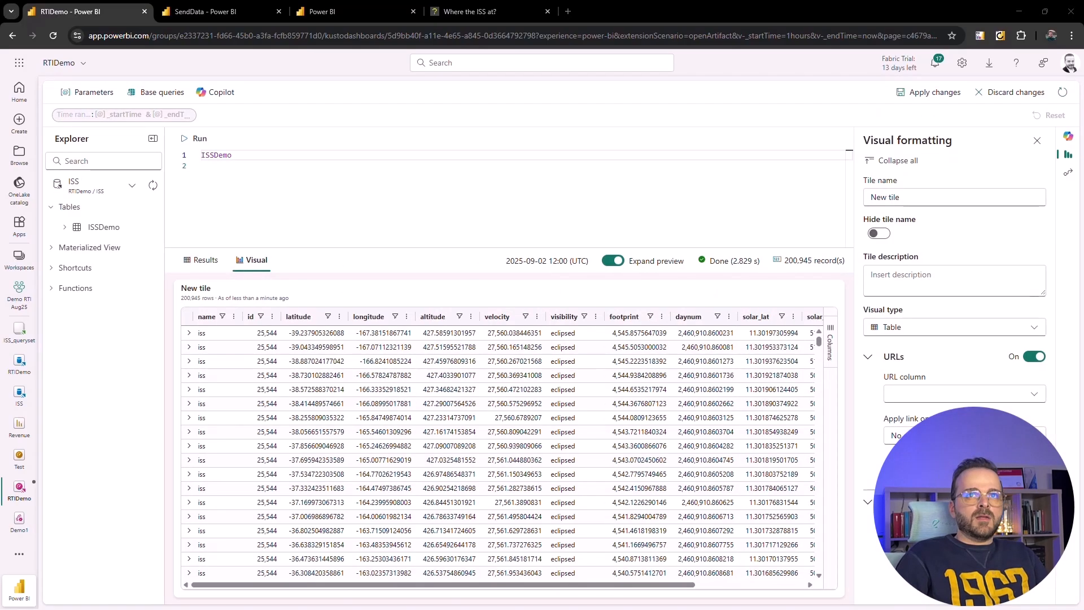
pyautogui.moveTo(241, 155); pyautogui.dragTo(182, 155)
pyautogui.hotkey('ctrl', 'v')
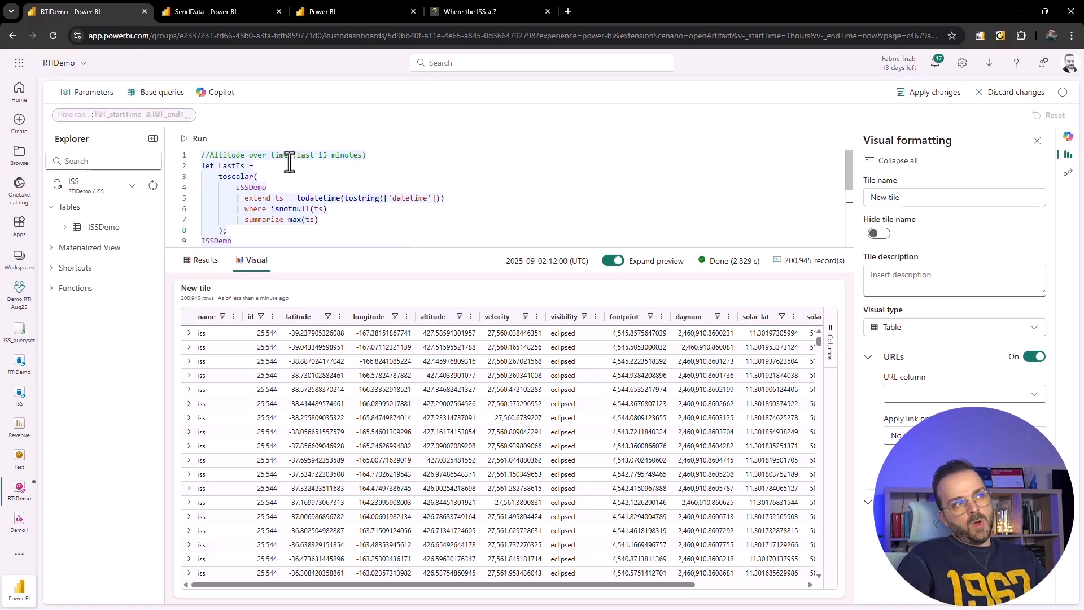
pyautogui.scroll(-5, 346, 187)
pyautogui.click(197, 140)
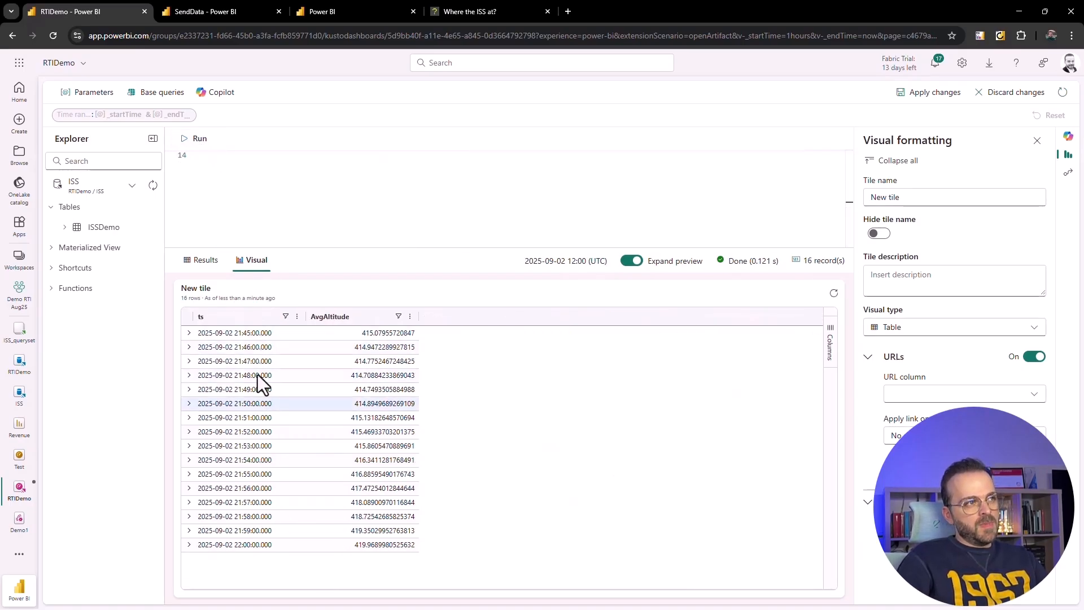
pyautogui.scroll(5, 259, 206)
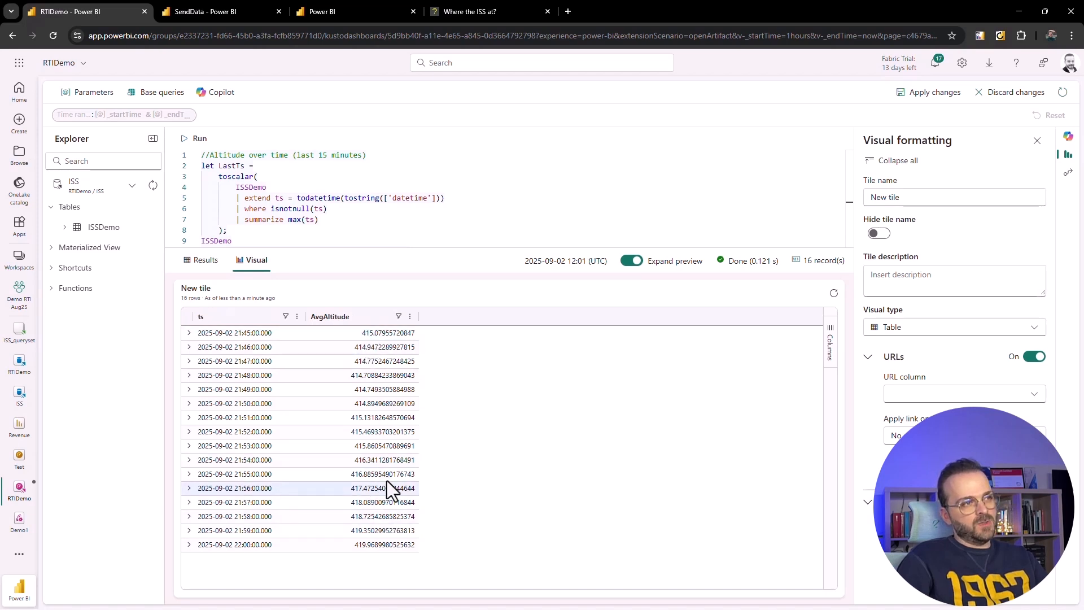
pyautogui.click(186, 138)
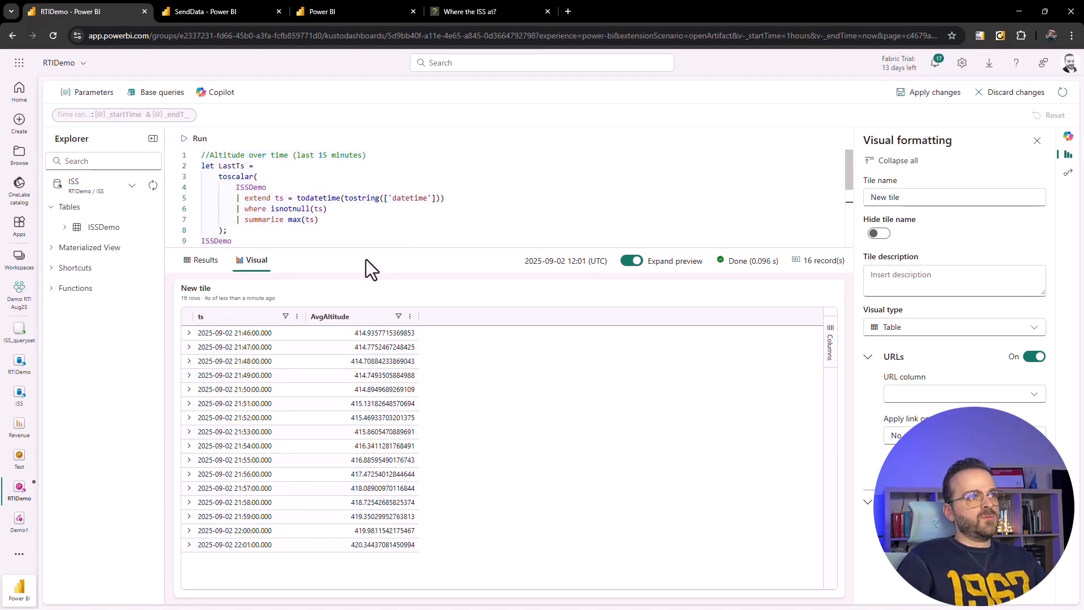
# Apply the altitude query changes to the tile and resize it on the ISS page into a narrower, slightly taller tile.
pyautogui.click(921, 96)
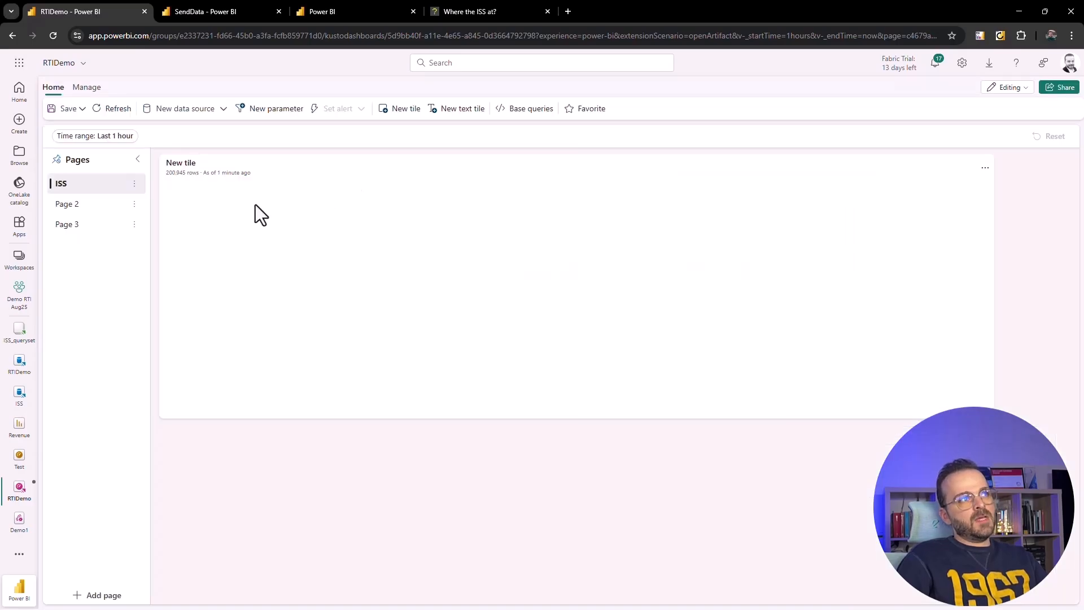
pyautogui.moveTo(984, 407); pyautogui.dragTo(384, 445)
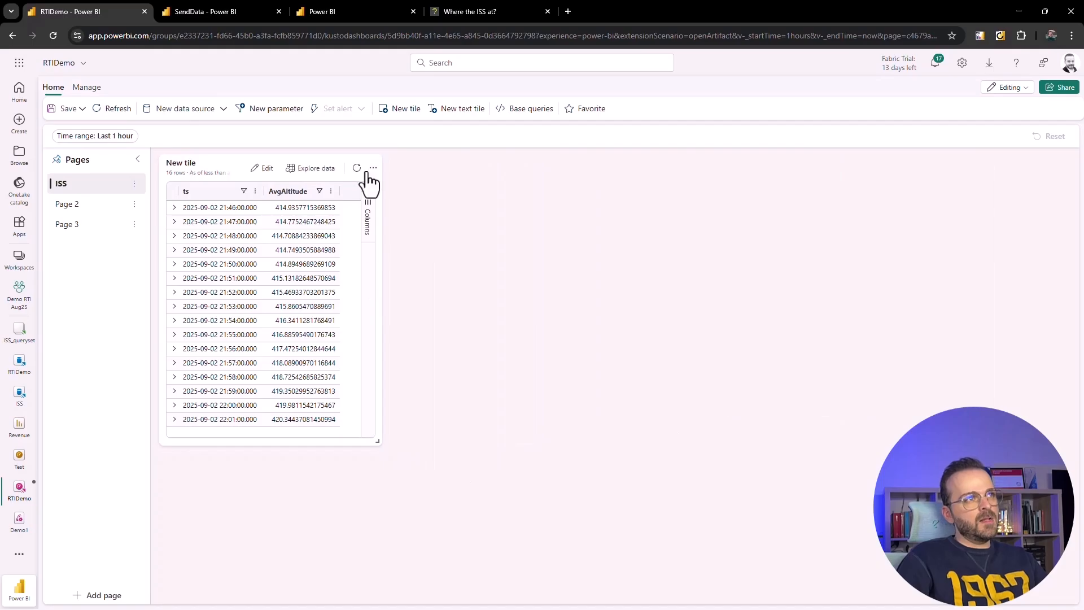
# Reopen the altitude tile for editing and rename it AvgAlti.
pyautogui.click(261, 169)
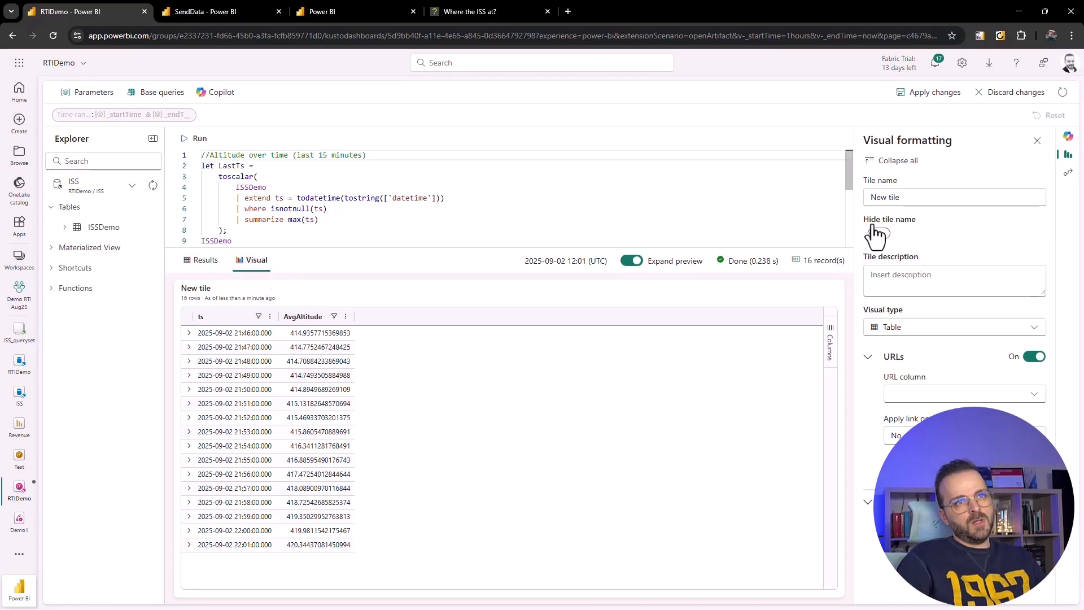
pyautogui.moveTo(932, 194); pyautogui.dragTo(868, 198)
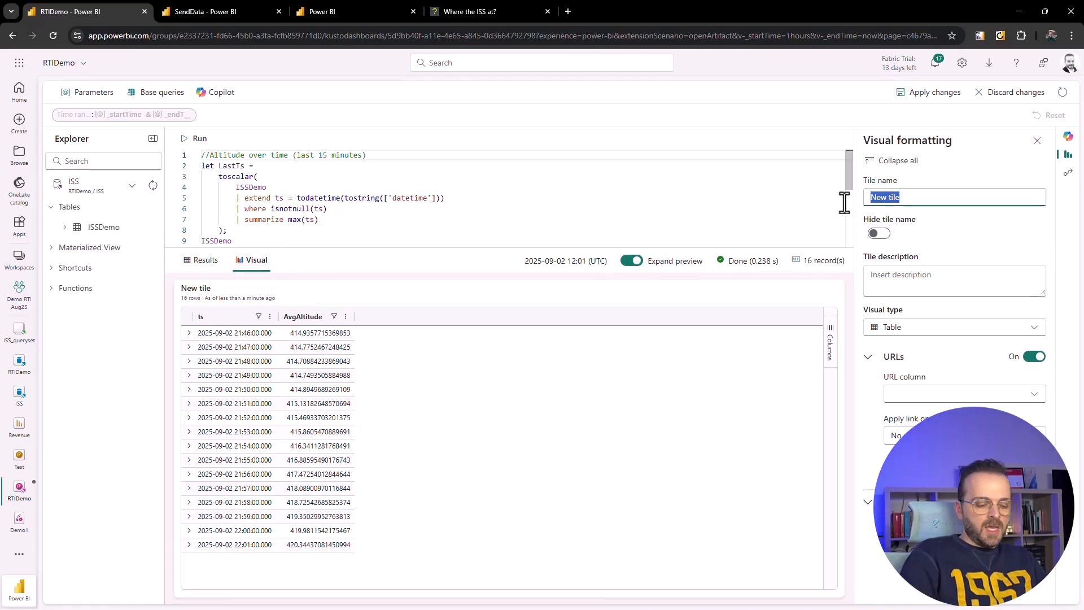
pyautogui.write('Alt')
pyautogui.press('BackSpace')
pyautogui.press('BackSpace')
pyautogui.press('BackSpace')
pyautogui.write('AvgAlti')
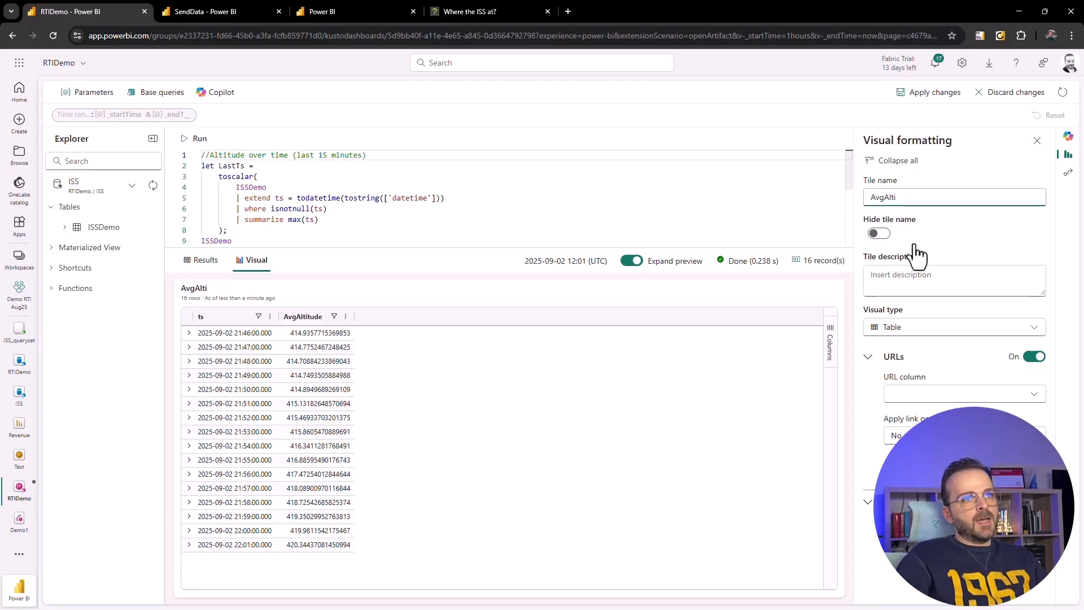
pyautogui.click(909, 280)
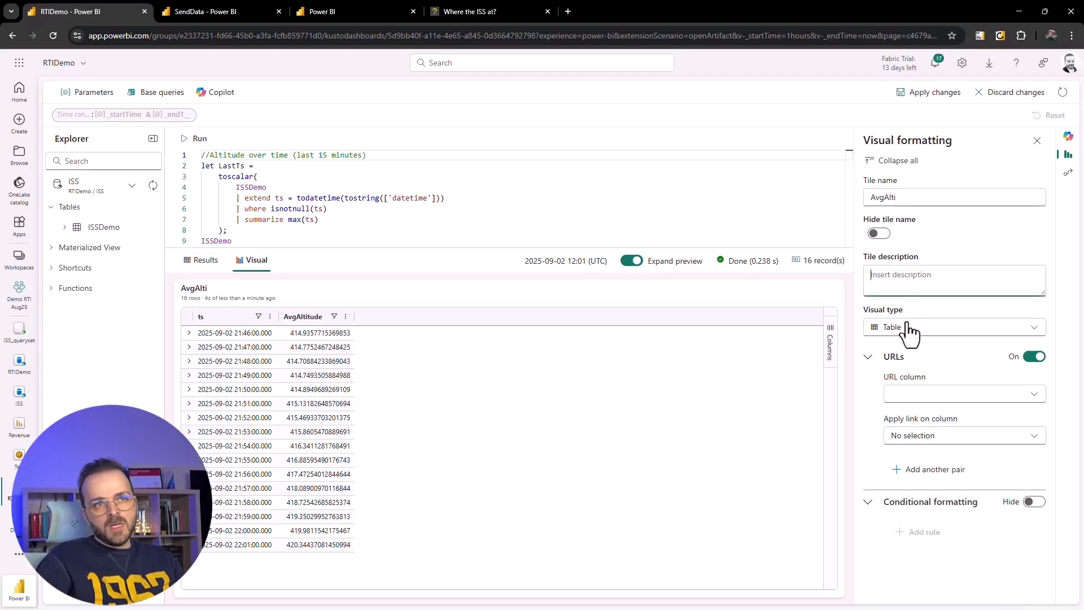
# Review the available visual types and try a column chart for the AvgAlti tile.
pyautogui.click(908, 326)
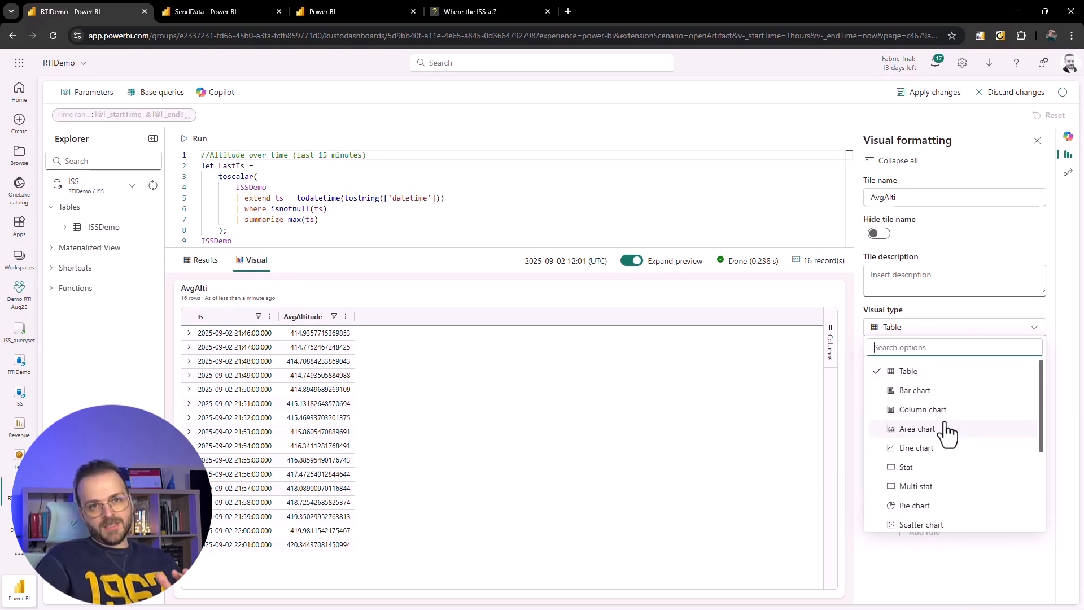
pyautogui.scroll(-4, 948, 432)
pyautogui.scroll(-1, 944, 422)
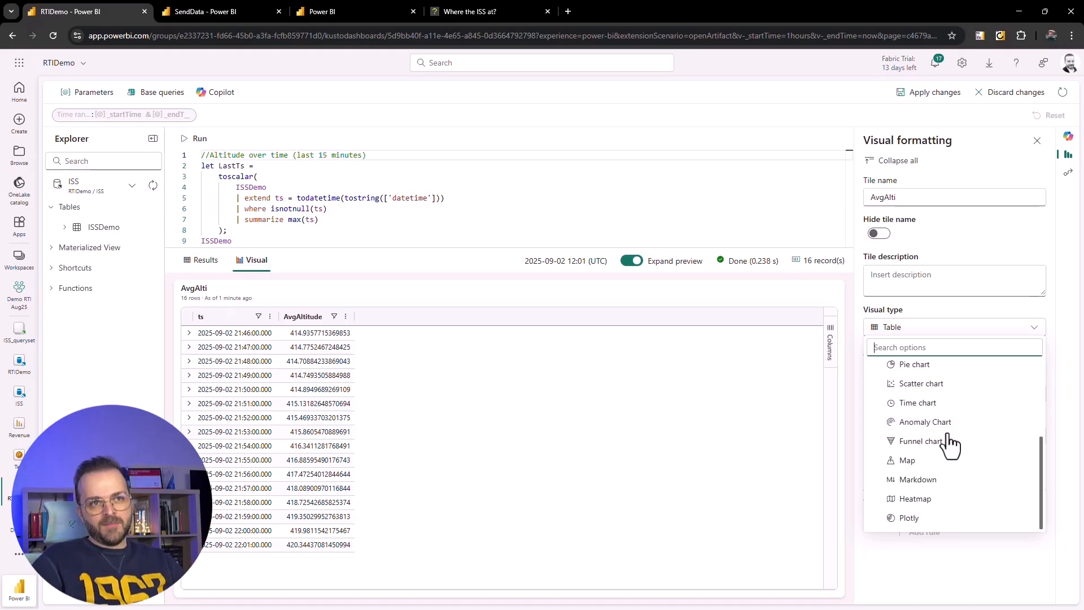
pyautogui.scroll(5, 948, 446)
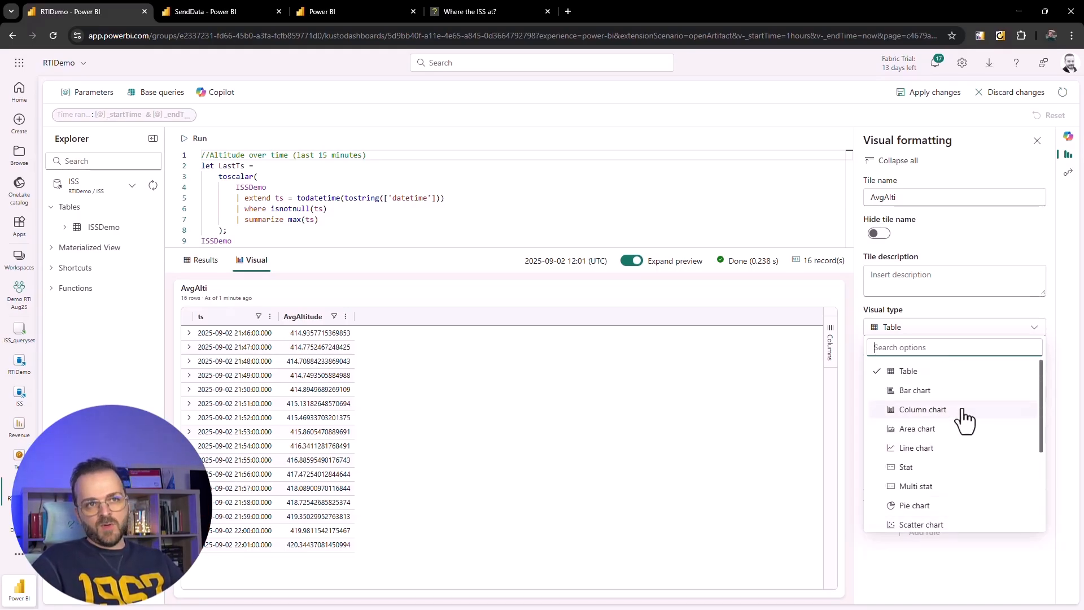
pyautogui.click(916, 415)
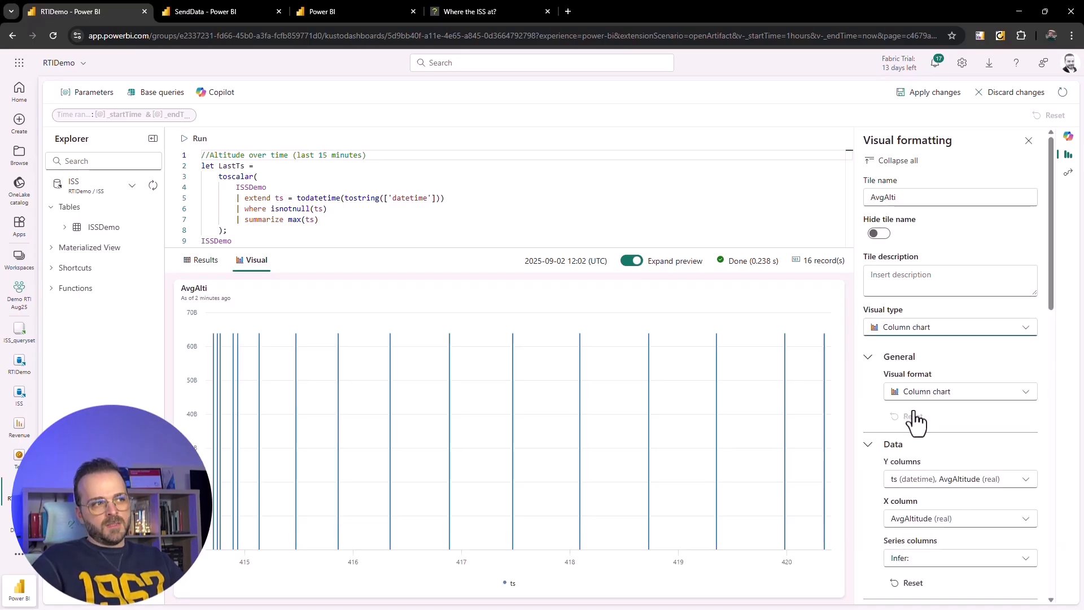
# Plot only AvgAltitude as the column chart's Y column and check the available column chart formats.
pyautogui.scroll(-1, 951, 367)
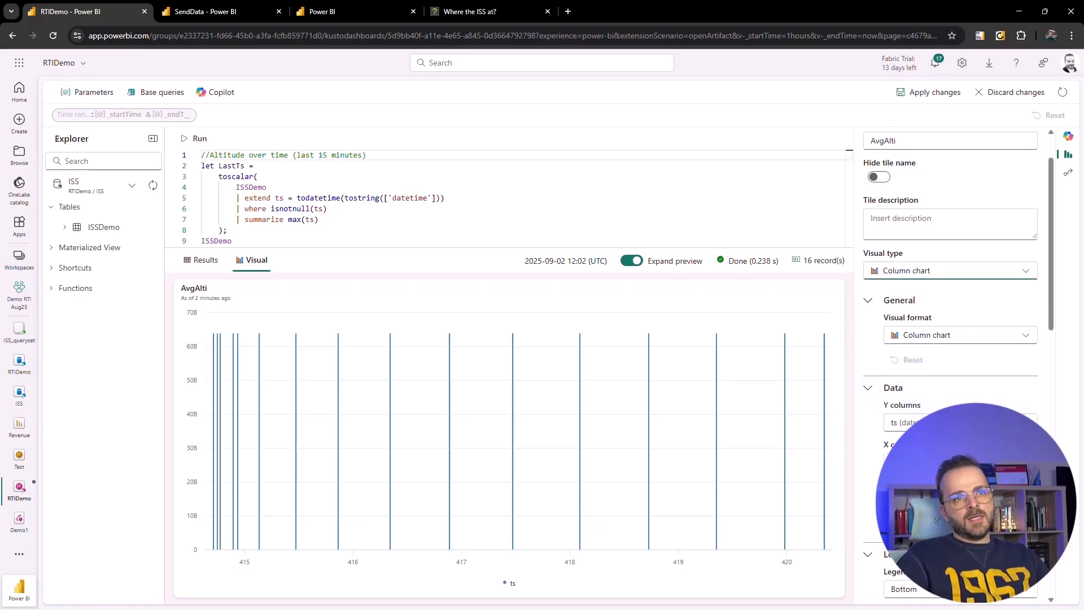
pyautogui.click(960, 422)
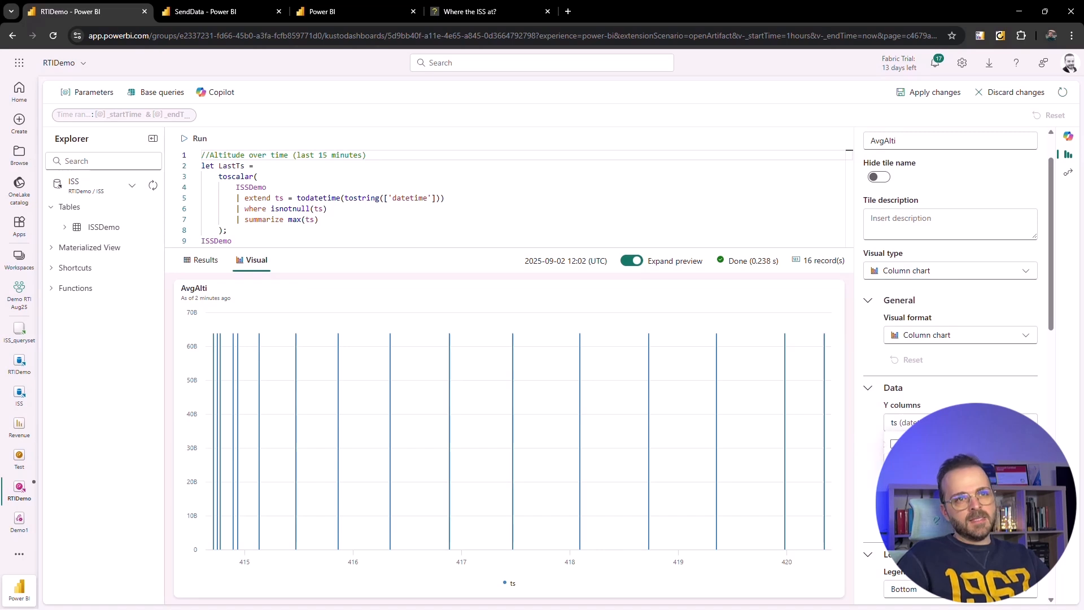
pyautogui.click(933, 464)
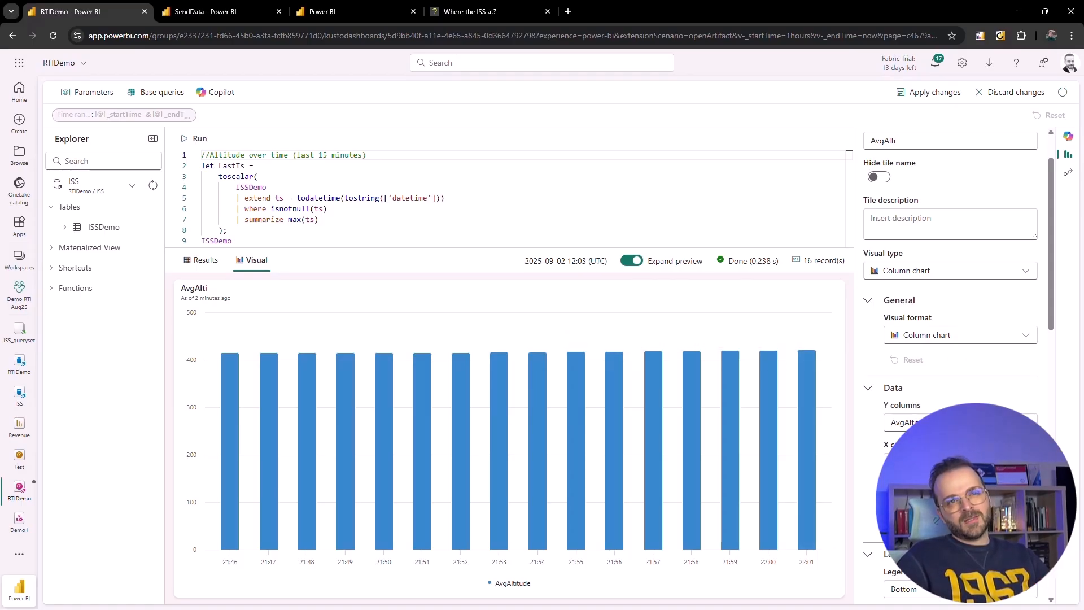
pyautogui.click(940, 337)
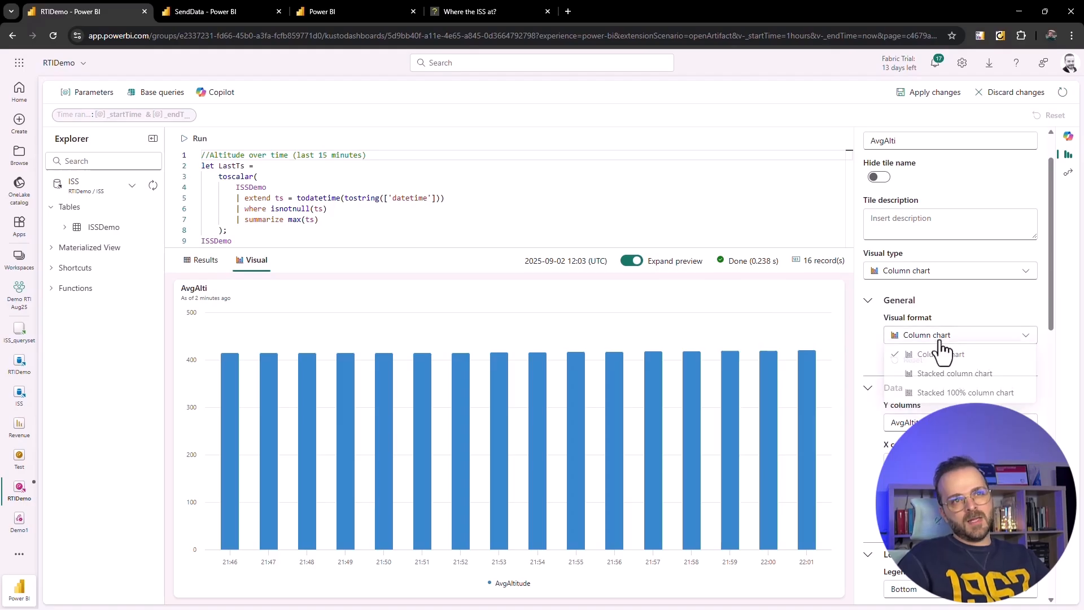
# Set the AvgAlti tile's visual type back to Table and apply the changes to the dashboard.
pyautogui.click(903, 273)
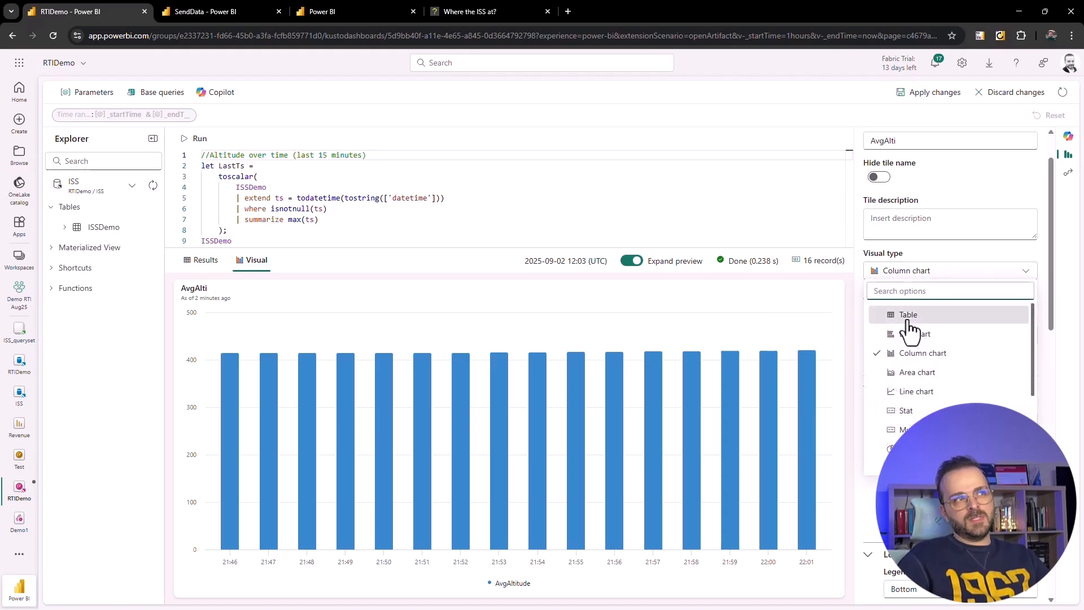
pyautogui.click(908, 315)
pyautogui.click(938, 94)
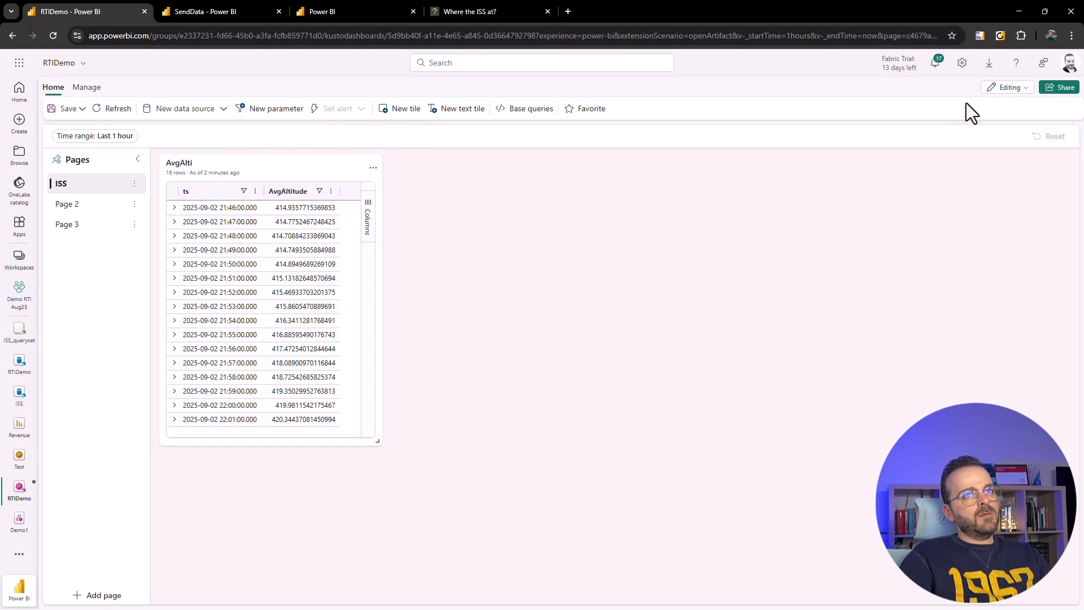
# Add a new tile with the pasted KQL that calculates AvgVelocity over the last 5 minutes, and run it.
pyautogui.click(394, 111)
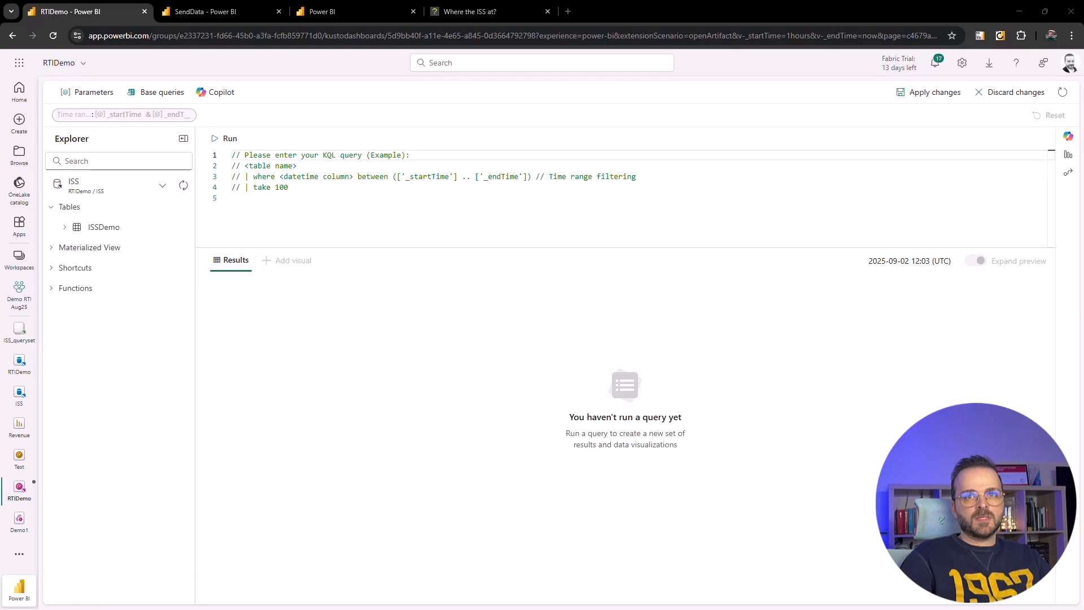
pyautogui.hotkey('ctrl', 'a')
pyautogui.hotkey('ctrl', 'v')
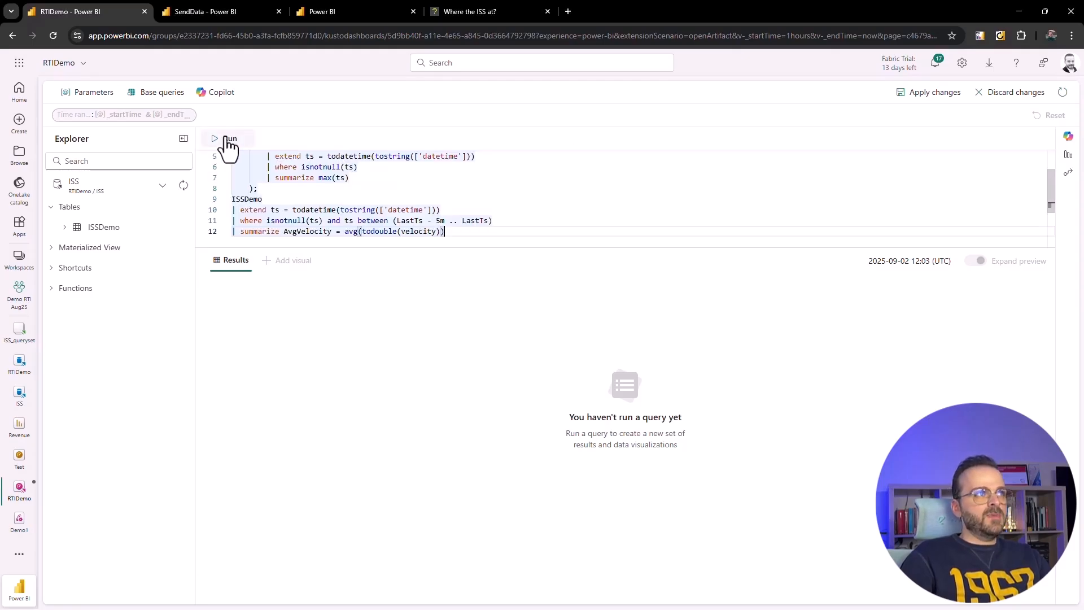
pyautogui.click(226, 140)
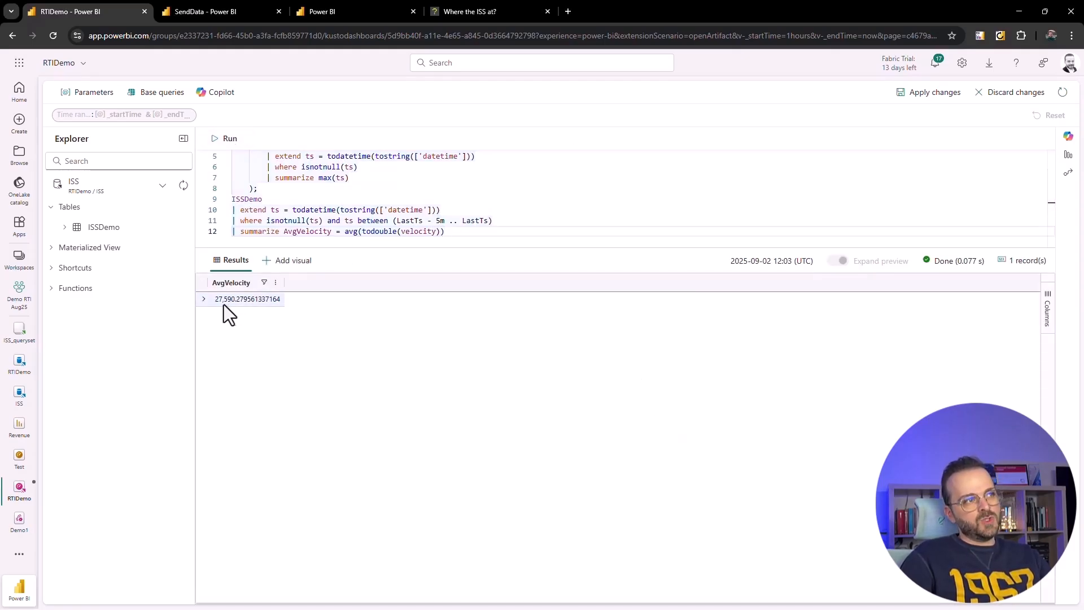
# Add a Stat visual for the average velocity result and apply the changes to the dashboard.
pyautogui.click(287, 261)
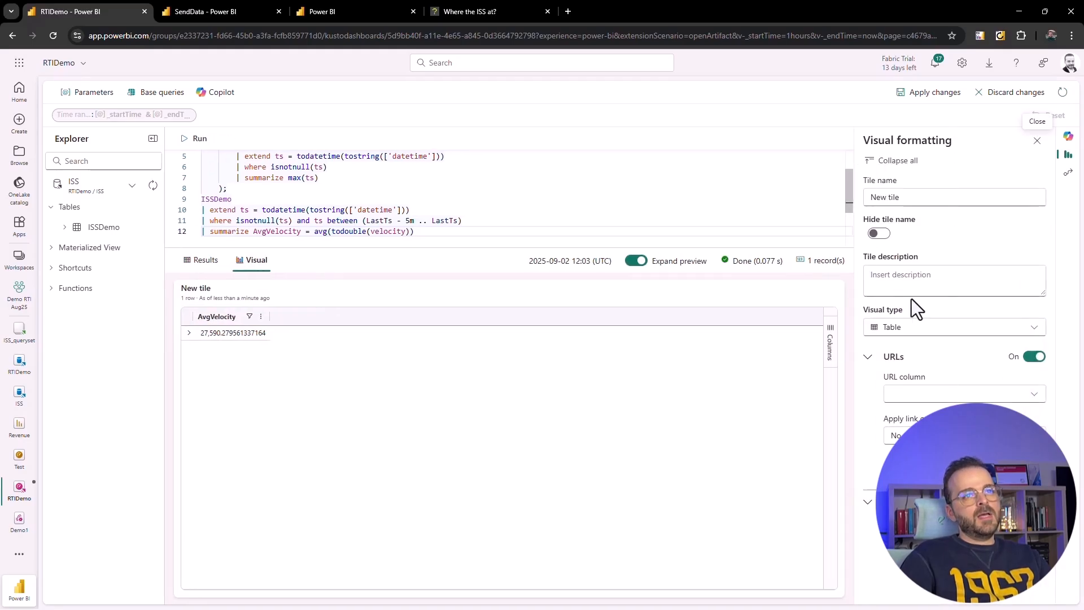
pyautogui.click(920, 328)
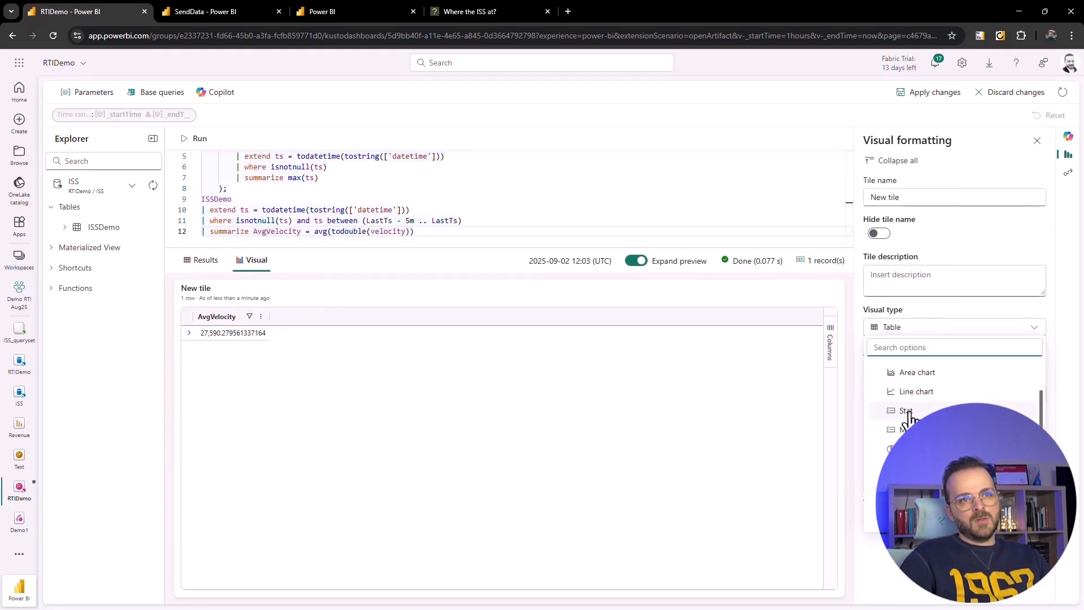
pyautogui.click(908, 416)
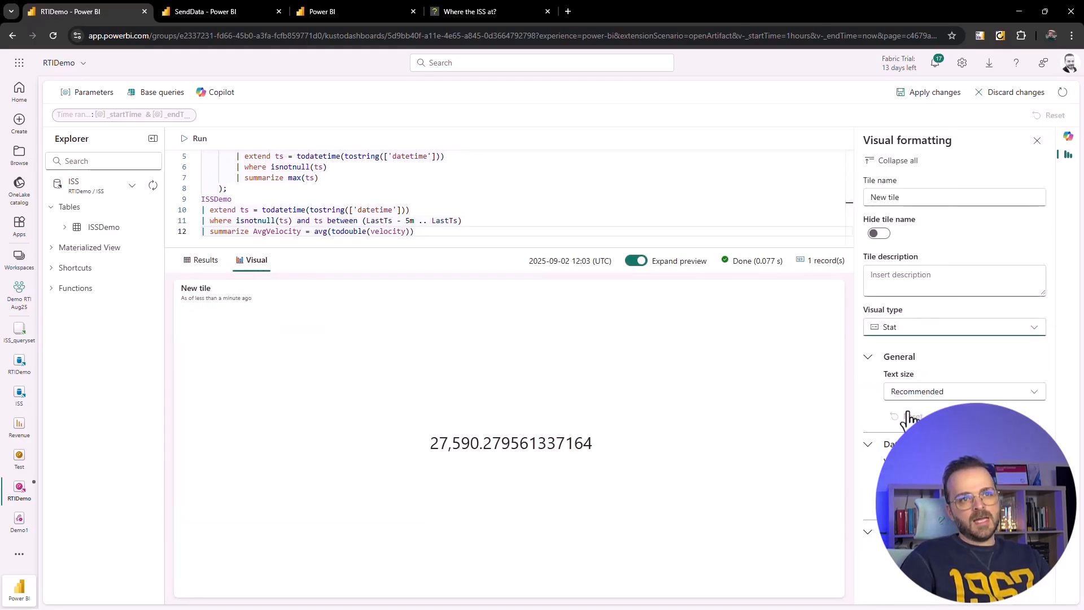
pyautogui.click(938, 94)
# Resize the average velocity tile to a compact card and place it directly beneath the AvgAlti table.
pyautogui.moveTo(486, 223); pyautogui.dragTo(623, 213)
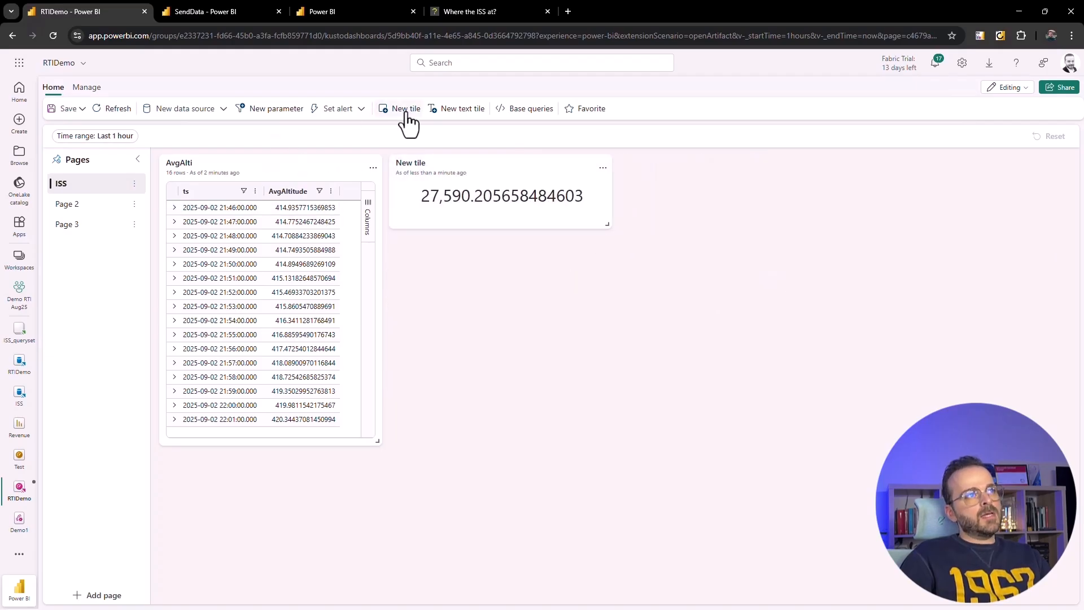
pyautogui.moveTo(545, 196); pyautogui.dragTo(544, 267)
pyautogui.click(550, 249)
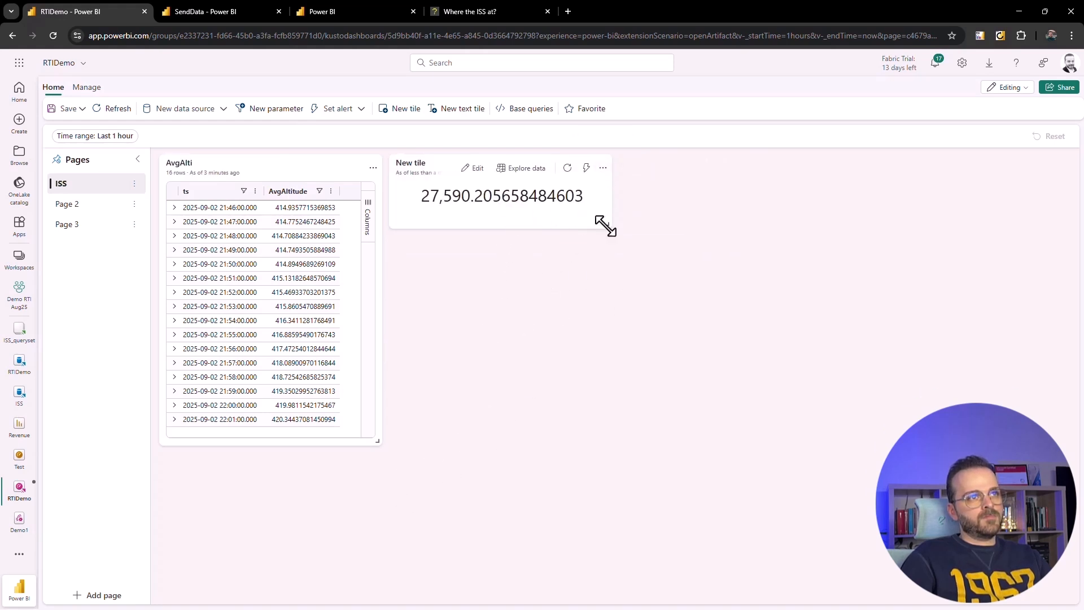
pyautogui.moveTo(603, 225); pyautogui.dragTo(558, 269)
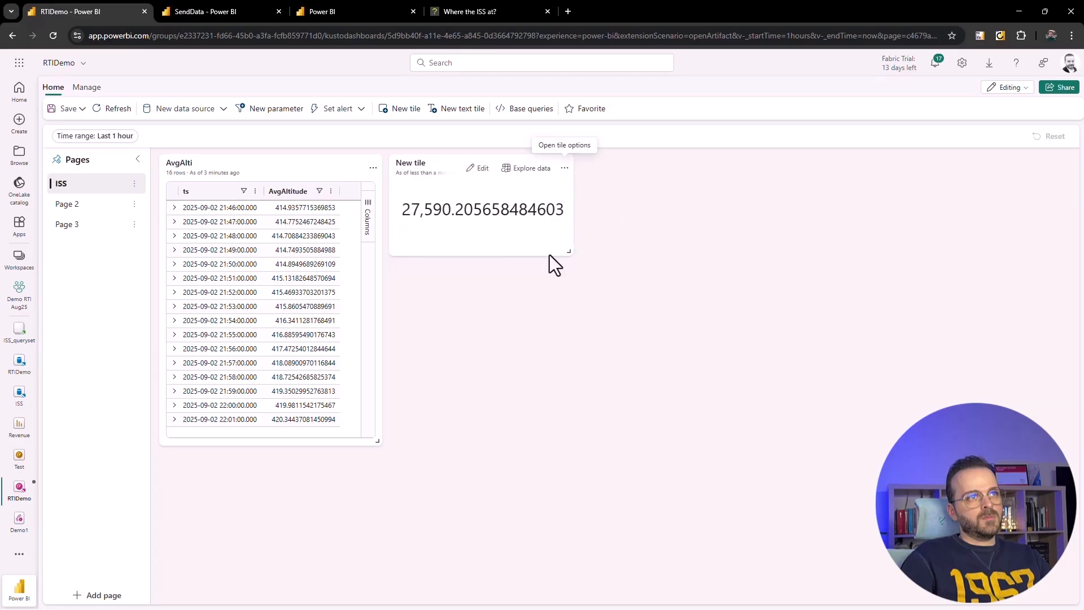
pyautogui.moveTo(437, 161); pyautogui.dragTo(205, 462)
# Add another tile with the pasted KQL for the latest ISS rows (last 10 minutes), and run it.
pyautogui.click(393, 109)
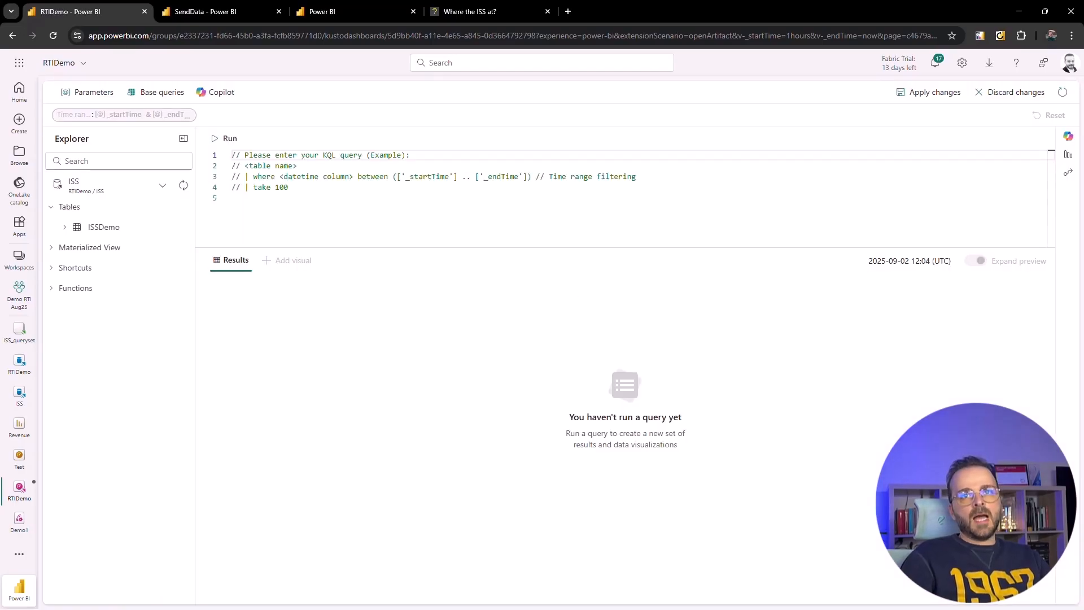
pyautogui.hotkey('ctrl', 'a')
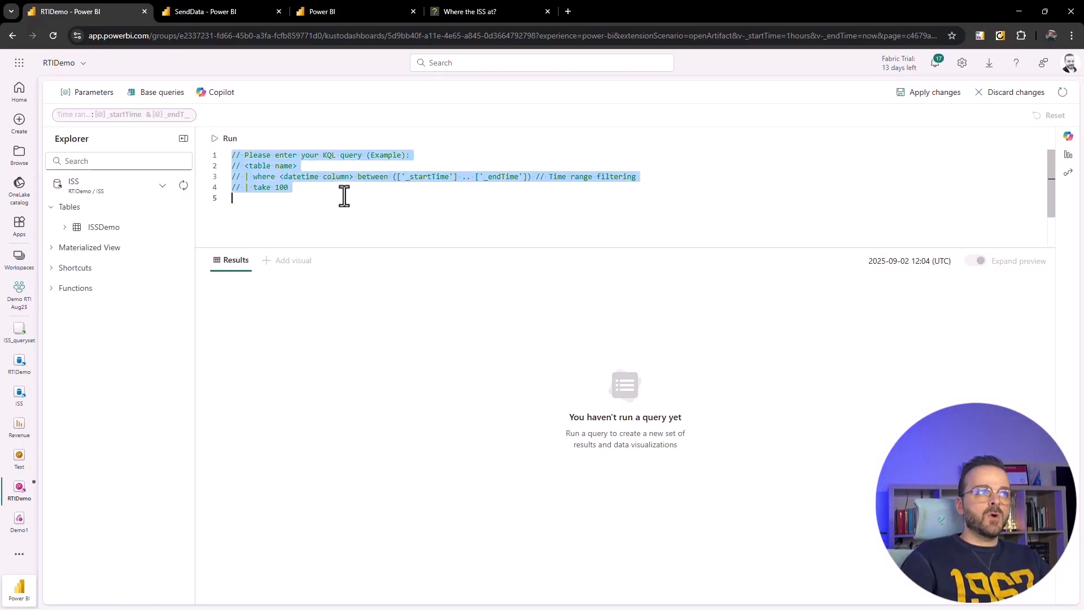
pyautogui.hotkey('ctrl', 'v')
pyautogui.scroll(3, 295, 172)
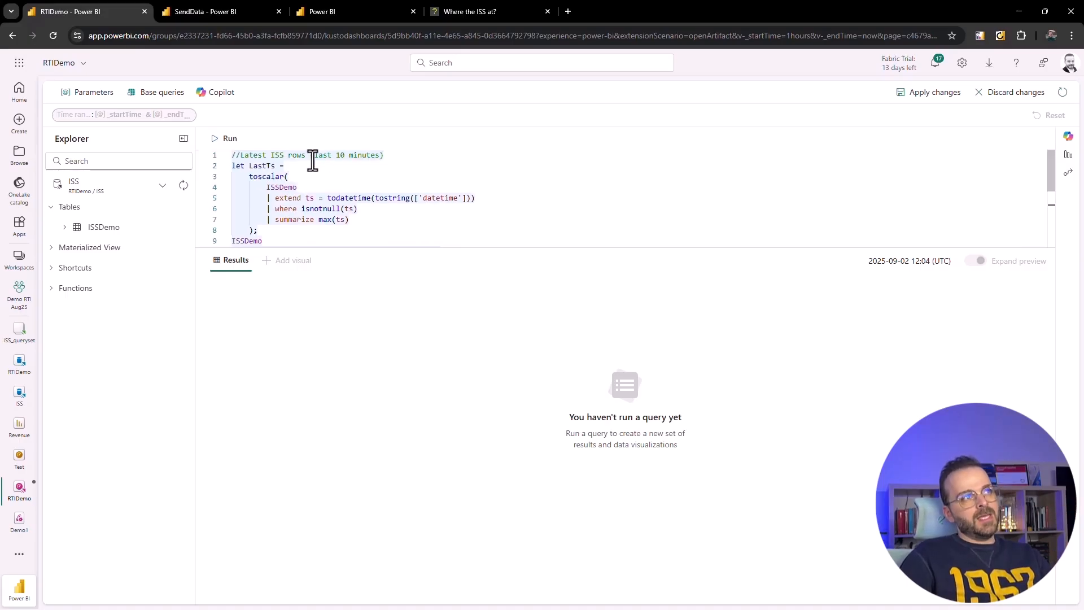
pyautogui.click(226, 139)
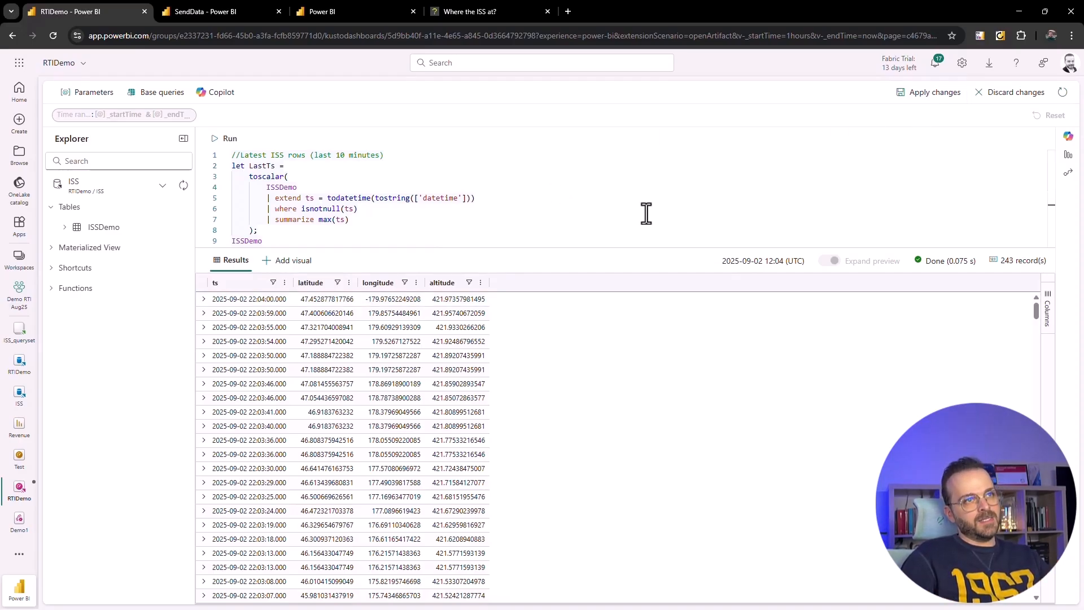
# Add a visual for the latest ISS rows and set its visual type to Map.
pyautogui.click(289, 261)
pyautogui.click(926, 333)
pyautogui.scroll(-5, 955, 395)
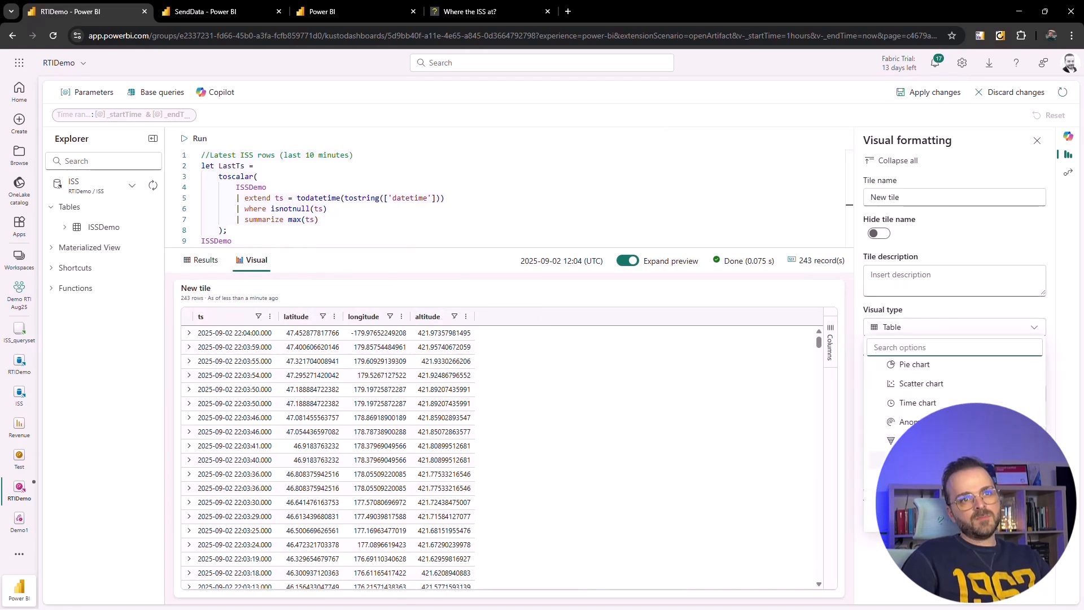
pyautogui.click(920, 460)
# Define the map's location by latitude and longitude, and apply the changes to the dashboard.
pyautogui.click(916, 394)
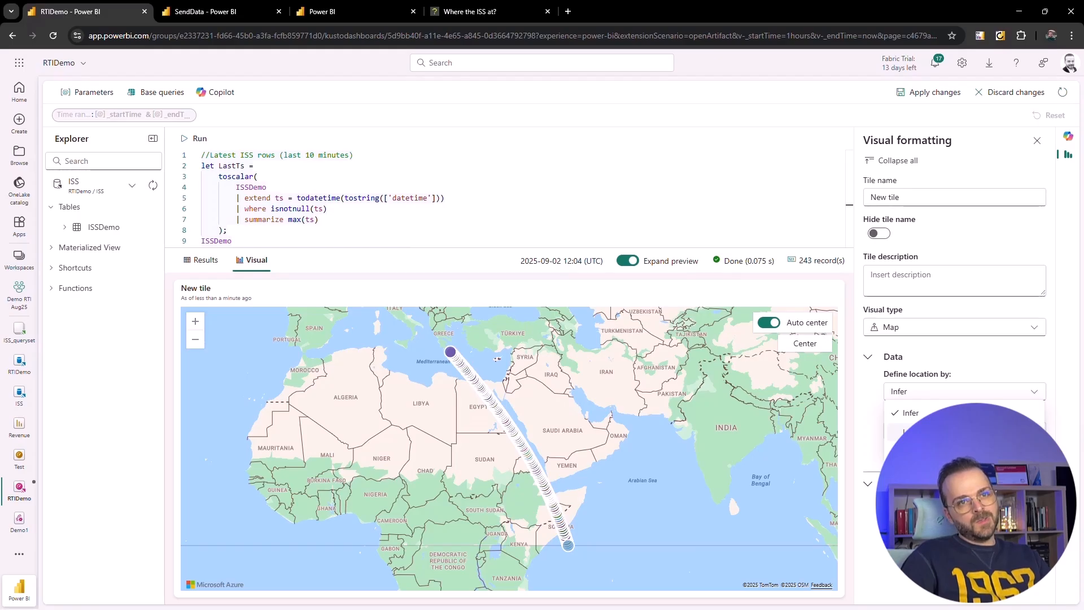
pyautogui.click(909, 432)
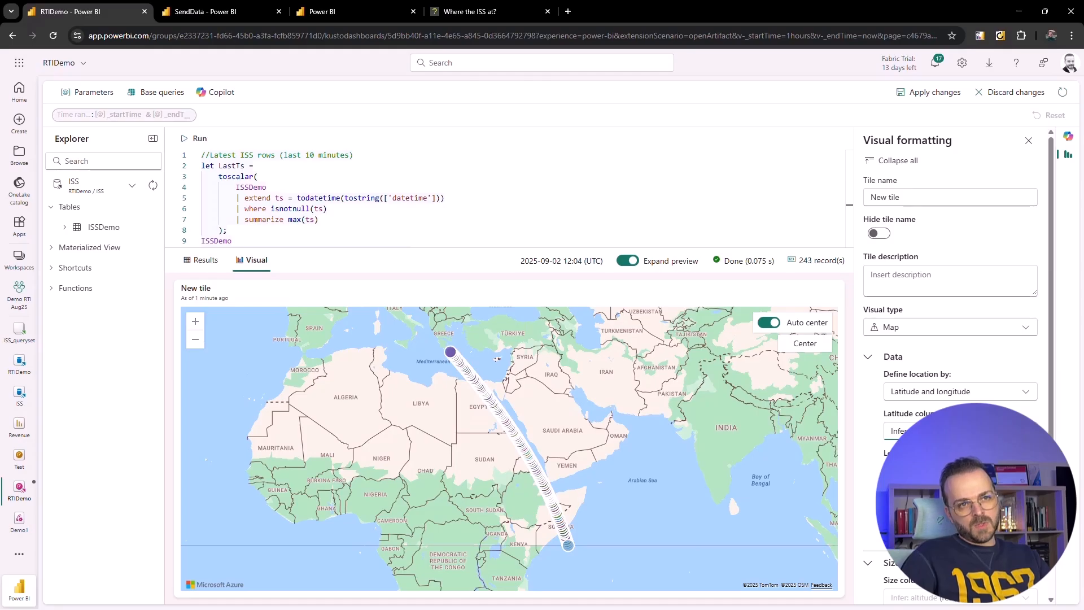
pyautogui.scroll(-1, 950, 367)
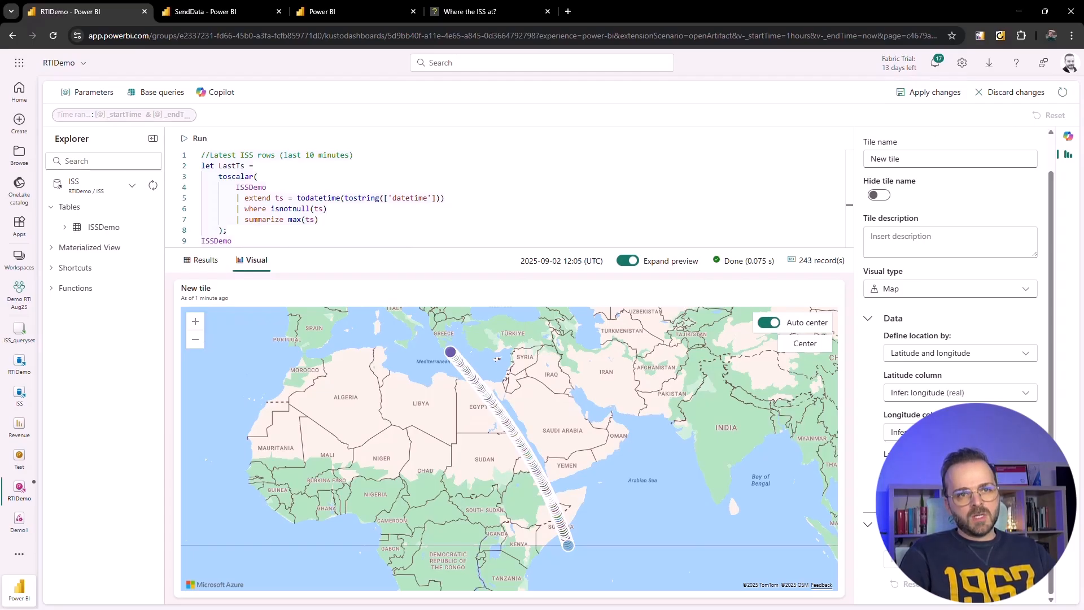
pyautogui.click(1025, 524)
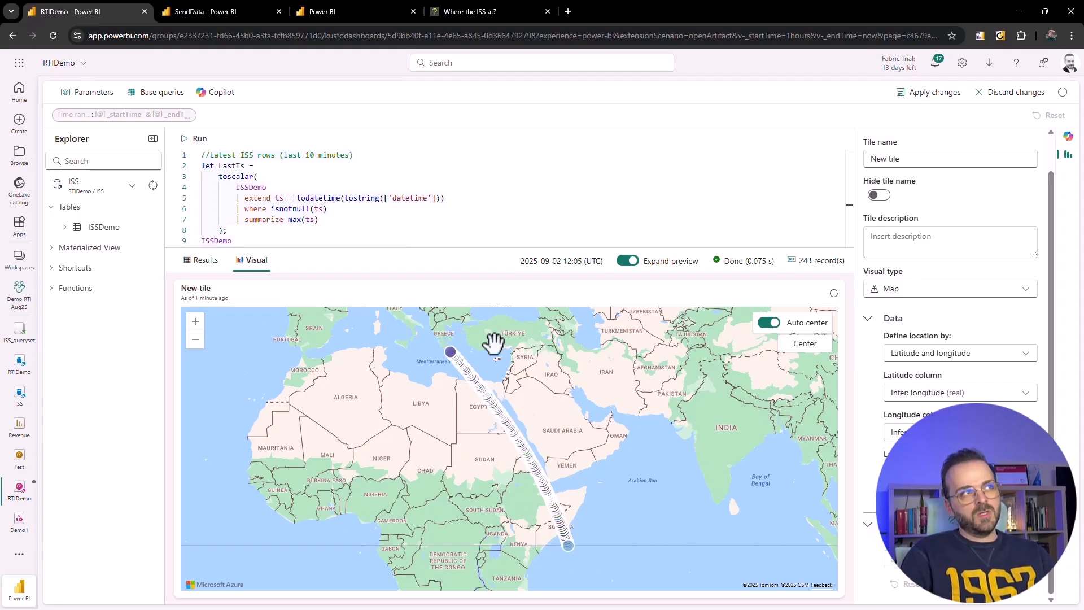
pyautogui.click(928, 92)
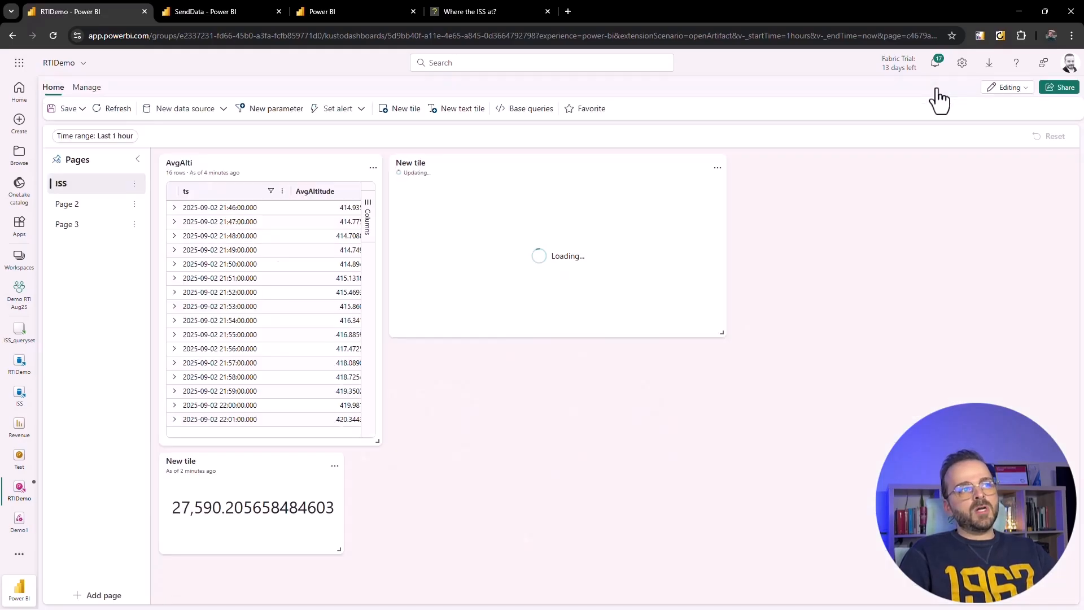
# Enlarge the ISS map tile to fill the space beside the AvgAlti table, check the SendData notebook, and refresh the map.
pyautogui.moveTo(722, 334); pyautogui.dragTo(1032, 555)
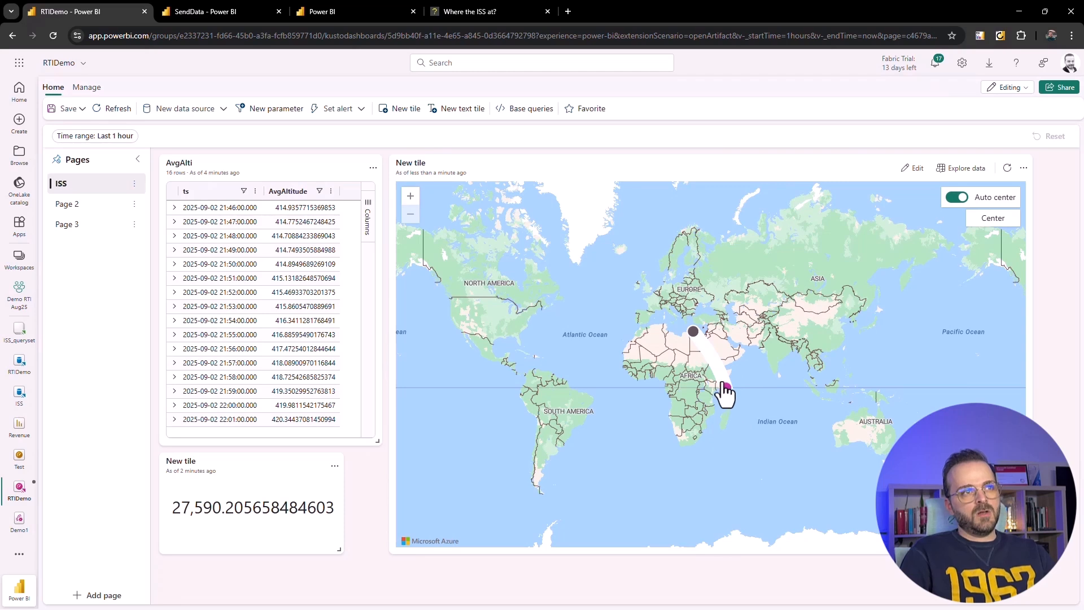
pyautogui.click(1007, 168)
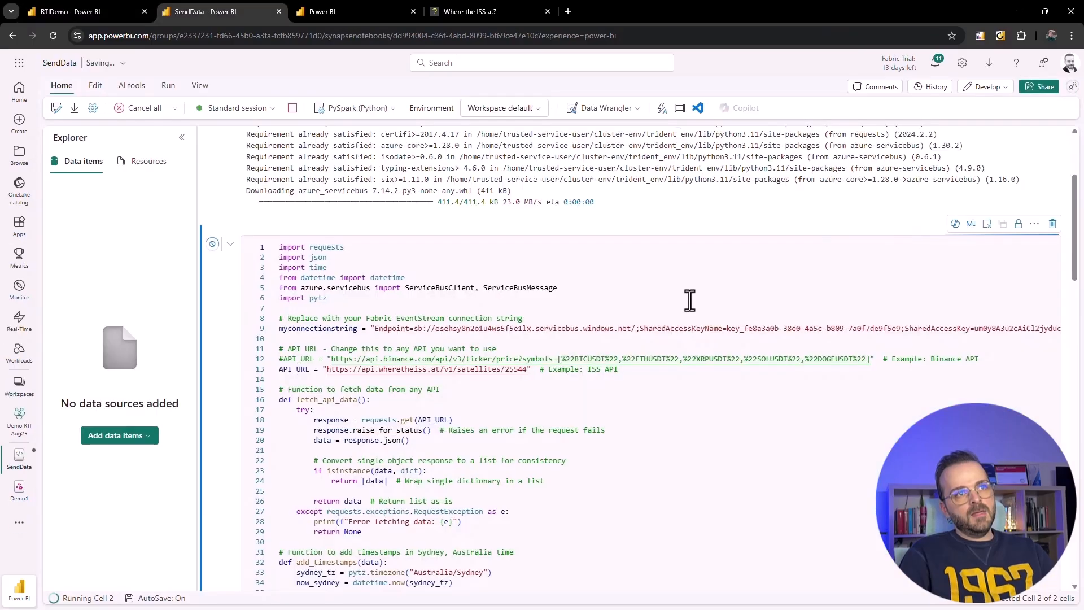
pyautogui.hotkey('ctrl', 'Tab')
pyautogui.click(97, 12)
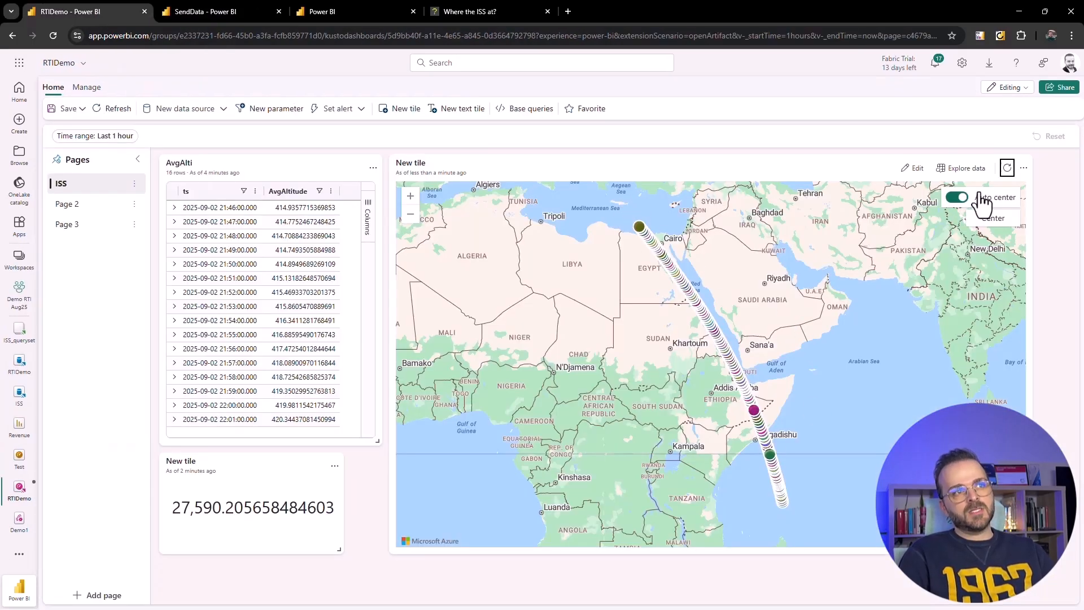
pyautogui.click(1006, 169)
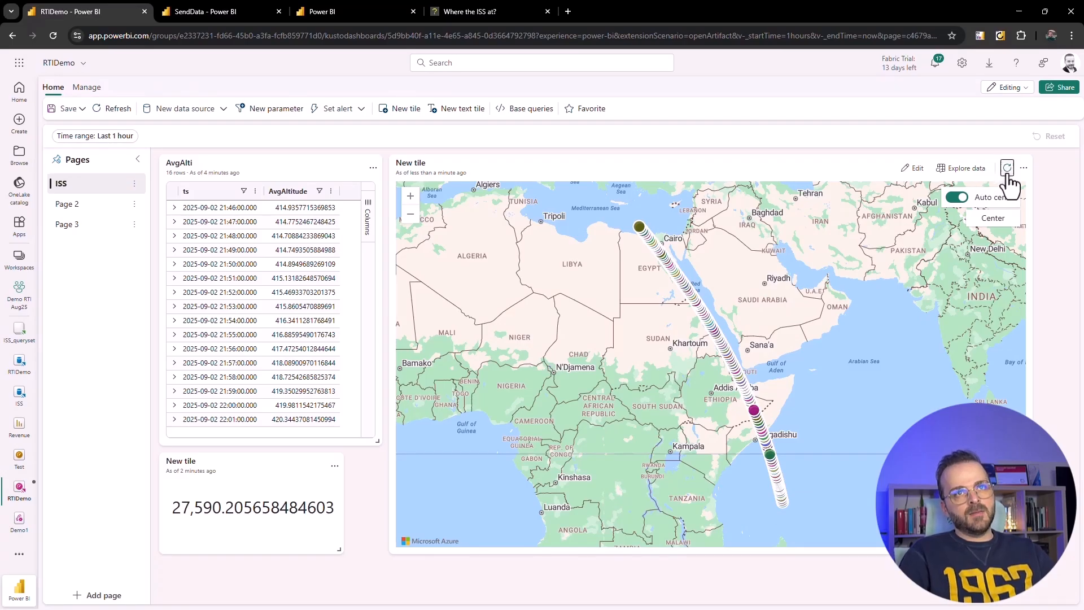
# Check the live ISS position on a reloaded wheretheiss.at page and refresh the dashboard's map tile for comparison.
pyautogui.click(452, 13)
pyautogui.scroll(-4, 585, 322)
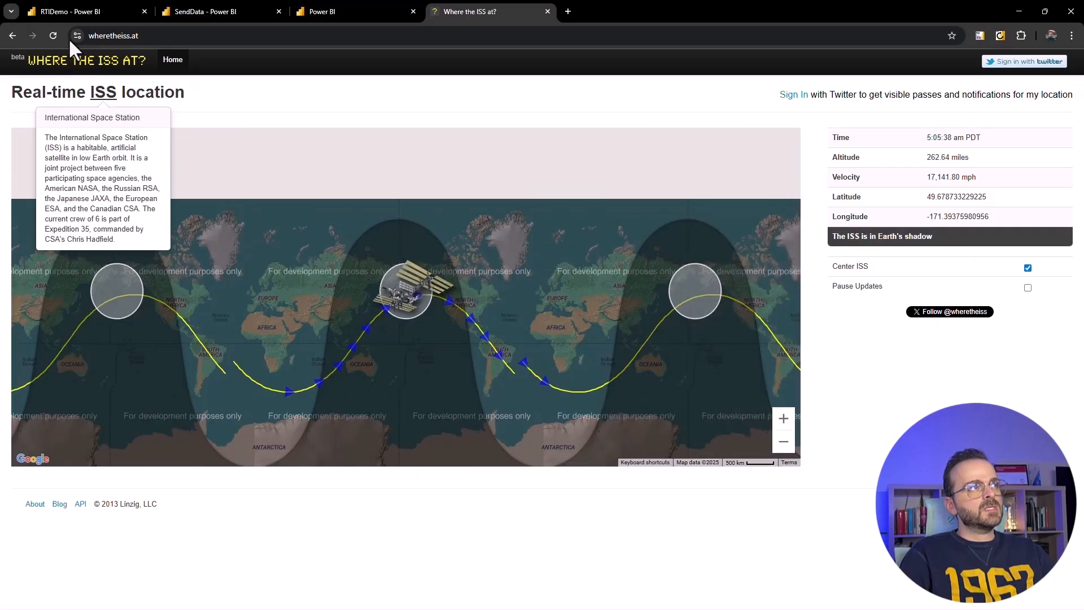
pyautogui.click(53, 35)
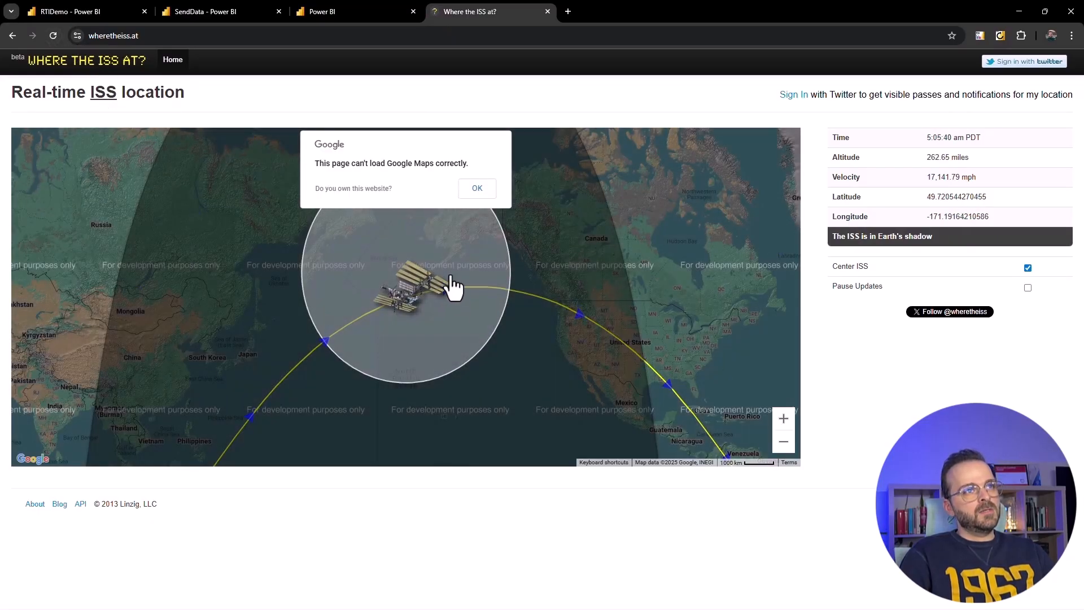
pyautogui.moveTo(254, 346); pyautogui.dragTo(370, 334)
pyautogui.moveTo(622, 311); pyautogui.dragTo(494, 299)
pyautogui.moveTo(594, 369); pyautogui.dragTo(513, 253)
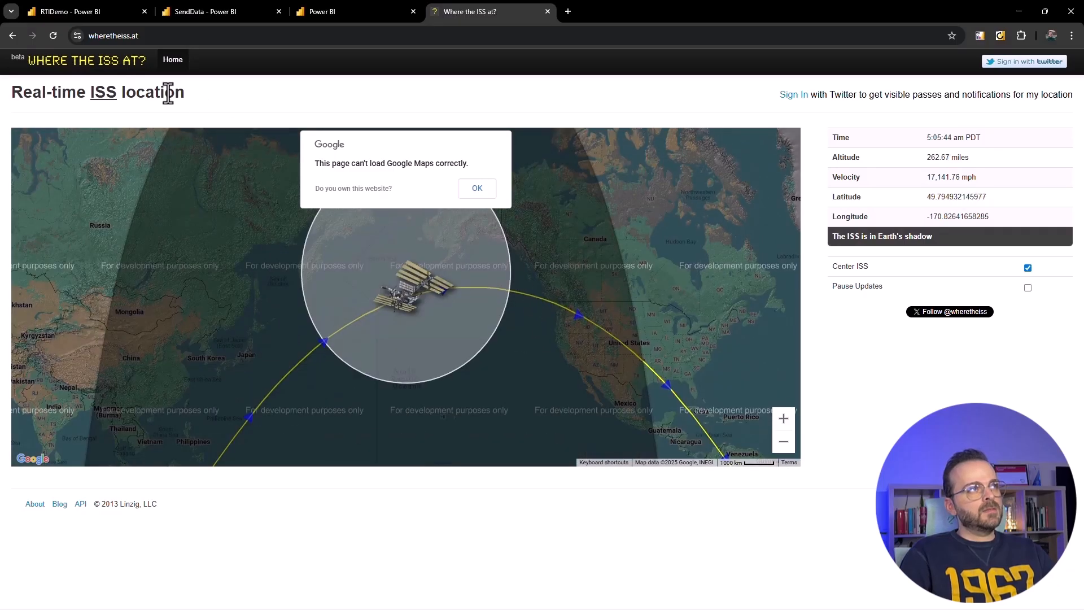
pyautogui.click(47, 36)
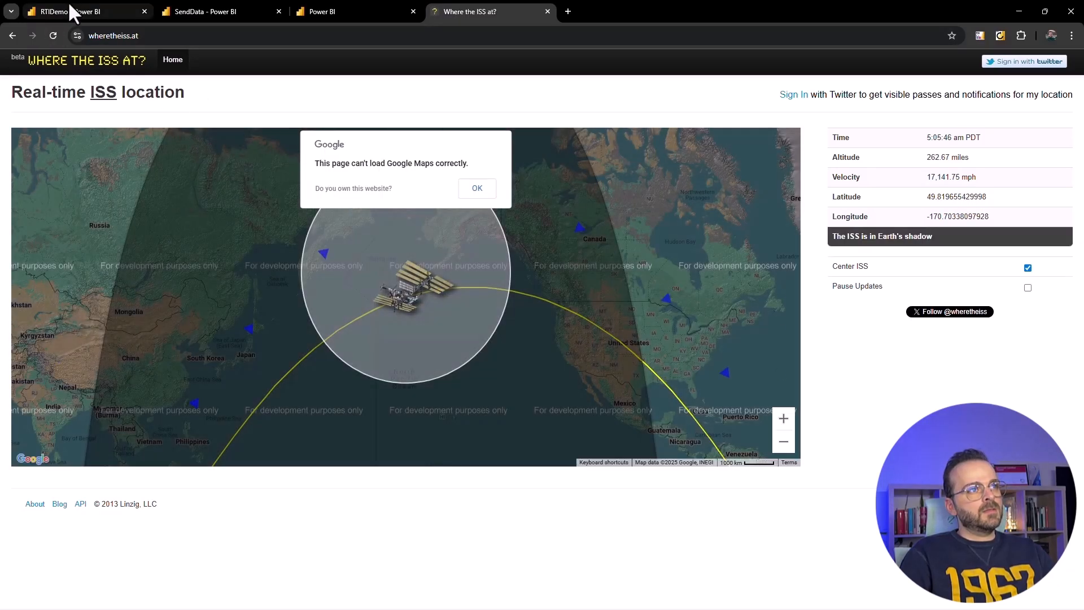
pyautogui.click(70, 10)
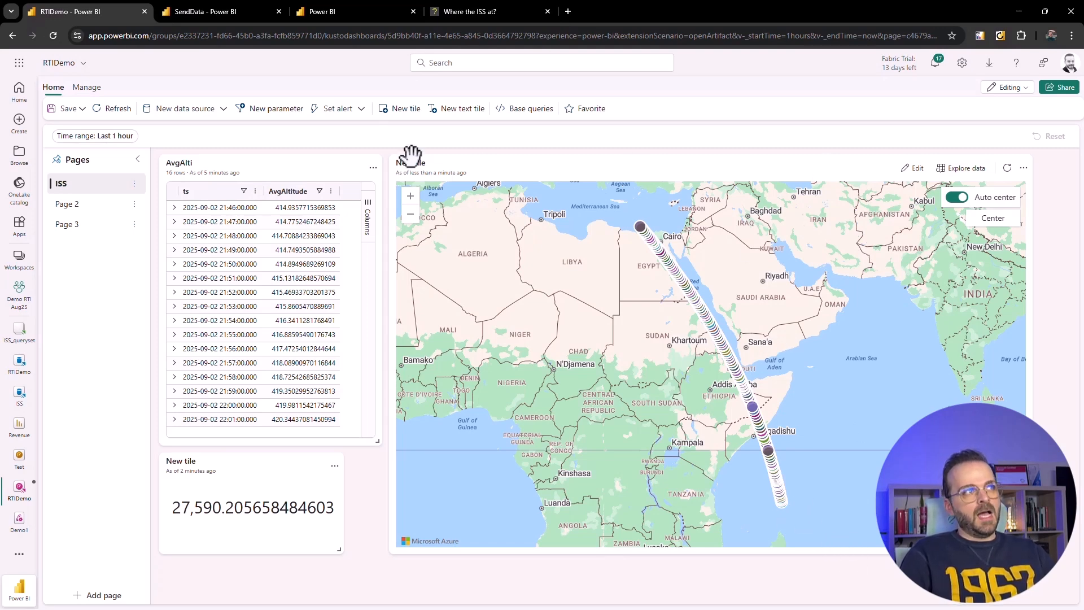
pyautogui.click(1008, 168)
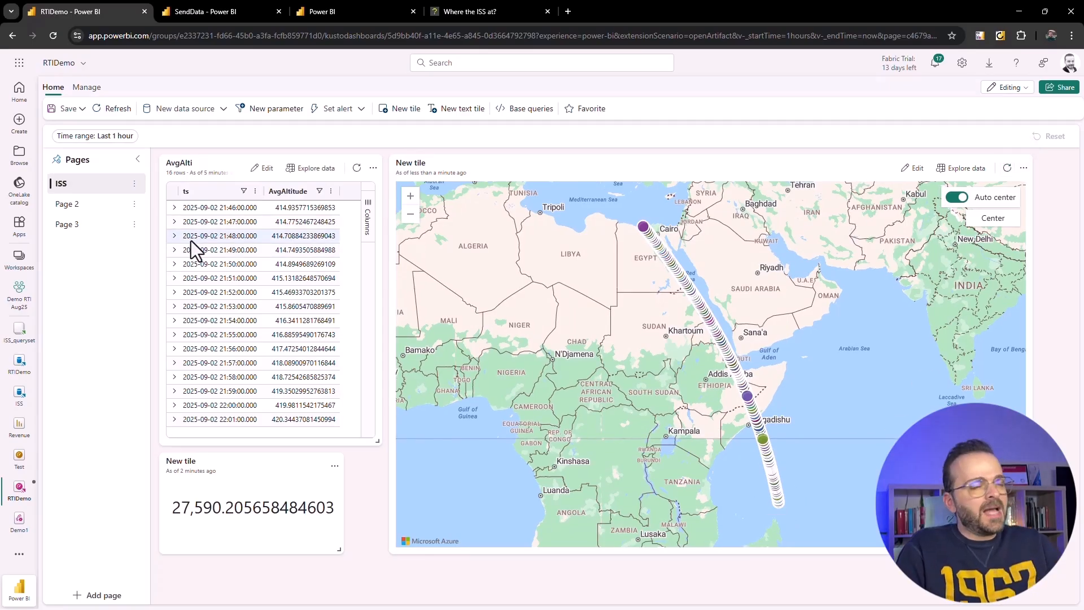
# Rename the dashboard's Page 2 as Taxi and open that page.
pyautogui.click(134, 204)
pyautogui.click(161, 205)
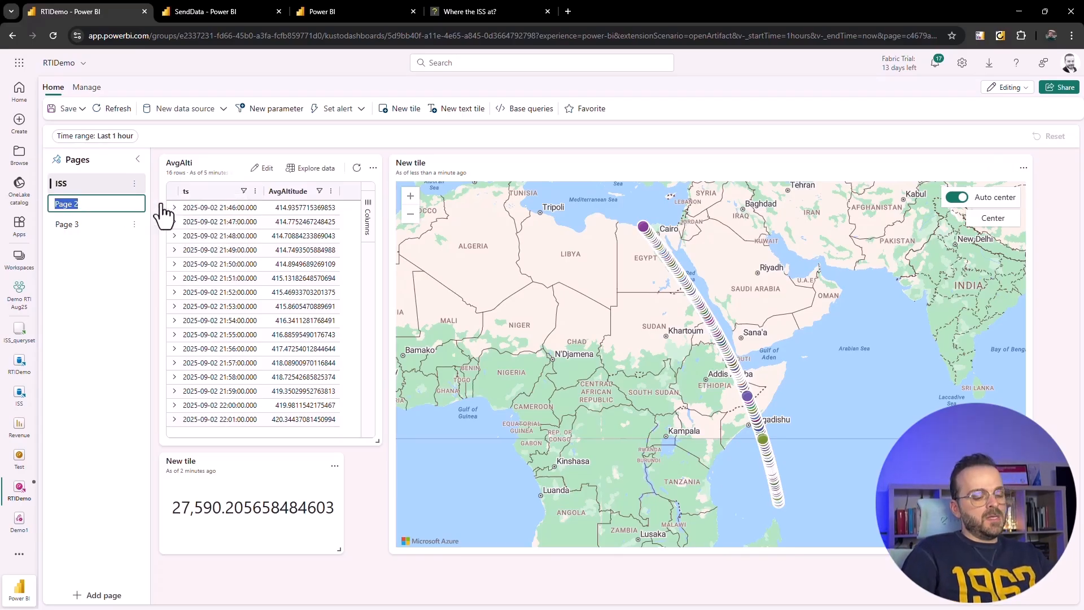
pyautogui.write('Taxi')
pyautogui.press('Return')
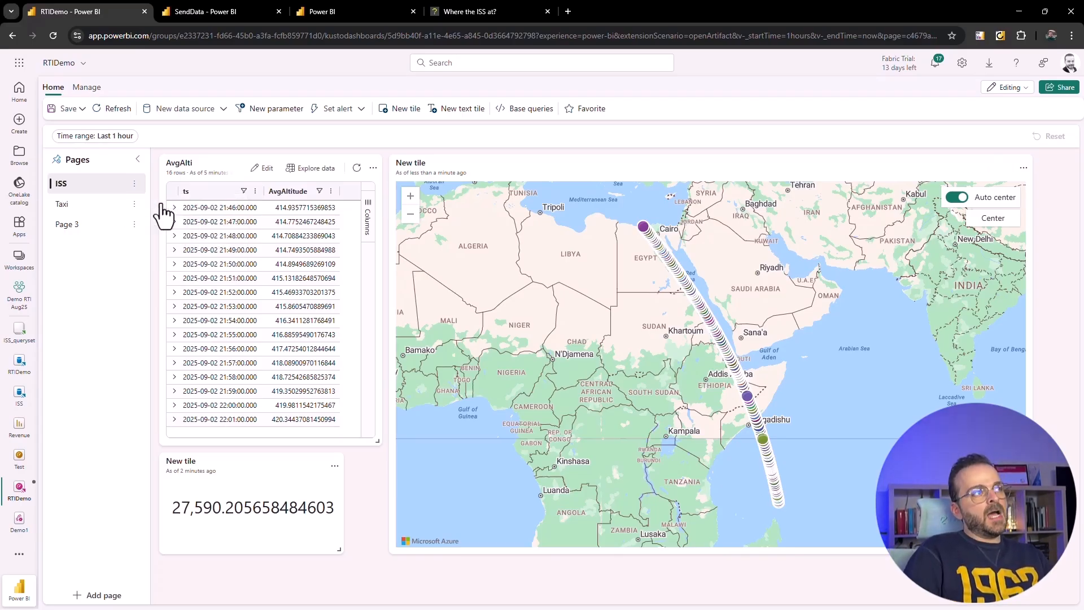
pyautogui.click(85, 206)
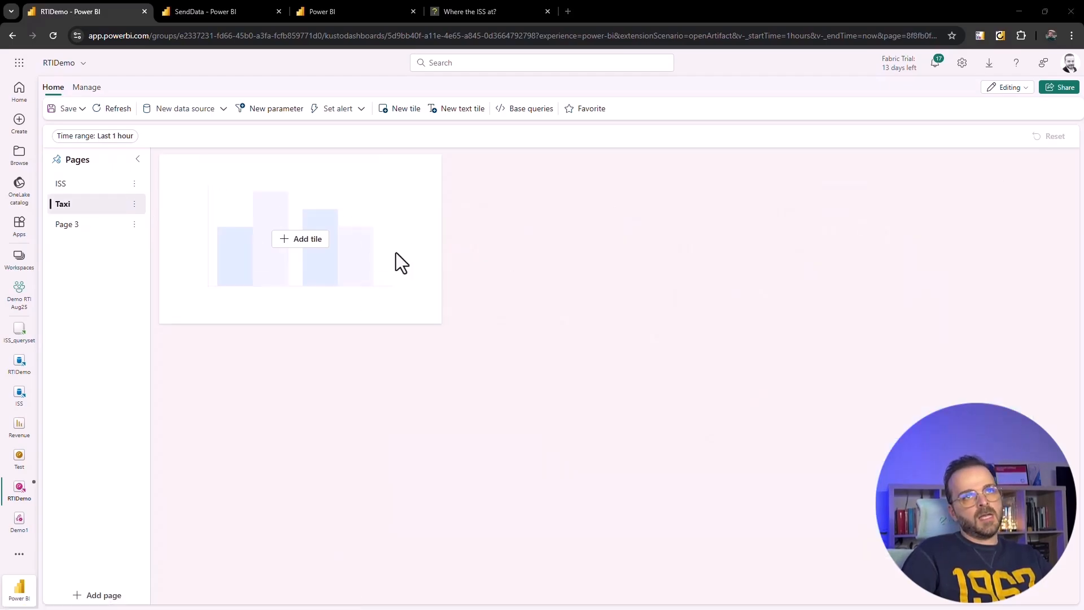
# Add a tile to the Taxi page and set its data source to the RTIDemo database.
pyautogui.click(298, 240)
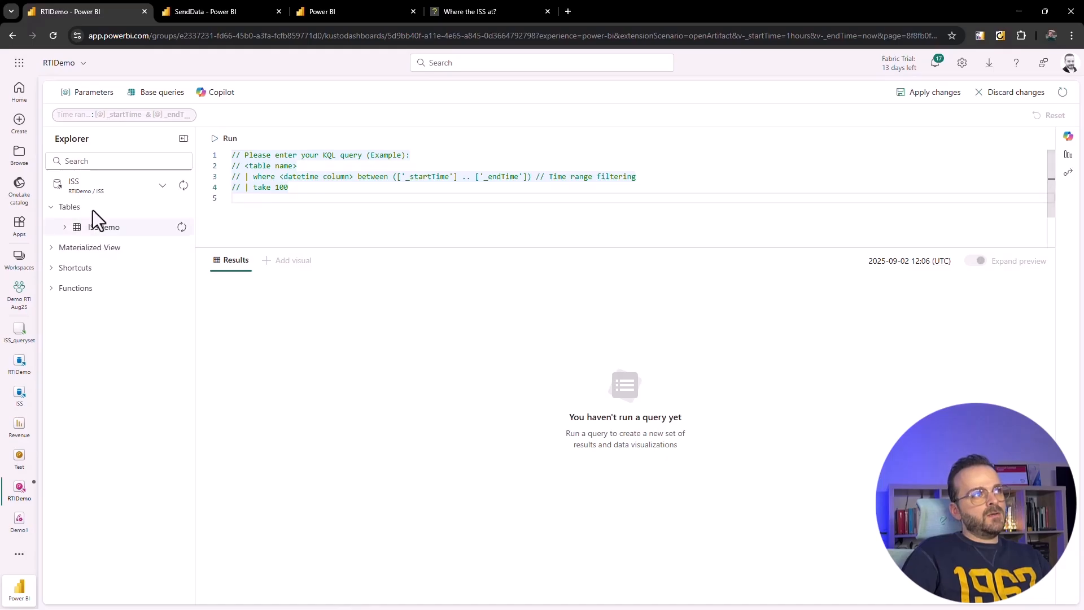
pyautogui.click(163, 186)
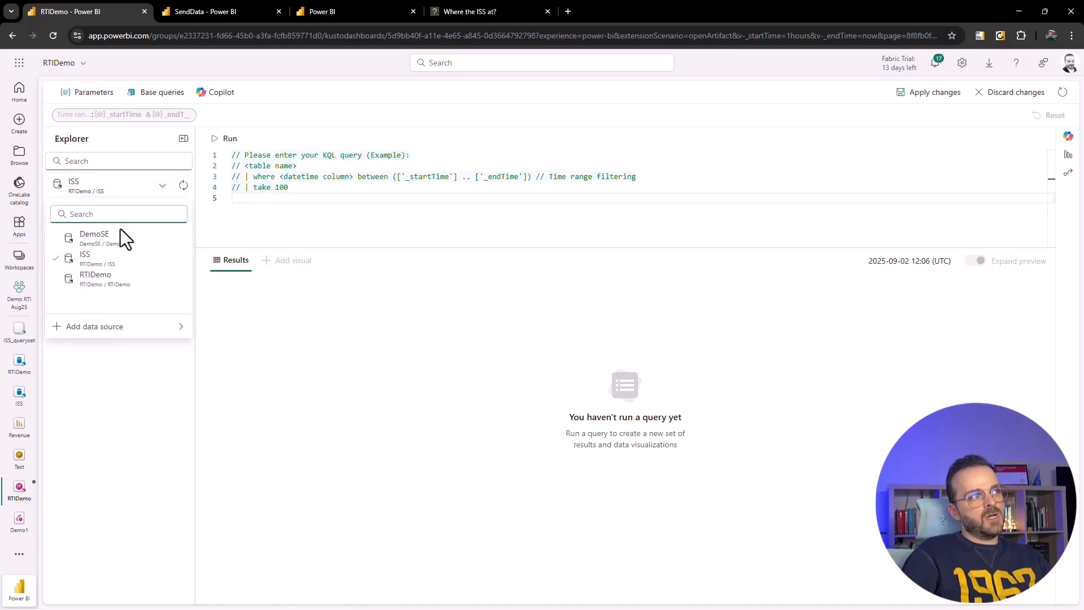
pyautogui.click(92, 282)
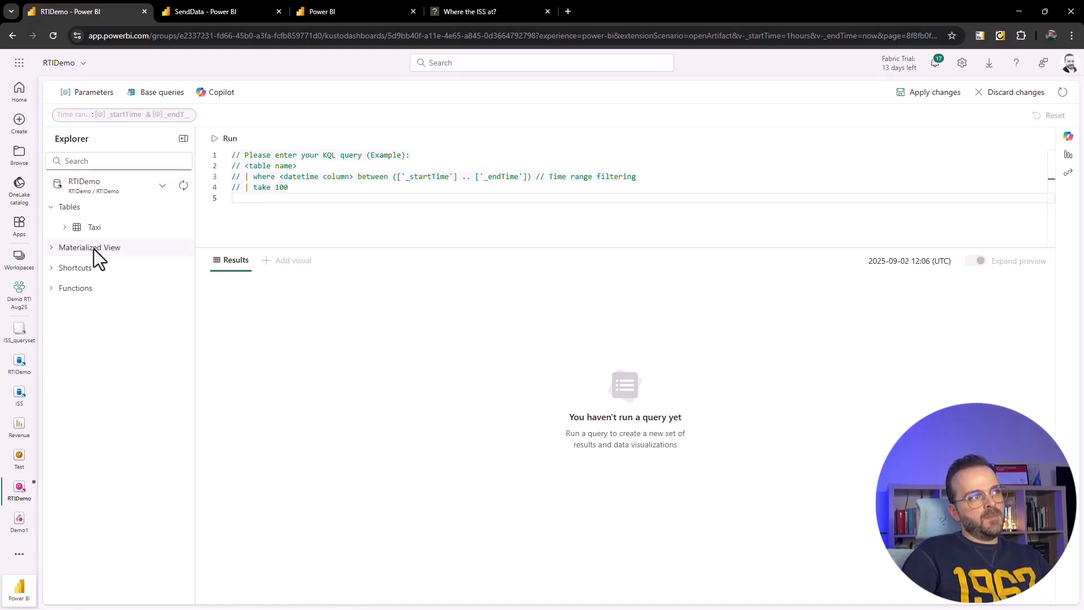
pyautogui.click(160, 188)
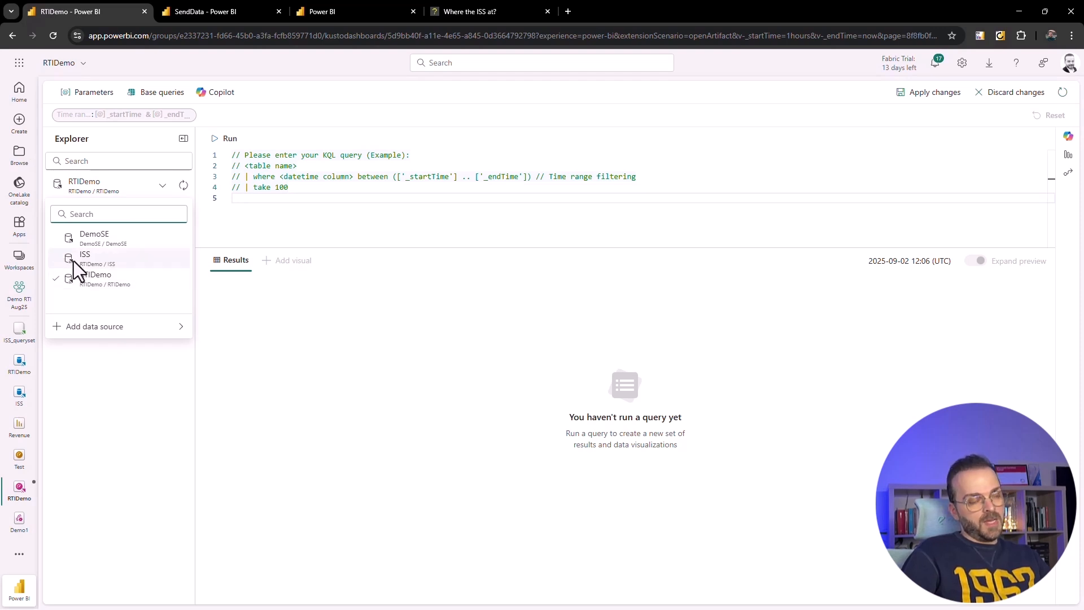
# Replace the sample query with the pasted KQL for TripsLast24h, AvgTripsPerDayLastWeek and Ratio, run it, and review the code.
pyautogui.click(277, 211)
pyautogui.hotkey('ctrl', 'a')
pyautogui.hotkey('ctrl', 'v')
pyautogui.scroll(8, 290, 194)
pyautogui.click(223, 140)
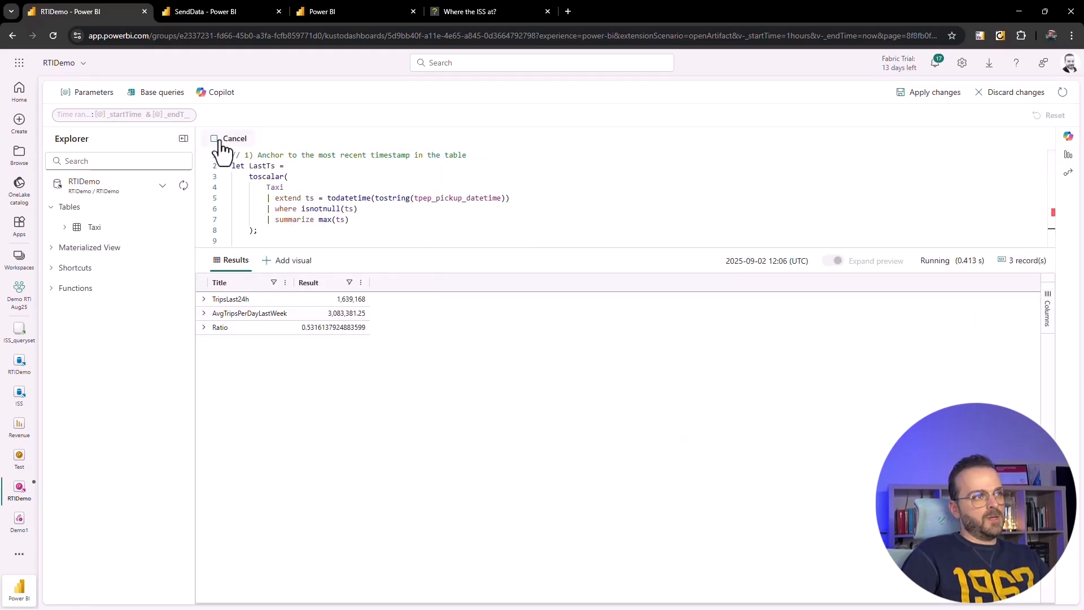
pyautogui.scroll(-10, 296, 173)
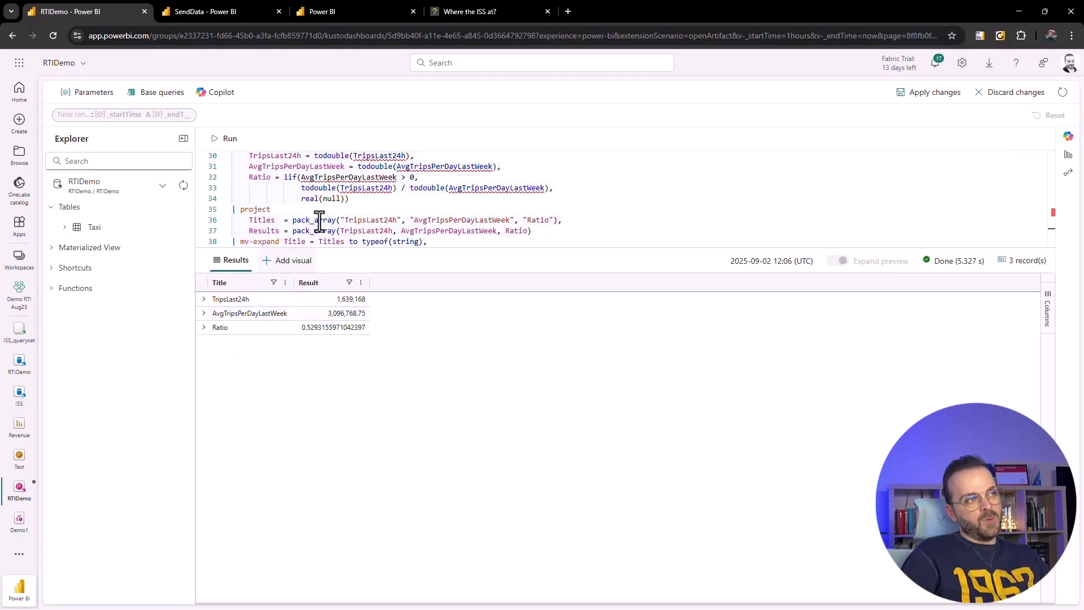
pyautogui.scroll(10, 332, 219)
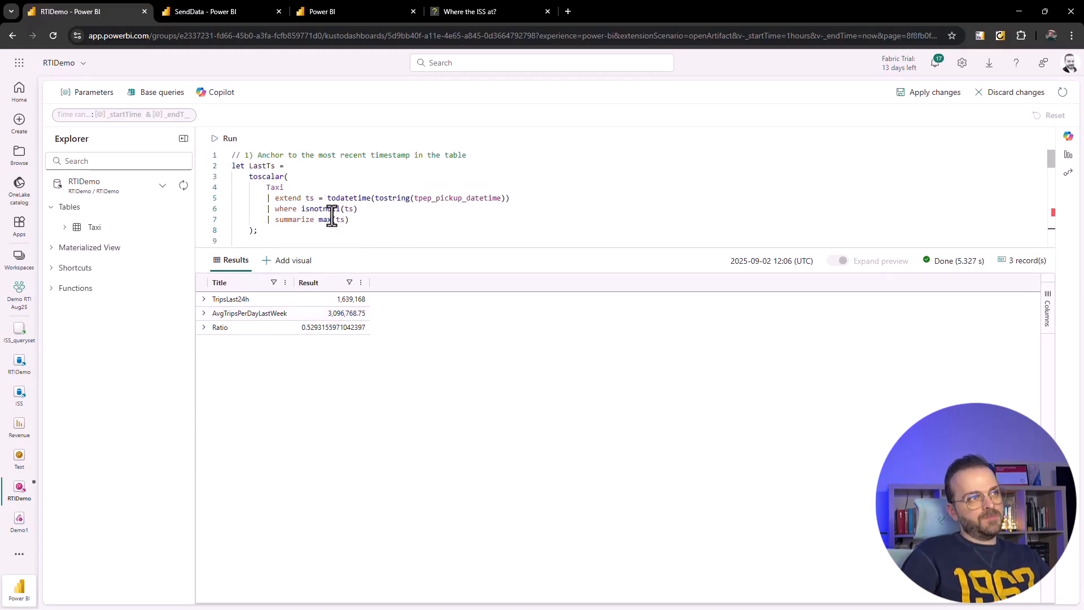
# Replace the query with just the Taxi table name and run it to view the raw trip rows.
pyautogui.doubleClick(278, 187)
pyautogui.scroll(-8, 277, 197)
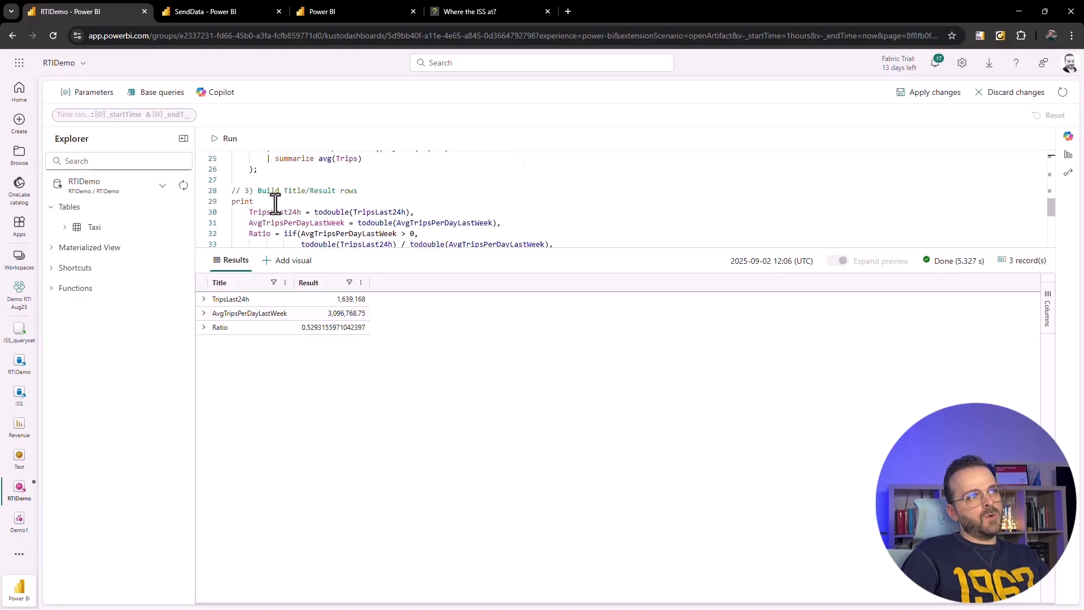
pyautogui.scroll(9, 272, 203)
pyautogui.hotkey('ctrl', 'c')
pyautogui.hotkey('ctrl', 'a')
pyautogui.hotkey('ctrl', 'v')
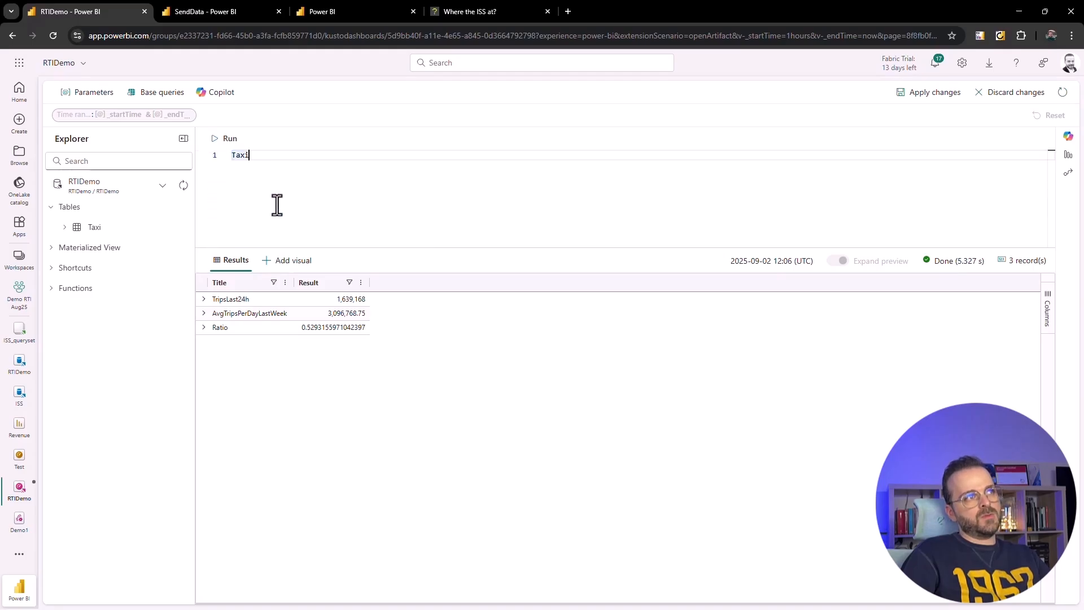
pyautogui.click(227, 141)
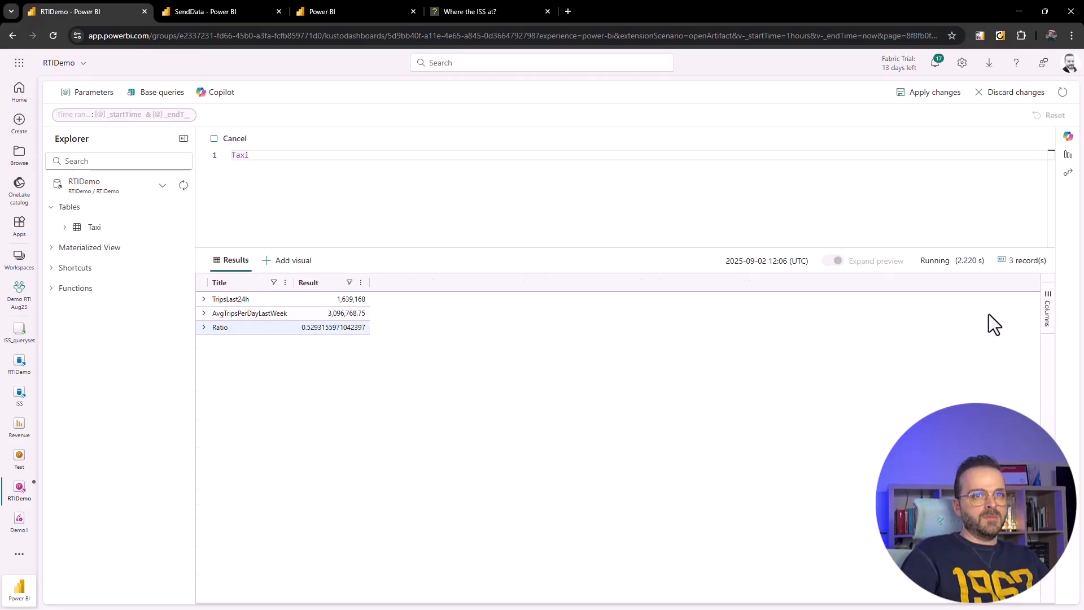
pyautogui.hotkey('ctrl', 'shift', 'Tab')
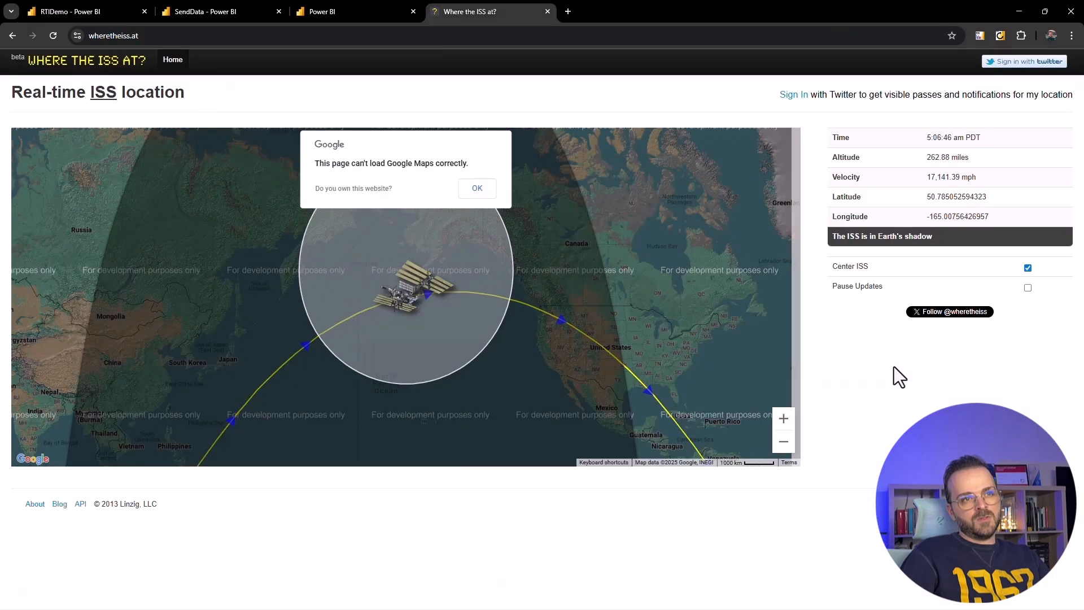
pyautogui.hotkey('ctrl', 'Tab')
pyautogui.moveTo(495, 599); pyautogui.dragTo(438, 584)
# Undo the query replacement to restore the full trip metrics KQL and run it again.
pyautogui.click(356, 188)
pyautogui.hotkey('ctrl', 'z')
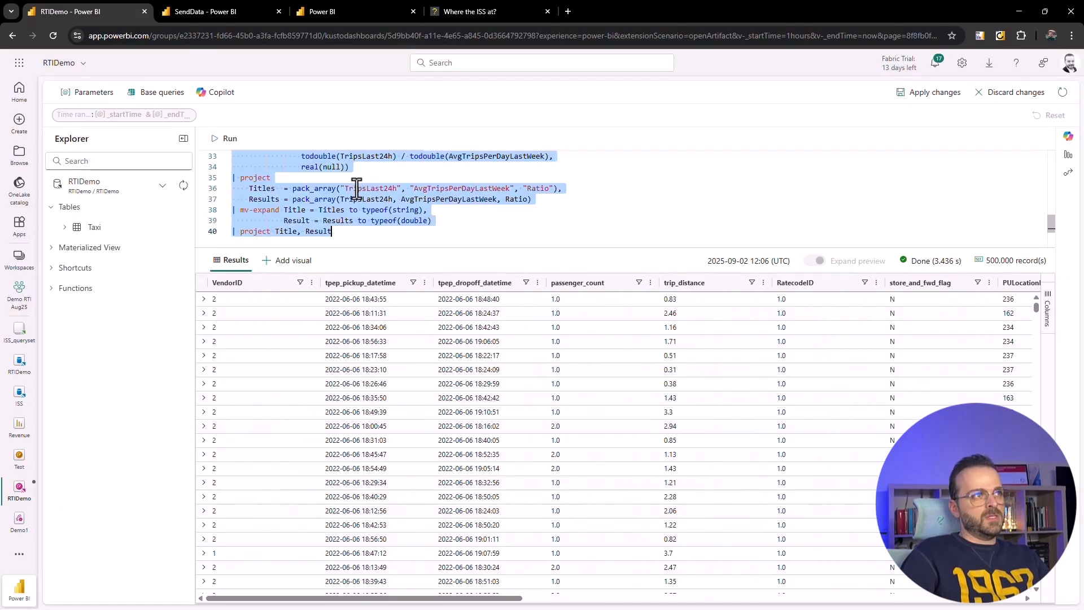
pyautogui.click(226, 139)
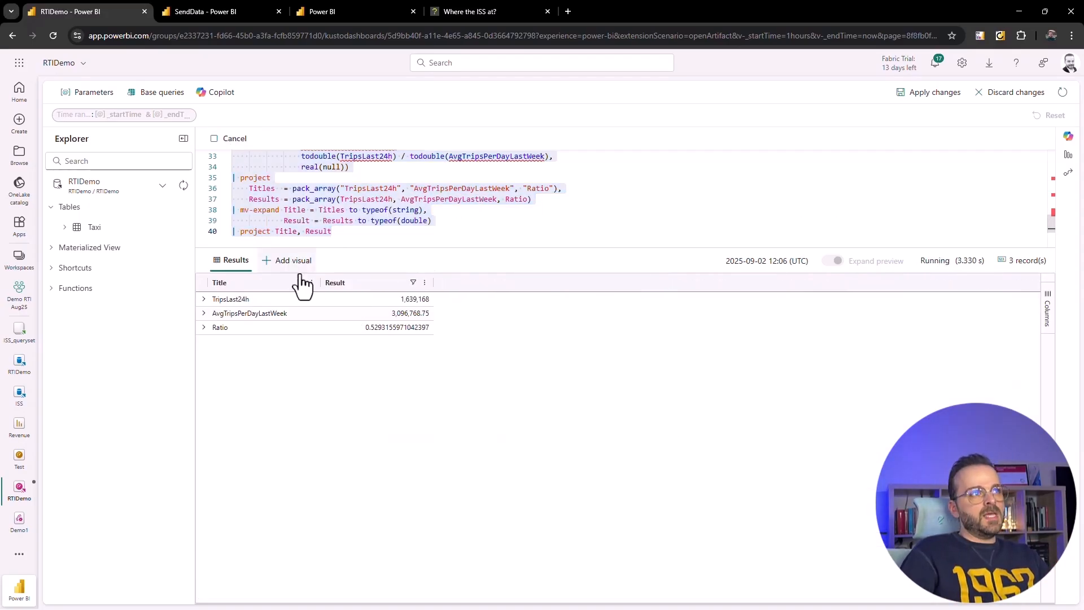
# Add a Multi stat visual for the trip metrics, apply it to the Taxi page, and enlarge its tile.
pyautogui.click(299, 263)
pyautogui.click(926, 331)
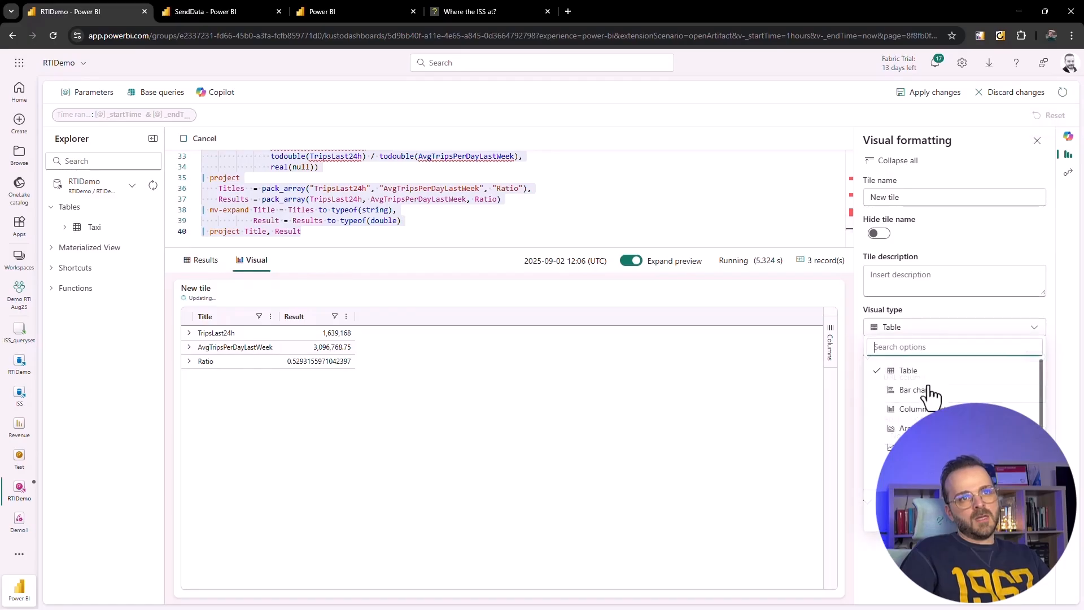
pyautogui.click(921, 486)
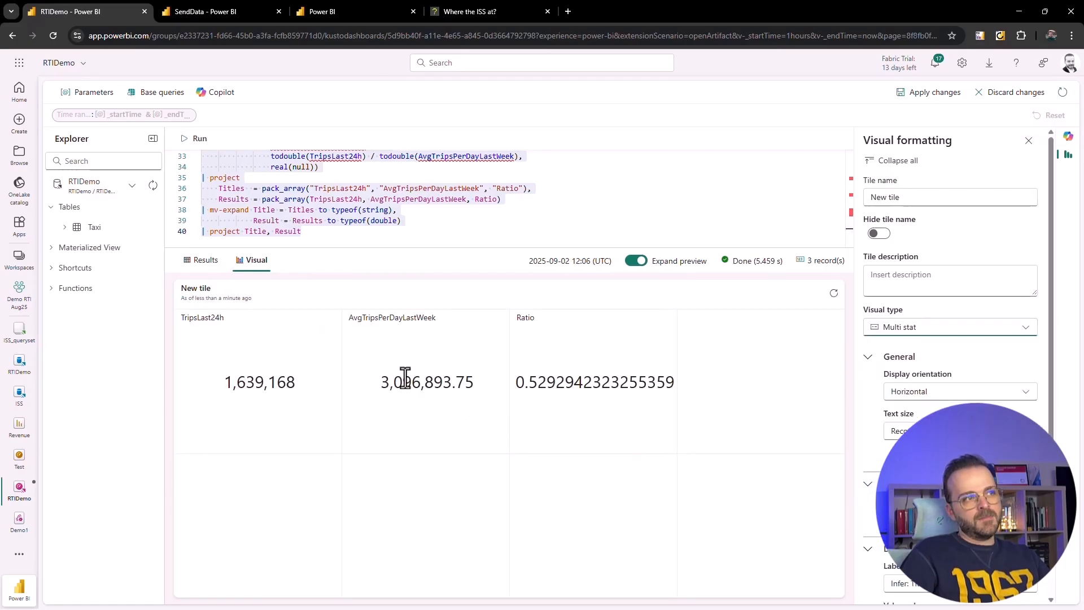
pyautogui.click(929, 95)
pyautogui.moveTo(606, 309); pyautogui.dragTo(761, 334)
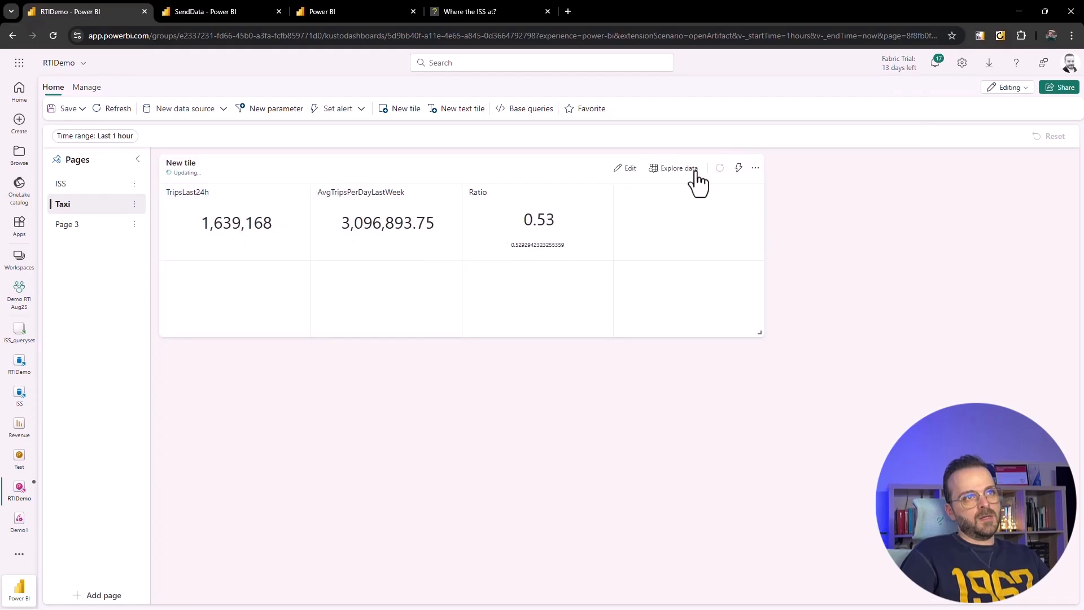
# Set the Multi stat tile's slot configuration to 3 columns x 1 row, apply the changes, and refresh the tile.
pyautogui.click(628, 169)
pyautogui.scroll(-3, 960, 399)
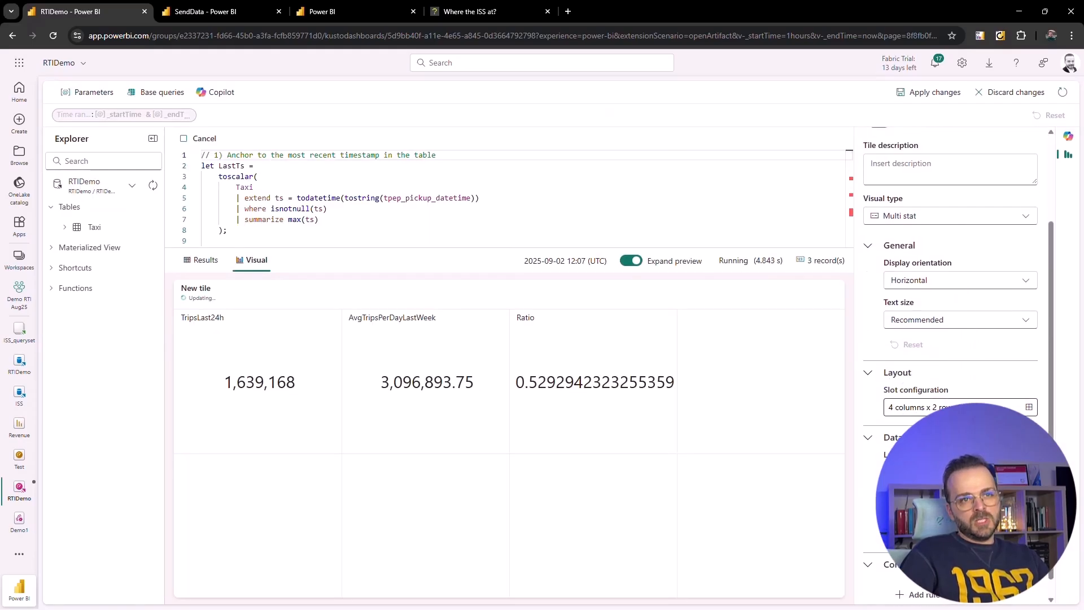
pyautogui.click(959, 405)
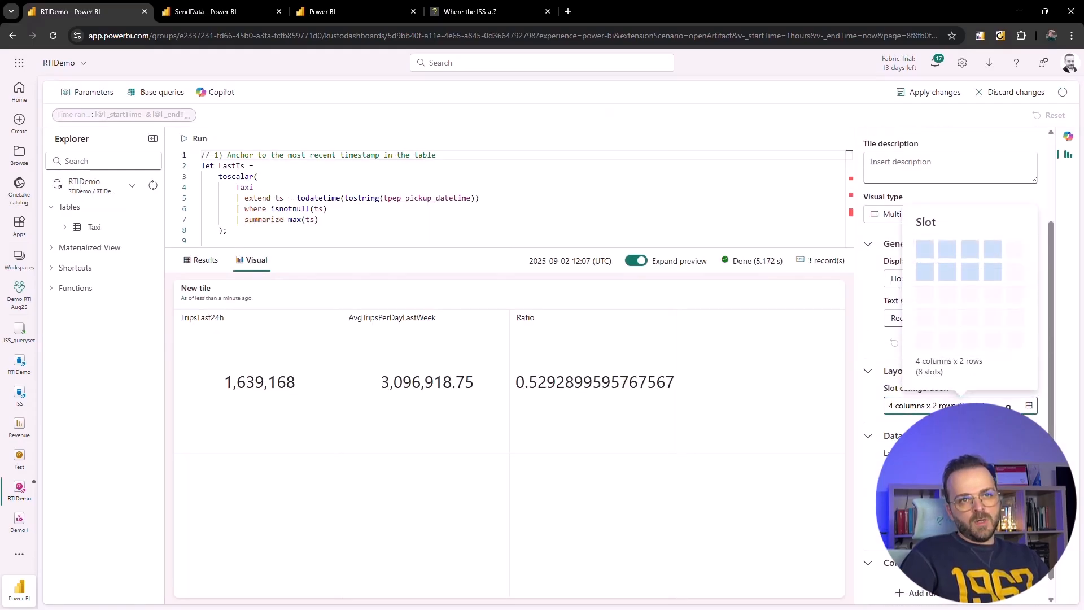
pyautogui.click(969, 250)
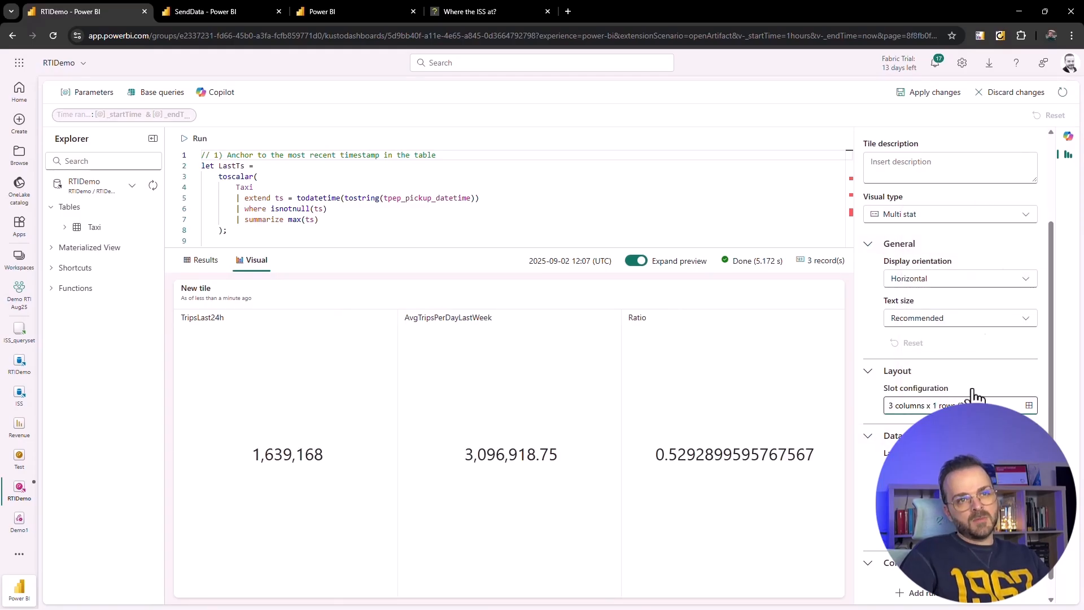
pyautogui.click(942, 101)
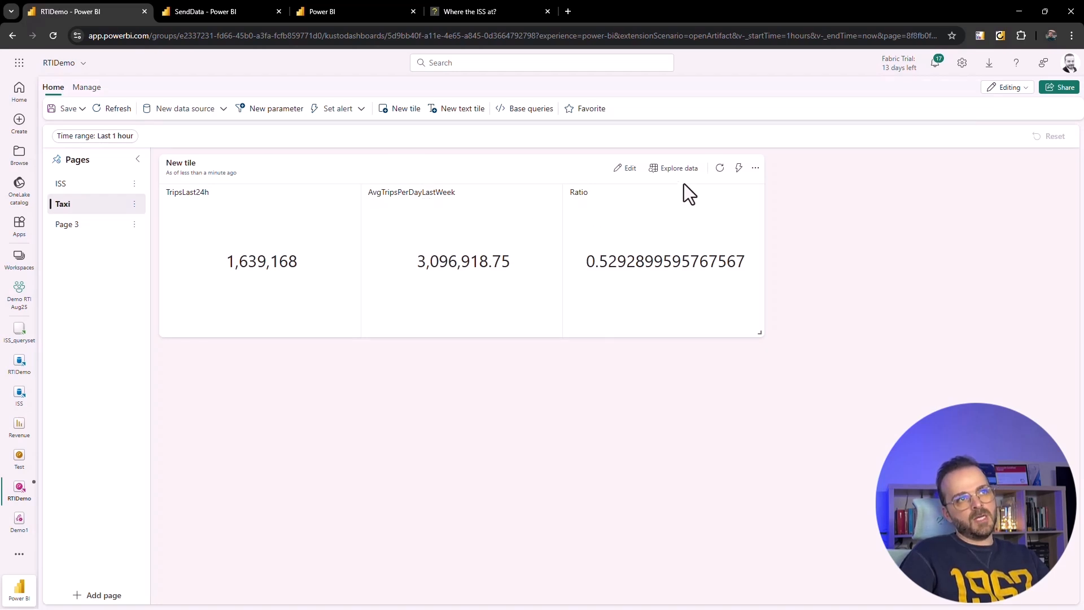
pyautogui.click(721, 171)
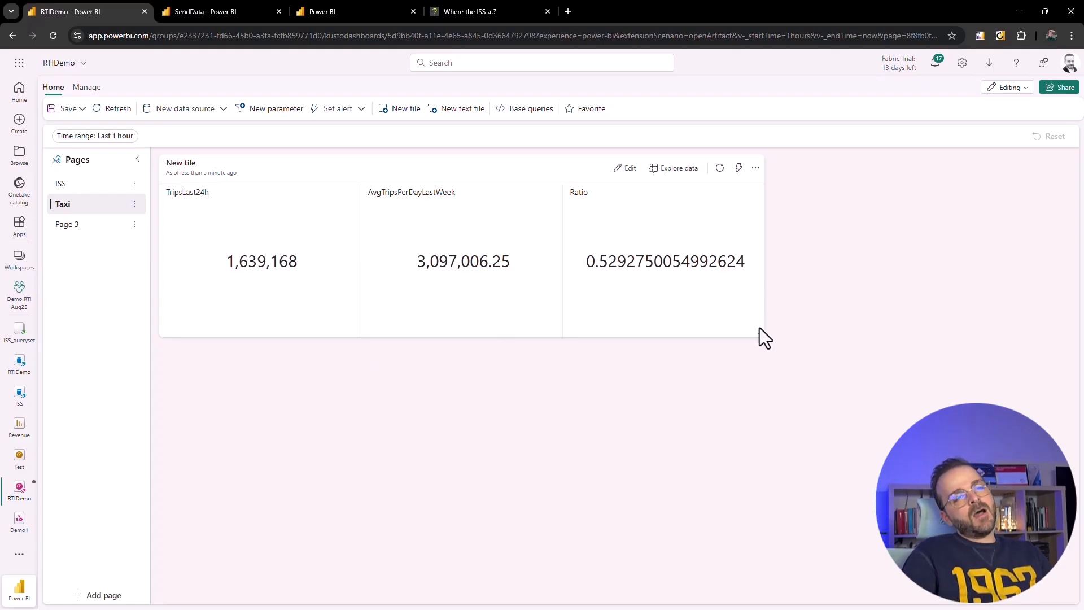
# Edit the Multi stat tile on the Taxi page and add a conditional formatting rule with the condition Infer >= 1.
pyautogui.click(626, 168)
pyautogui.scroll(-3, 906, 316)
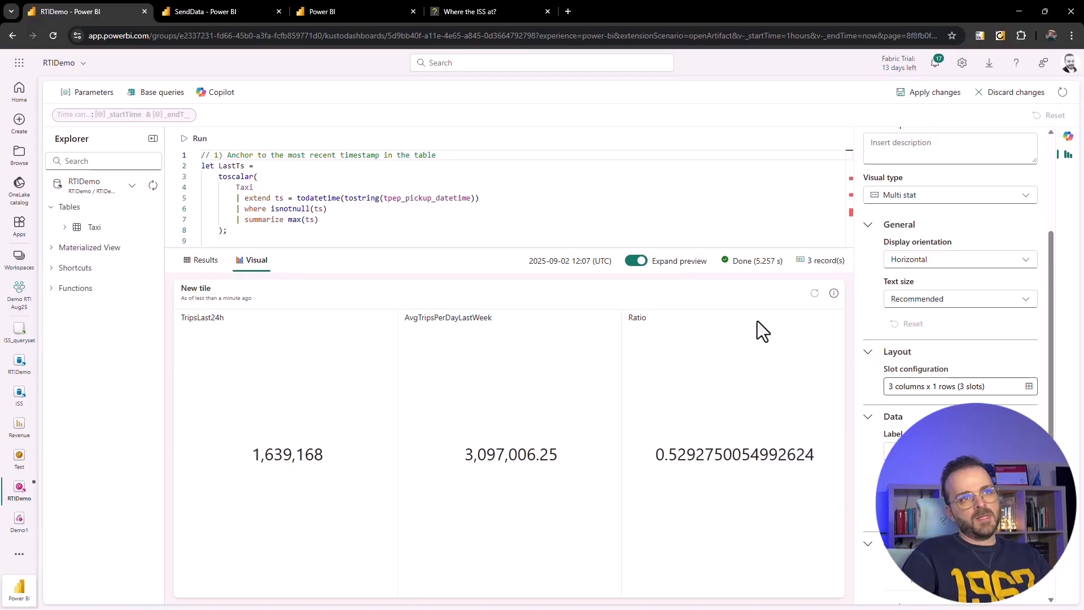
pyautogui.scroll(-1, 900, 573)
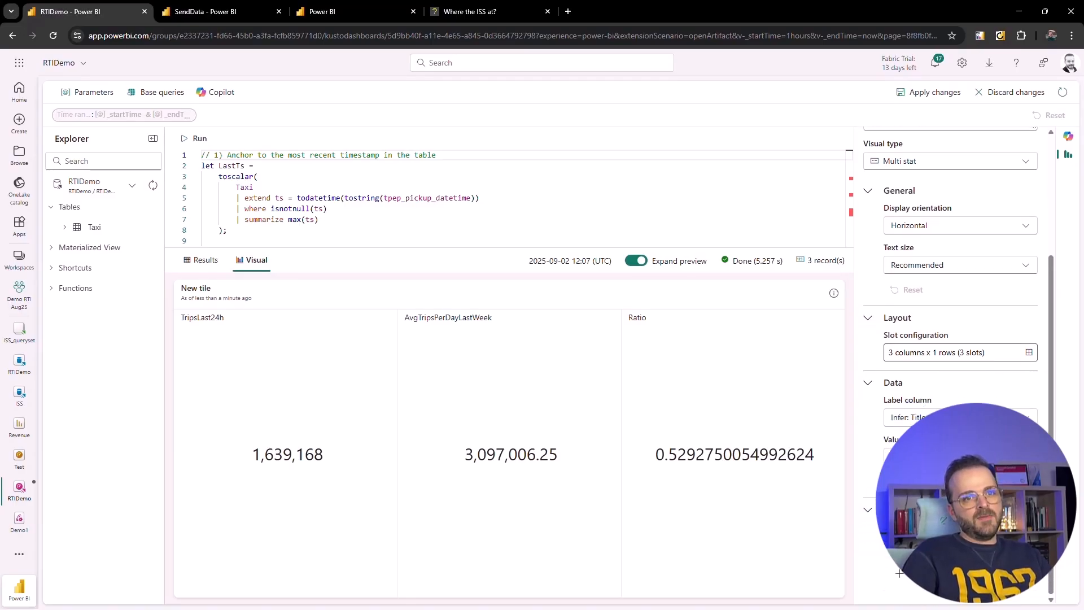
pyautogui.click(899, 573)
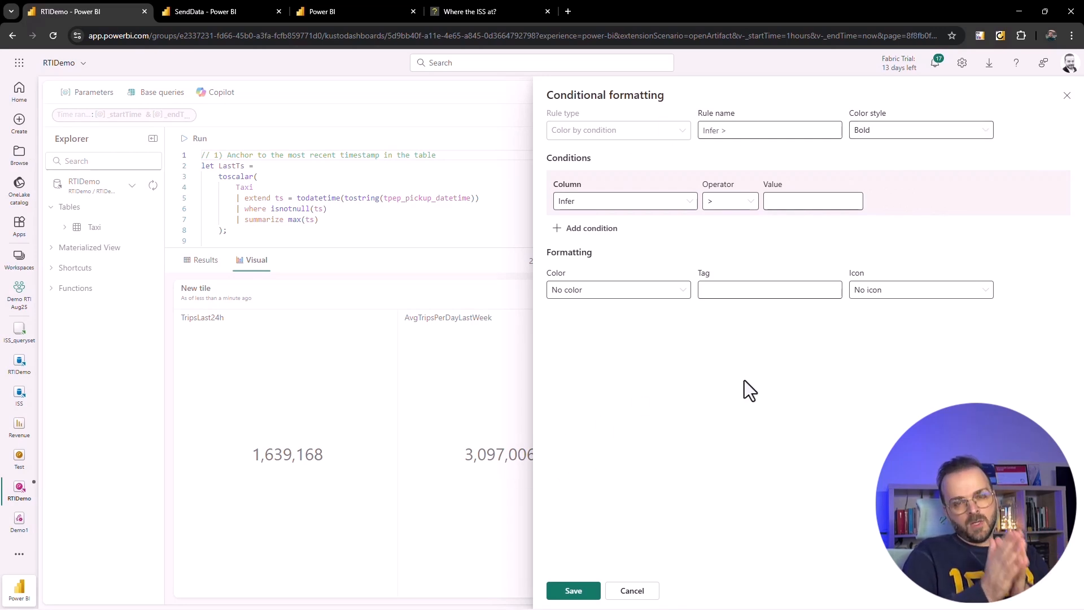
pyautogui.click(624, 207)
pyautogui.click(722, 207)
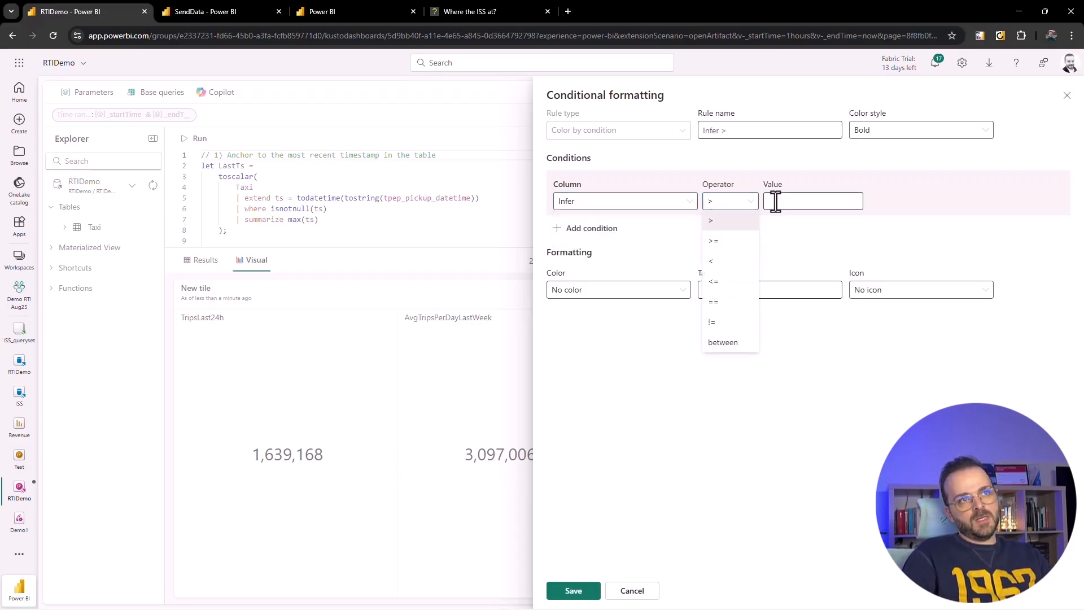
pyautogui.click(745, 225)
pyautogui.click(800, 208)
pyautogui.write('2')
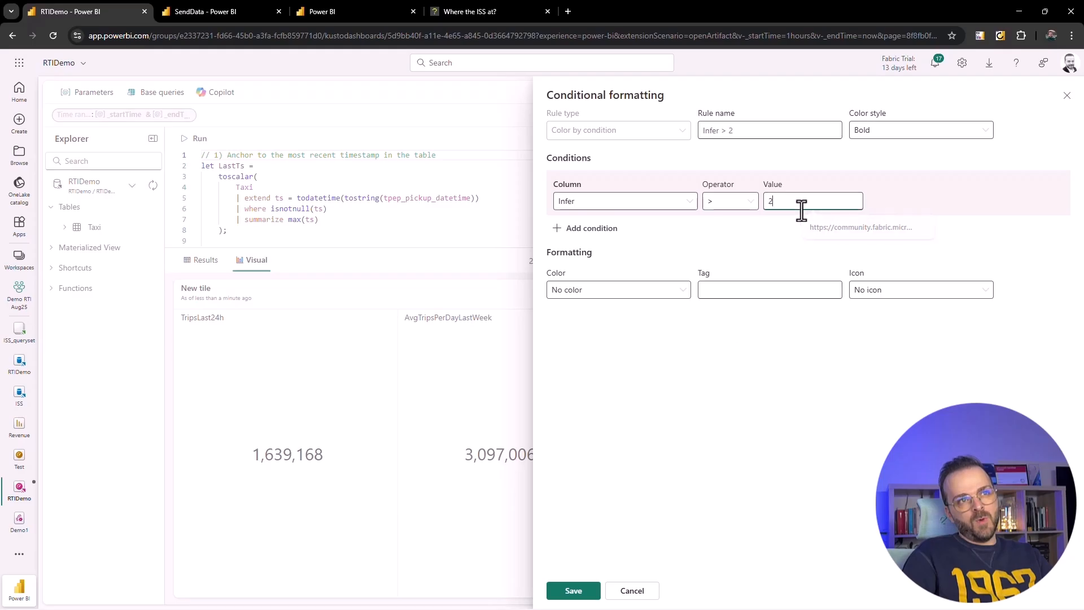
pyautogui.press('BackSpace')
pyautogui.write('1')
pyautogui.click(745, 204)
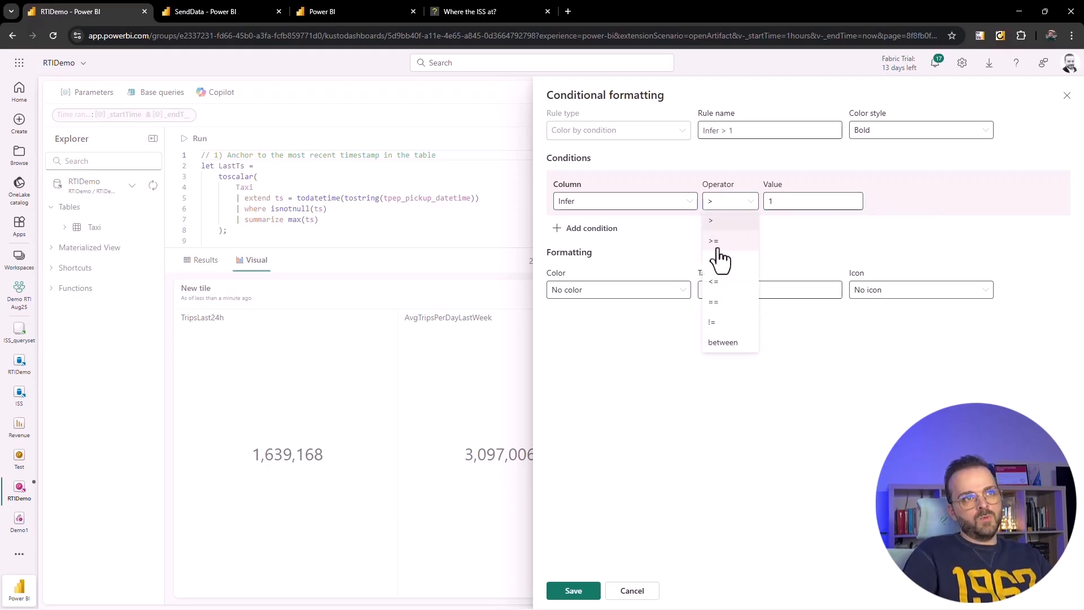
pyautogui.click(716, 255)
# Set the rule's color to Green and save the conditional formatting.
pyautogui.click(602, 295)
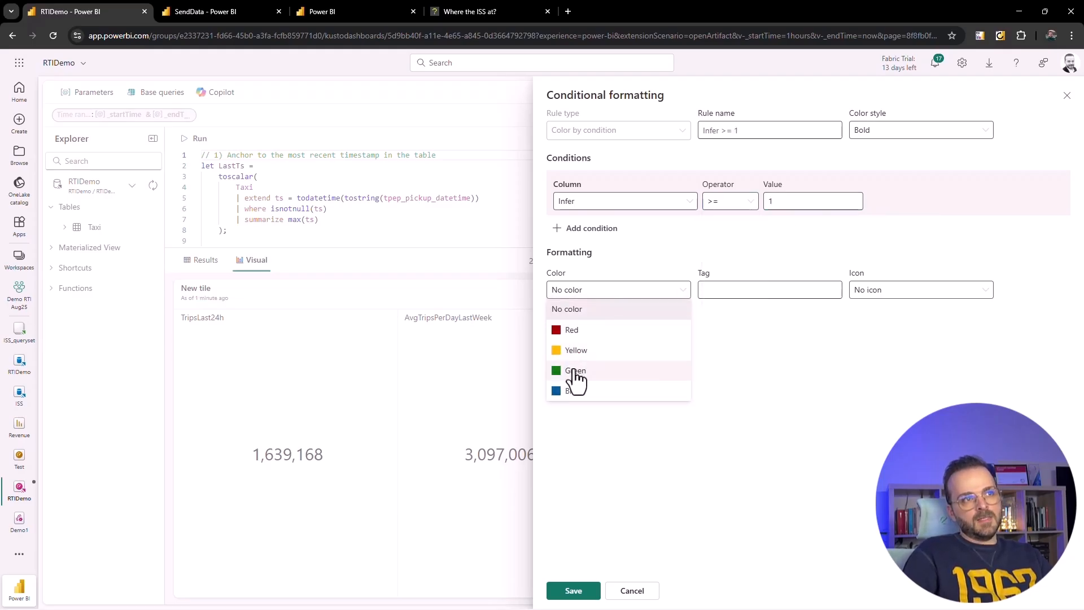
pyautogui.click(573, 370)
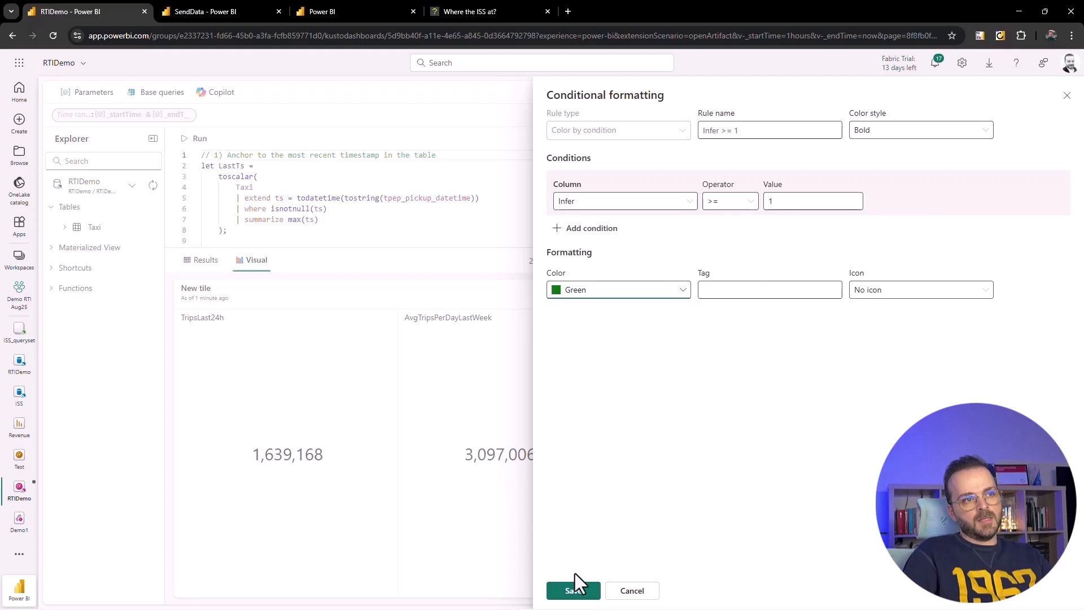
pyautogui.click(574, 589)
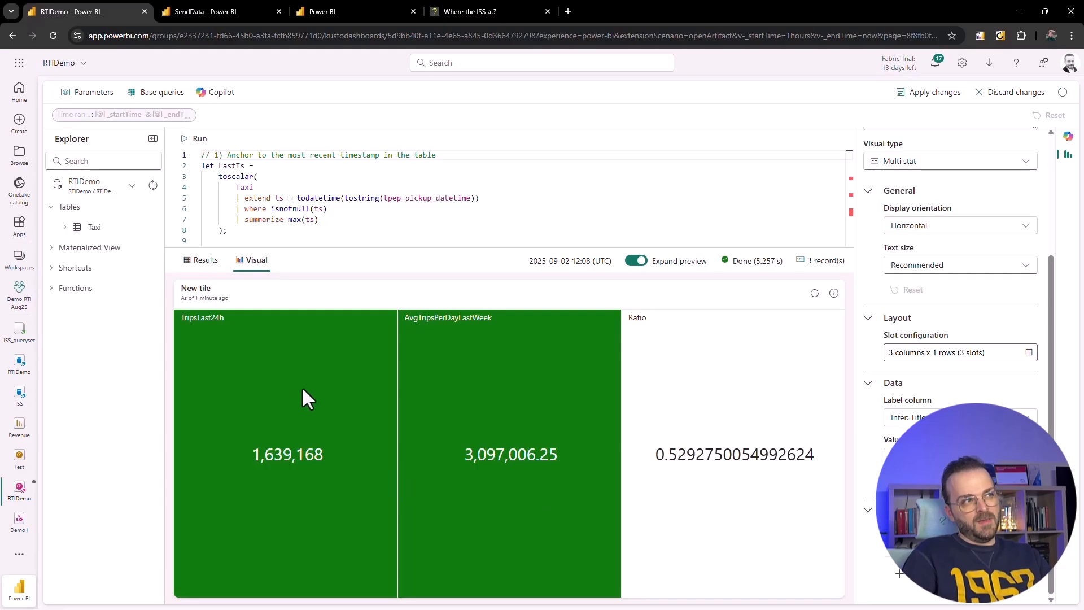
# Remove Ratio from the Titles and Results pack_array lists in the trip metrics query and run it.
pyautogui.click(201, 260)
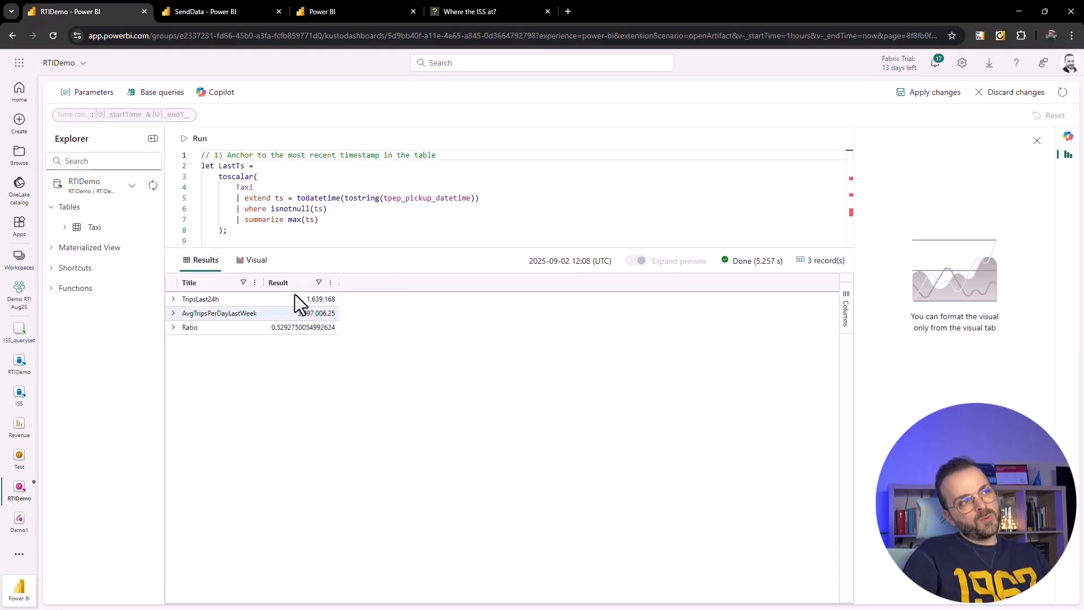
pyautogui.click(257, 261)
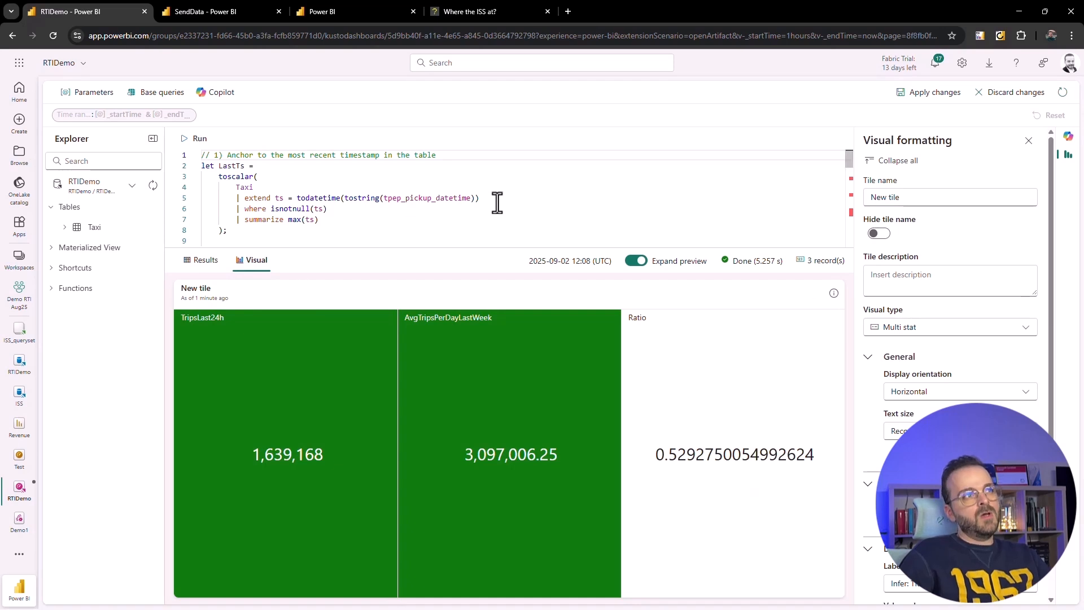
pyautogui.scroll(-4, 440, 201)
pyautogui.scroll(-5, 471, 211)
pyautogui.scroll(1, 472, 210)
pyautogui.doubleClick(486, 175)
pyautogui.press('BackSpace')
pyautogui.press('BackSpace')
pyautogui.press('BackSpace')
pyautogui.doubleClick(504, 164)
pyautogui.press('BackSpace')
pyautogui.press('BackSpace')
pyautogui.click(199, 139)
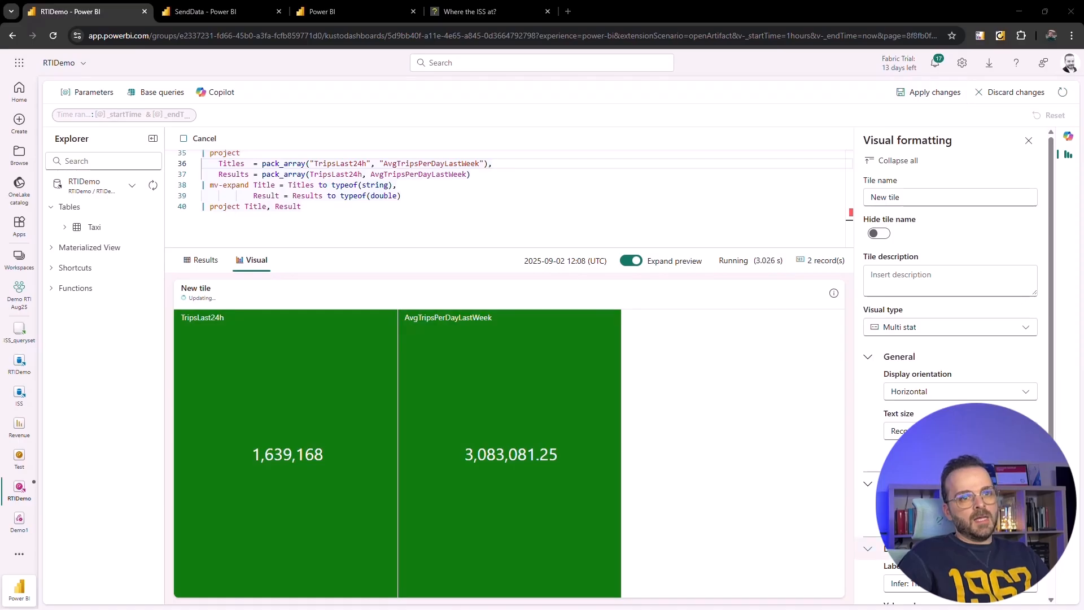
# Remove the tile's green formatting rule, apply the changes, and shrink the Multi stat tile on the Taxi page.
pyautogui.scroll(-3, 899, 572)
pyautogui.scroll(3, 951, 216)
pyautogui.click(933, 93)
pyautogui.moveTo(758, 332); pyautogui.dragTo(487, 310)
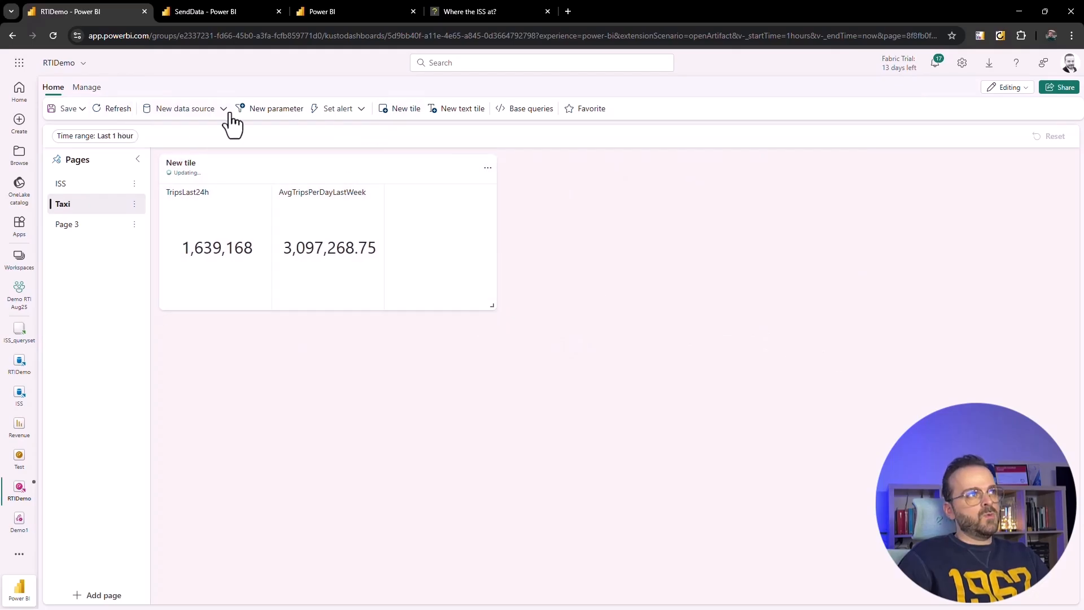
# Create a new tile on the Taxi page and paste the full trip metrics KQL into its query.
pyautogui.click(389, 111)
pyautogui.click(343, 198)
pyautogui.hotkey('ctrl', 'a')
pyautogui.hotkey('ctrl', 'v')
pyautogui.scroll(-15, 463, 209)
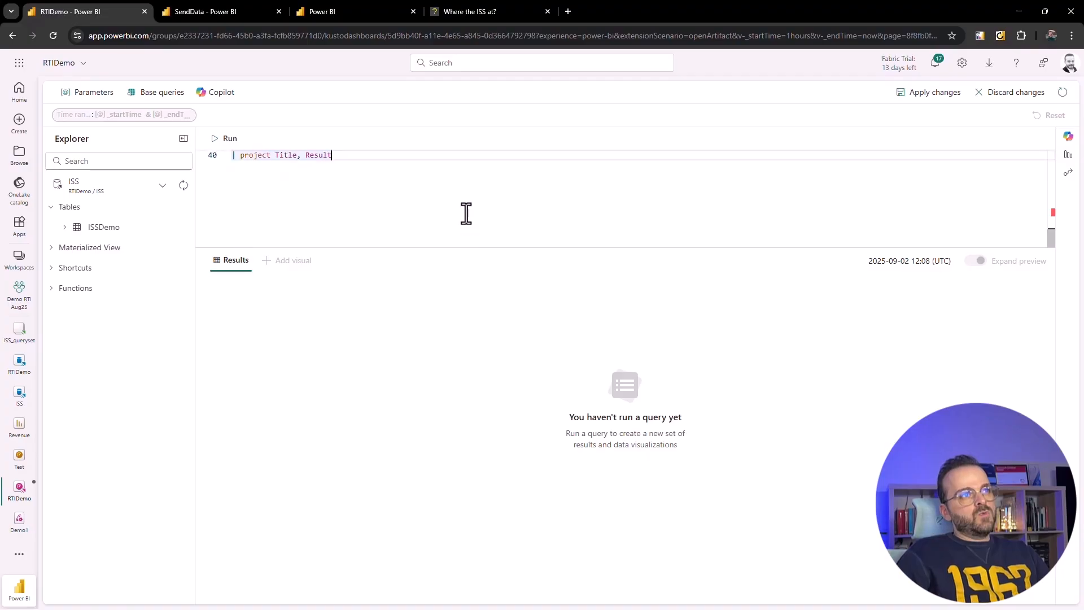
# Reduce the Titles and Results pack_array lists to only Ratio and run the query.
pyautogui.scroll(3, 464, 221)
pyautogui.moveTo(501, 207); pyautogui.dragTo(336, 210)
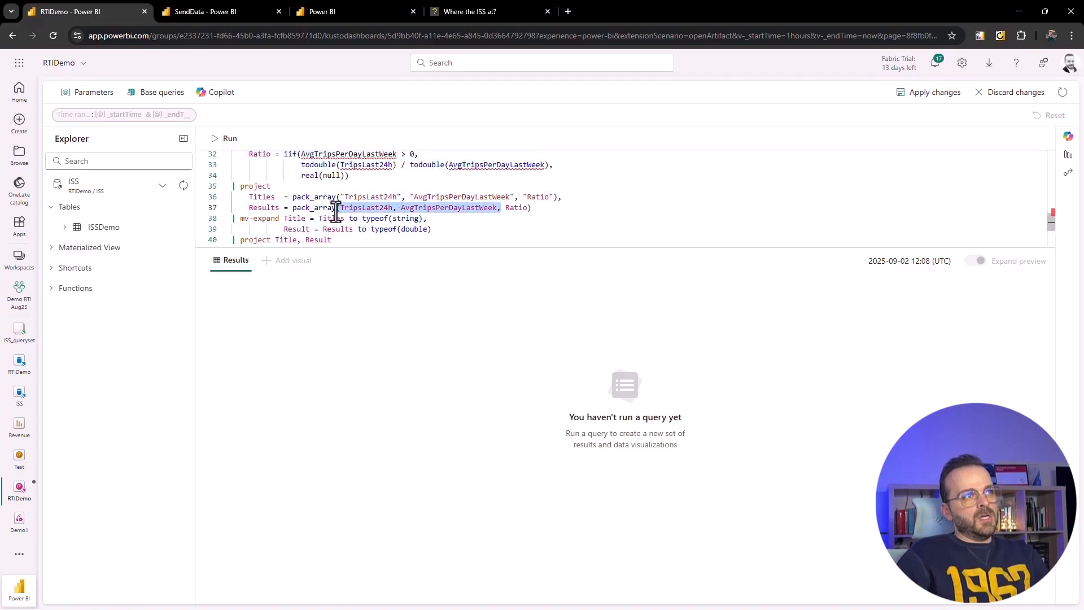
pyautogui.press('BackSpace')
pyautogui.moveTo(520, 201); pyautogui.dragTo(341, 198)
pyautogui.press('BackSpace')
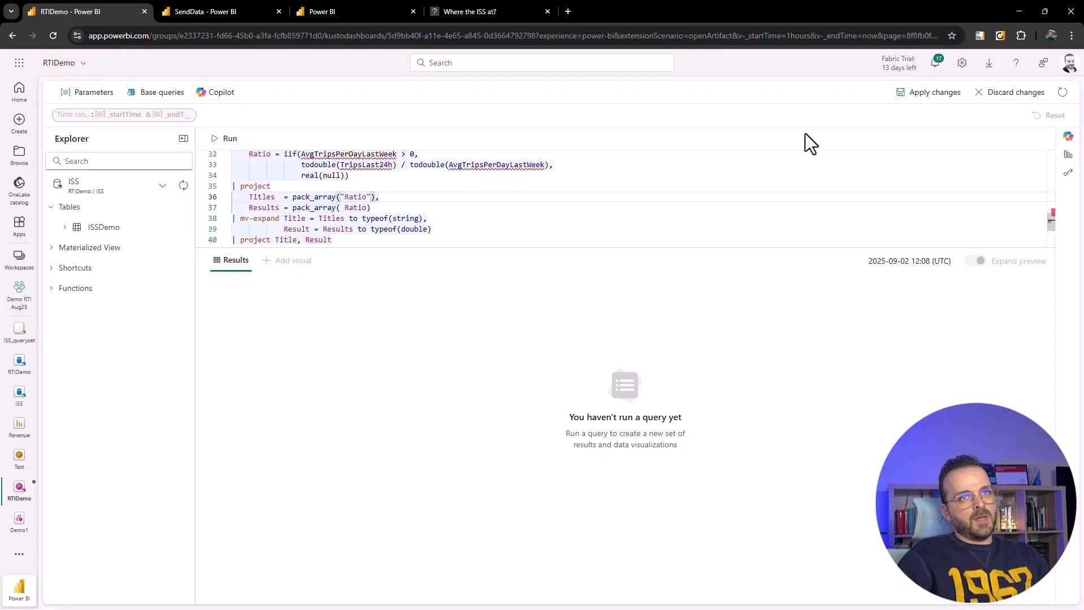
pyautogui.click(228, 139)
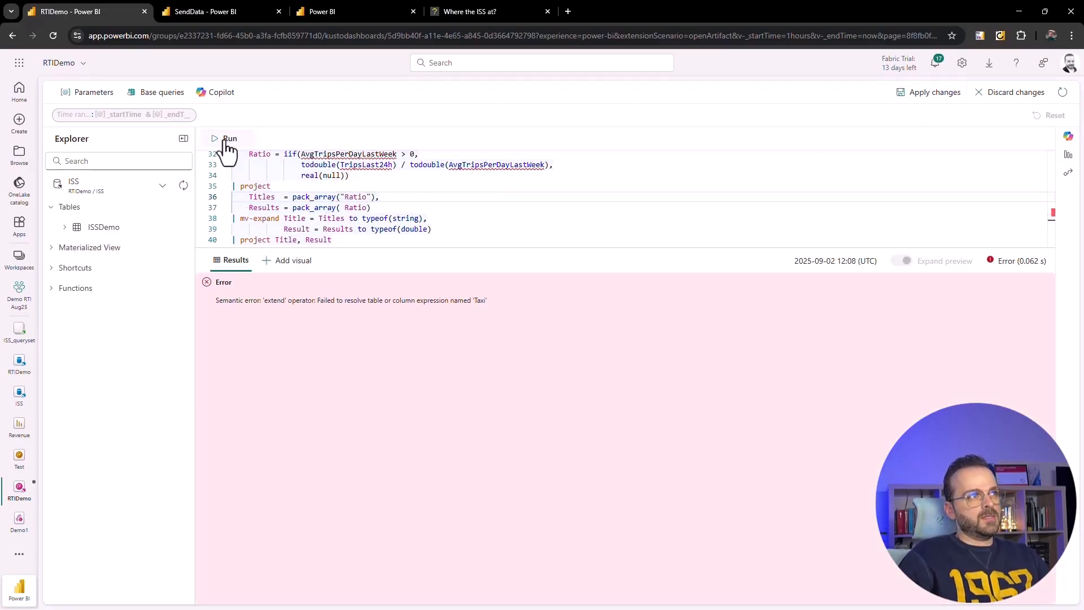
pyautogui.scroll(-3, 445, 230)
pyautogui.scroll(5, 456, 207)
# Switch the new tile's data source to RTIDemo, keep the Ratio-only query, and run it.
pyautogui.click(85, 186)
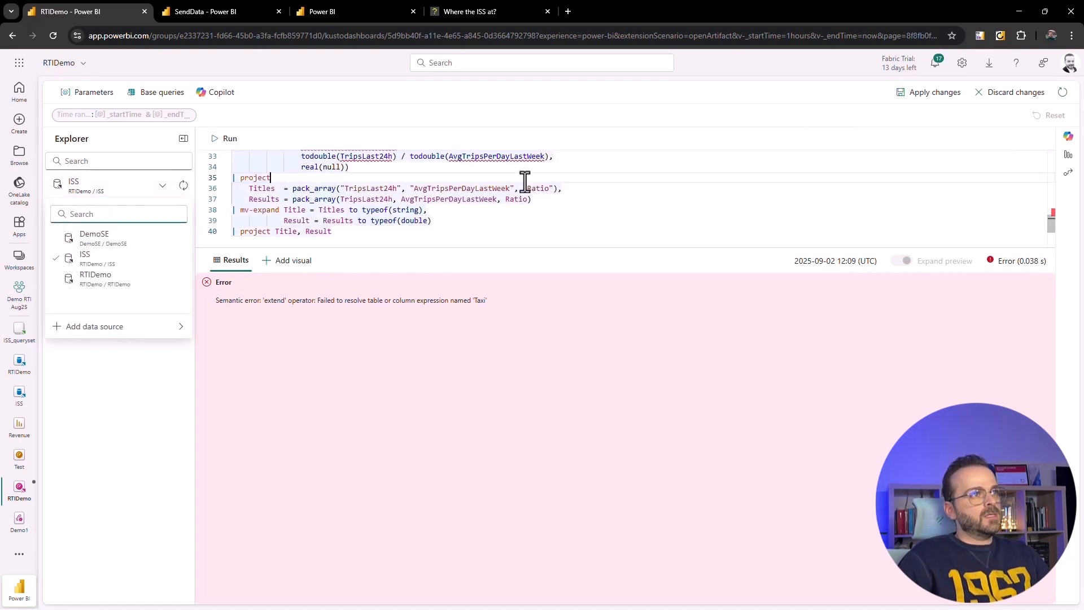
pyautogui.click(525, 182)
pyautogui.hotkey('ctrl', 'z')
pyautogui.click(91, 193)
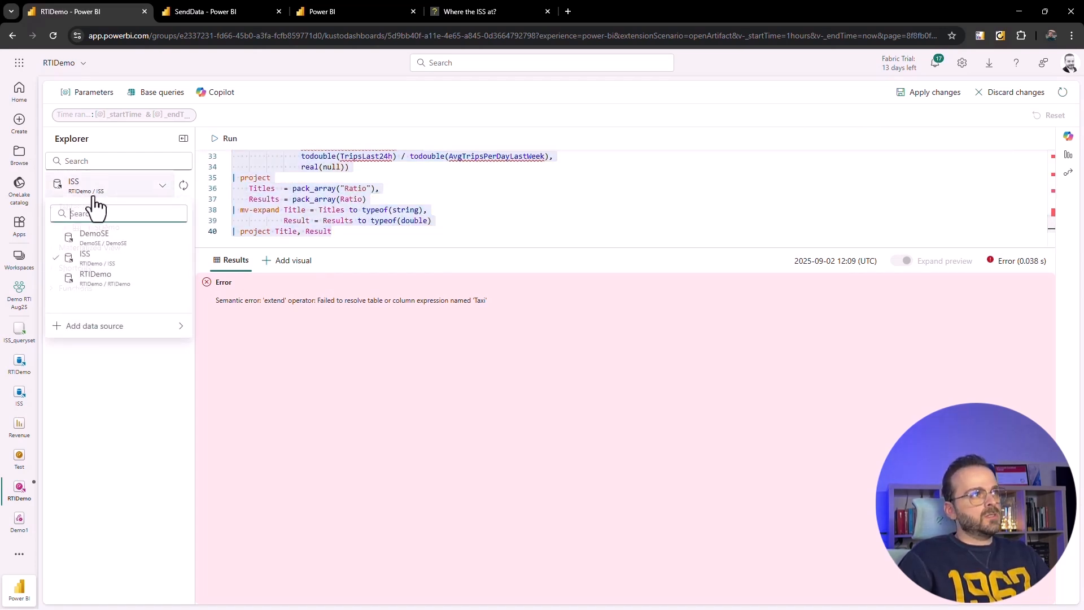
pyautogui.click(88, 279)
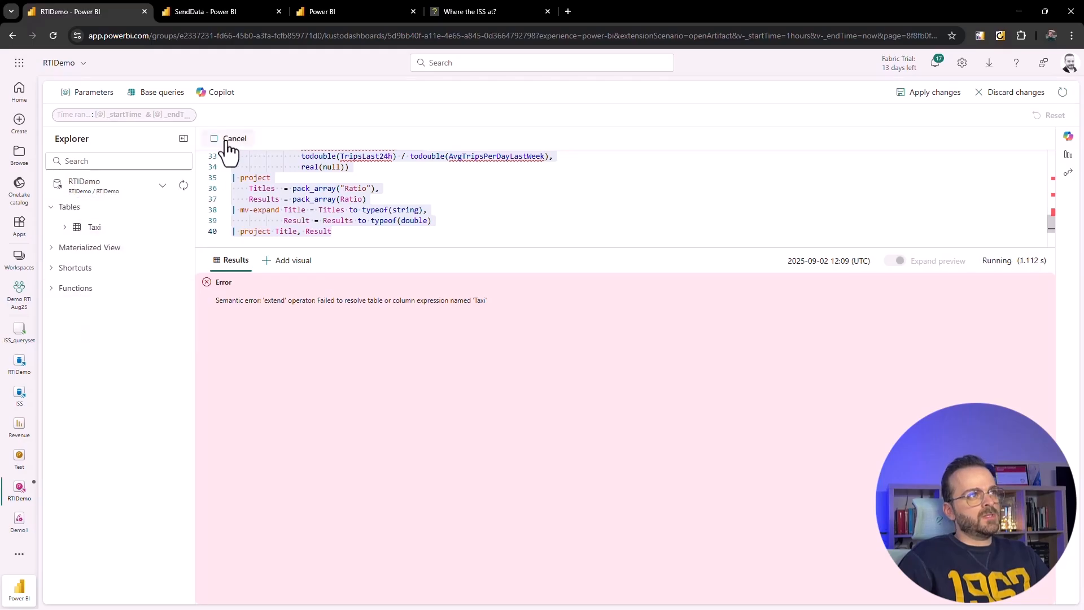
pyautogui.click(244, 176)
pyautogui.click(229, 141)
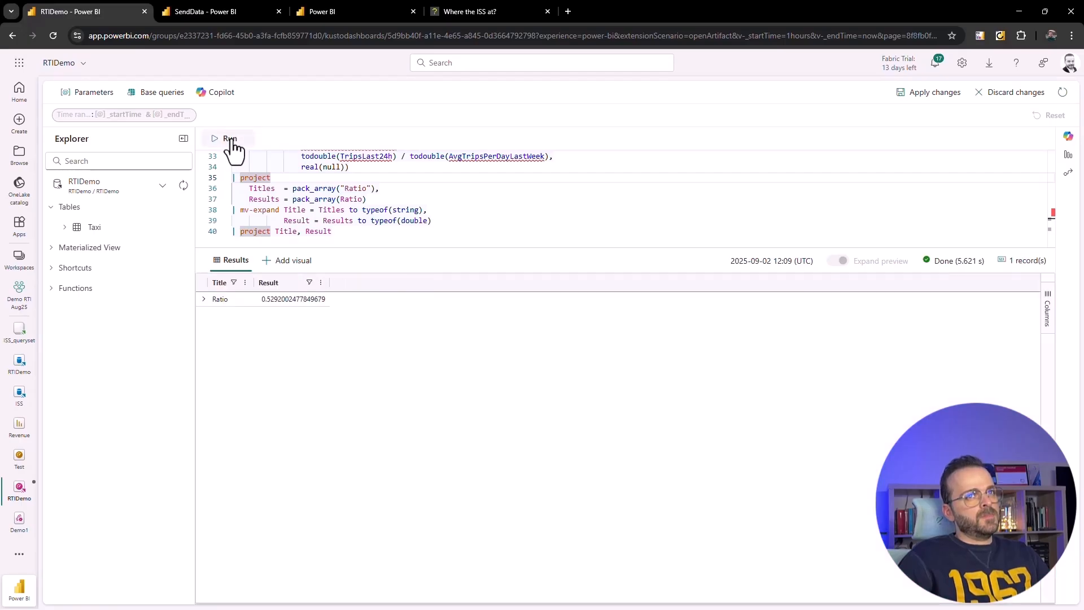
# Add a visual for the Ratio result and set its visual type to Stat.
pyautogui.click(303, 270)
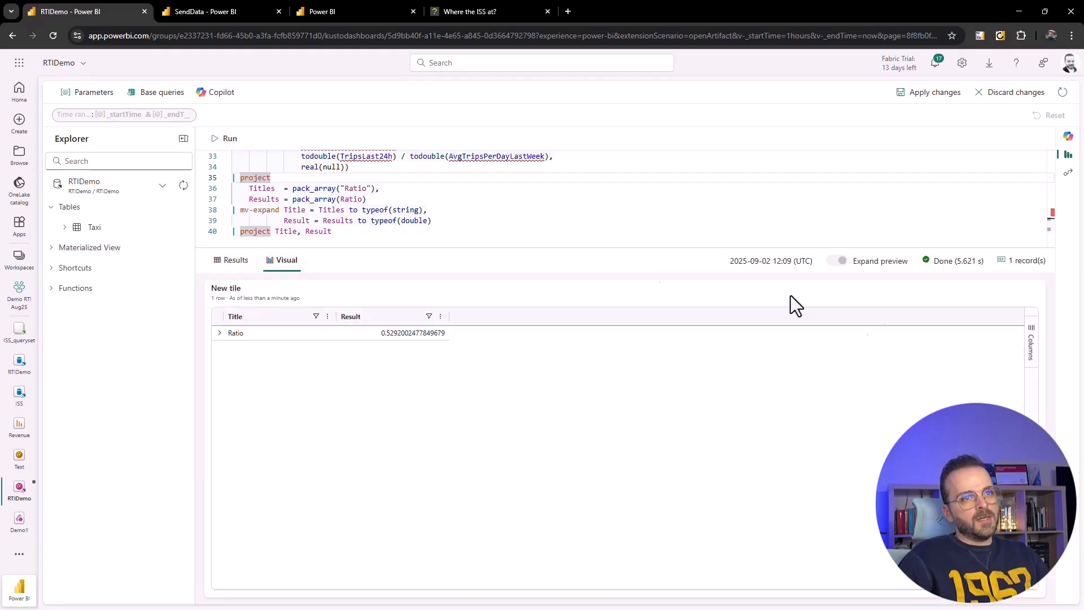
pyautogui.click(929, 330)
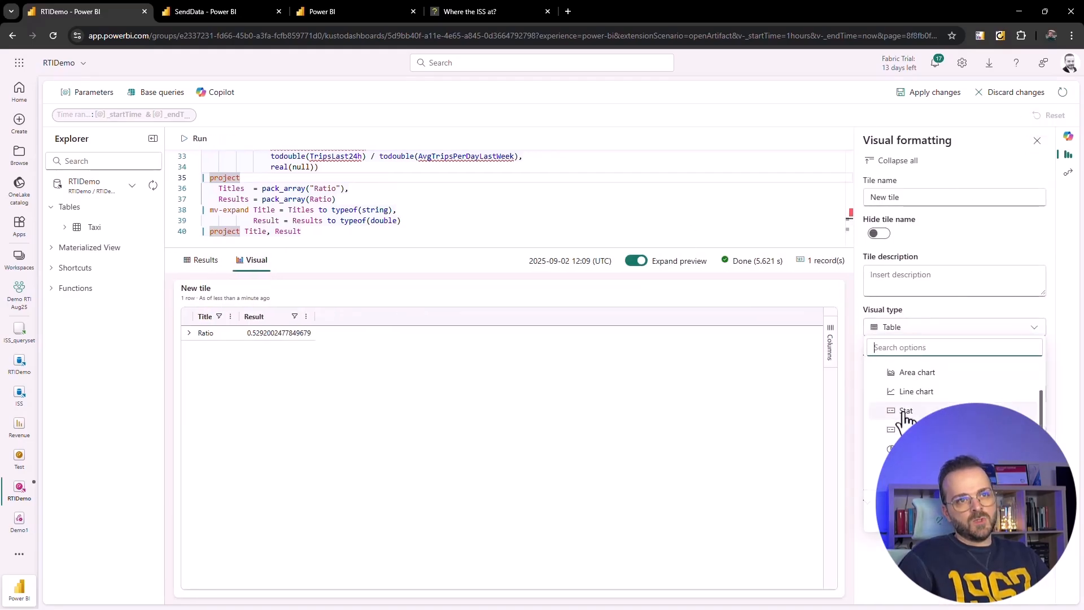
pyautogui.click(896, 421)
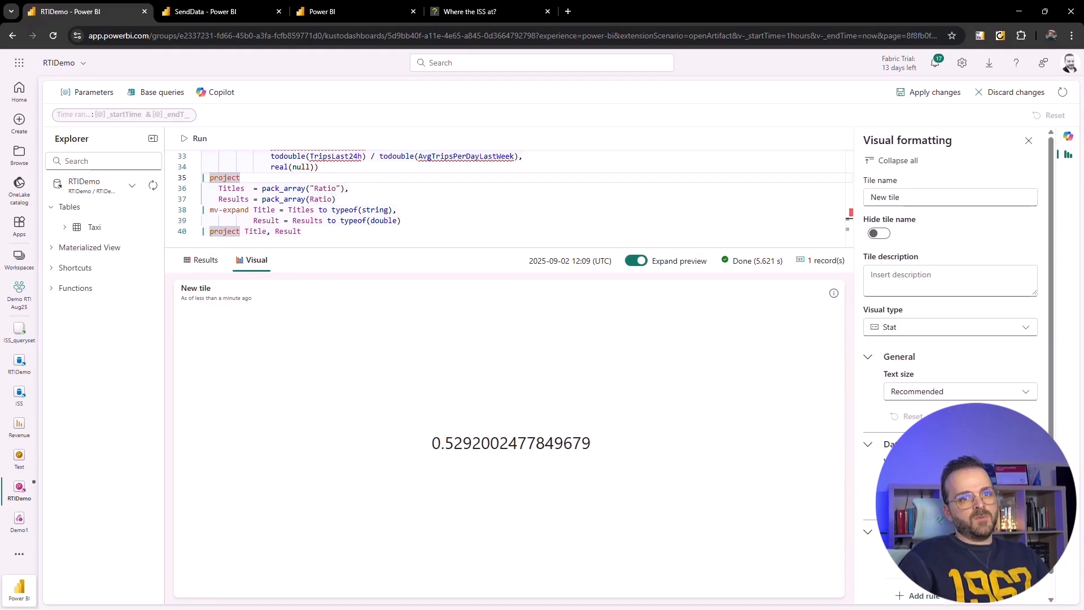
# Add a conditional formatting rule to the Ratio stat that colors values >= 1 Green, and save it.
pyautogui.click(916, 596)
pyautogui.click(737, 236)
pyautogui.write('1')
pyautogui.click(665, 293)
pyautogui.click(592, 370)
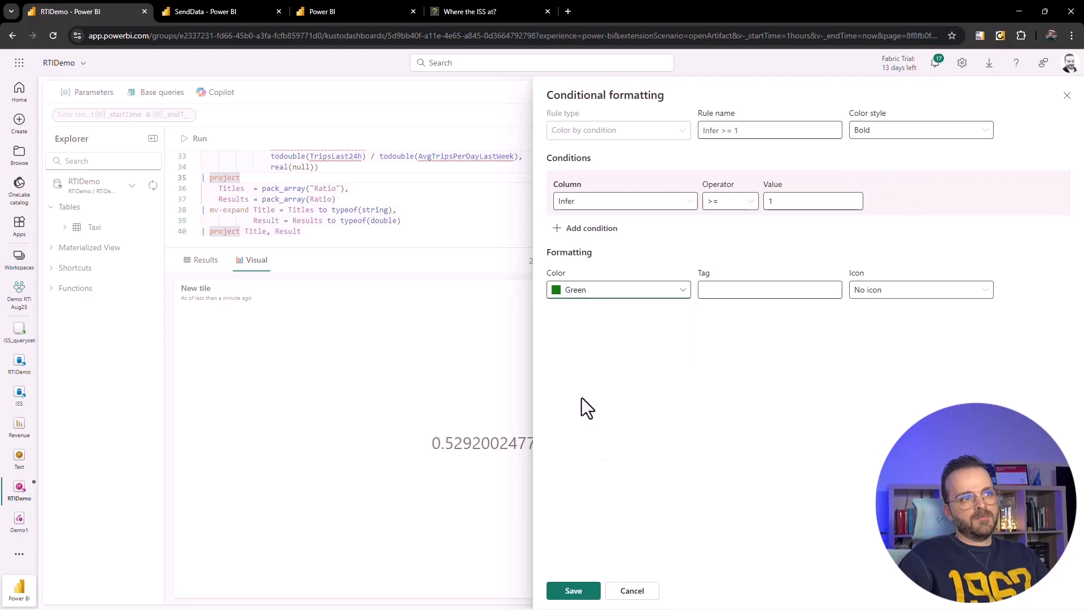
pyautogui.click(573, 591)
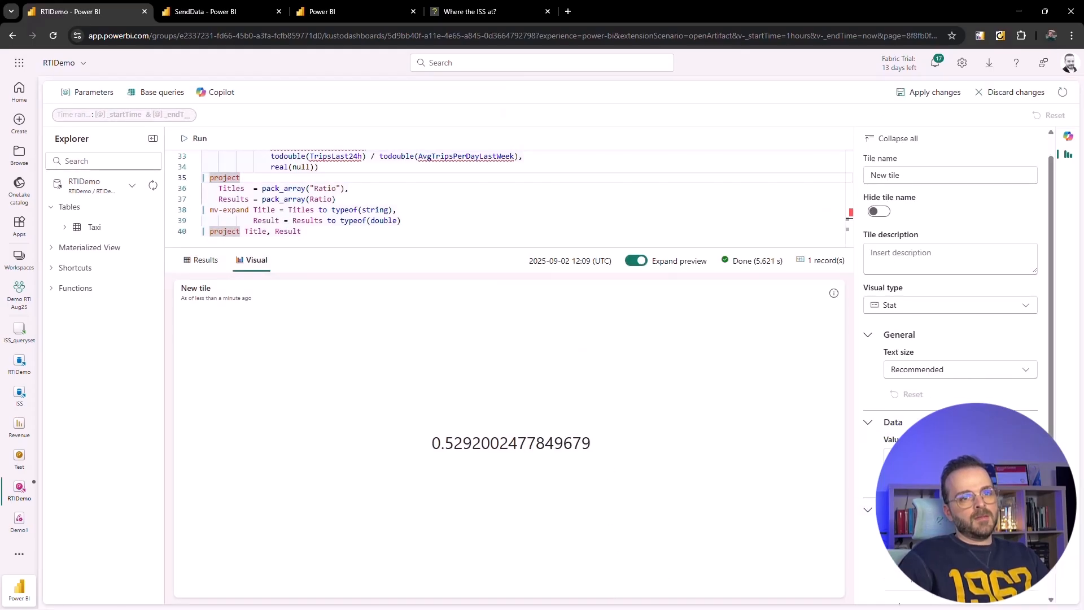
# Start a second conditional formatting rule for the Ratio stat with the condition Infer < 1.
pyautogui.click(729, 202)
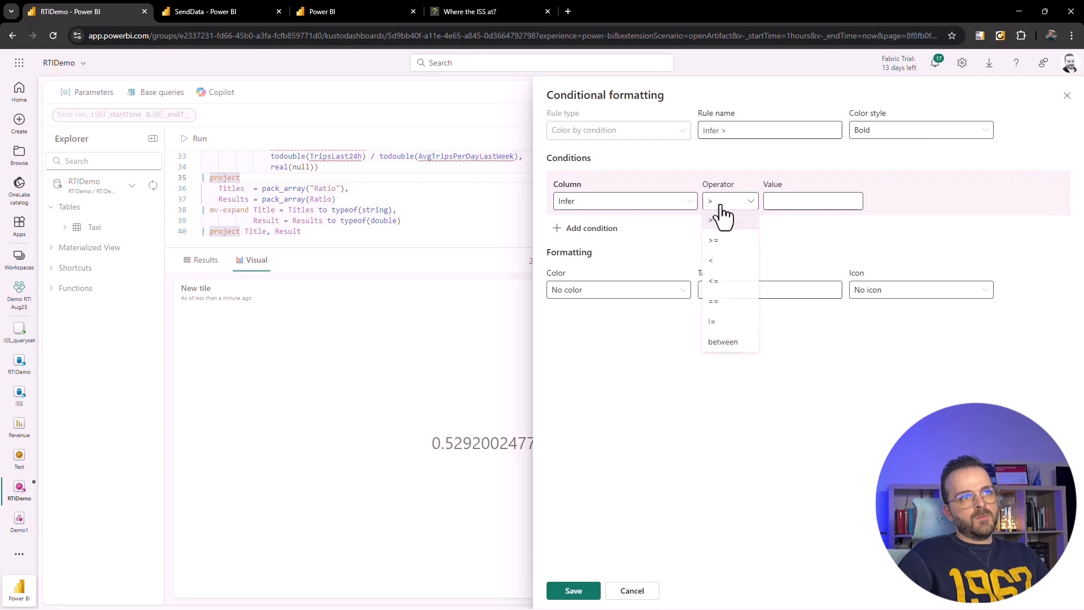
pyautogui.click(726, 219)
pyautogui.click(726, 203)
pyautogui.click(712, 261)
pyautogui.click(830, 201)
# Add an And condition of Infer > 0.5 to the second rule, color it Yellow, and save it.
pyautogui.click(607, 228)
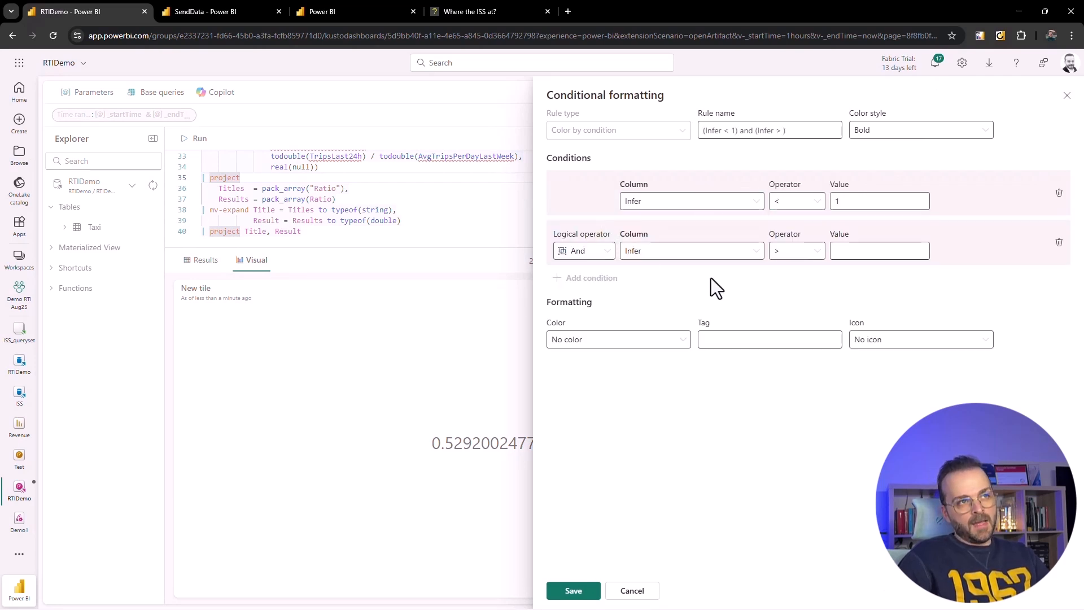
pyautogui.click(747, 252)
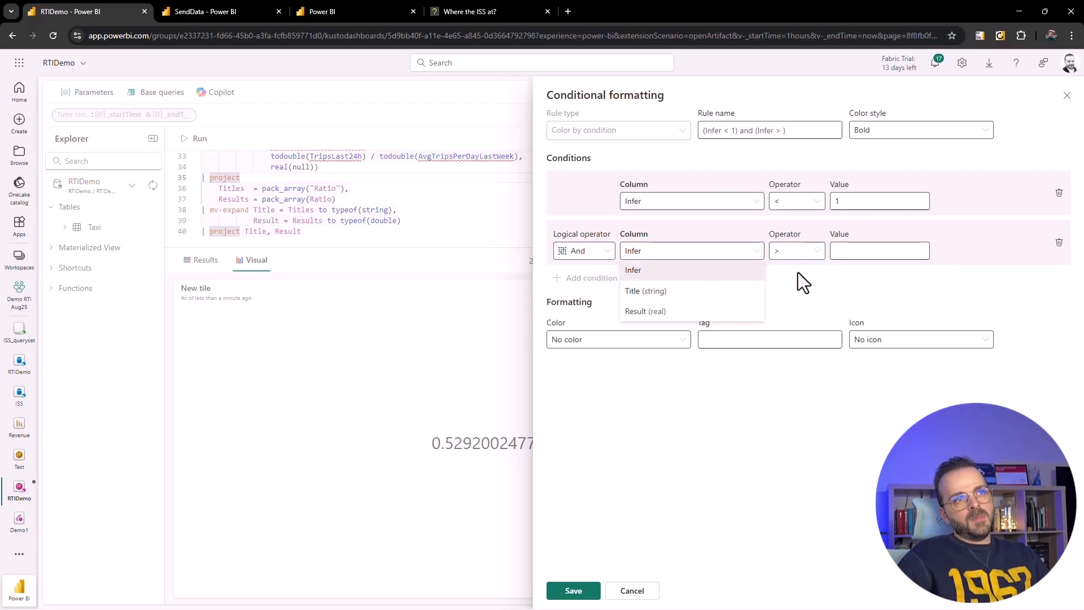
pyautogui.moveTo(794, 282); pyautogui.dragTo(830, 259)
pyautogui.click(853, 258)
pyautogui.write('0.5')
pyautogui.click(664, 340)
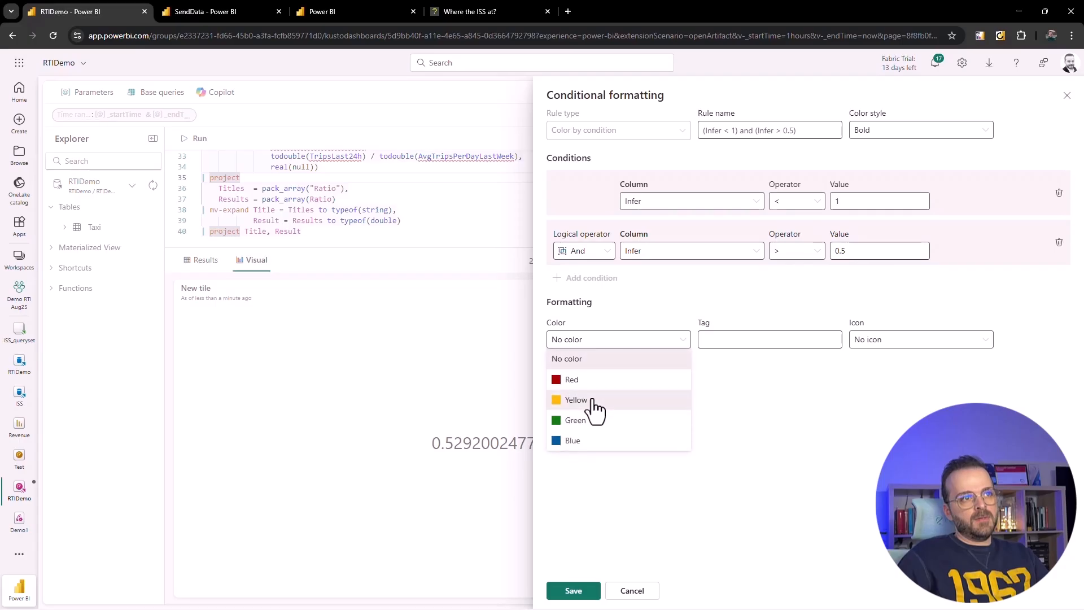
pyautogui.click(595, 411)
pyautogui.click(574, 588)
# Add a third conditional formatting rule to the Ratio stat that colors values with Infer < 0.5 Red, and save it.
pyautogui.scroll(-1, 909, 576)
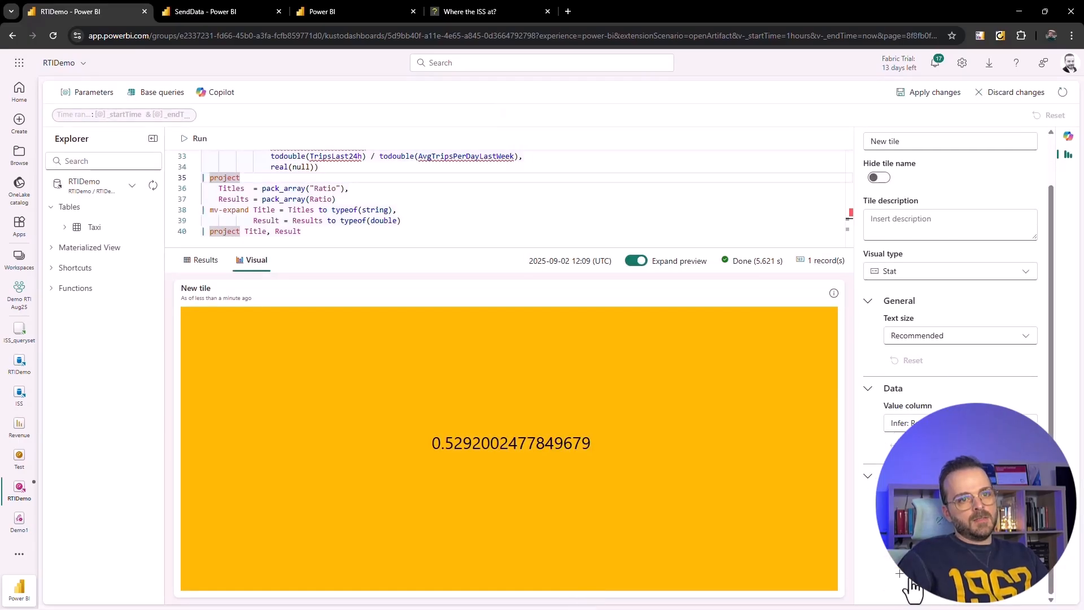
pyautogui.click(1010, 586)
pyautogui.click(737, 202)
pyautogui.click(716, 261)
pyautogui.click(783, 207)
pyautogui.write('0.5')
pyautogui.click(645, 291)
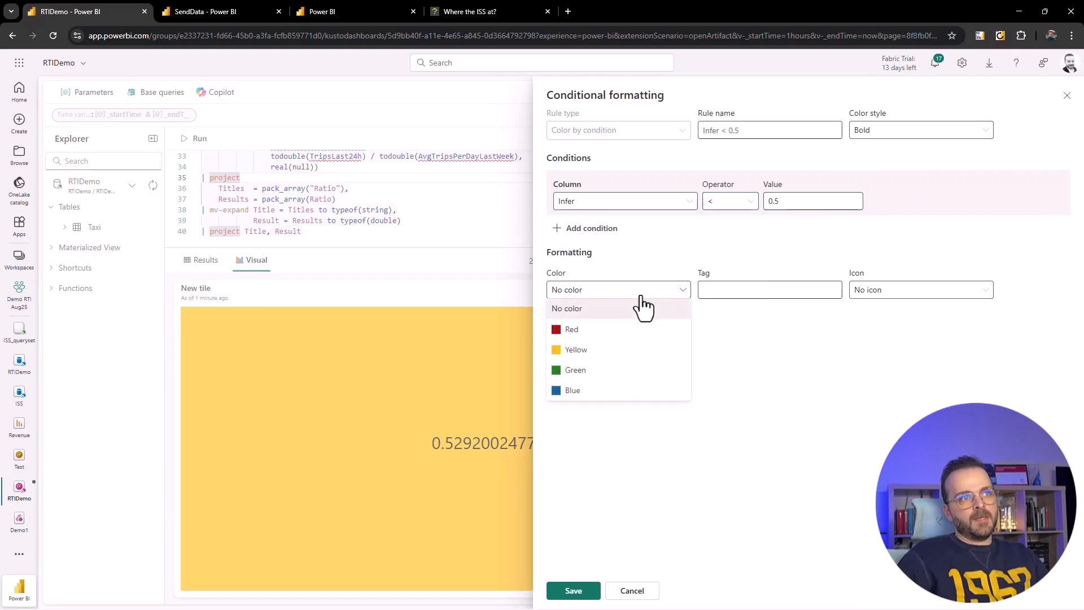
pyautogui.click(582, 330)
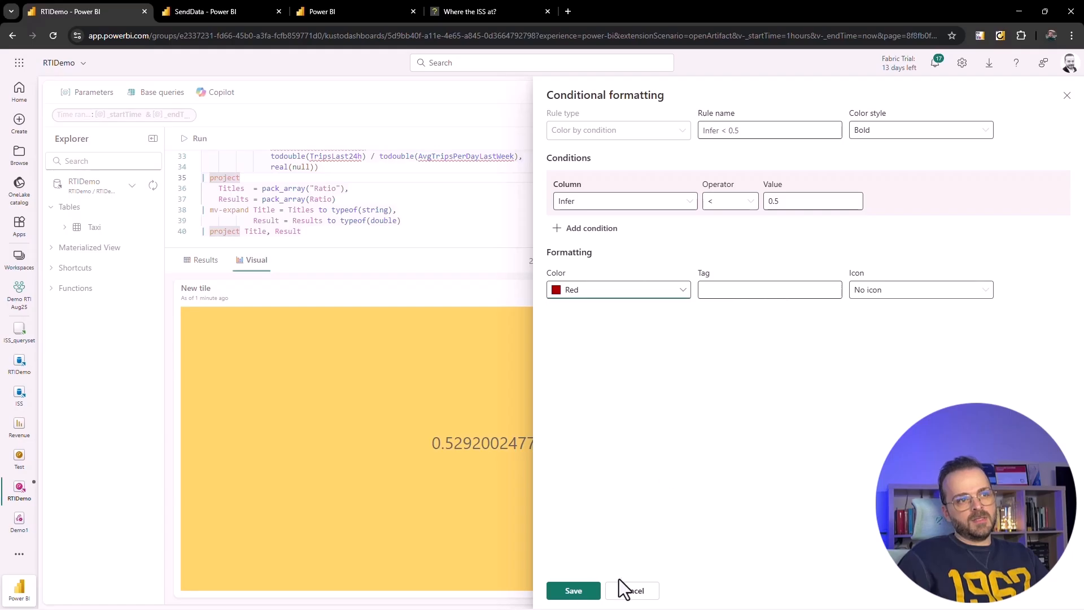
pyautogui.click(892, 291)
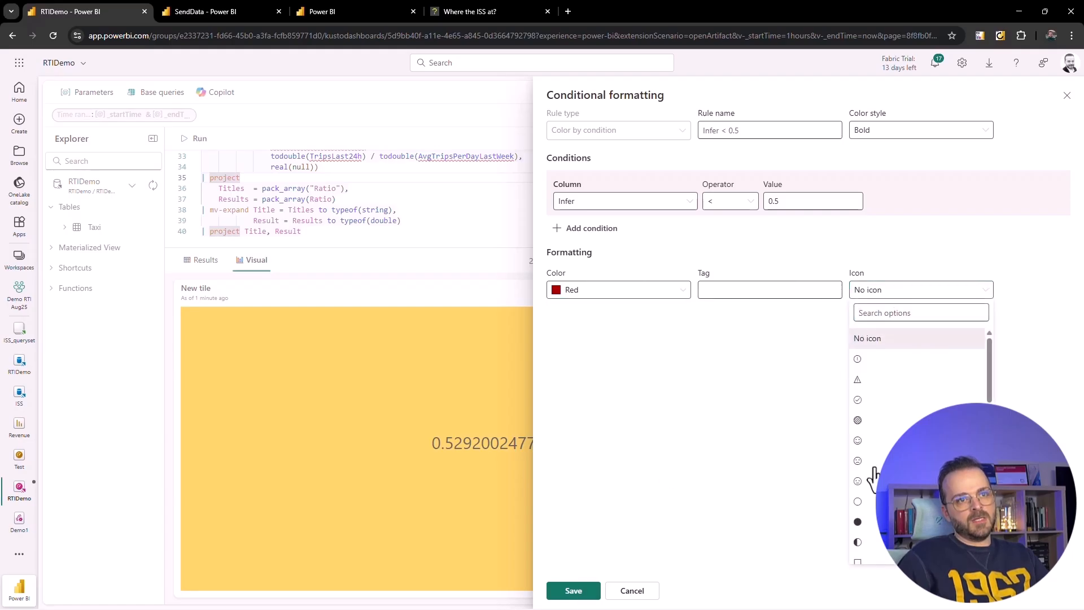
pyautogui.click(749, 475)
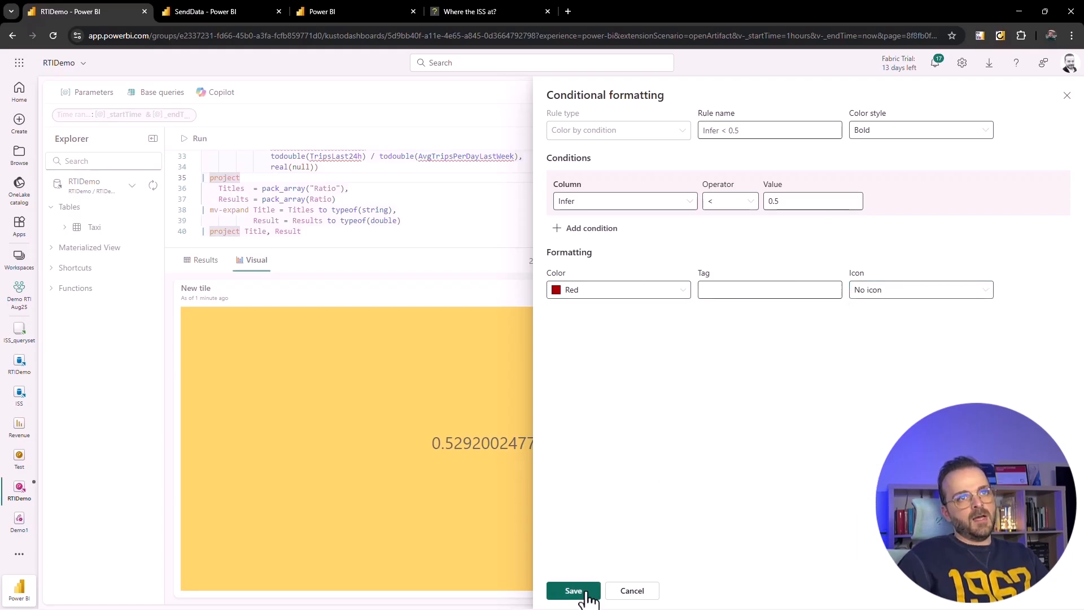
pyautogui.click(573, 591)
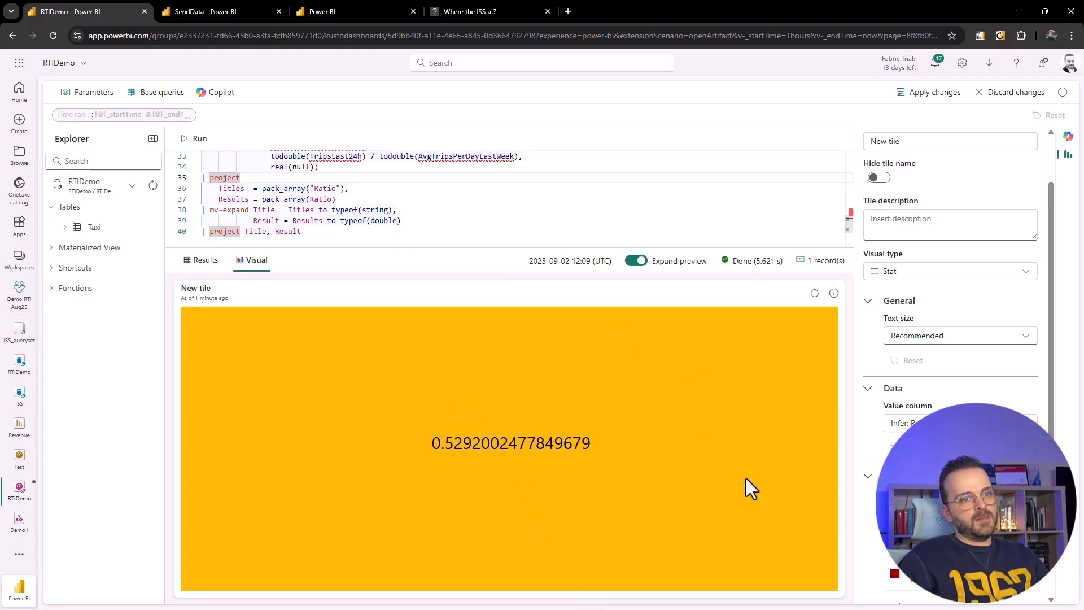
# Apply the changes to the Ratio tile, then make it wider and as tall as the neighboring trips tile on the Taxi page.
pyautogui.click(909, 94)
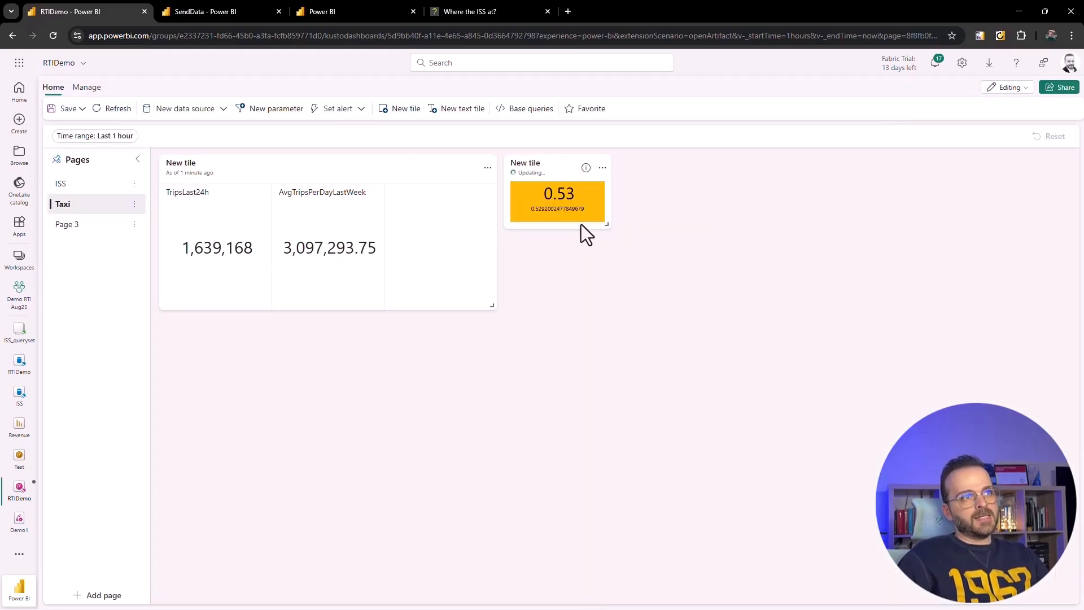
pyautogui.moveTo(609, 227); pyautogui.dragTo(611, 306)
pyautogui.moveTo(572, 242)
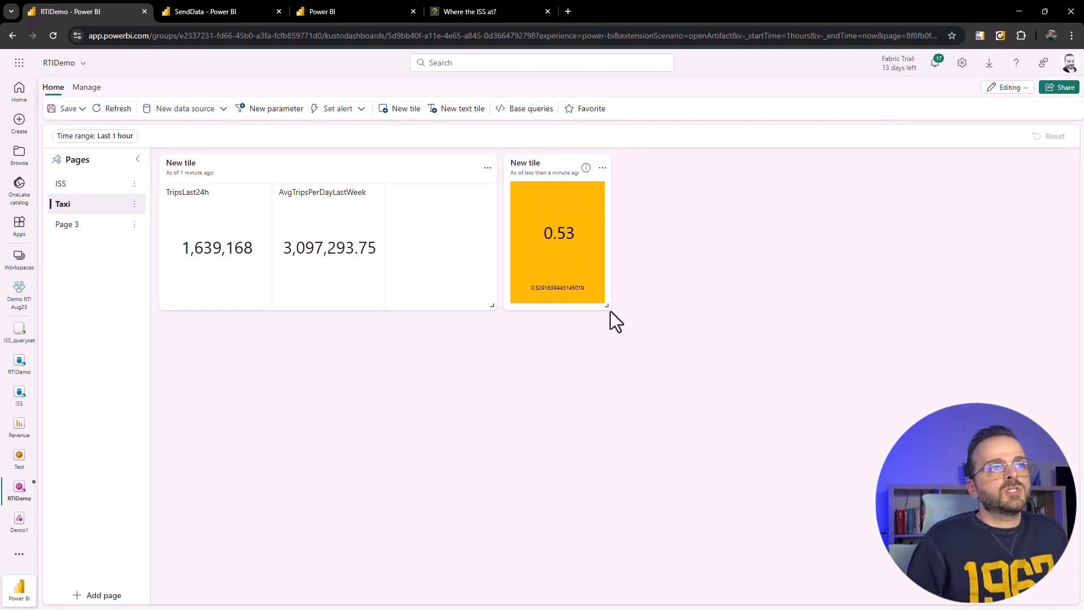
pyautogui.moveTo(639, 308); pyautogui.dragTo(645, 307)
pyautogui.click(640, 168)
pyautogui.click(642, 170)
# Edit the Ratio tile's formatting rules so Yellow requires Infer > 0.6 and Red applies to Infer < 0.6.
pyautogui.click(566, 167)
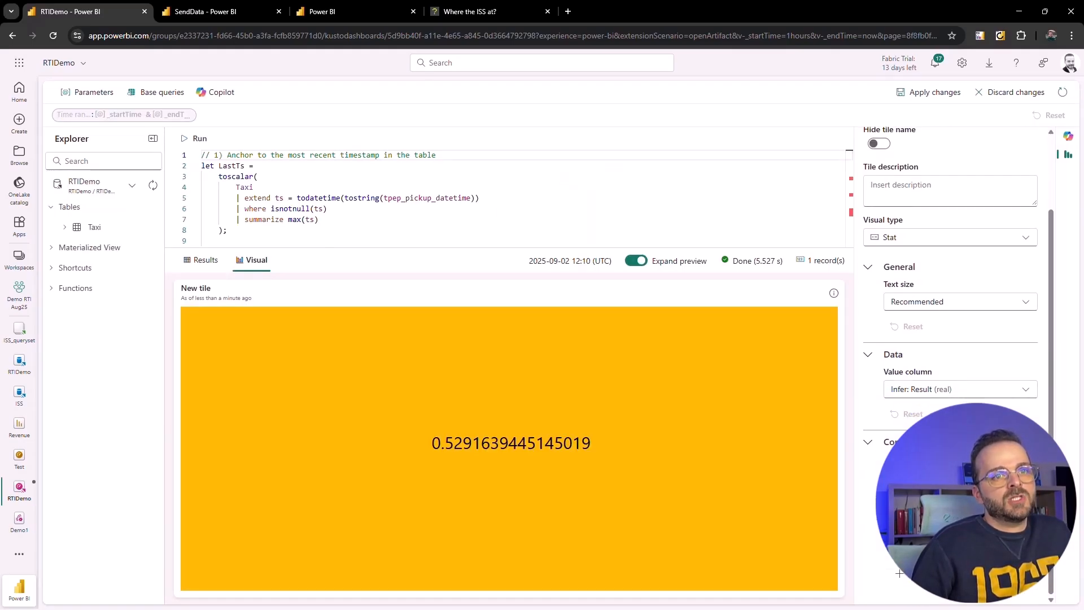
pyautogui.click(898, 573)
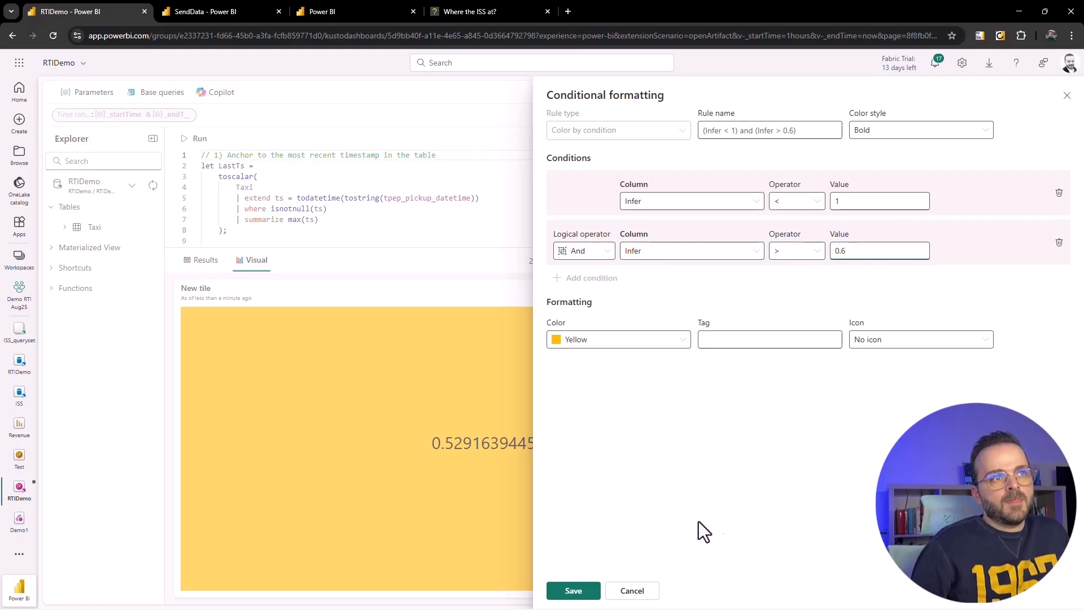
pyautogui.click(575, 592)
pyautogui.click(899, 573)
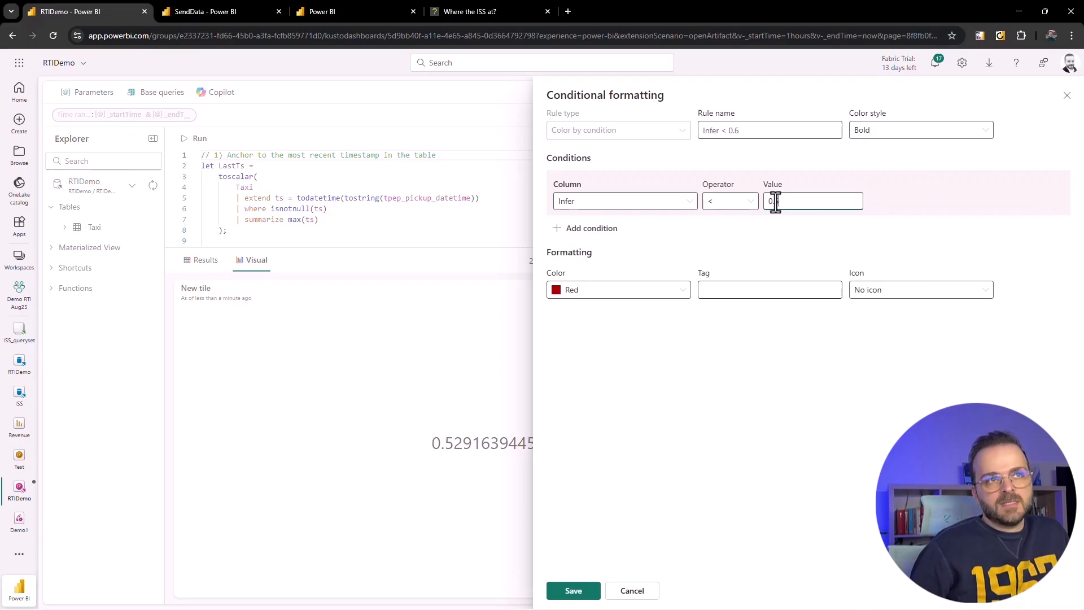
pyautogui.click(573, 591)
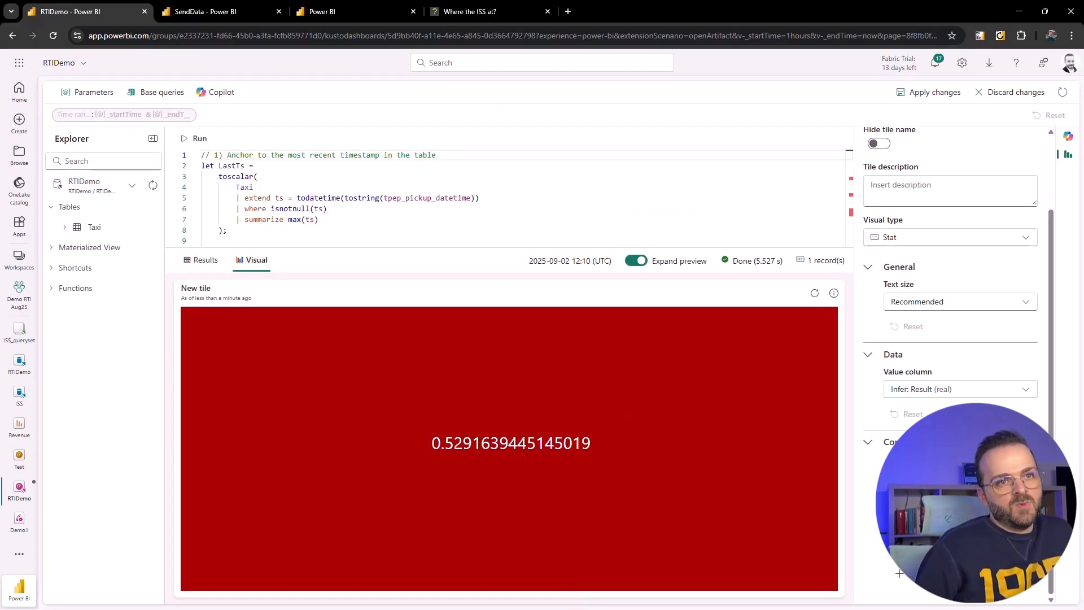
# Give the Red rule (Infer < 0.6) the warning triangle icon, save the rule, and apply the tile changes.
pyautogui.click(899, 573)
pyautogui.click(882, 290)
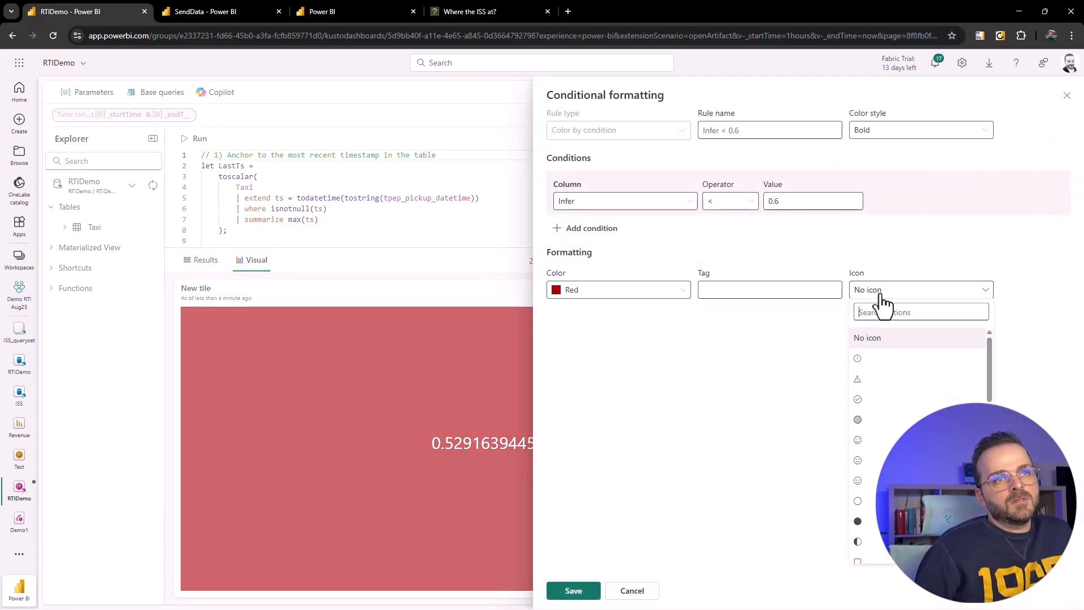
pyautogui.click(861, 379)
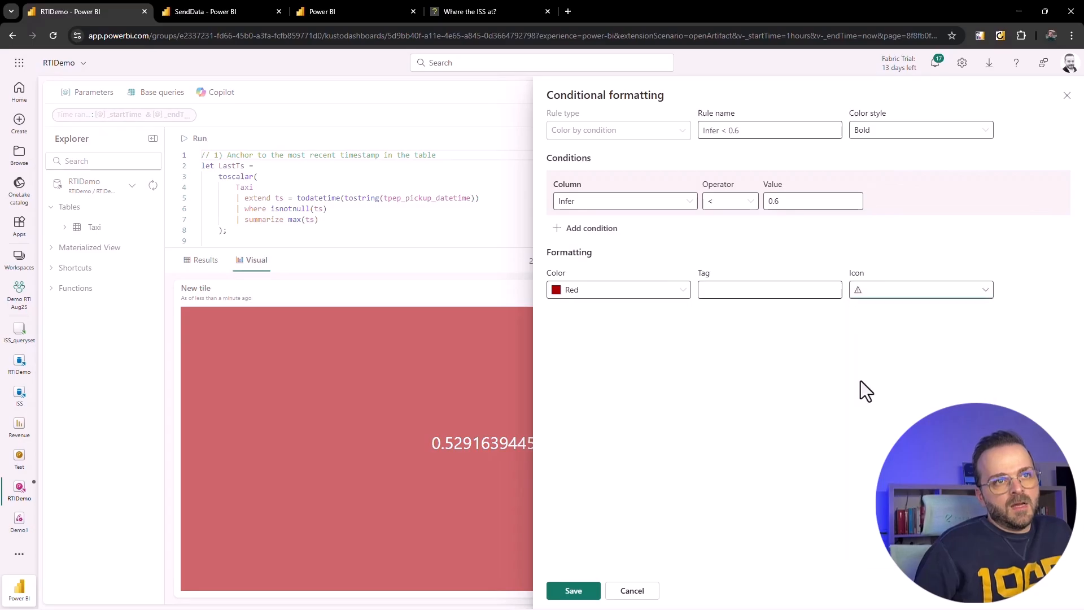
pyautogui.click(584, 584)
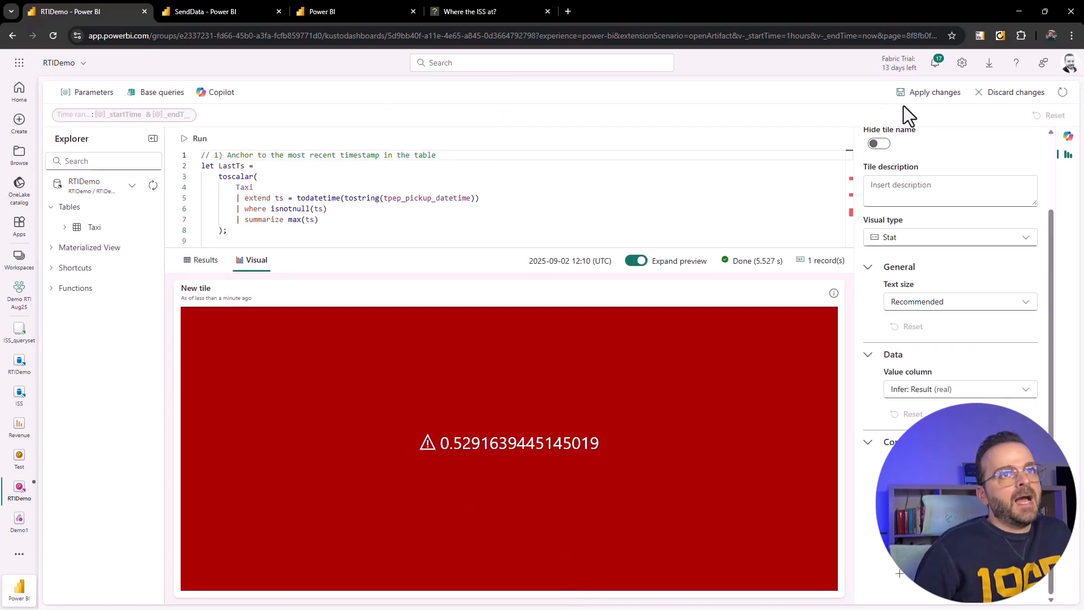
pyautogui.click(930, 93)
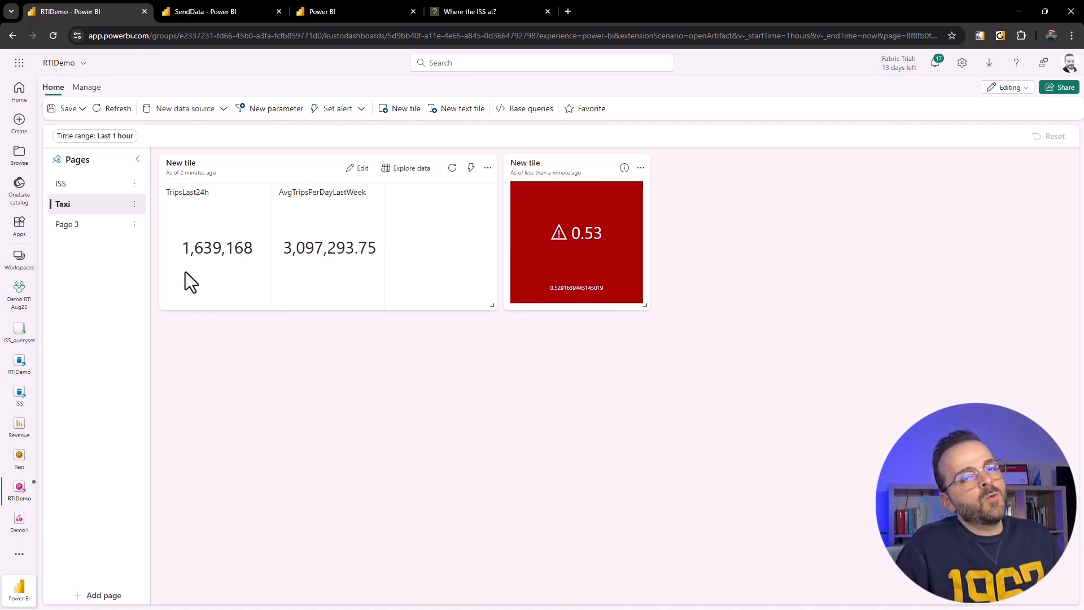
# Add a tile to the ISS page that runs the copied trips and ratio query against the RTIDemo data source.
pyautogui.click(85, 190)
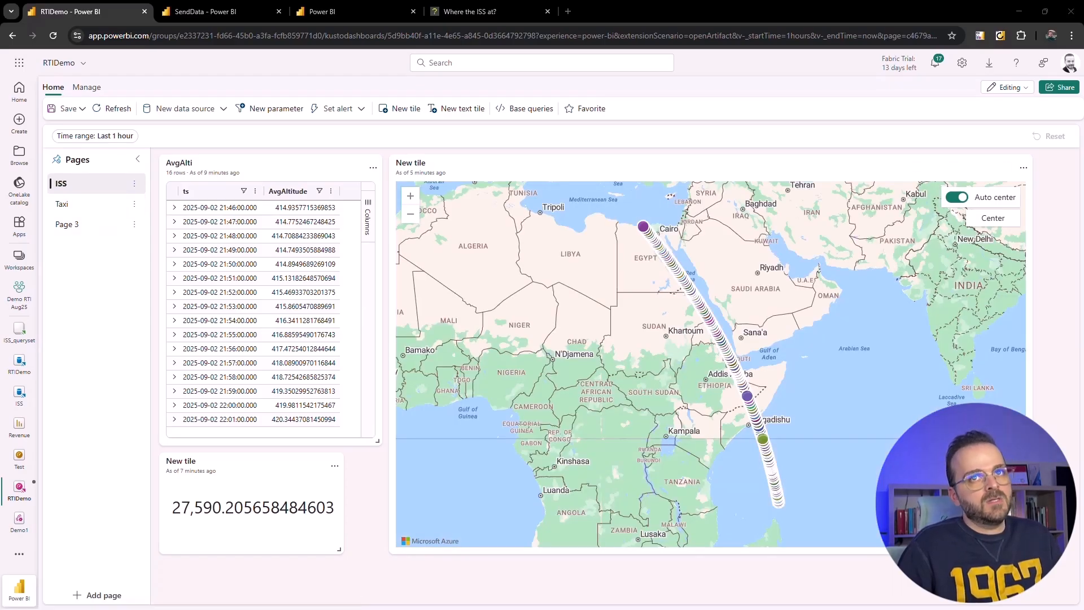
pyautogui.click(393, 113)
pyautogui.click(90, 192)
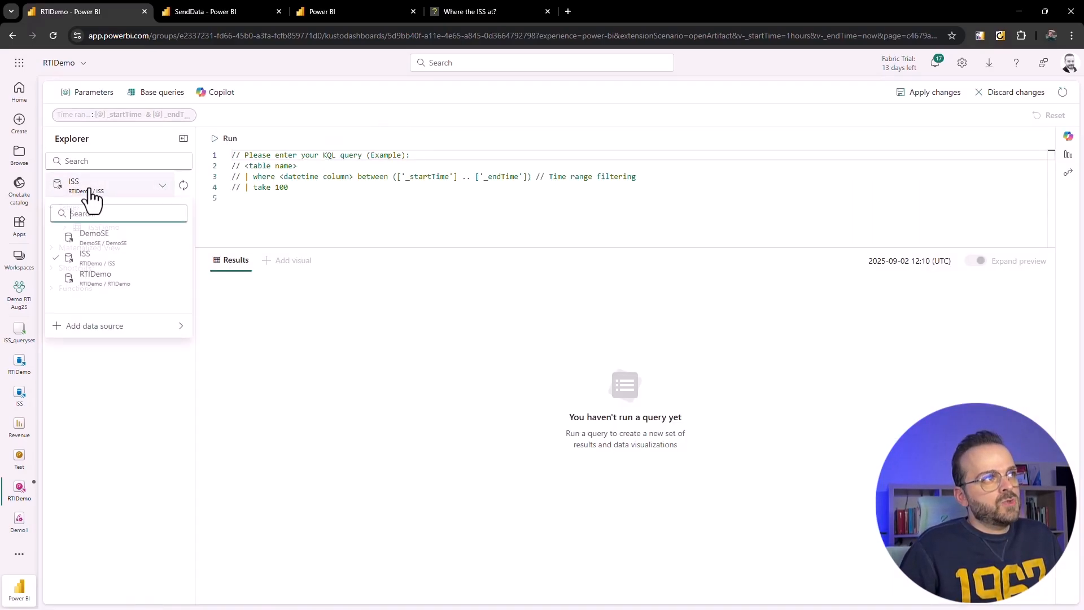
pyautogui.click(97, 280)
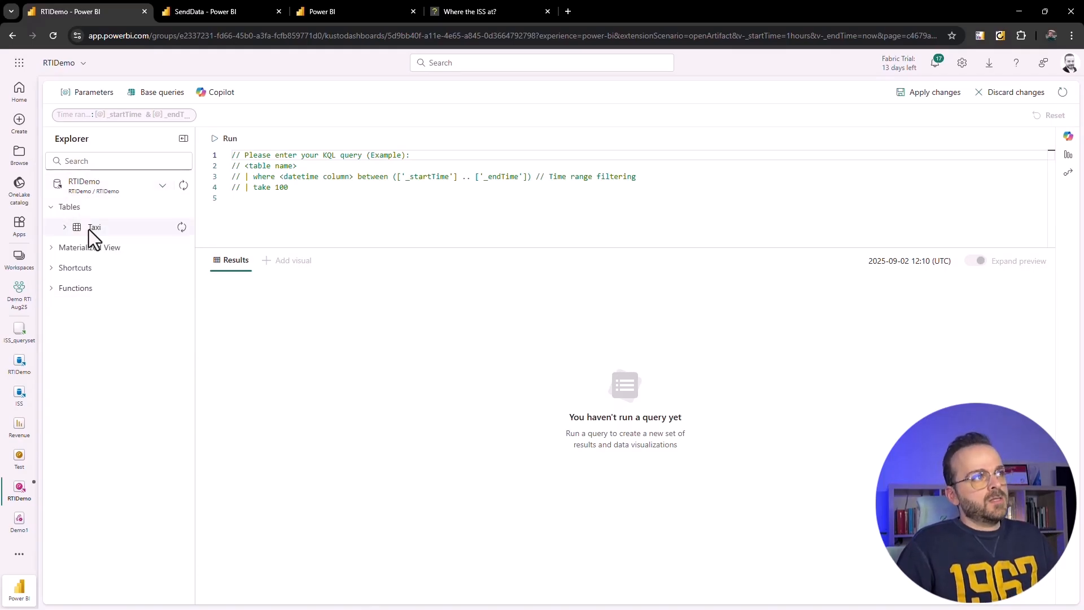
pyautogui.hotkey('ctrl', 'a')
pyautogui.hotkey('ctrl', 'v')
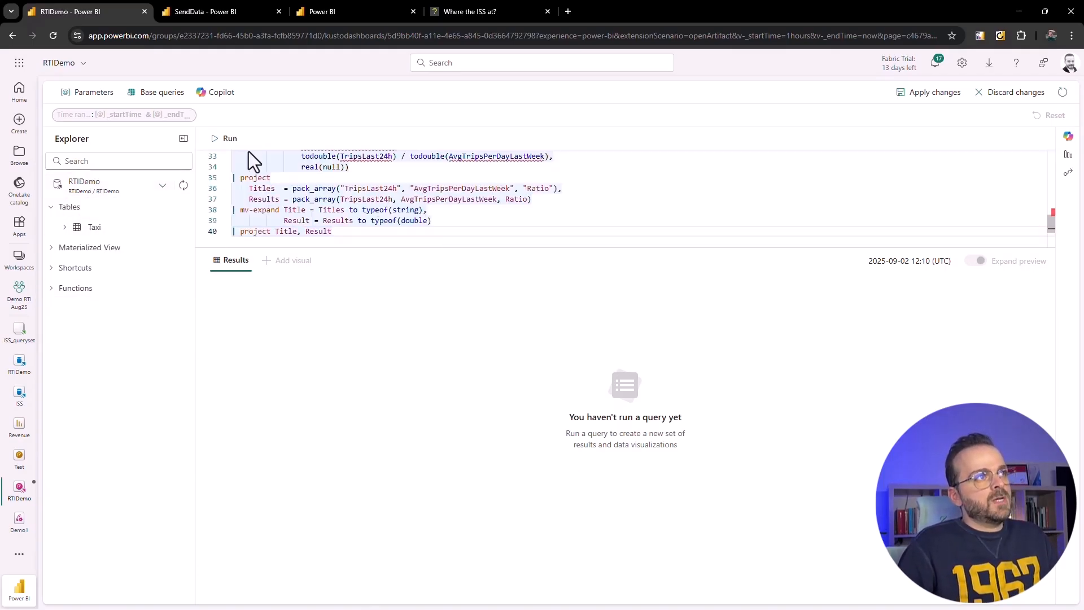
pyautogui.click(231, 142)
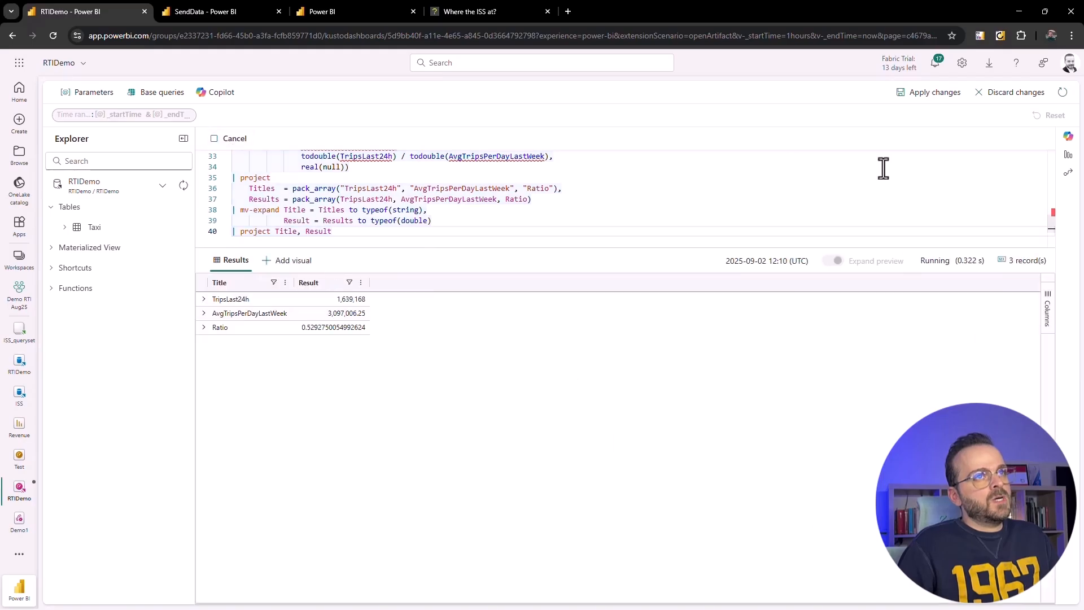
pyautogui.click(918, 99)
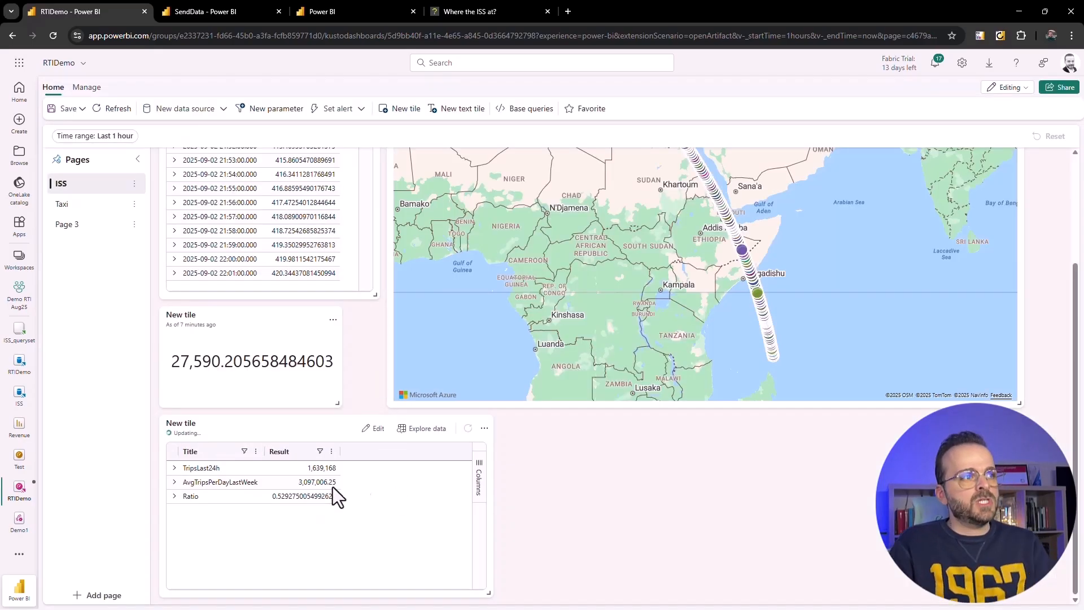
# Look over the ISS page with its mixed data sources and delete the newly added trips table tile.
pyautogui.scroll(3, 424, 266)
pyautogui.scroll(3, 625, 472)
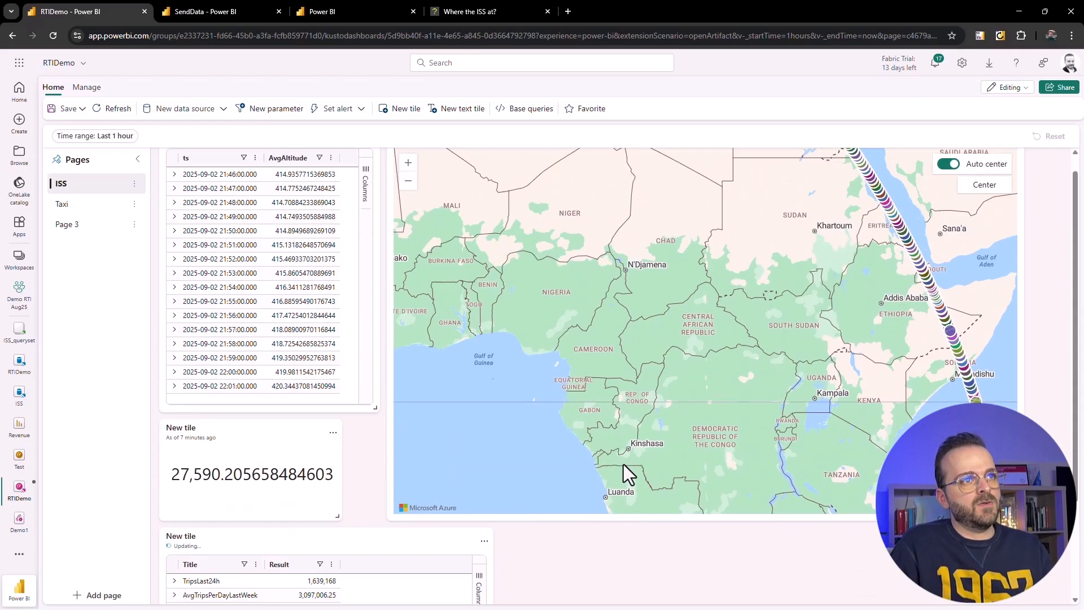
pyautogui.scroll(-3, 352, 363)
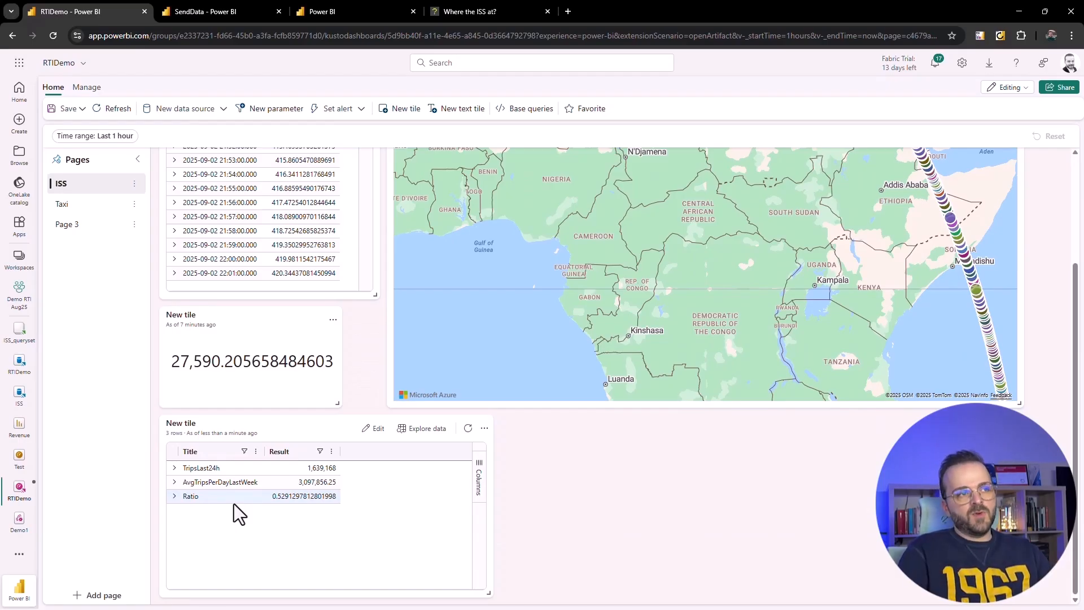
pyautogui.click(484, 429)
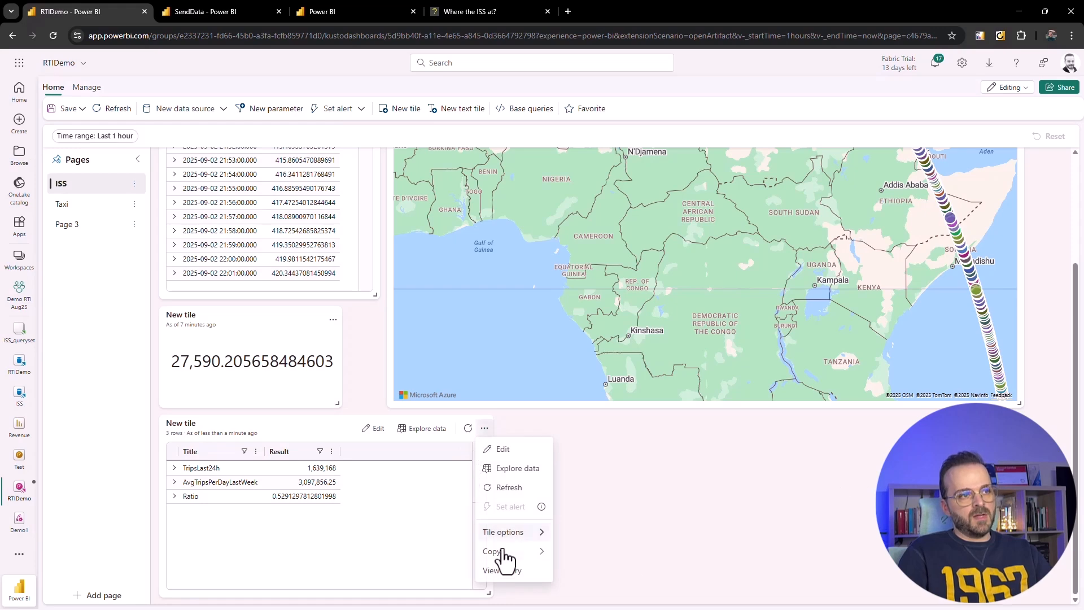
pyautogui.moveTo(511, 534)
pyautogui.click(572, 574)
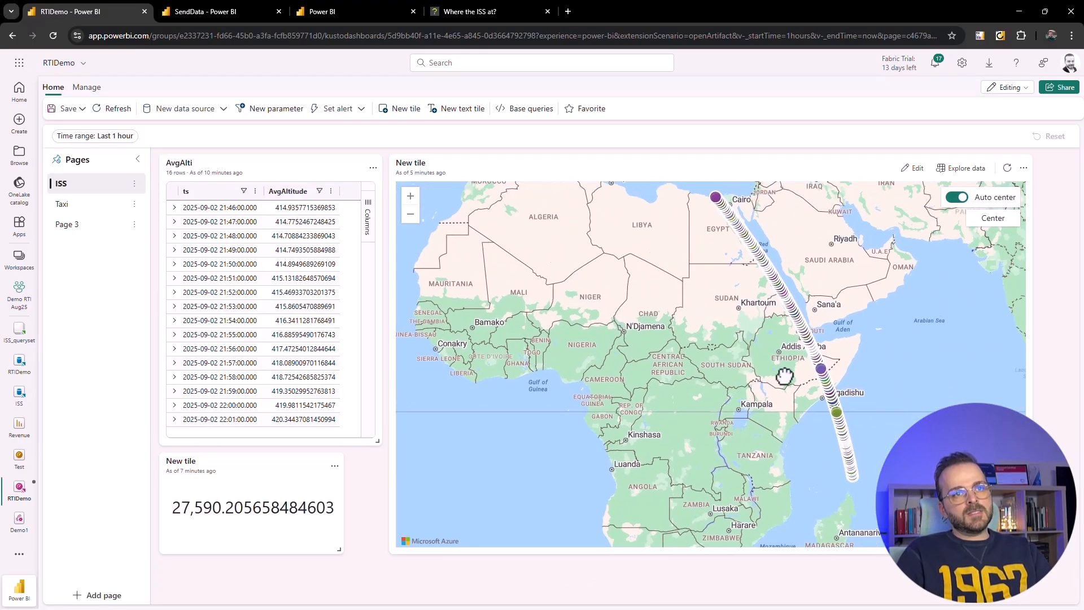
# Refresh the map tile on the ISS page, view the Taxi page, and return to the ISS page.
pyautogui.click(1007, 167)
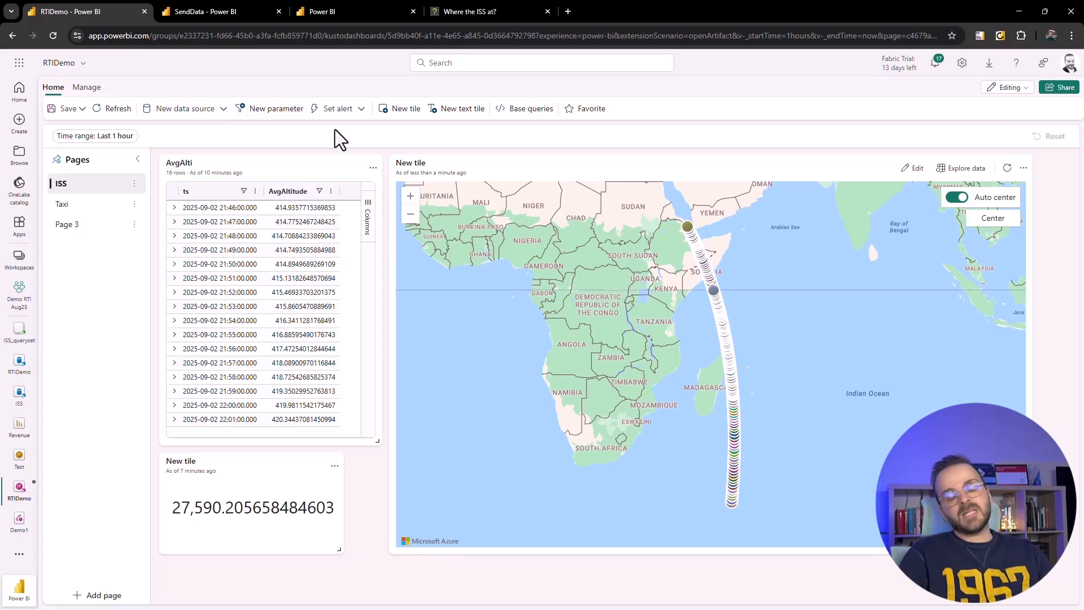
pyautogui.click(62, 205)
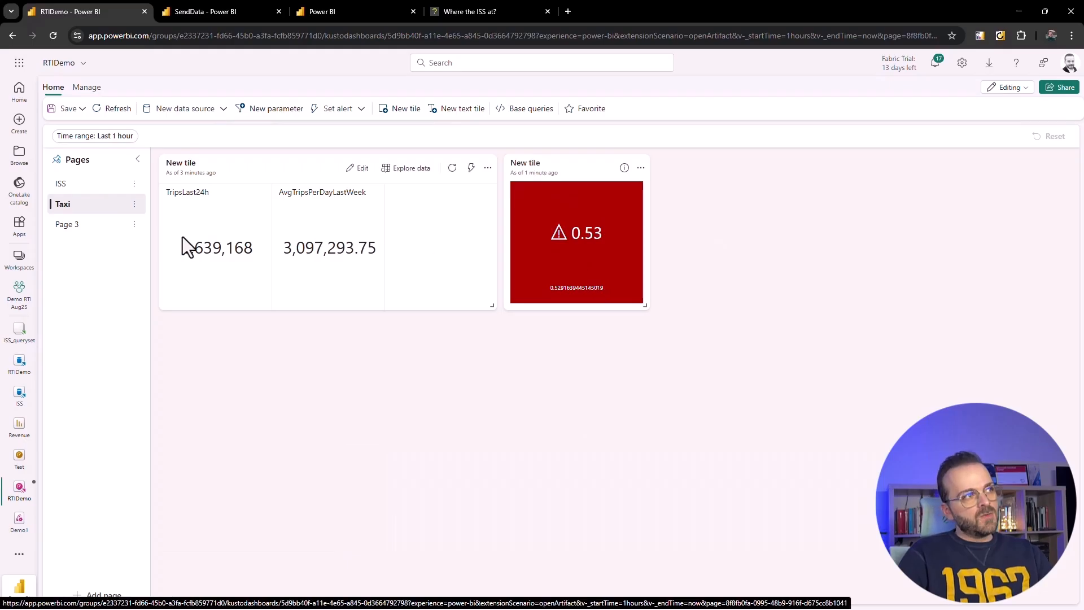
pyautogui.click(83, 185)
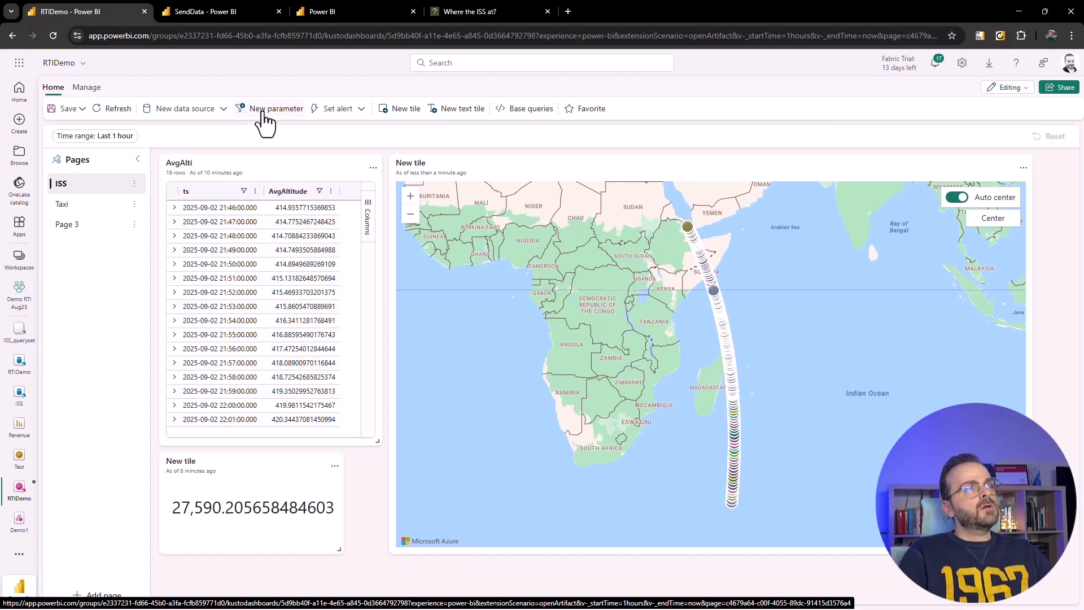
# Start a new dashboard parameter with both its label and variable name set to TimeRangeMinutes.
pyautogui.click(263, 111)
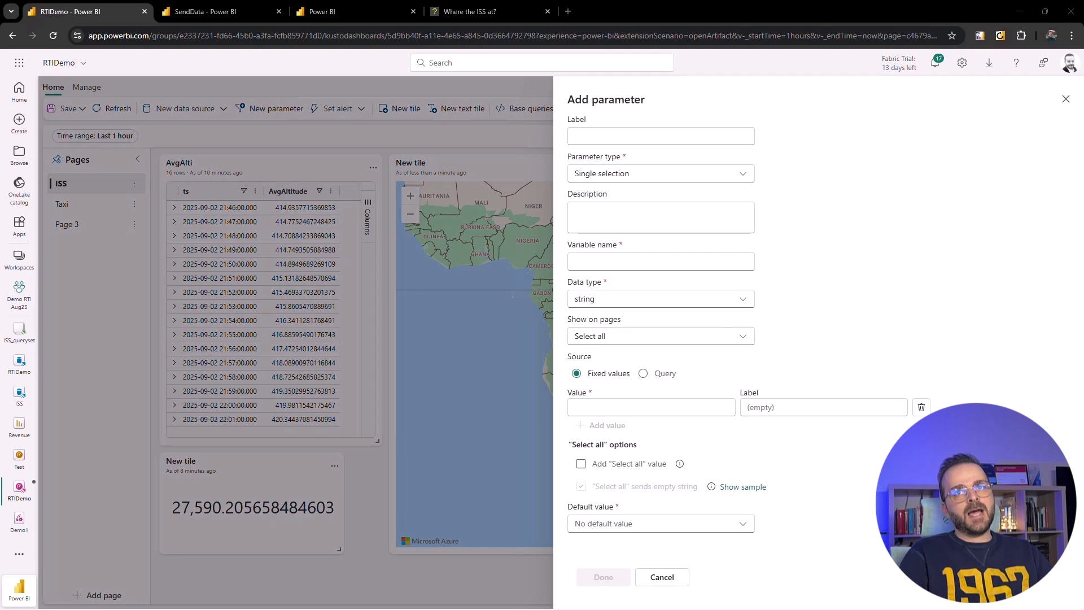
pyautogui.click(739, 137)
pyautogui.write('TimeRangeMinutes')
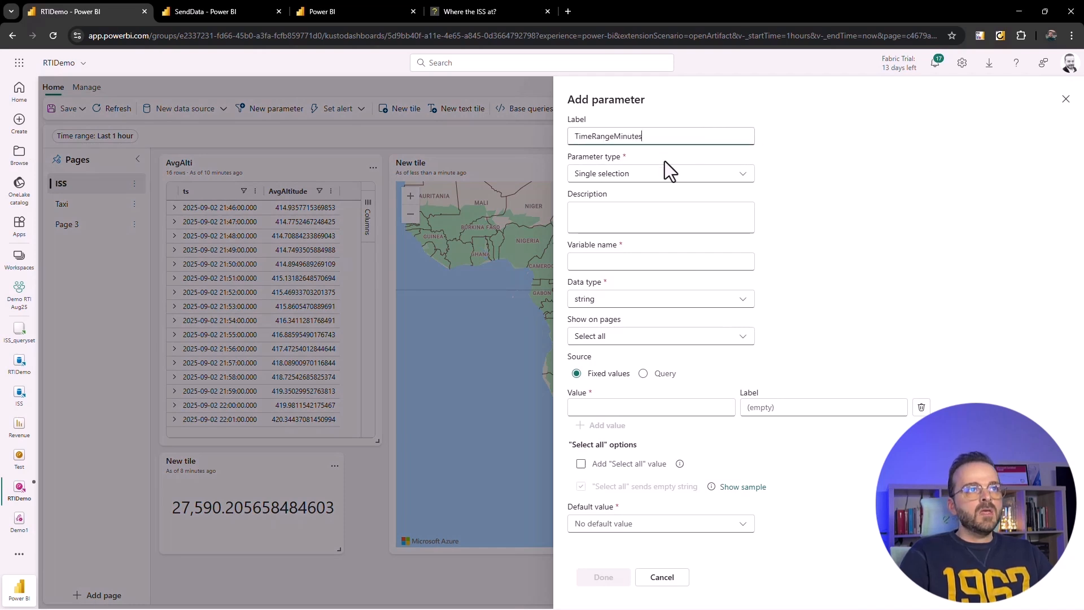
pyautogui.click(600, 221)
pyautogui.write('TimeRangeMinutes')
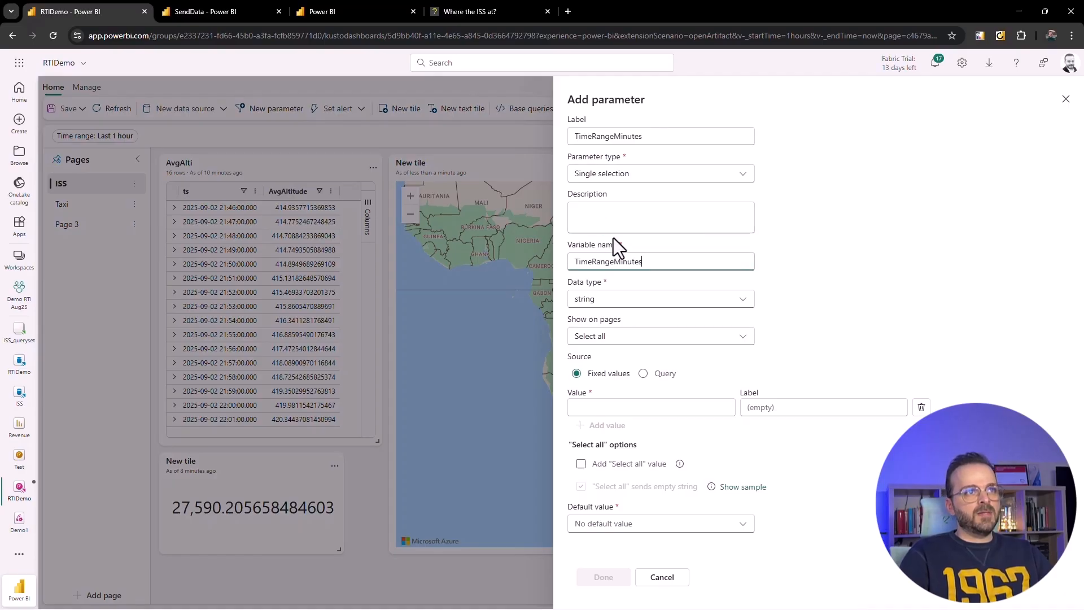
# Review the parameter types, data types and query source option, keeping Single selection, string and Fixed values.
pyautogui.click(599, 179)
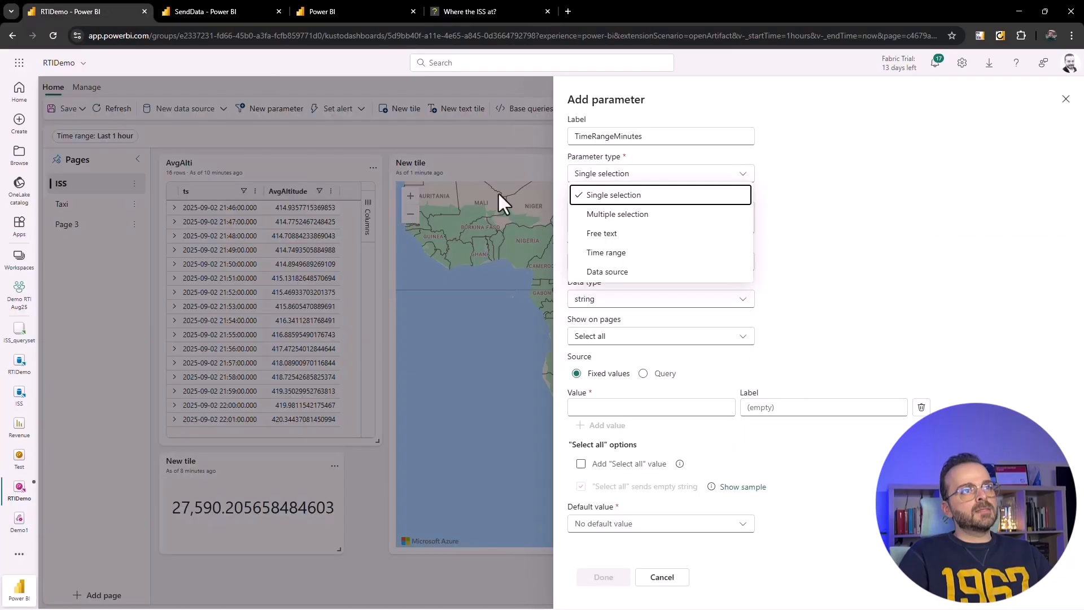
pyautogui.click(771, 259)
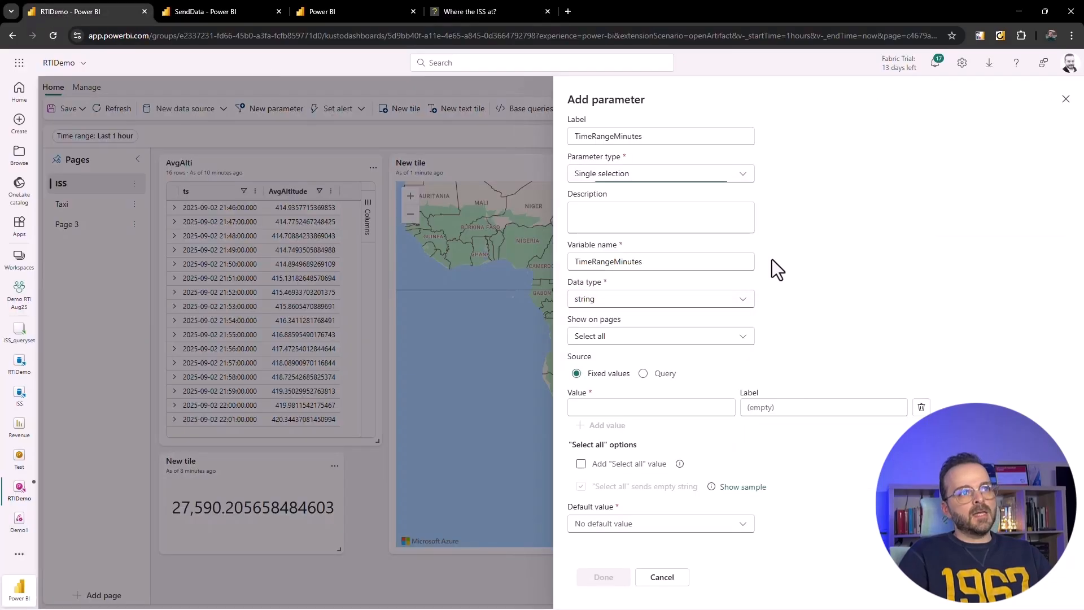
pyautogui.click(599, 308)
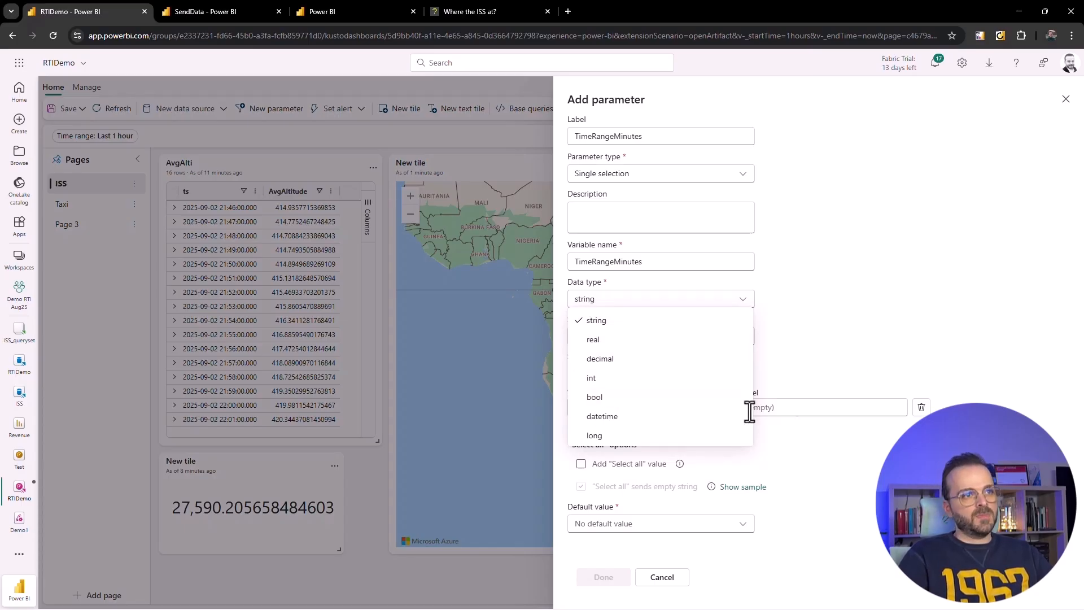
pyautogui.click(802, 355)
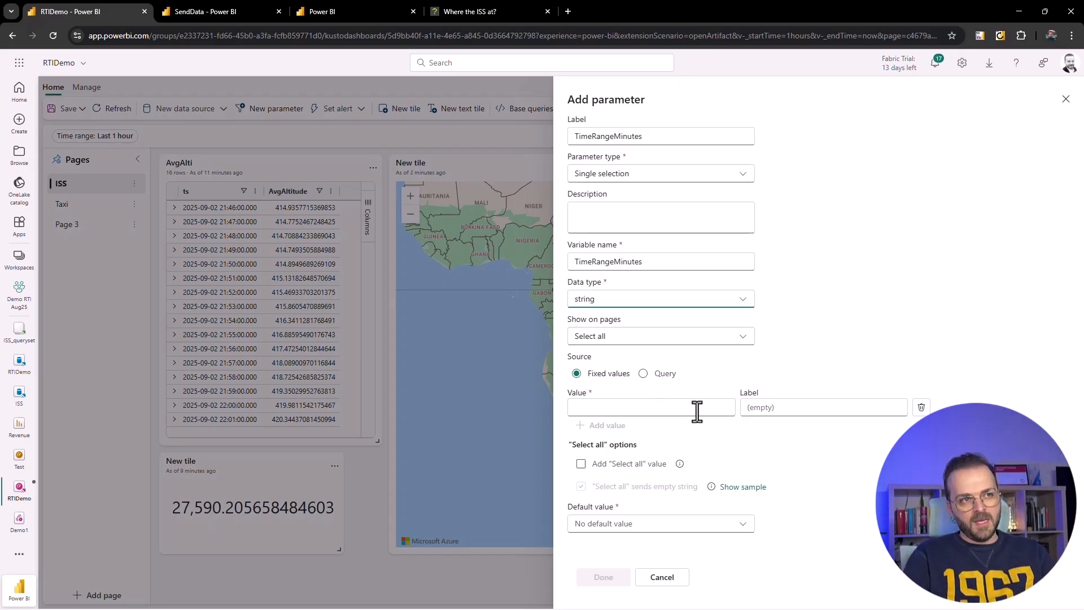
pyautogui.click(655, 374)
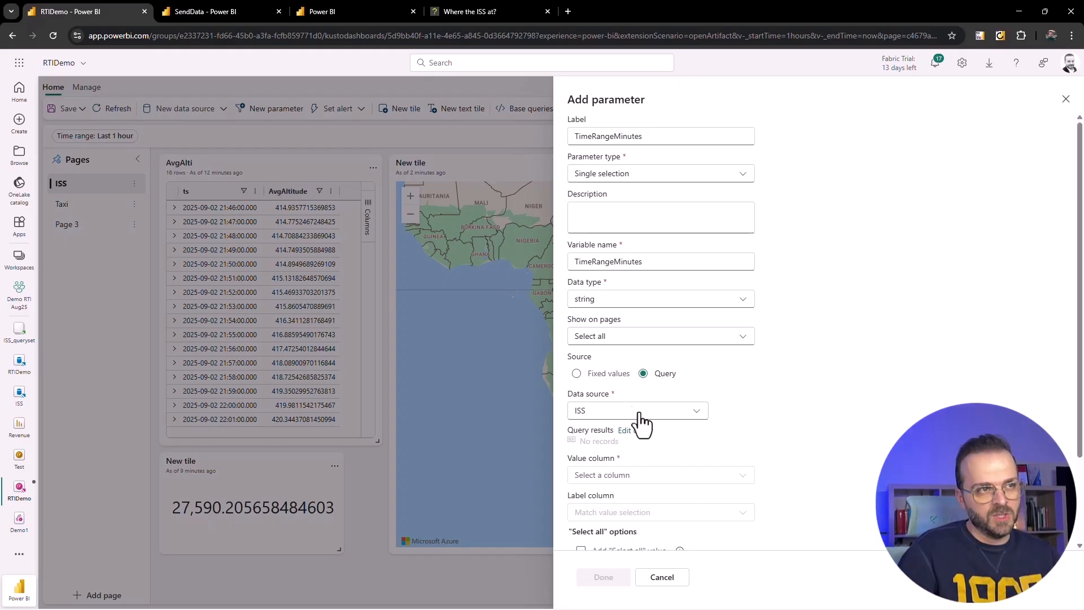
pyautogui.click(594, 377)
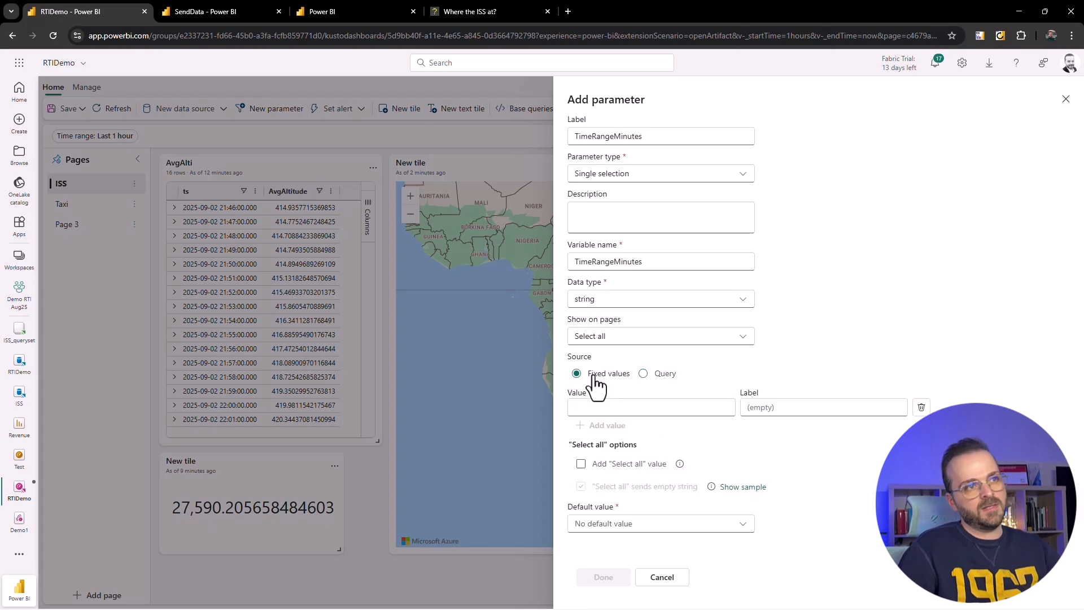
# Enter 10 as the parameter's first fixed value with the label "Less than 10 min".
pyautogui.click(655, 410)
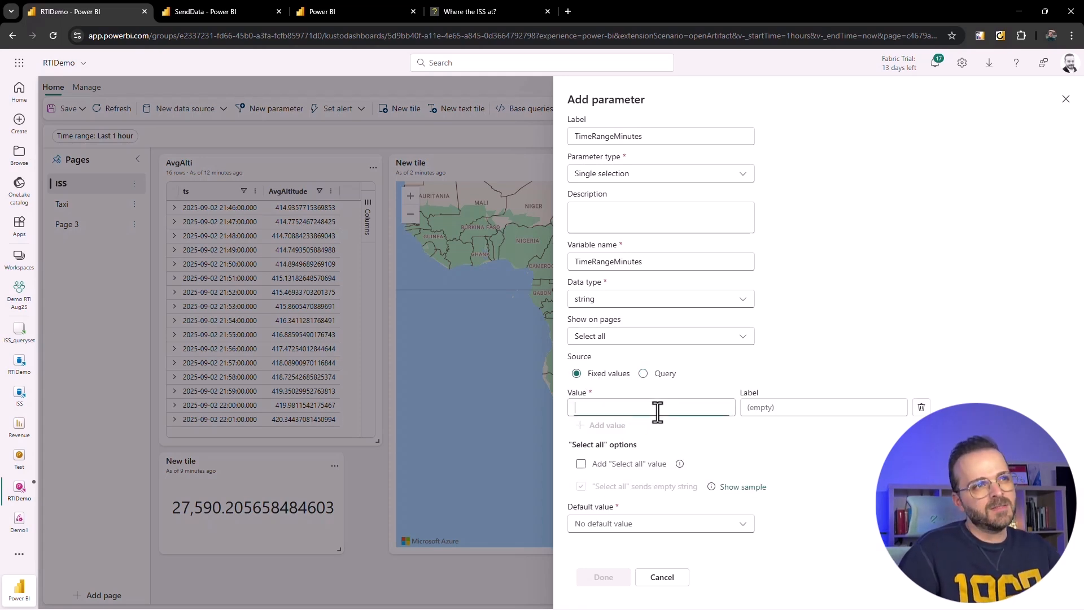
pyautogui.write('10')
pyautogui.click(777, 406)
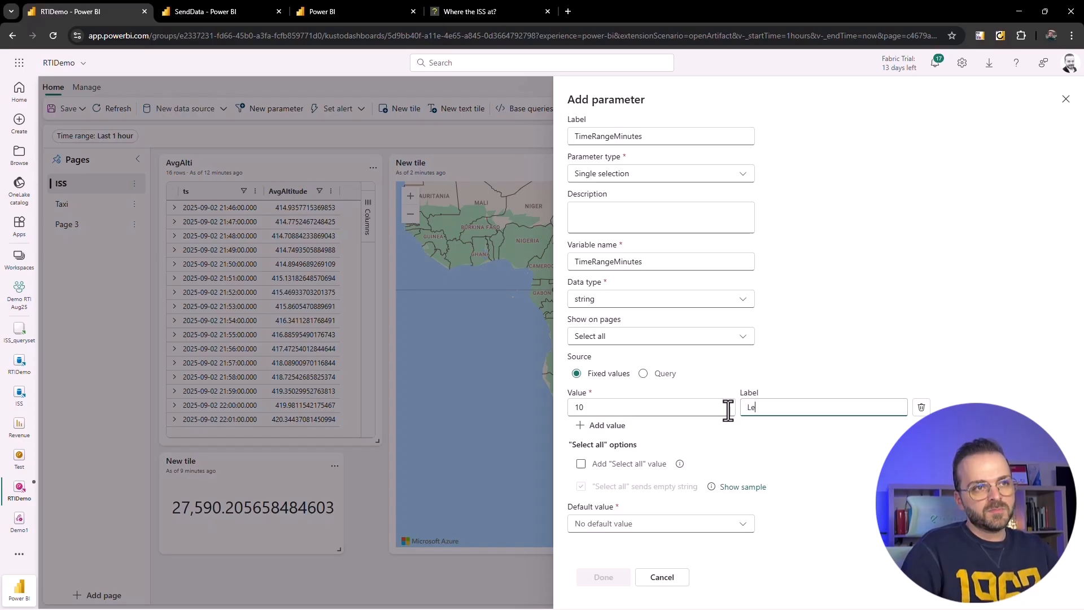
pyautogui.write('Less than')
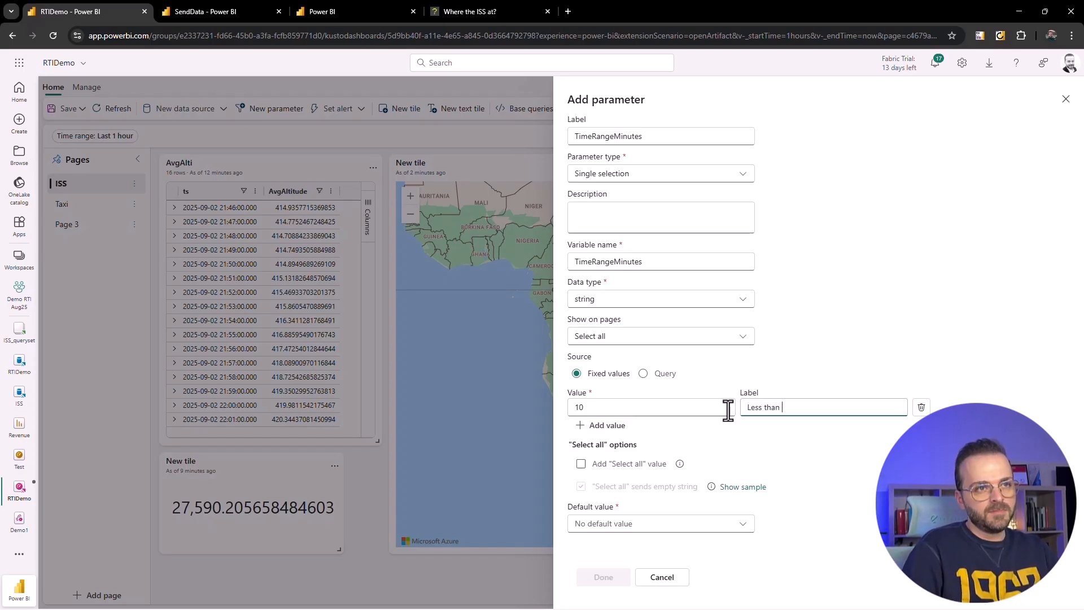
pyautogui.write(' 10 min')
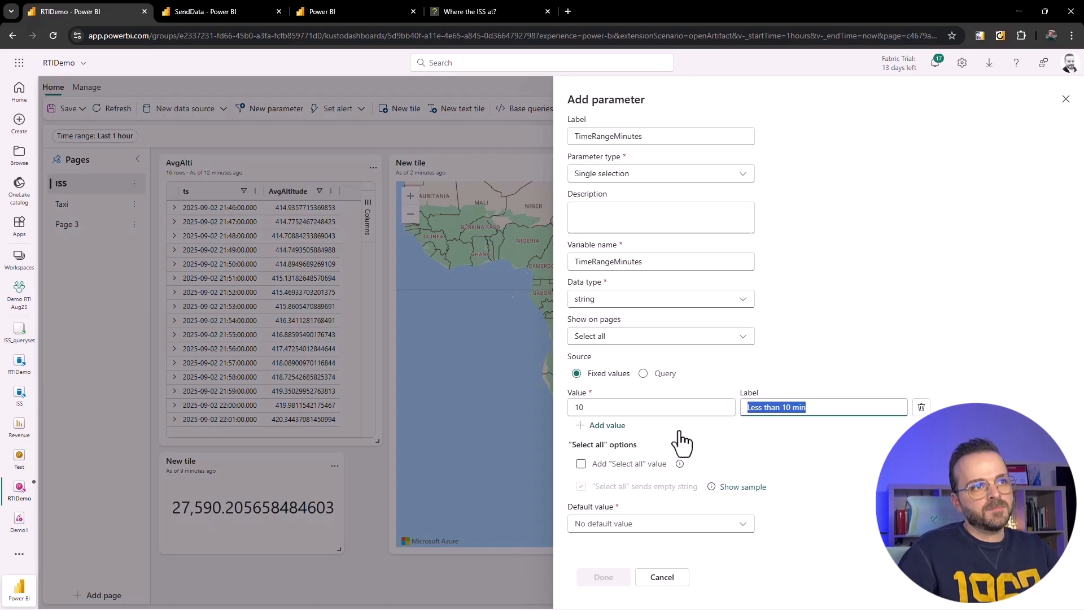
# Add the fixed values 20, 5 and 1, reusing the copied label "Less than 10 min" for each.
pyautogui.click(613, 427)
pyautogui.write('20')
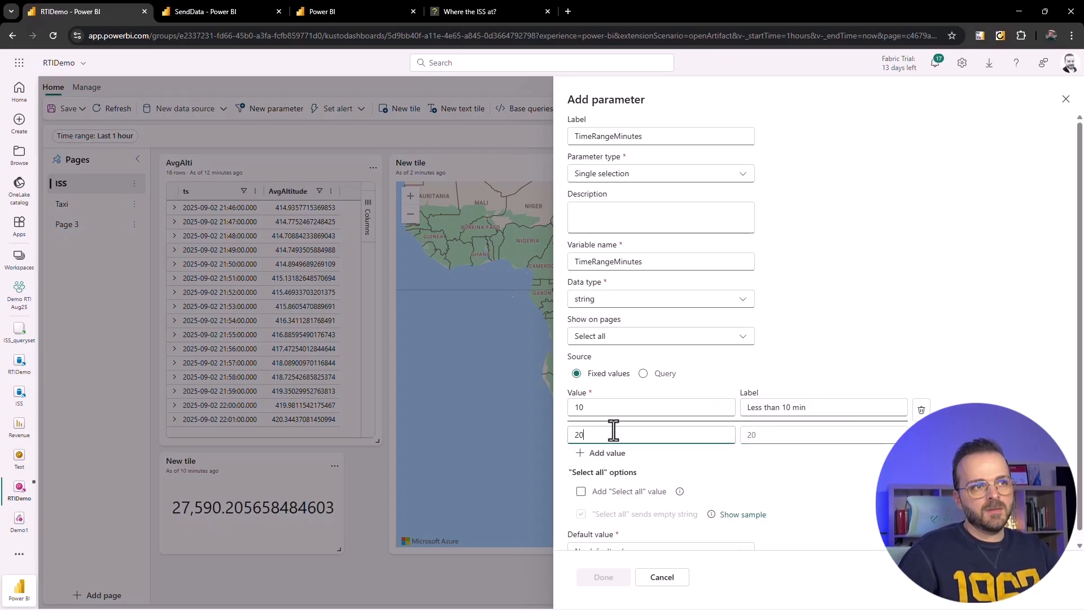
pyautogui.click(765, 436)
pyautogui.write('Less than 10 min')
pyautogui.click(608, 454)
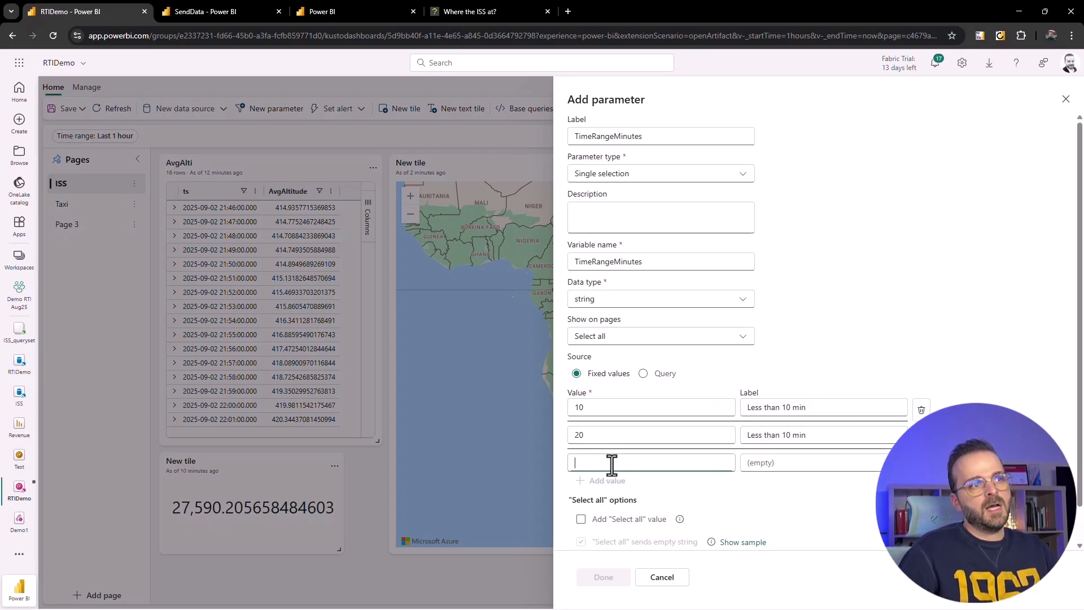
pyautogui.write('5')
pyautogui.click(762, 462)
pyautogui.write('Less than 10 min')
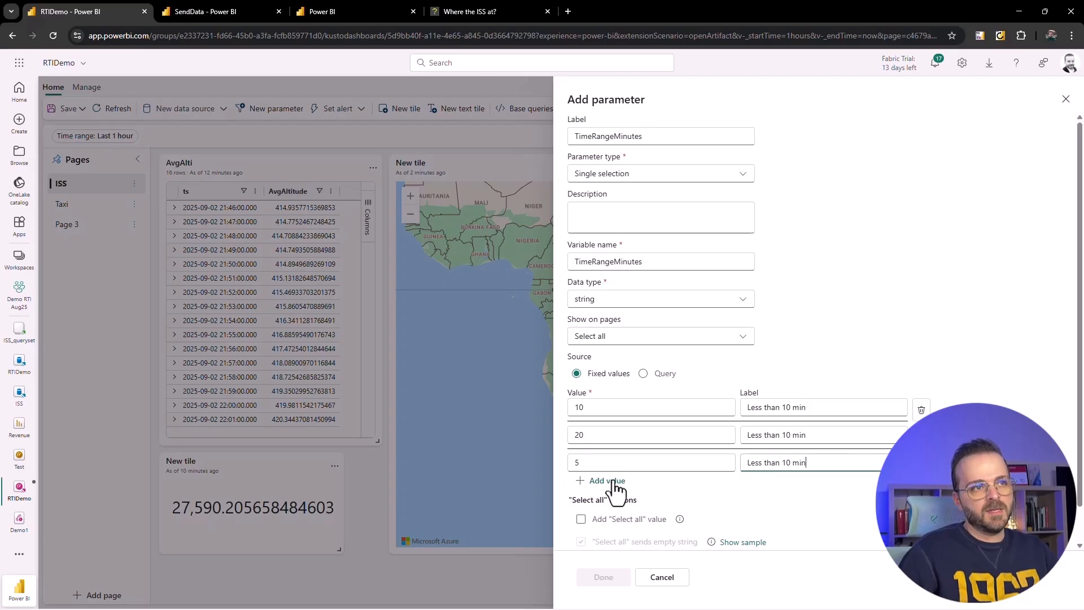
pyautogui.click(610, 481)
pyautogui.write('1')
pyautogui.click(805, 490)
pyautogui.write('Less than 10 min')
# Correct the labels of values 1, 5 and 20 to "Less than 1 min", "Less than 5 min" and "Less than 20 min".
pyautogui.click(790, 490)
pyautogui.press('BackSpace')
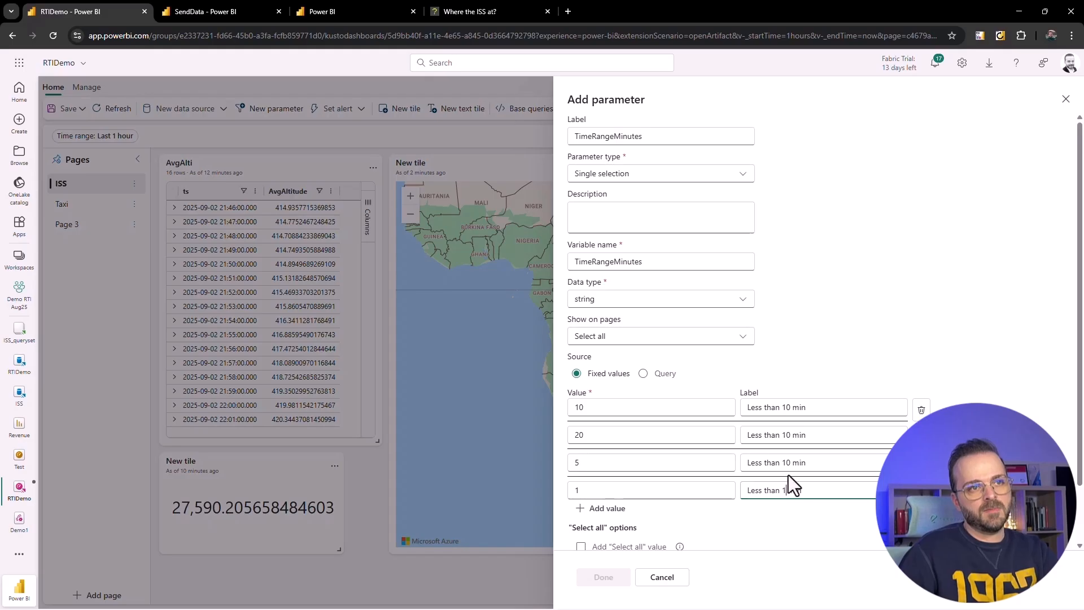
pyautogui.doubleClick(788, 463)
pyautogui.write('5')
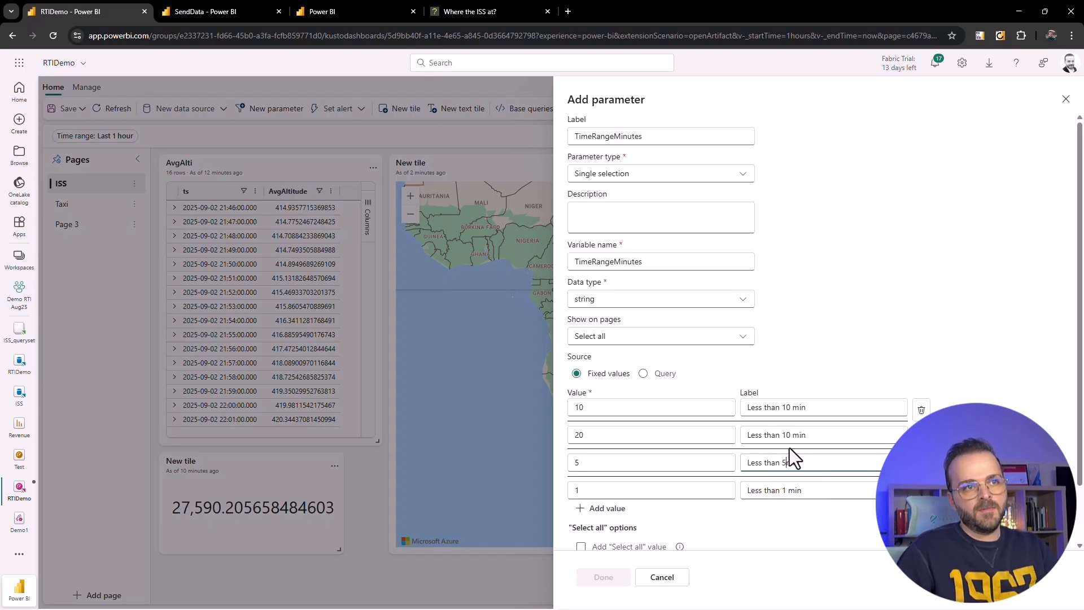
pyautogui.doubleClick(785, 435)
pyautogui.write('2')
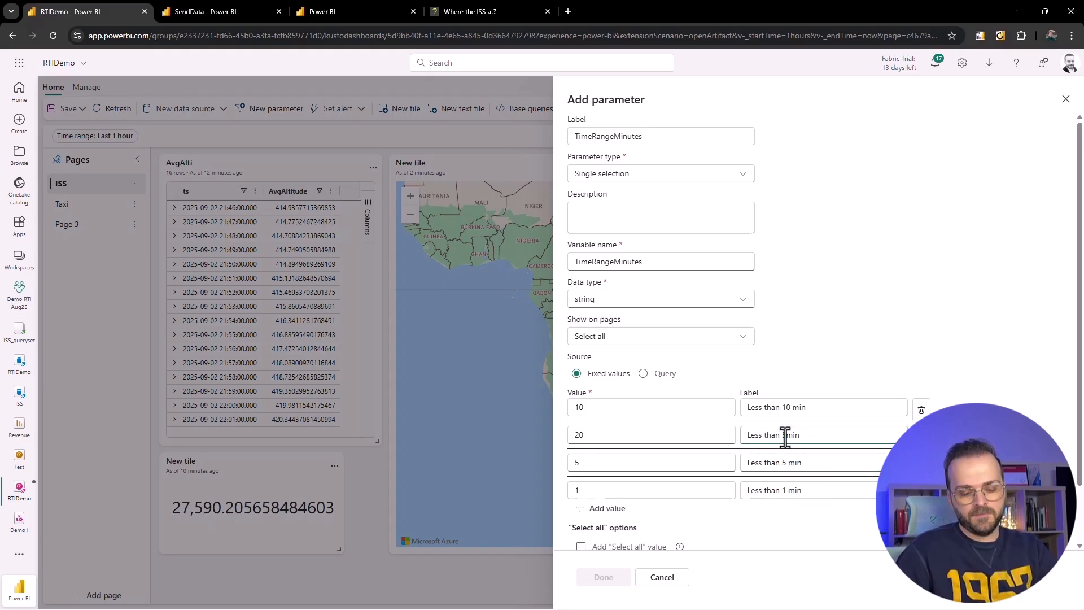
pyautogui.write('0')
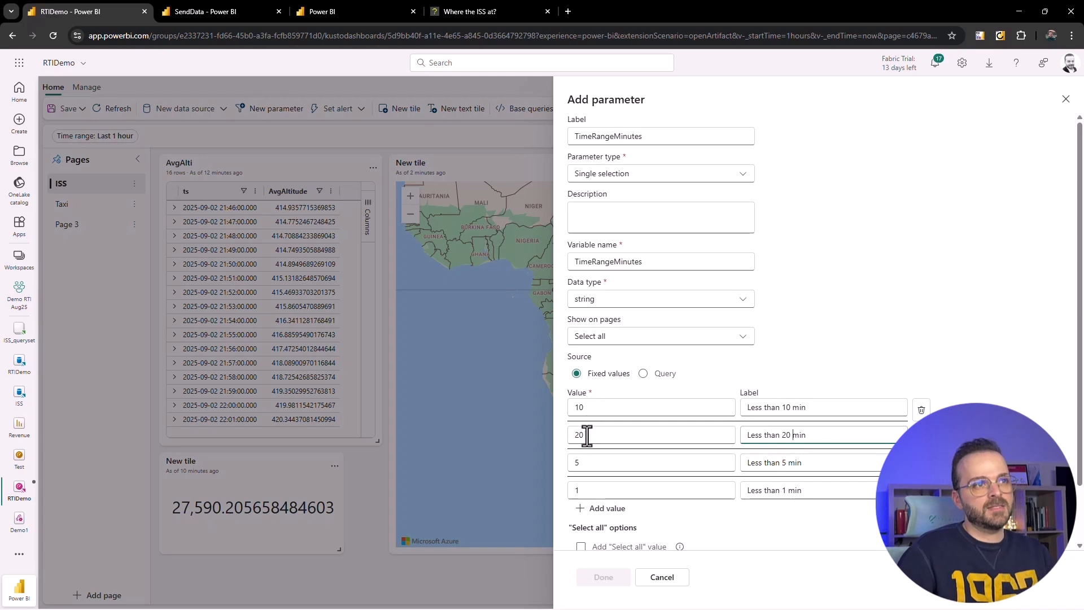
# Set the parameter's default value to "Less than 10 min" and create the parameter.
pyautogui.scroll(-2, 621, 457)
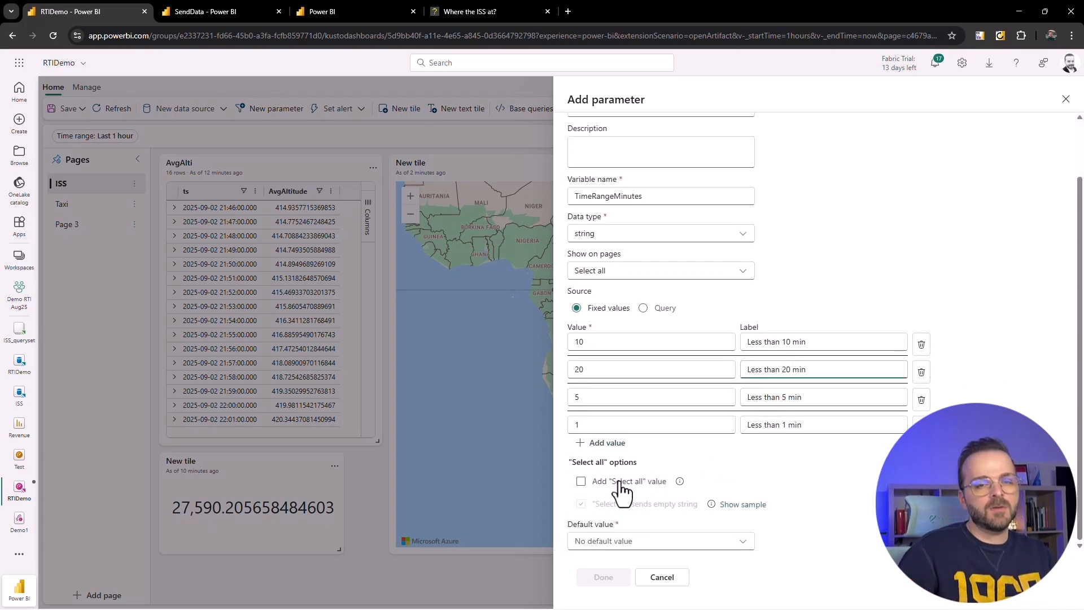
pyautogui.click(581, 542)
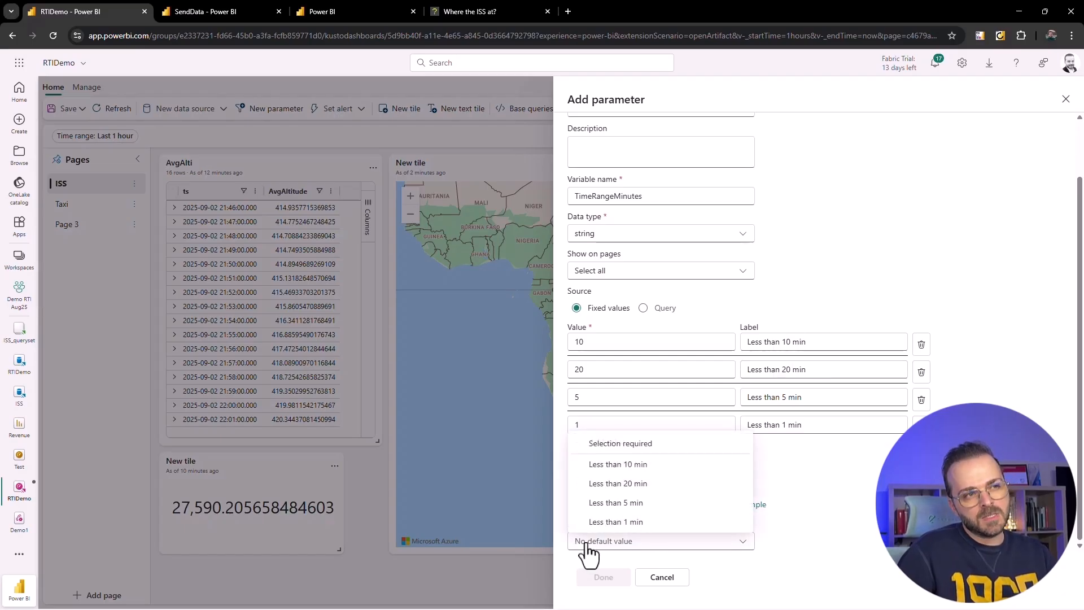
pyautogui.click(632, 465)
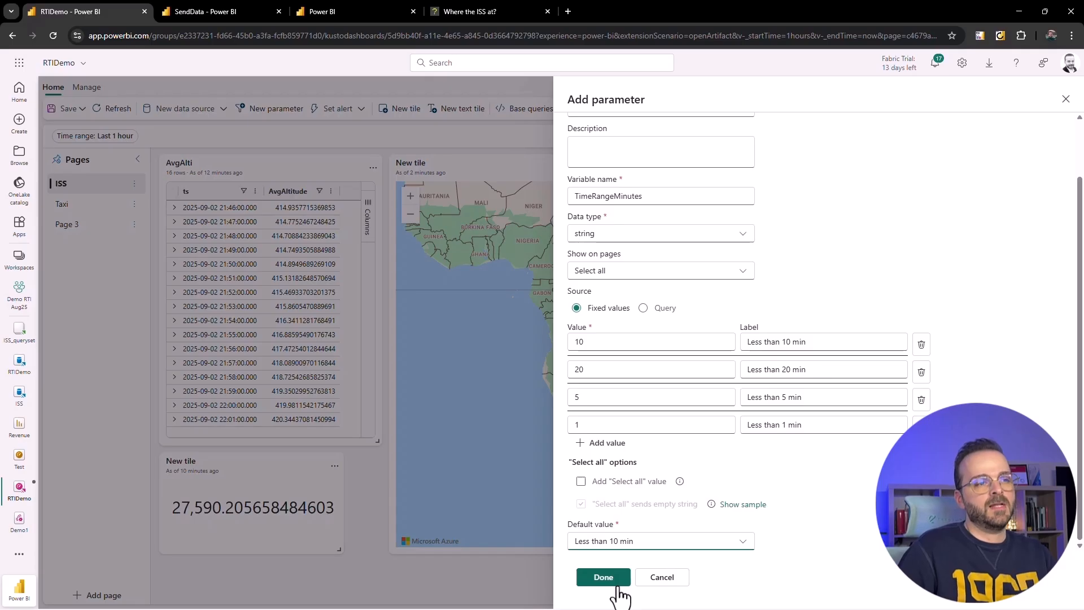
pyautogui.click(618, 585)
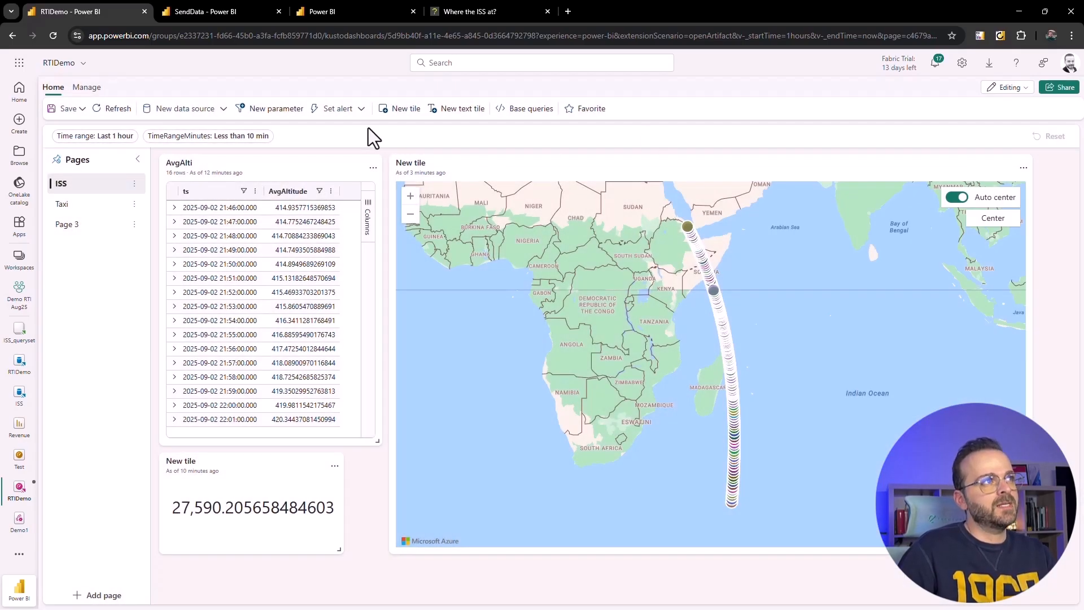
# Look through the options of the TimeRangeMinutes and Time range filters without changing the selections.
pyautogui.click(224, 139)
pyautogui.click(323, 137)
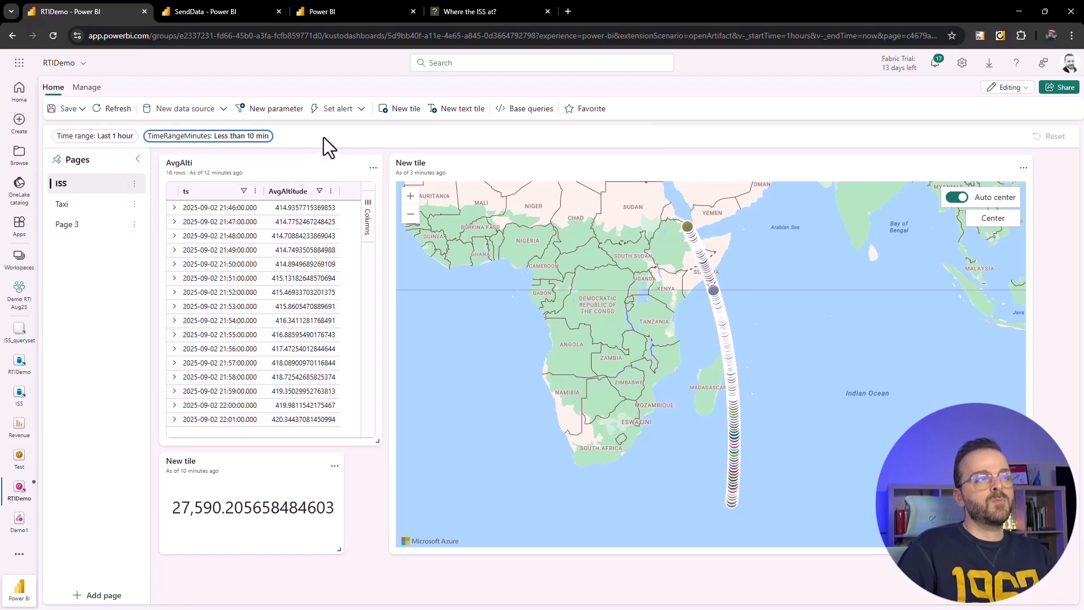
pyautogui.click(111, 139)
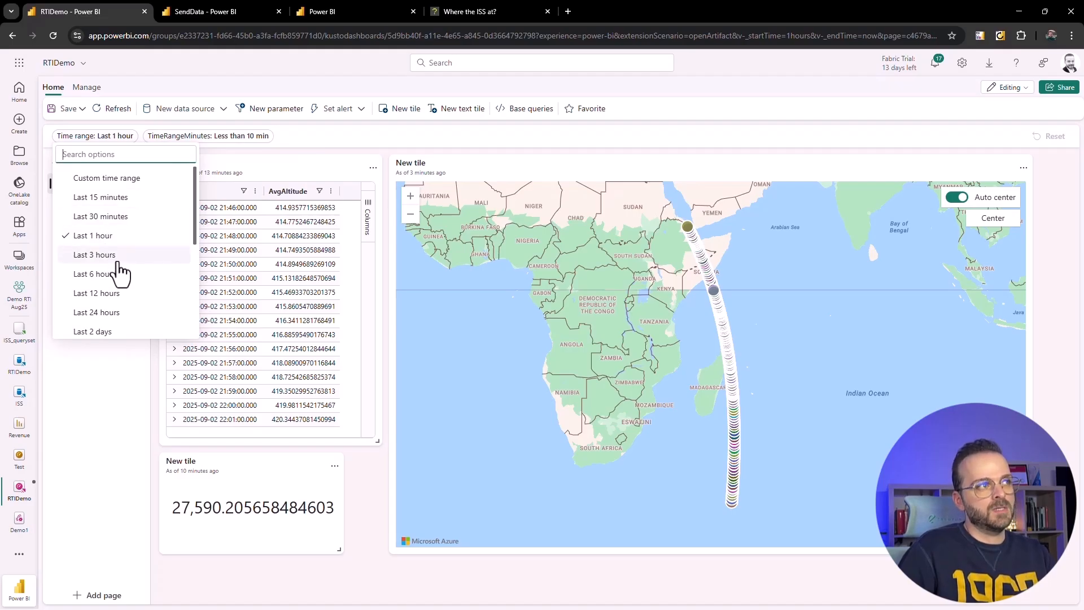
pyautogui.press('Escape')
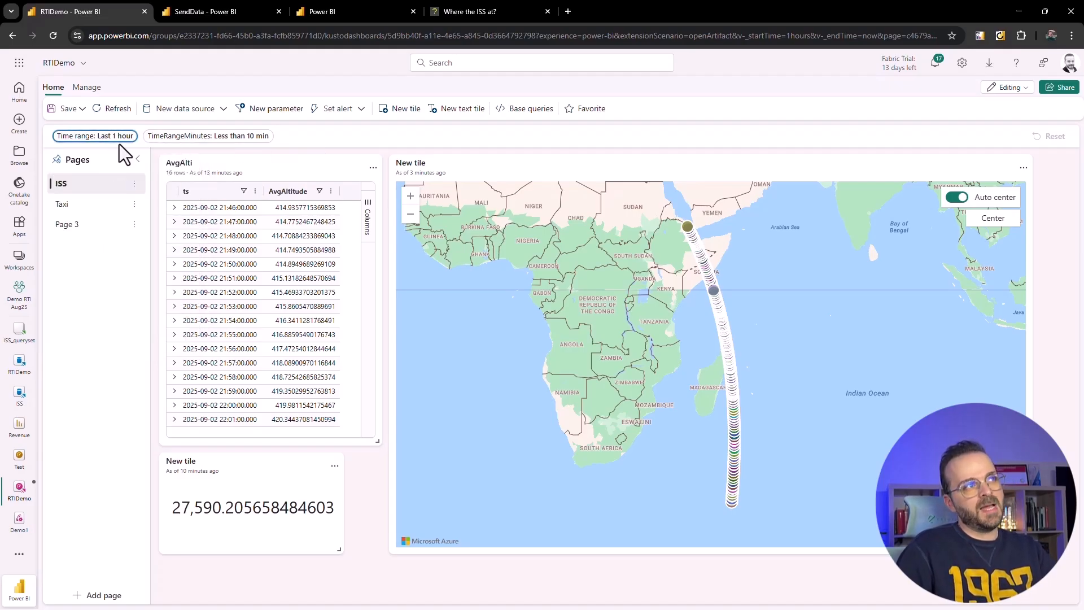
# View the built-in Time range parameter's definition in the dashboard's parameter list, leaving it unedited.
pyautogui.click(87, 88)
pyautogui.click(144, 110)
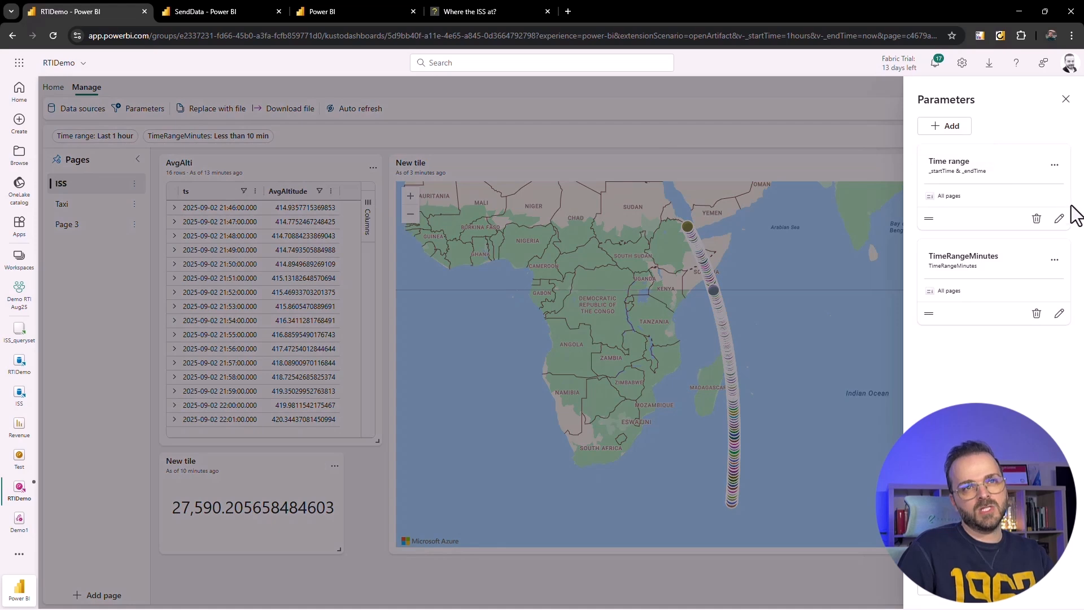
pyautogui.click(1059, 219)
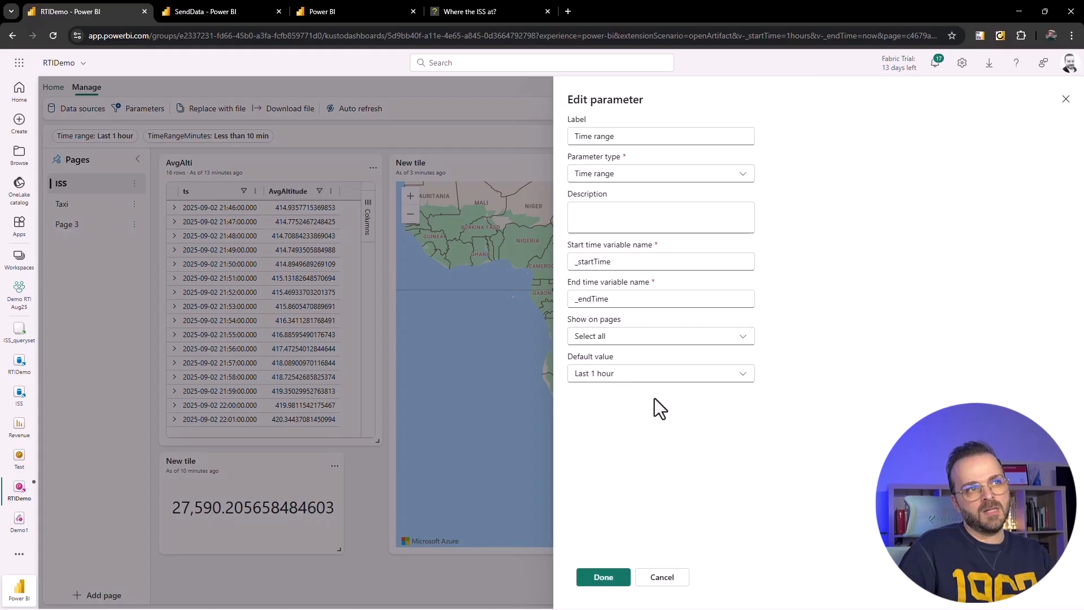
pyautogui.click(662, 578)
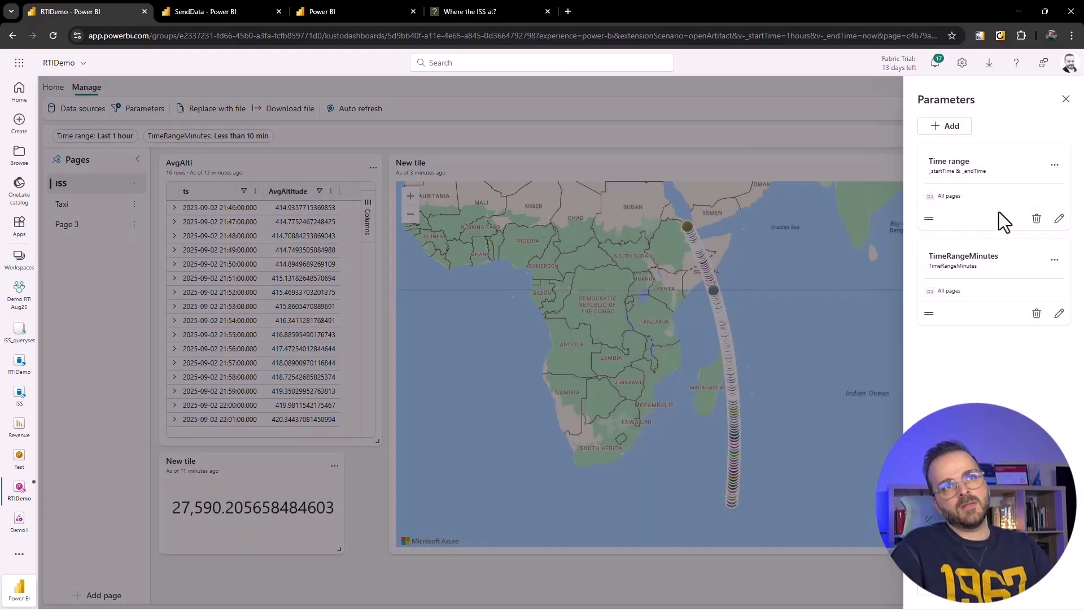
pyautogui.click(1059, 219)
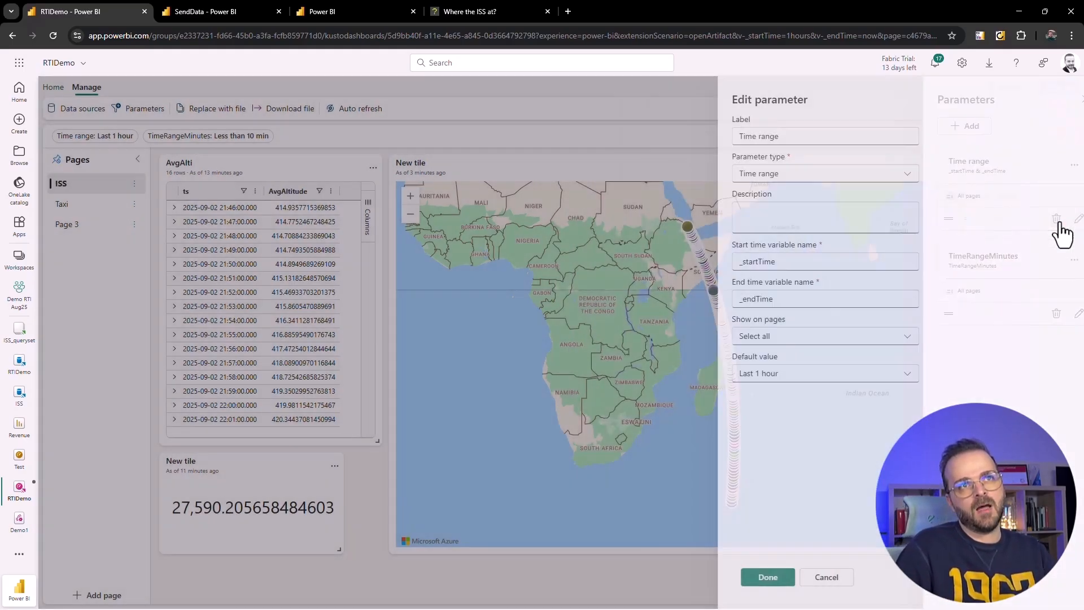
pyautogui.click(675, 575)
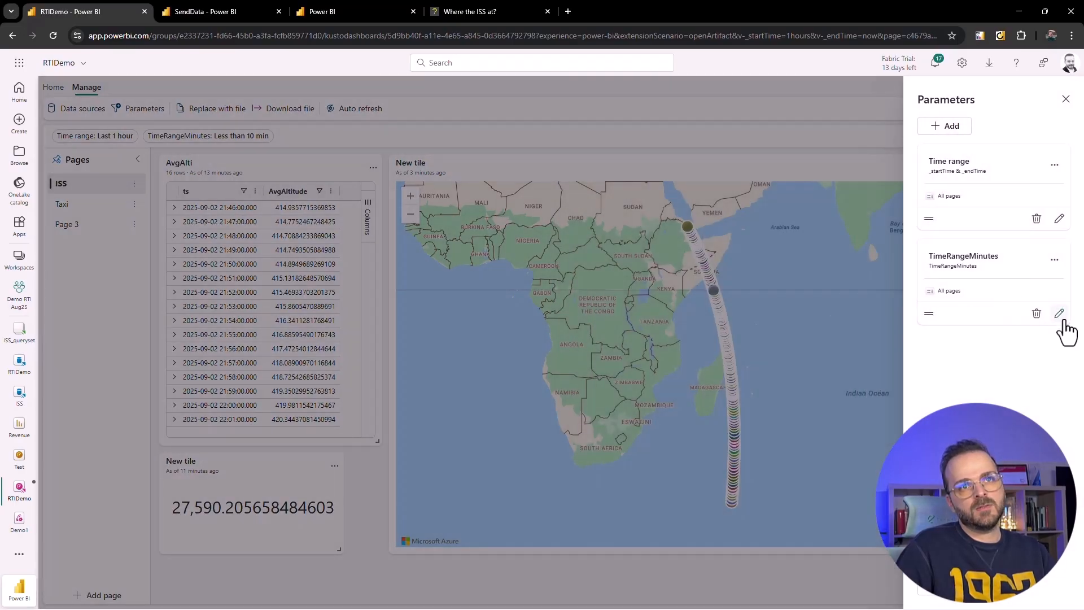
# Open the TimeRangeMinutes parameter for editing and add 7 as another fixed value.
pyautogui.click(1060, 315)
pyautogui.scroll(-1, 669, 472)
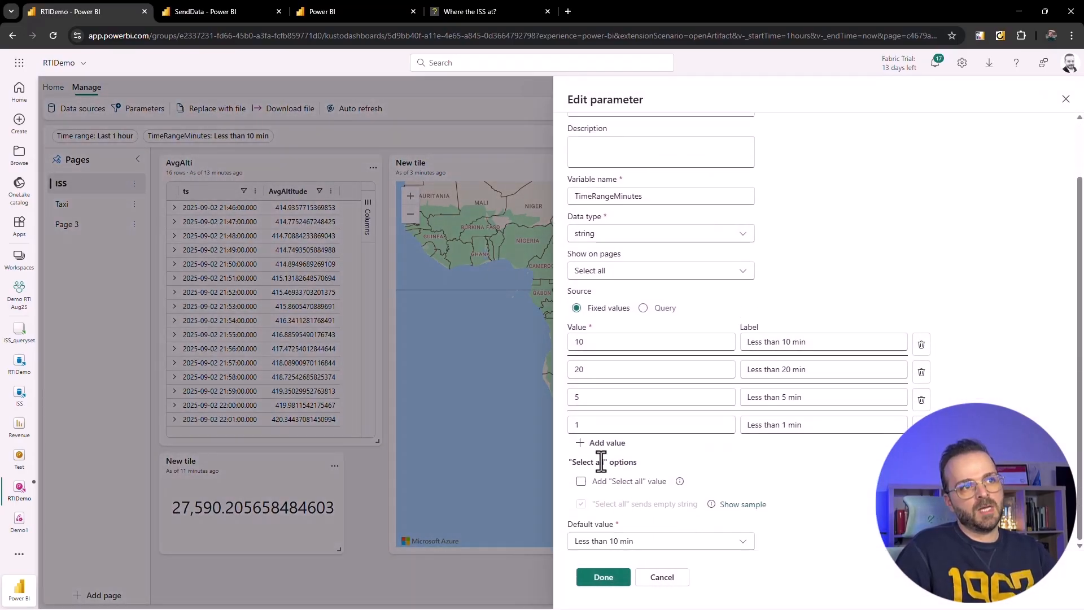
pyautogui.click(607, 443)
pyautogui.click(613, 458)
pyautogui.write('7')
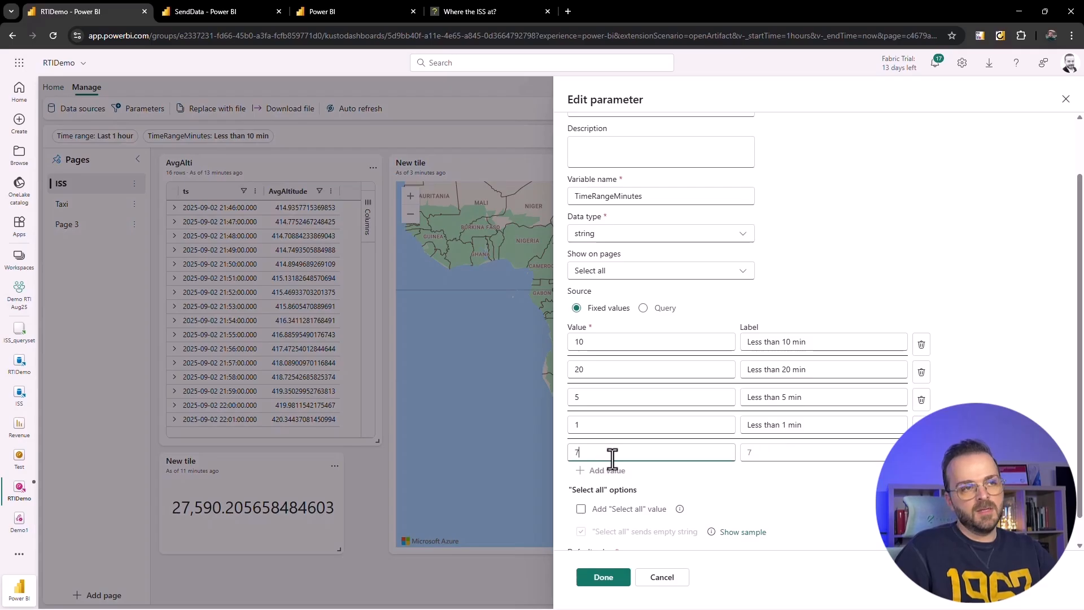
# Label the value 7 "Less than 7 min" based on the 1-minute label, save the parameter and close the parameter list.
pyautogui.click(839, 430)
pyautogui.hotkey('ctrl', 'a')
pyautogui.hotkey('ctrl', 'c')
pyautogui.click(806, 450)
pyautogui.hotkey('ctrl', 'v')
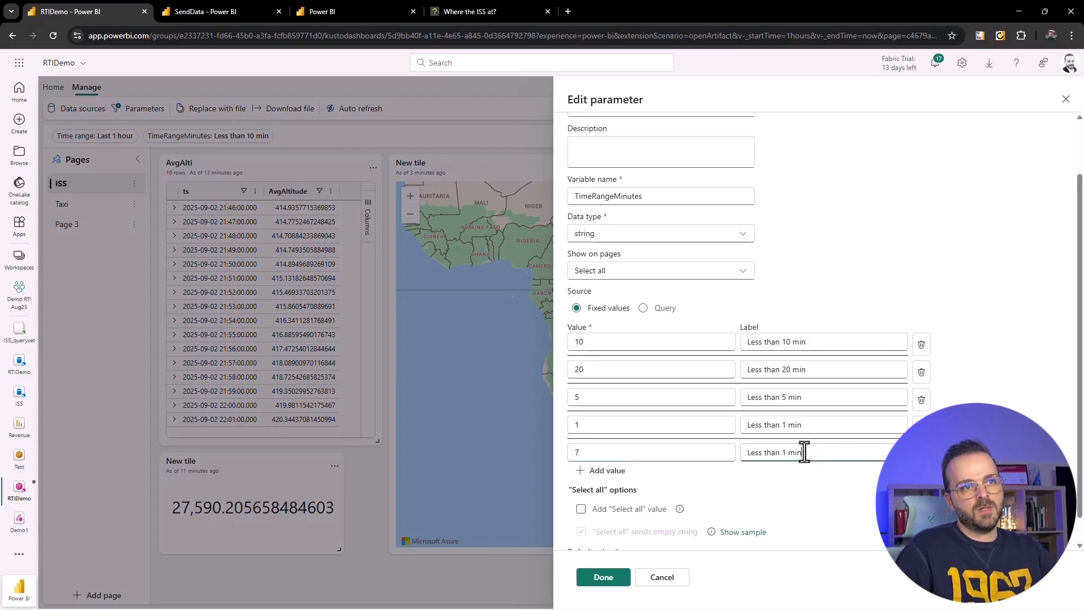
pyautogui.moveTo(788, 452); pyautogui.dragTo(784, 454)
pyautogui.write('7')
pyautogui.click(603, 577)
pyautogui.click(1065, 99)
# Try the TimeRangeMinutes filter at "Less than 5 min" and leave it set to "Less than 20 min".
pyautogui.click(53, 87)
pyautogui.click(196, 137)
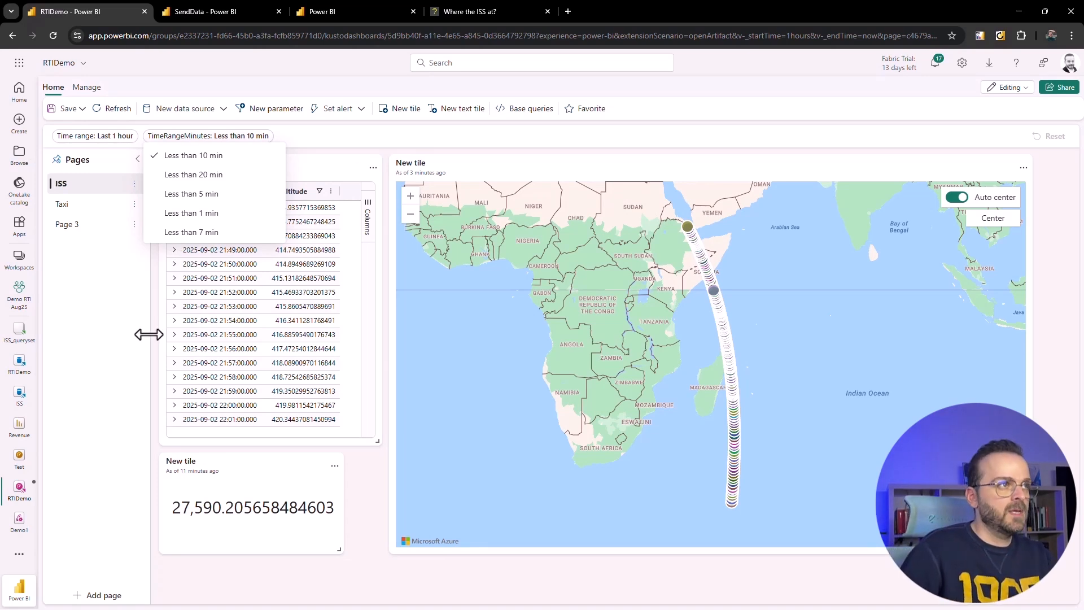
pyautogui.click(190, 194)
pyautogui.click(197, 176)
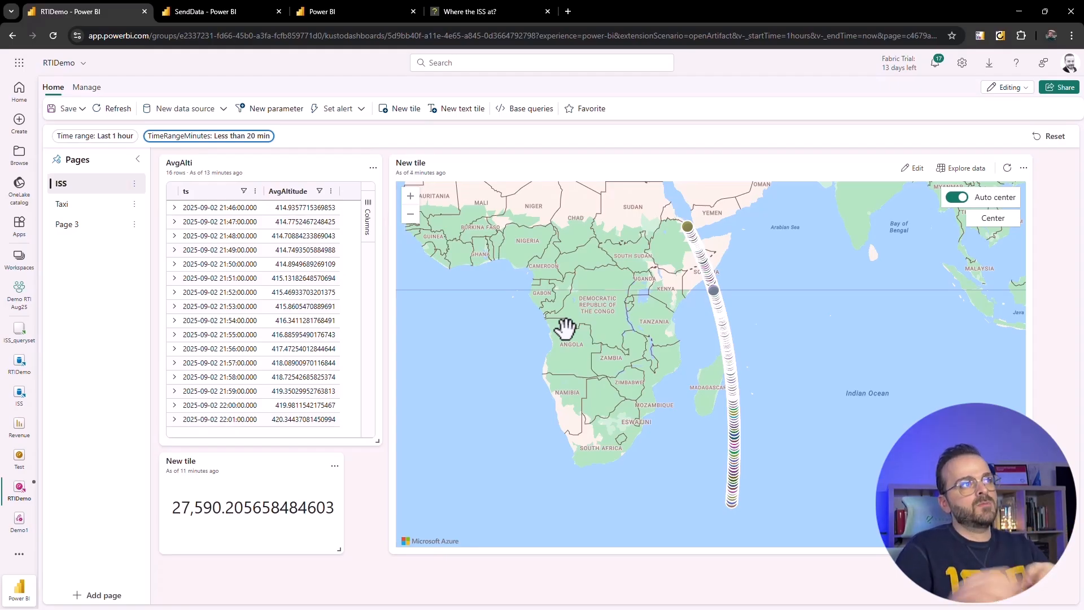
# Review the fixed values in the TimeRangeMinutes parameter's definition and leave it without making changes.
pyautogui.click(86, 88)
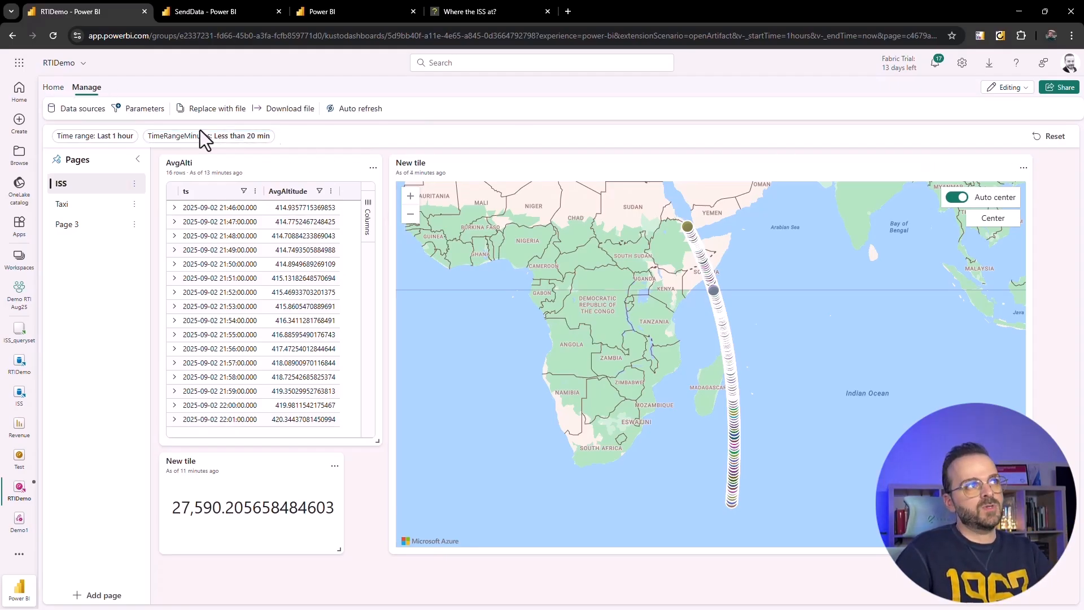
pyautogui.click(142, 110)
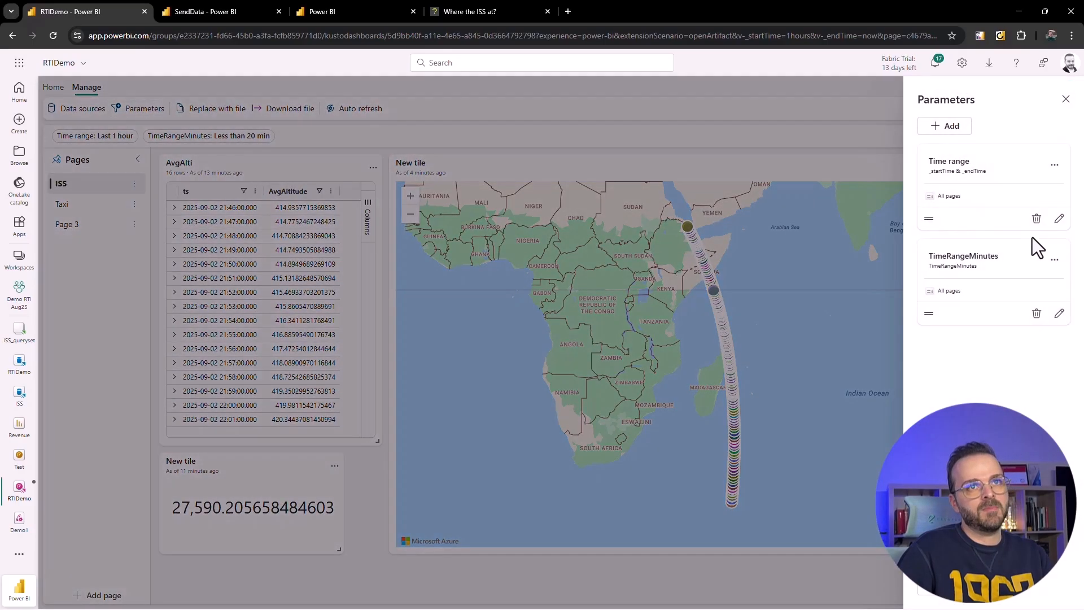
pyautogui.click(1059, 313)
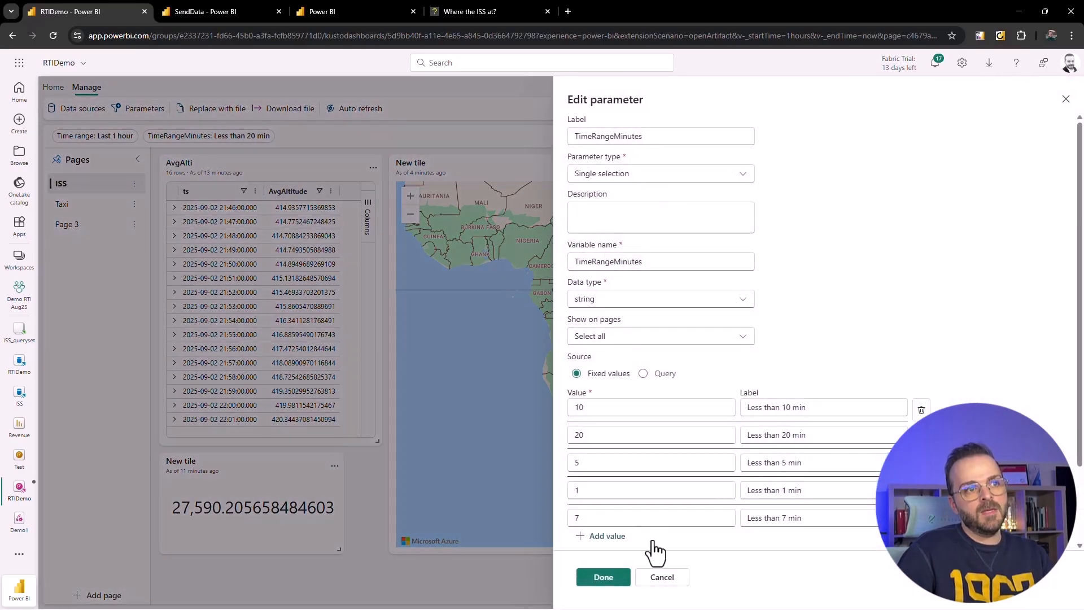
pyautogui.click(658, 576)
pyautogui.click(60, 87)
pyautogui.click(53, 87)
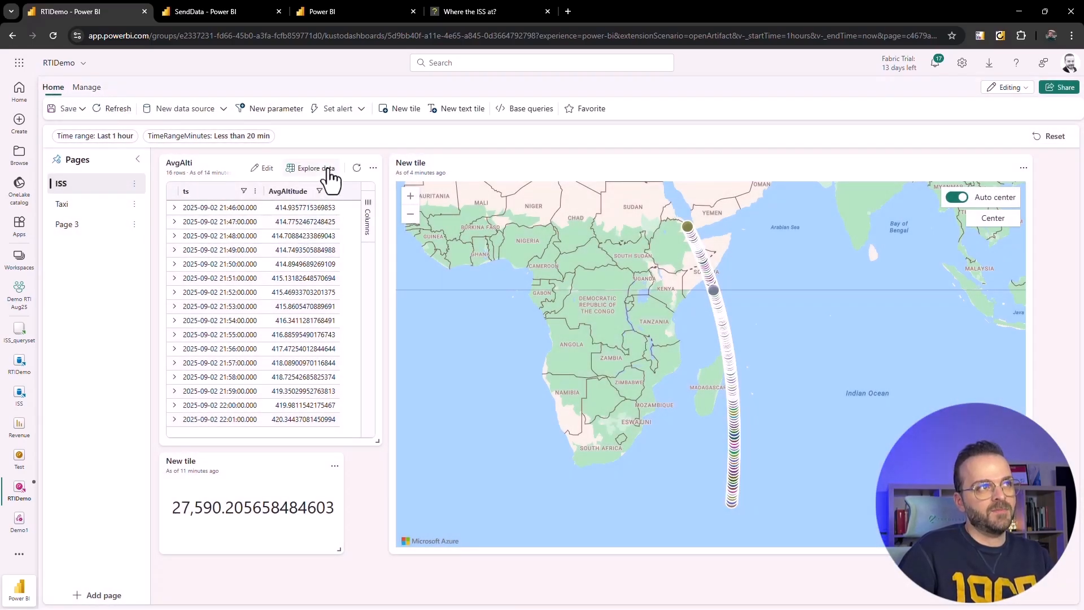
# Replace the AvgAlti tile's query with a version that uses TimeRangeMinutes for its time window, run it and apply the changes.
pyautogui.click(263, 168)
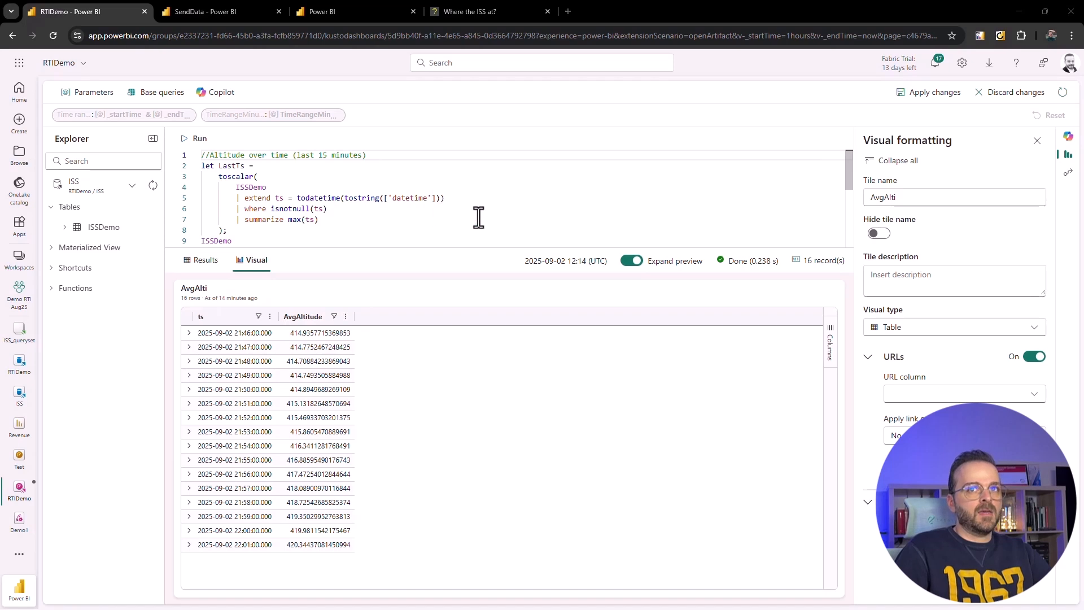
pyautogui.hotkey('ctrl', 'a')
pyautogui.hotkey('ctrl', 'v')
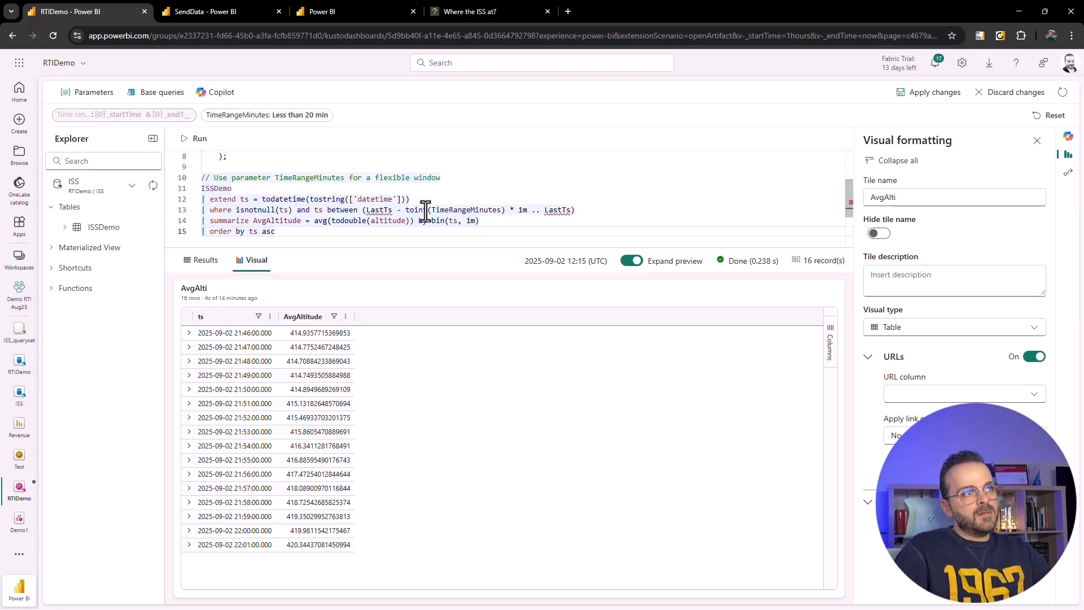
pyautogui.doubleClick(451, 210)
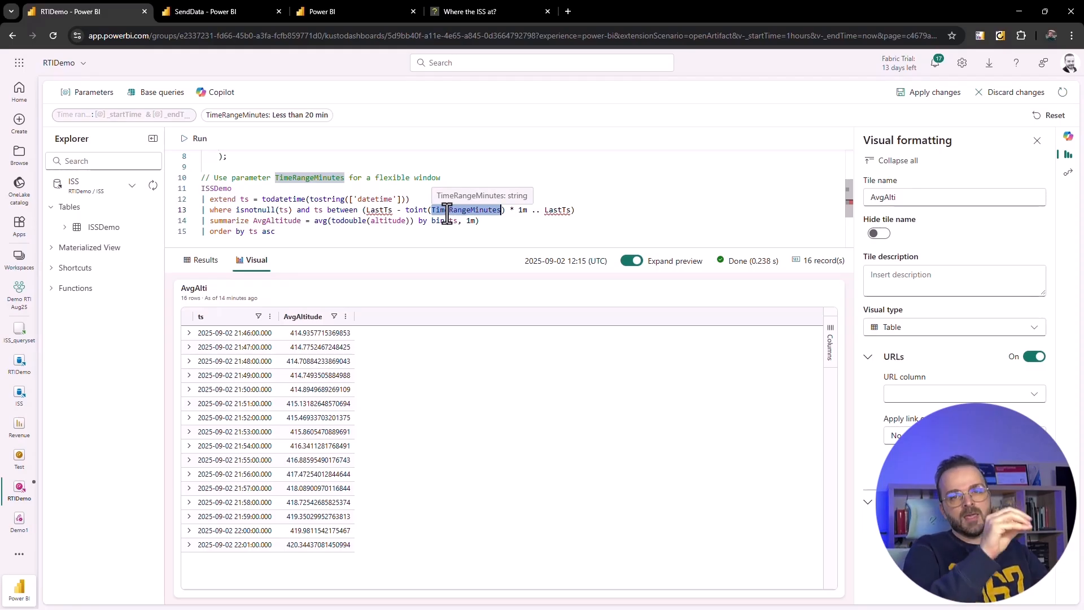
pyautogui.click(189, 148)
pyautogui.scroll(-1, 425, 419)
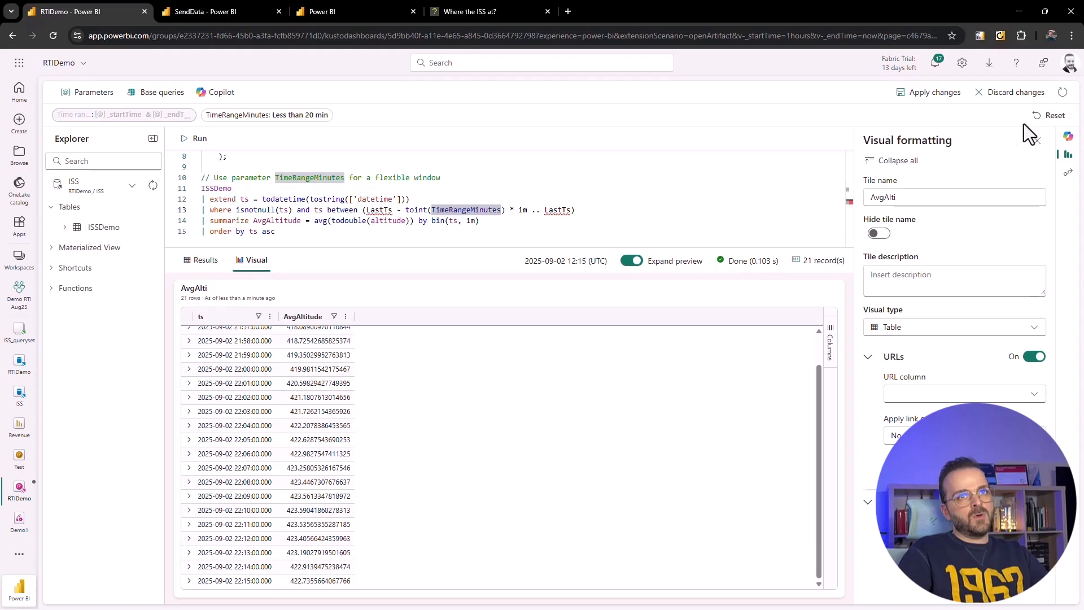
pyautogui.click(929, 92)
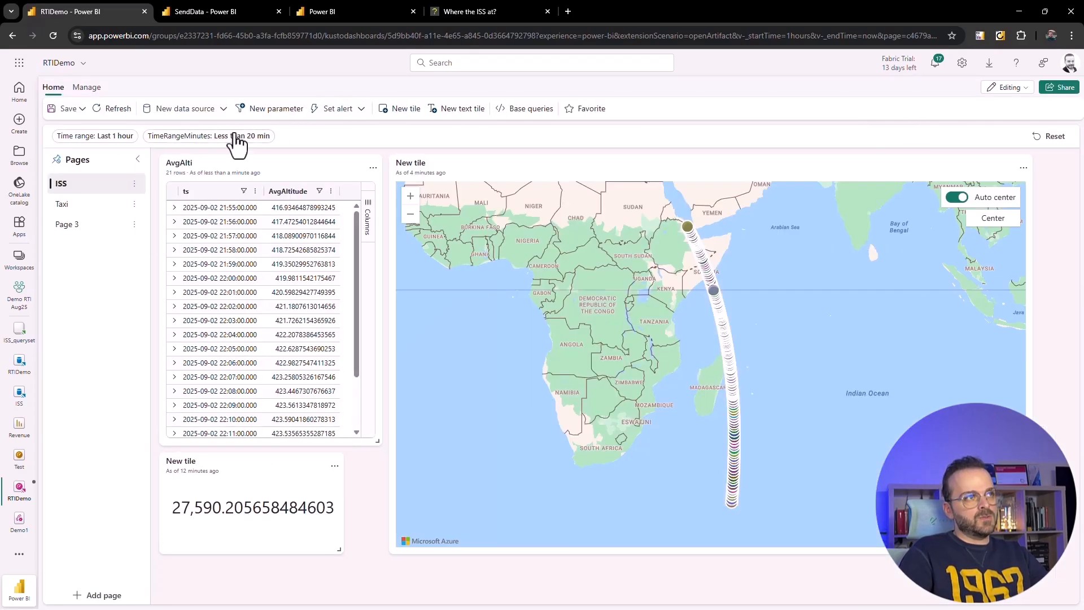
# Test the TimeRangeMinutes filter at "Less than 1 min" and "Less than 5 min", and sort the AvgAlti table by ts descending.
pyautogui.click(236, 136)
pyautogui.click(198, 210)
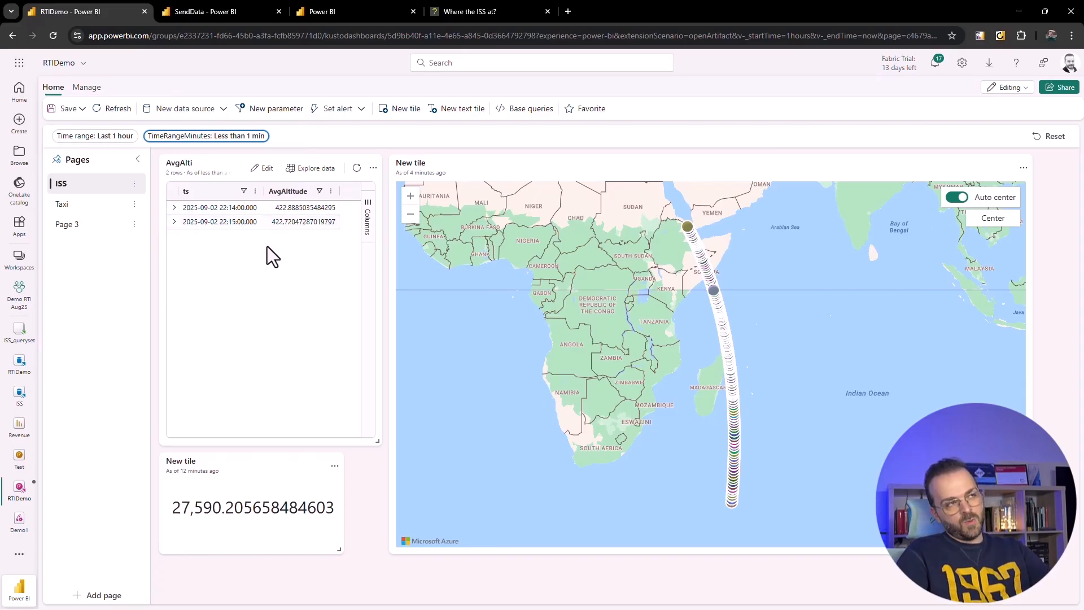
pyautogui.click(243, 138)
pyautogui.click(213, 204)
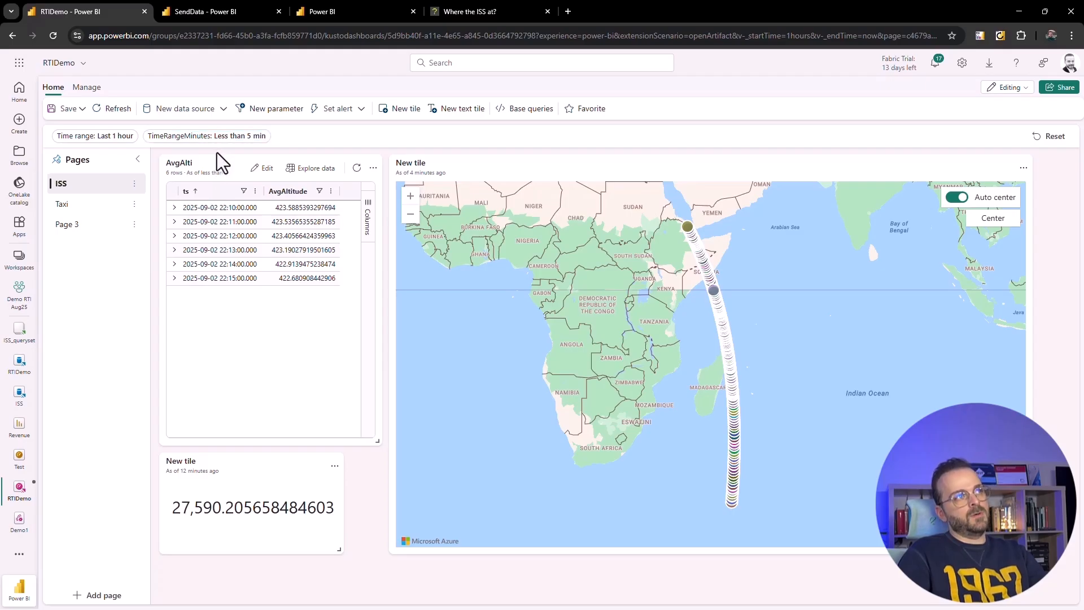
pyautogui.click(218, 192)
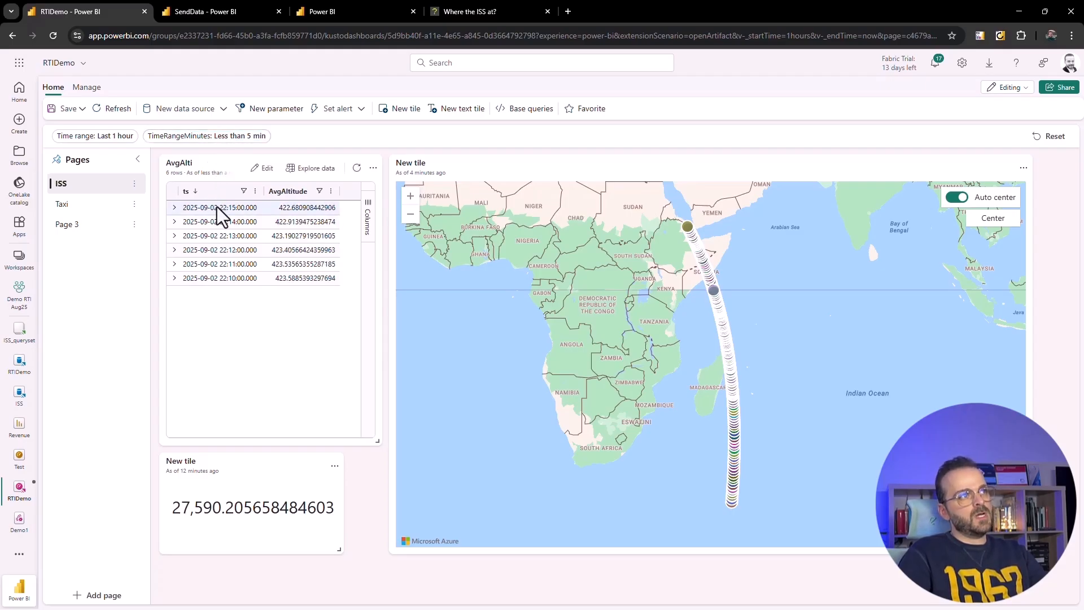
# Try the TimeRangeMinutes filter at "Less than 7 min" and leave it set to "Less than 10 min".
pyautogui.click(212, 137)
pyautogui.click(208, 230)
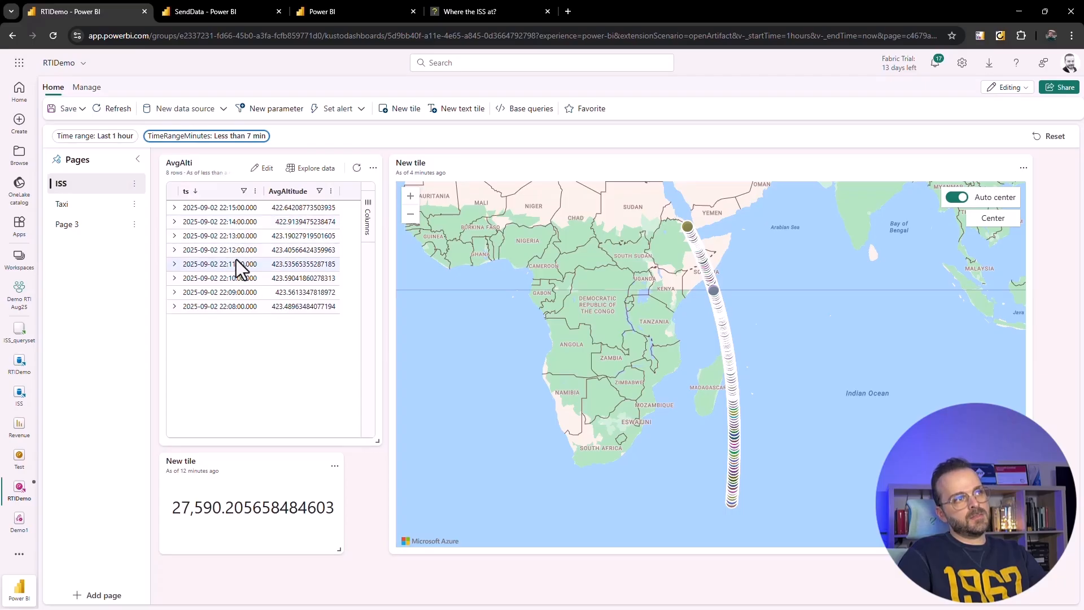
pyautogui.click(213, 137)
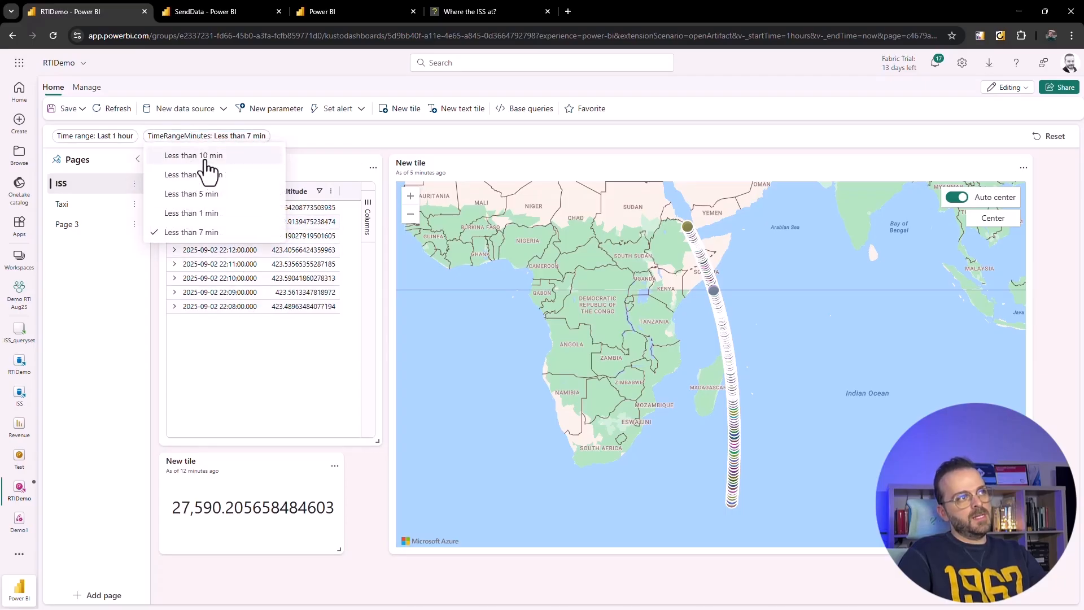
pyautogui.click(208, 159)
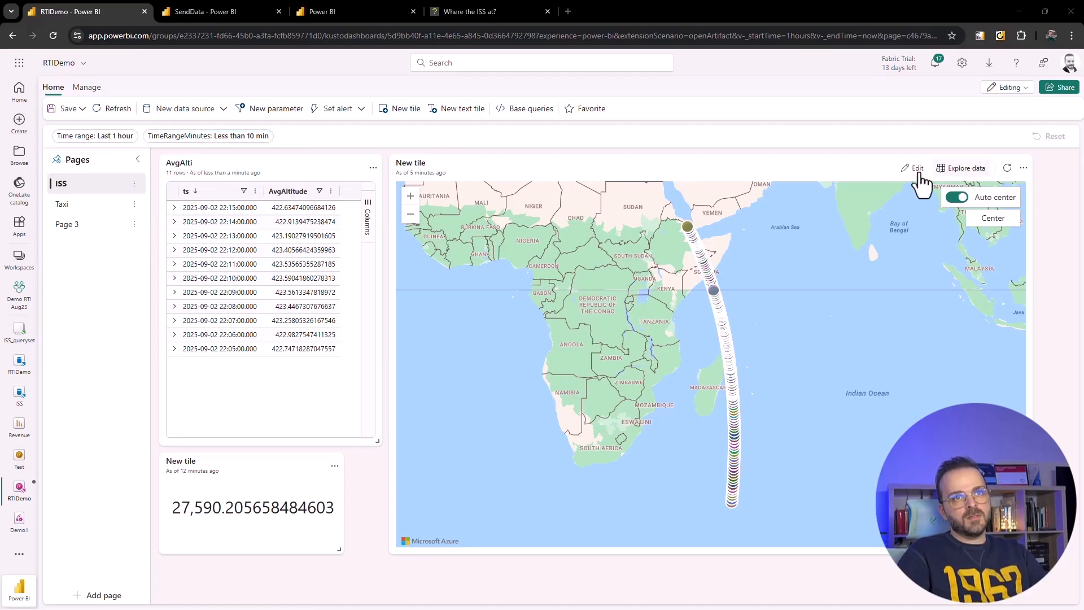
# Replace the map tile's query with one limiting ts, latitude, longitude and altitude to the last TimeRangeMinutes, review and run it, and apply the changes.
pyautogui.click(922, 171)
pyautogui.hotkey('ctrl', 'a')
pyautogui.hotkey('ctrl', 'v')
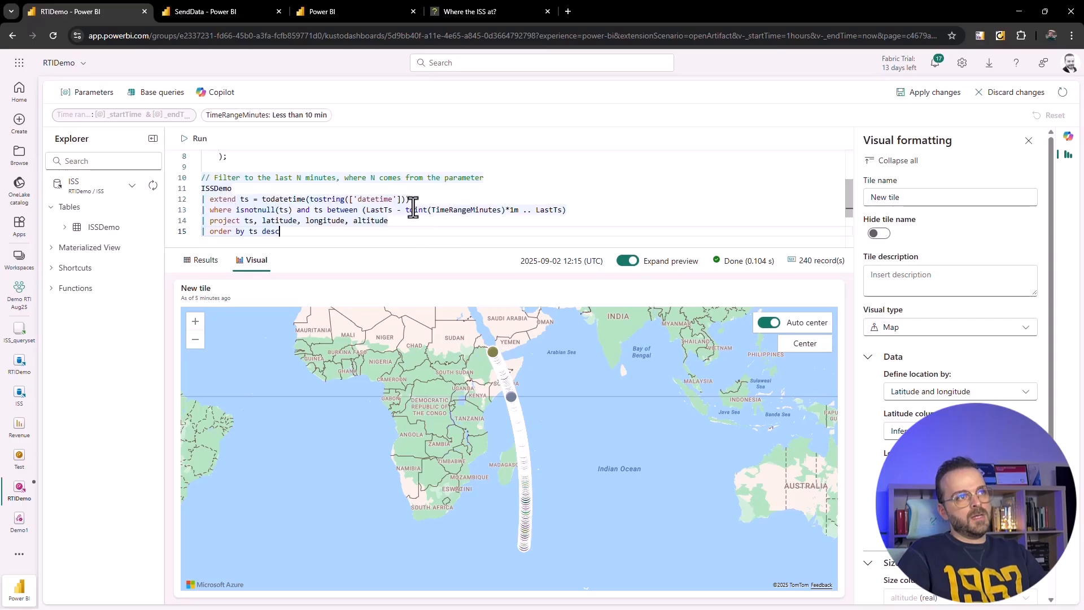
pyautogui.scroll(1, 456, 214)
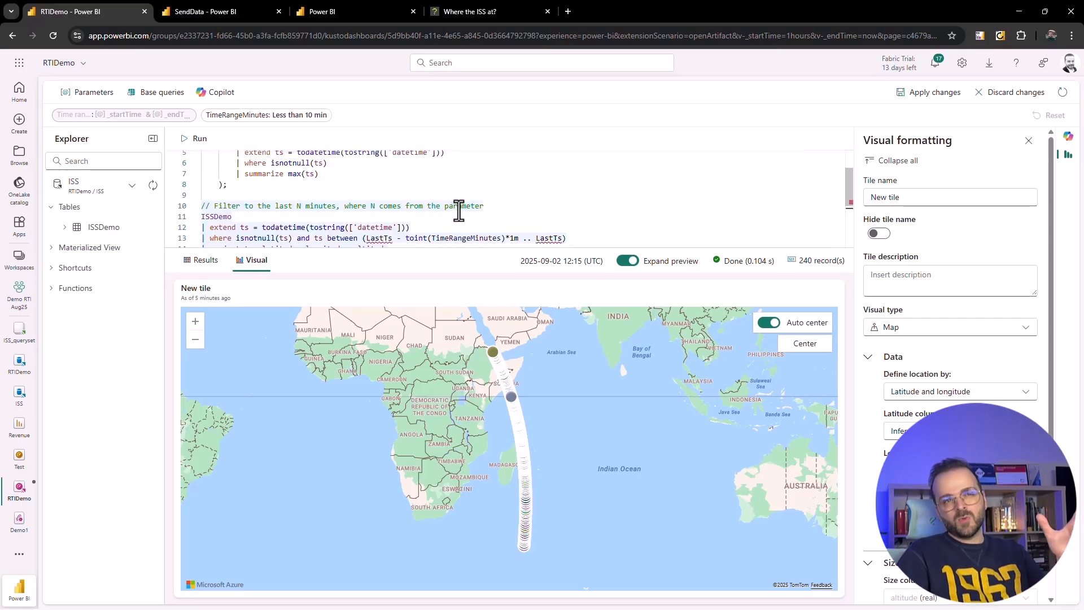
pyautogui.scroll(1, 468, 209)
pyautogui.scroll(1, 469, 209)
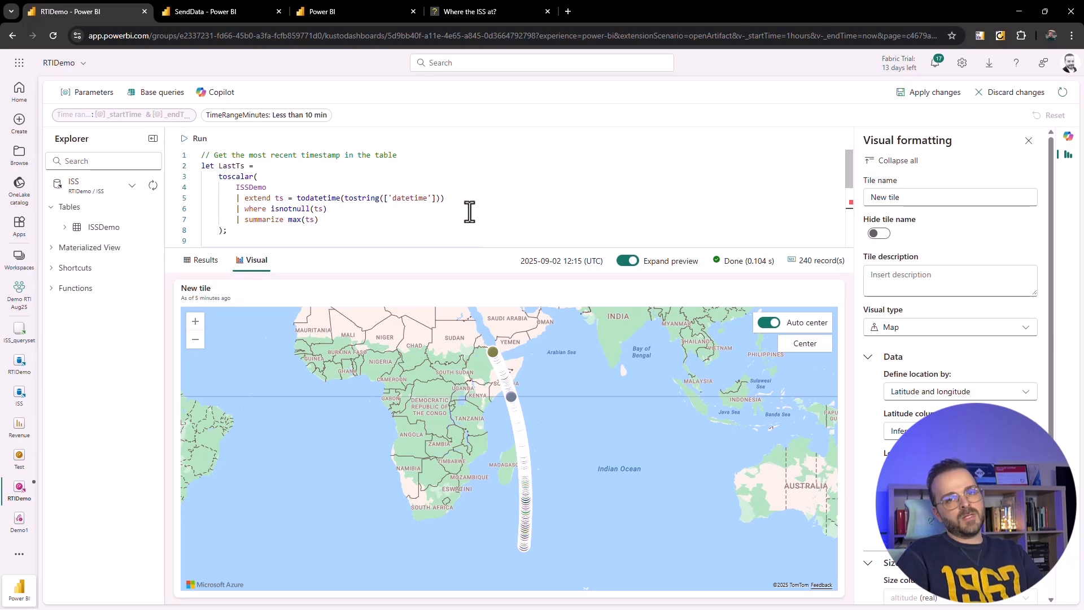
pyautogui.scroll(-1, 470, 211)
pyautogui.scroll(-1, 469, 211)
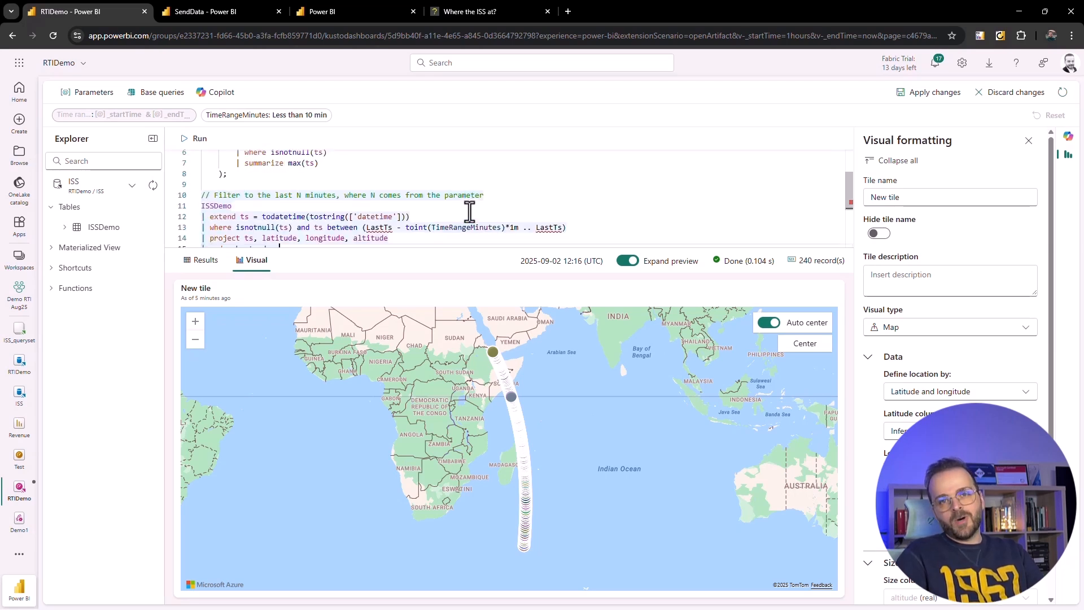
pyautogui.scroll(-1, 469, 211)
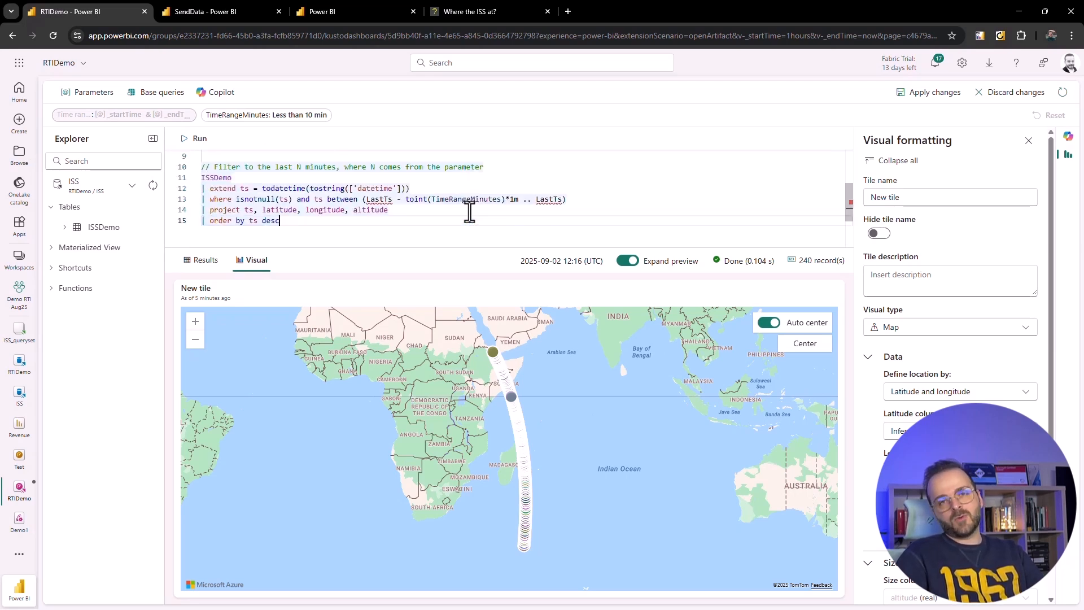
pyautogui.scroll(4, 470, 212)
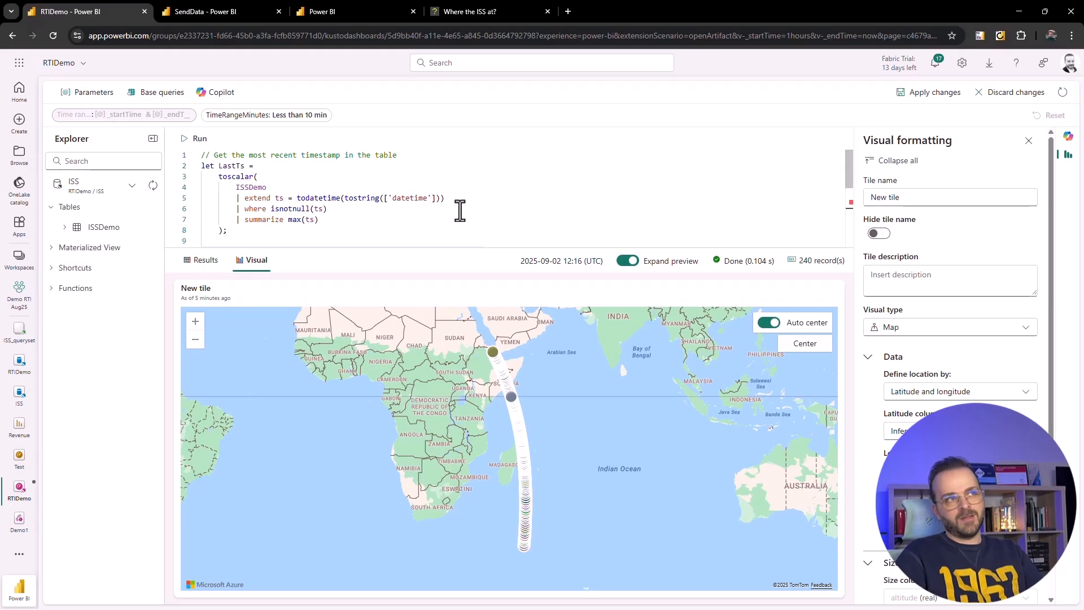
pyautogui.click(194, 142)
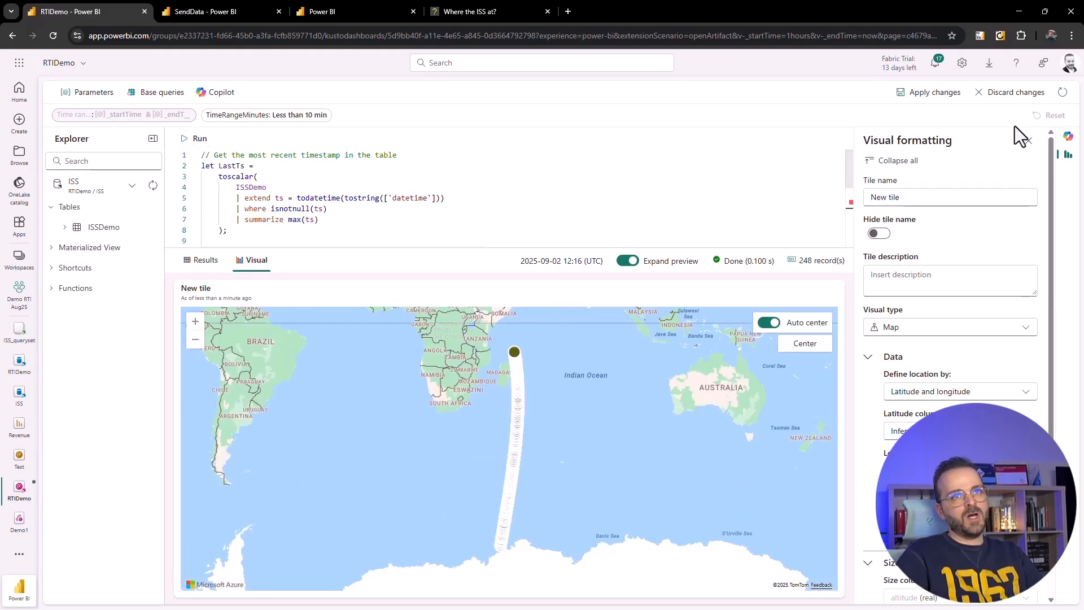
pyautogui.click(928, 92)
# Check both the map and AvgAlti tiles with the TimeRangeMinutes filter at "Less than 1 min", and at "Less than 5 min".
pyautogui.click(224, 140)
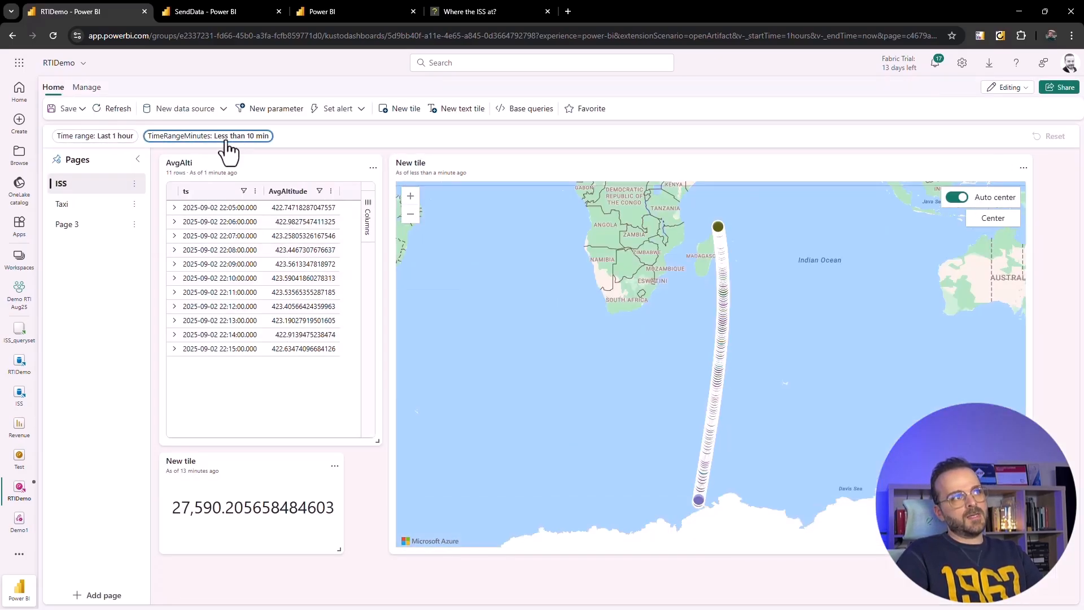
pyautogui.click(211, 214)
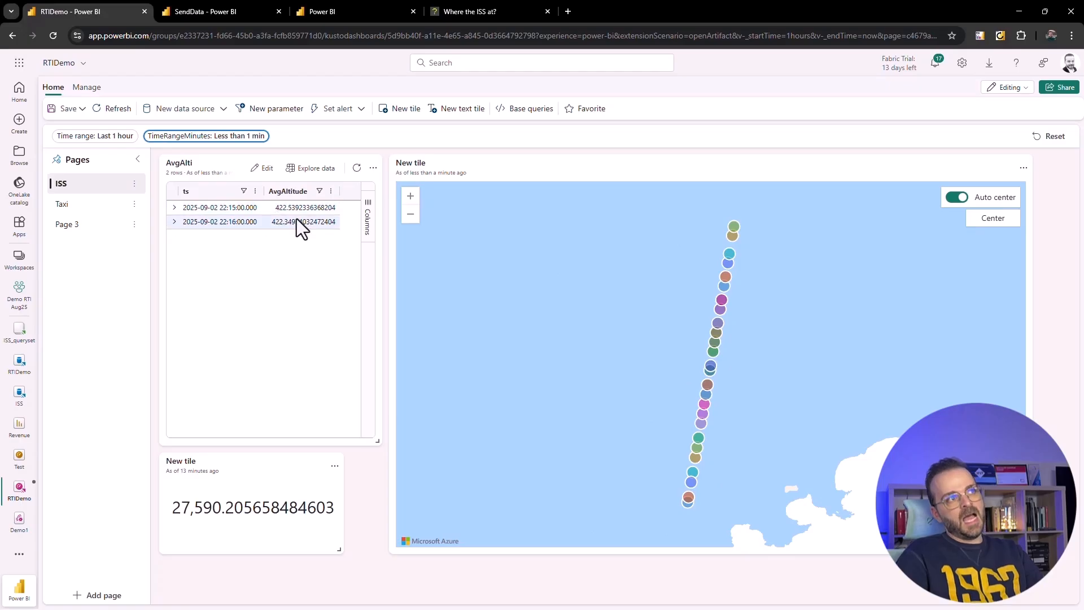
pyautogui.click(198, 137)
pyautogui.click(207, 196)
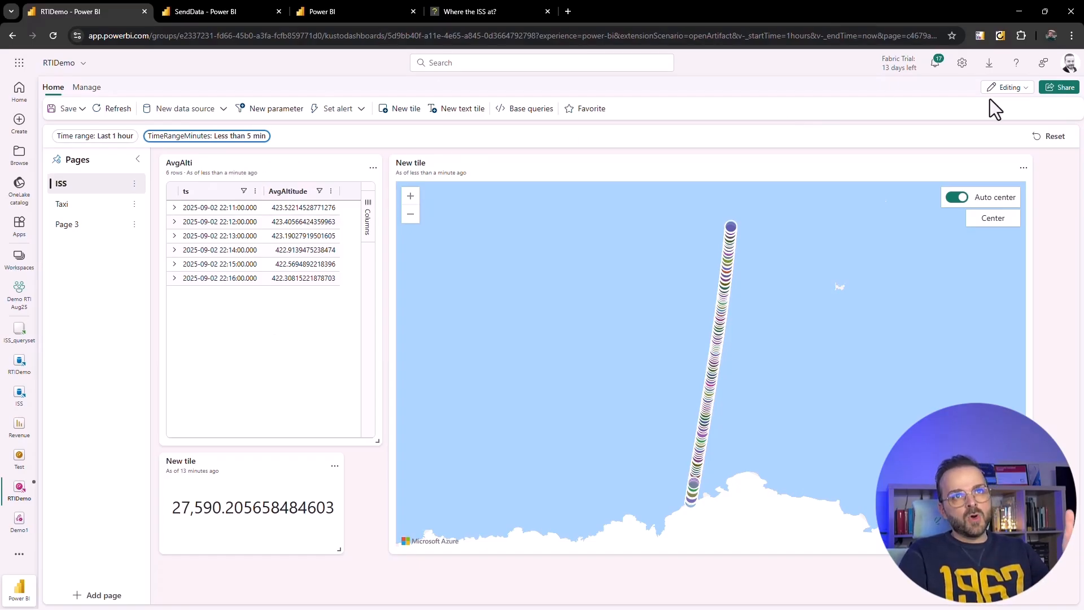
# Save the dashboard and switch it from editing to Viewing mode.
pyautogui.click(72, 114)
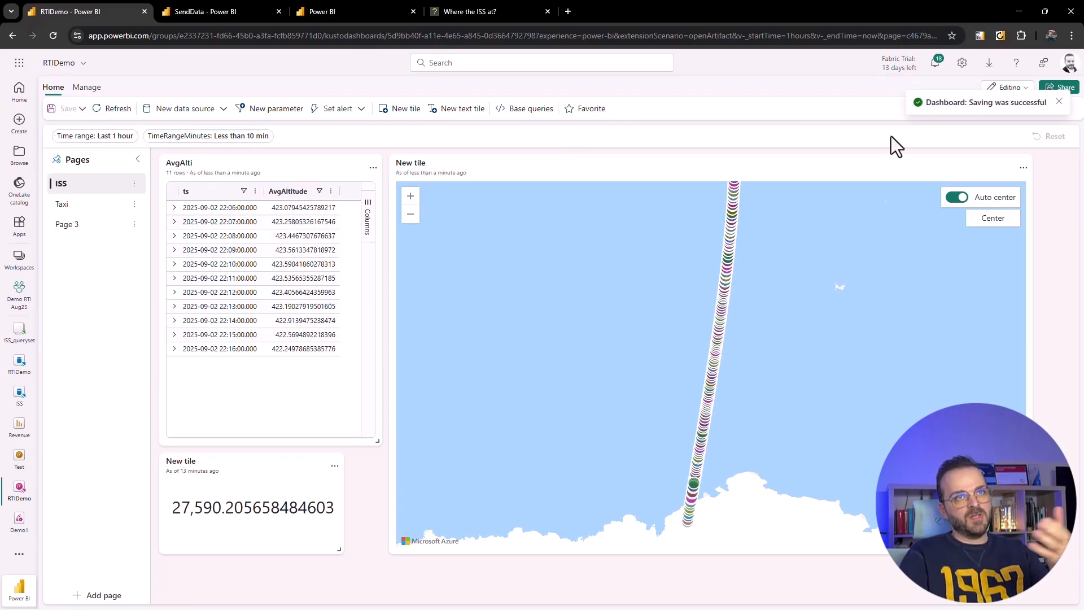
pyautogui.click(1004, 90)
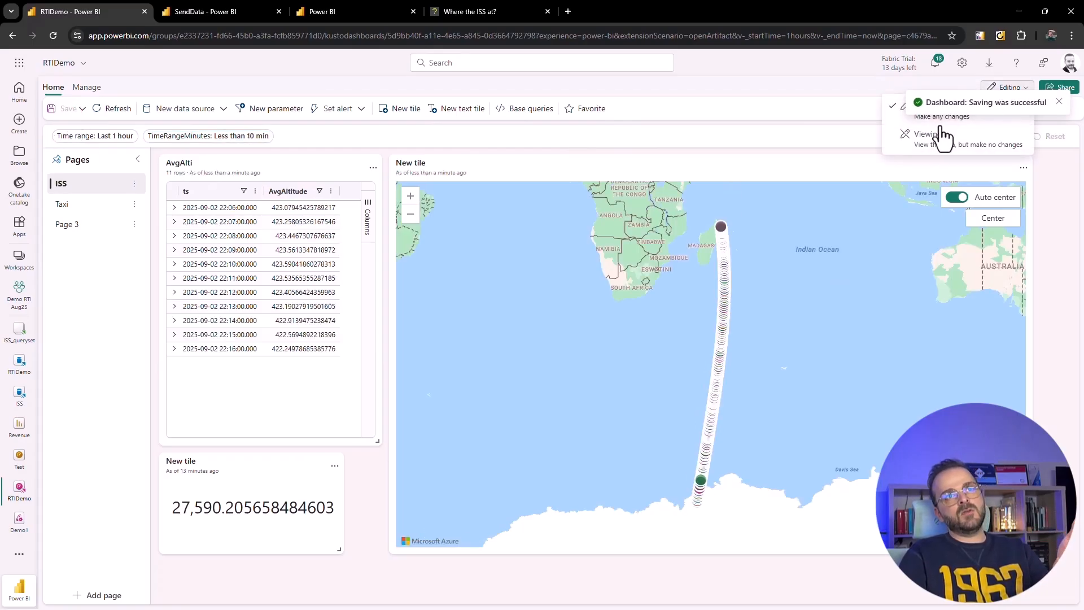
pyautogui.click(927, 145)
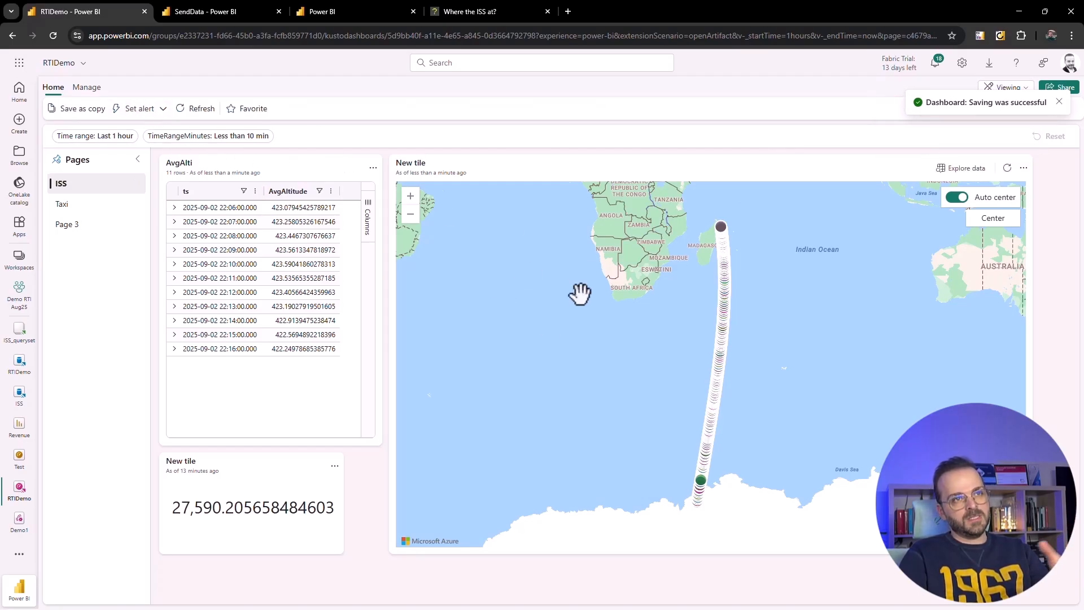
# Look at the AvgAlti tile's options and the alert options available in Viewing mode.
pyautogui.click(374, 168)
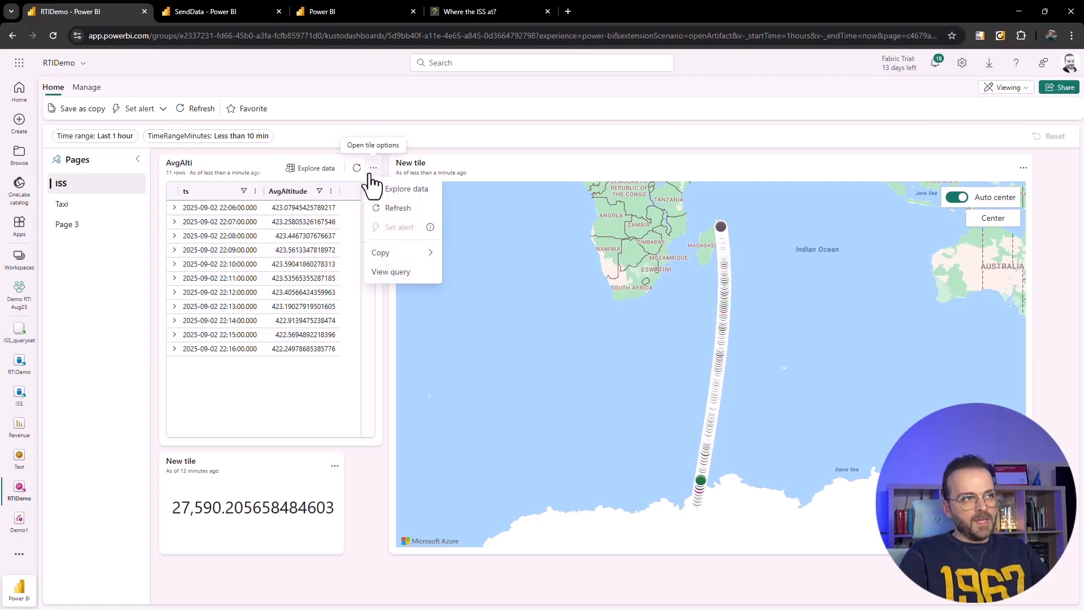
pyautogui.click(142, 109)
pyautogui.click(469, 135)
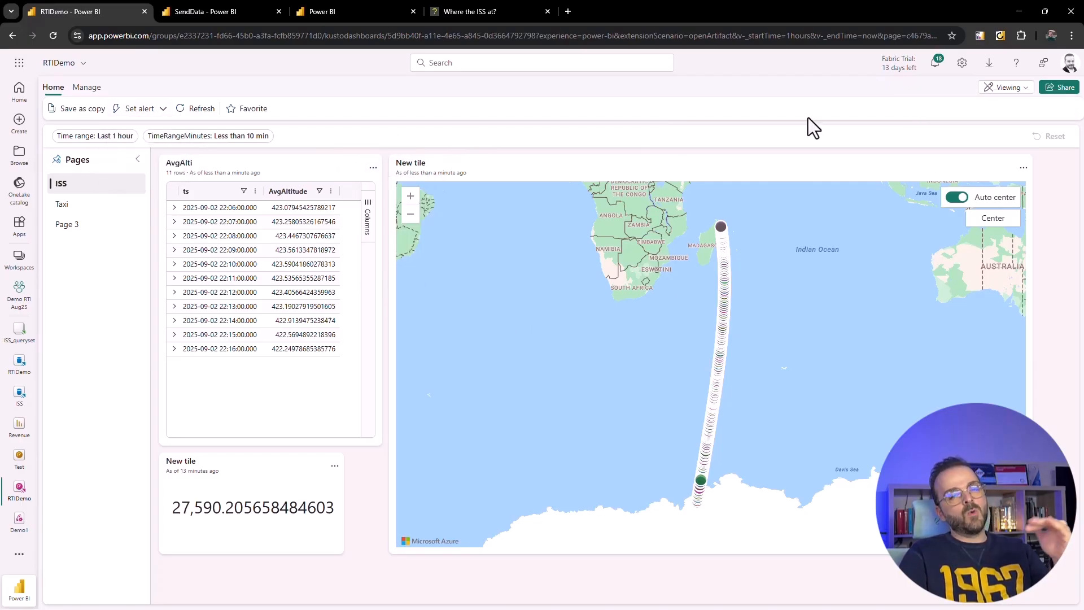